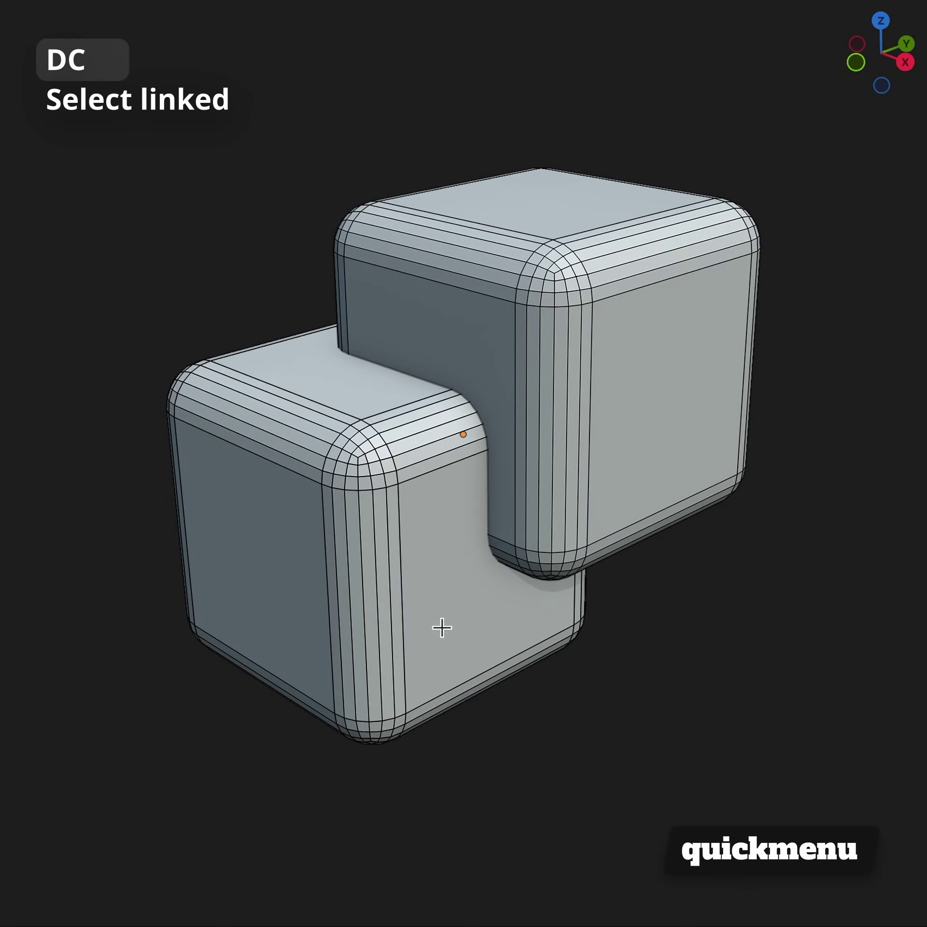
Step: Select every face linked to the lower cube and frame the view on the cubes
key(d)
key(c)
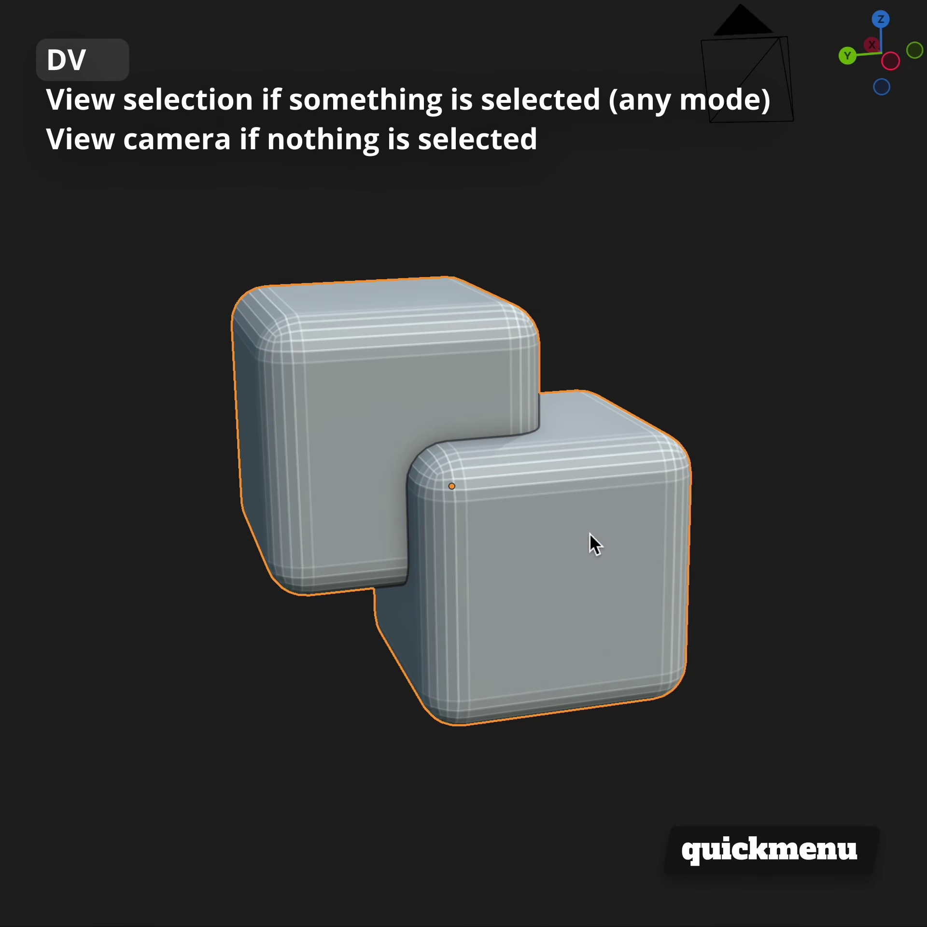
key(d)
key(v)
Step: Frame the view on the cube's front face, then on the thin top strip face
click(625, 527)
key(d)
key(v)
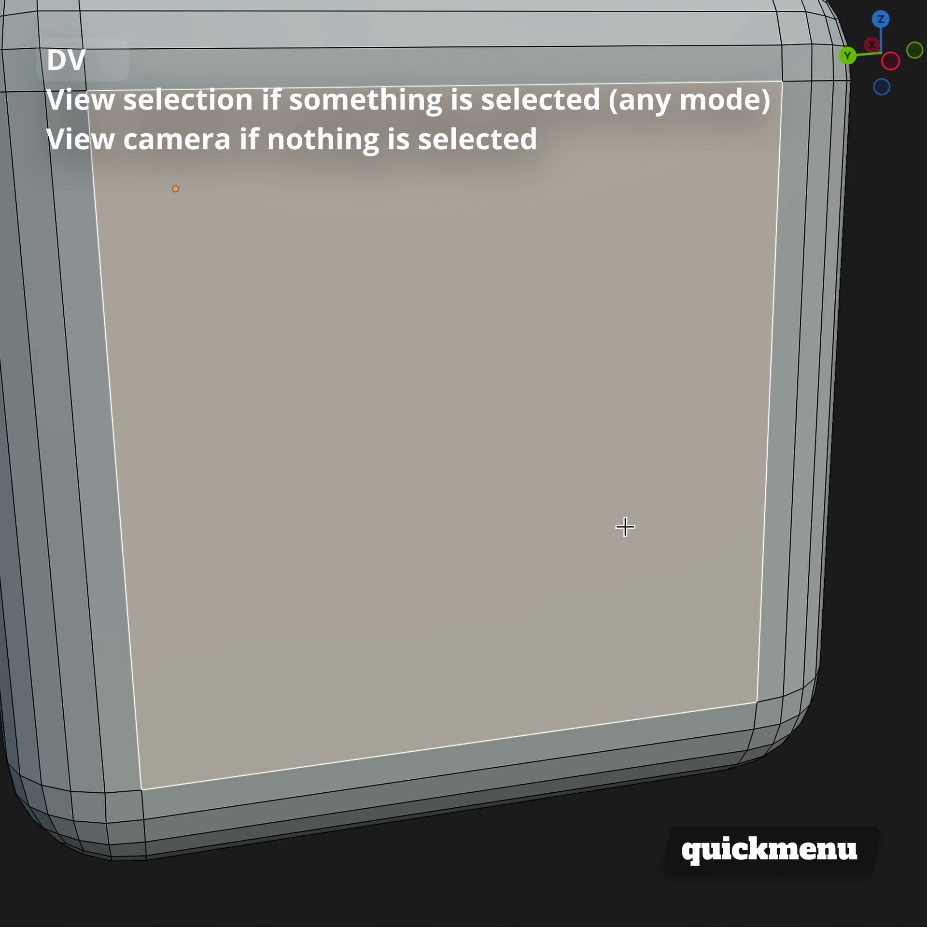
mouse_move(621, 522)
middle_down()
mouse_move(491, 533)
mouse_move(741, 170)
middle_up()
click(741, 170)
key(d)
key(v)
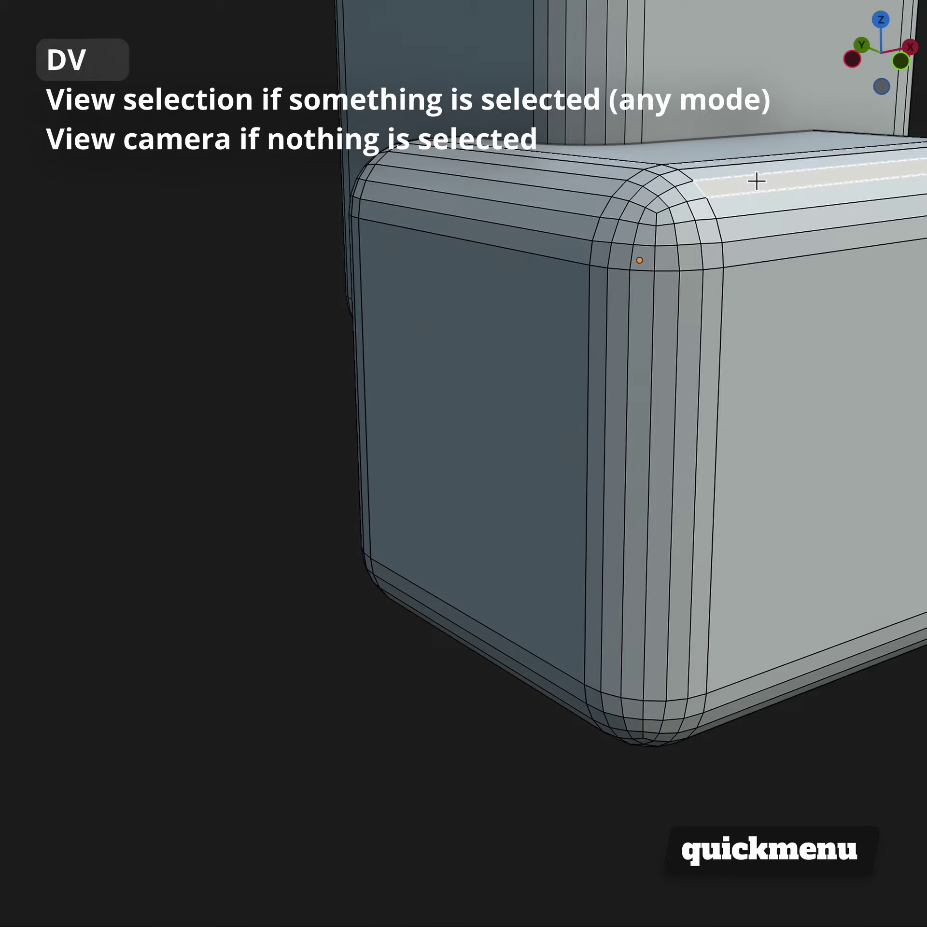
mouse_move(716, 327)
middle_down()
mouse_move(464, 492)
mouse_move(371, 396)
middle_up()
Step: In object mode, frame the whole object, deselect everything, and return to the camera view
key(Tab)
key(d)
key(v)
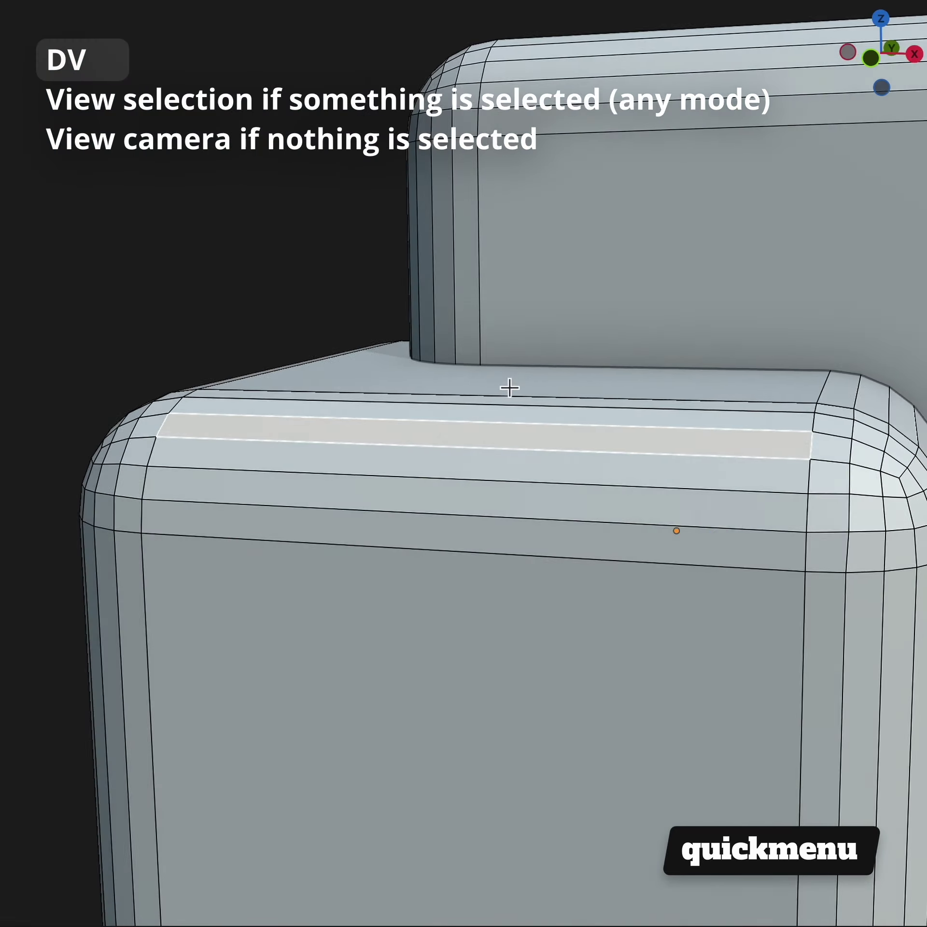
key(alt+a)
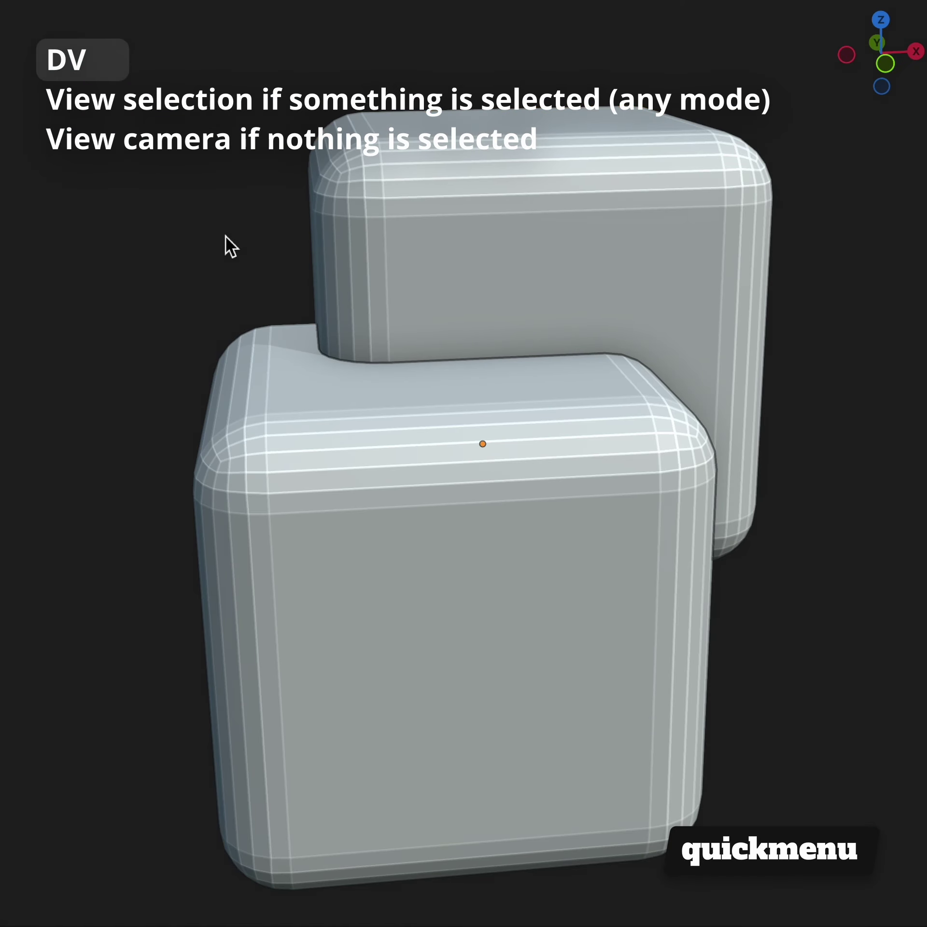
key(d)
key(v)
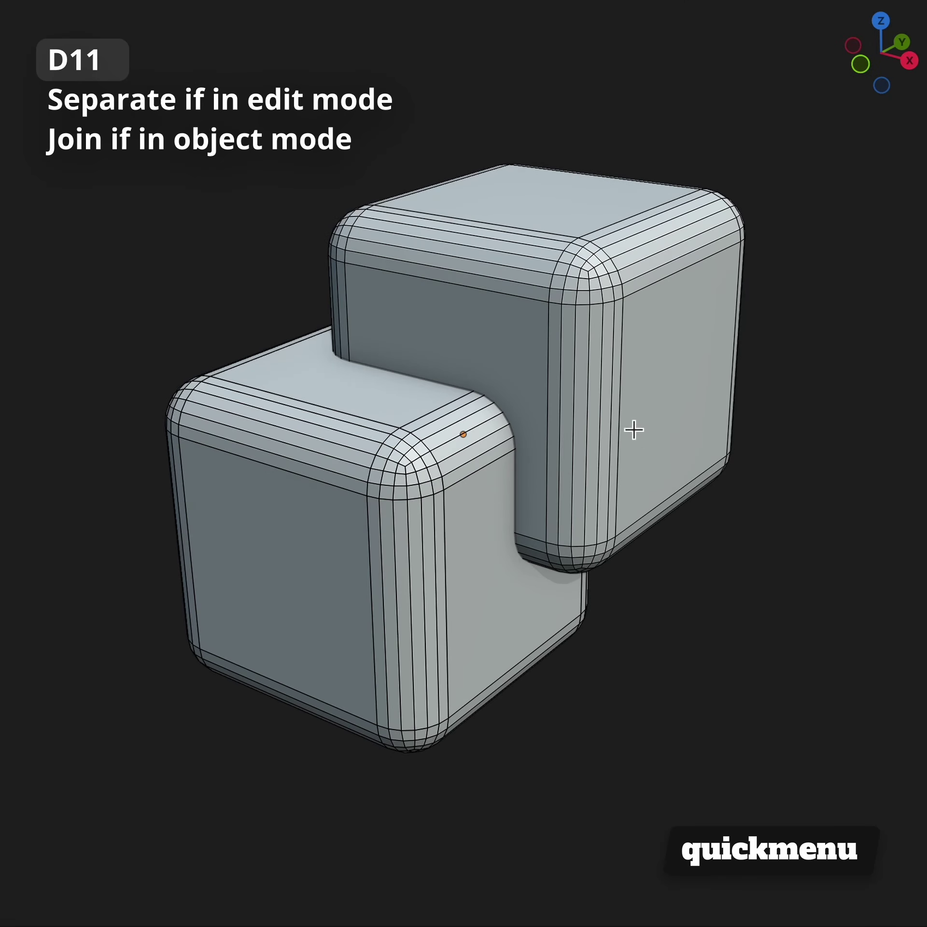
Step: Separate the right cube into its own object and drop it back in place
click(633, 458)
key(ctrl+l)
key(d)
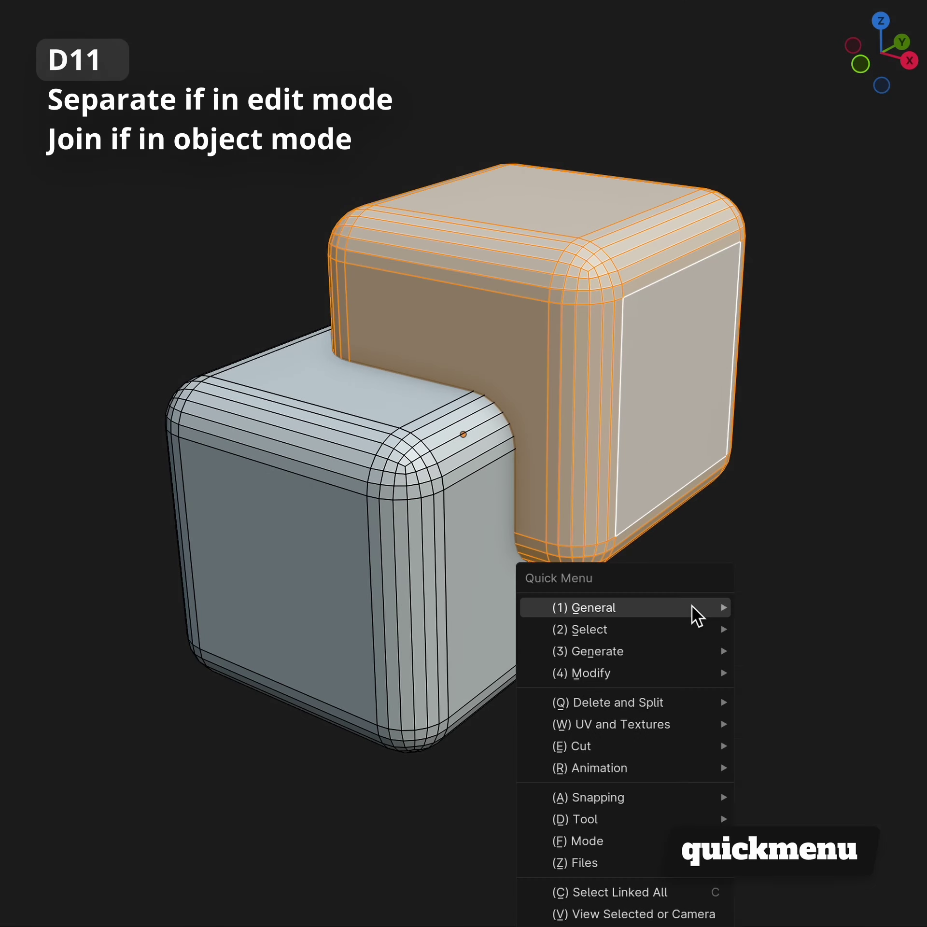
key(1)
key(1)
key(g)
click(737, 546)
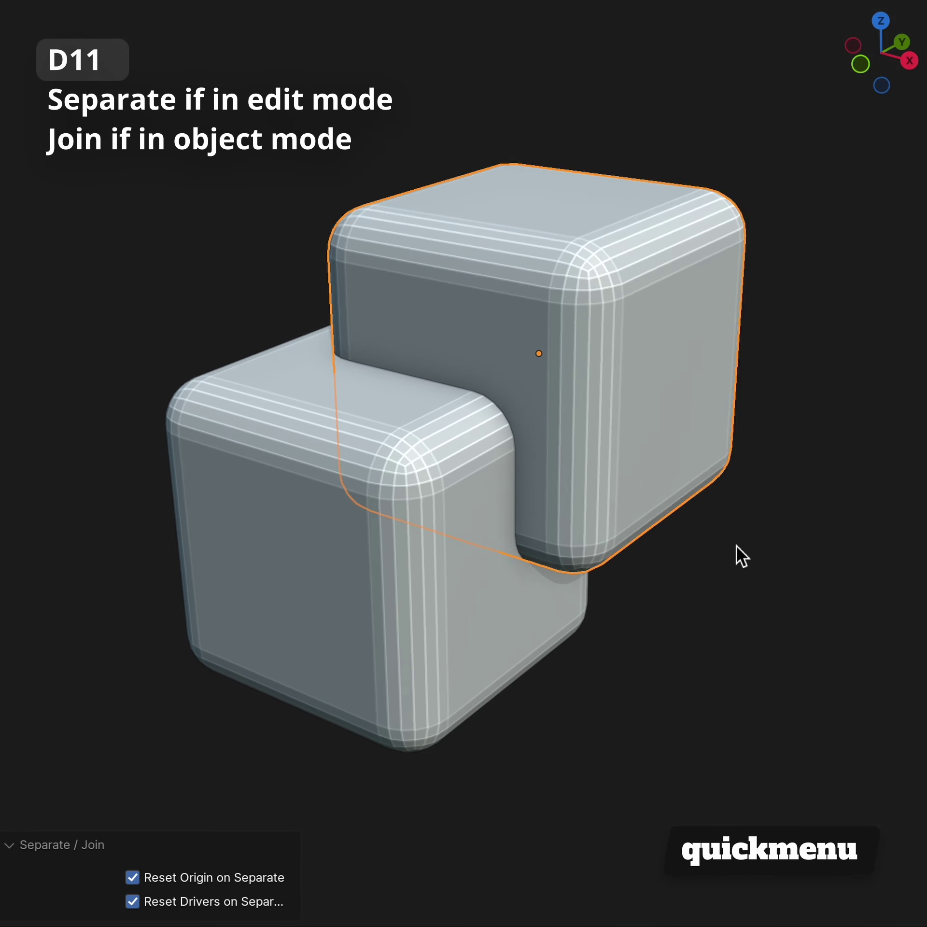
Step: Join the left and right cubes back into one object
shift+click(437, 583)
key(d)
key(1)
key(1)
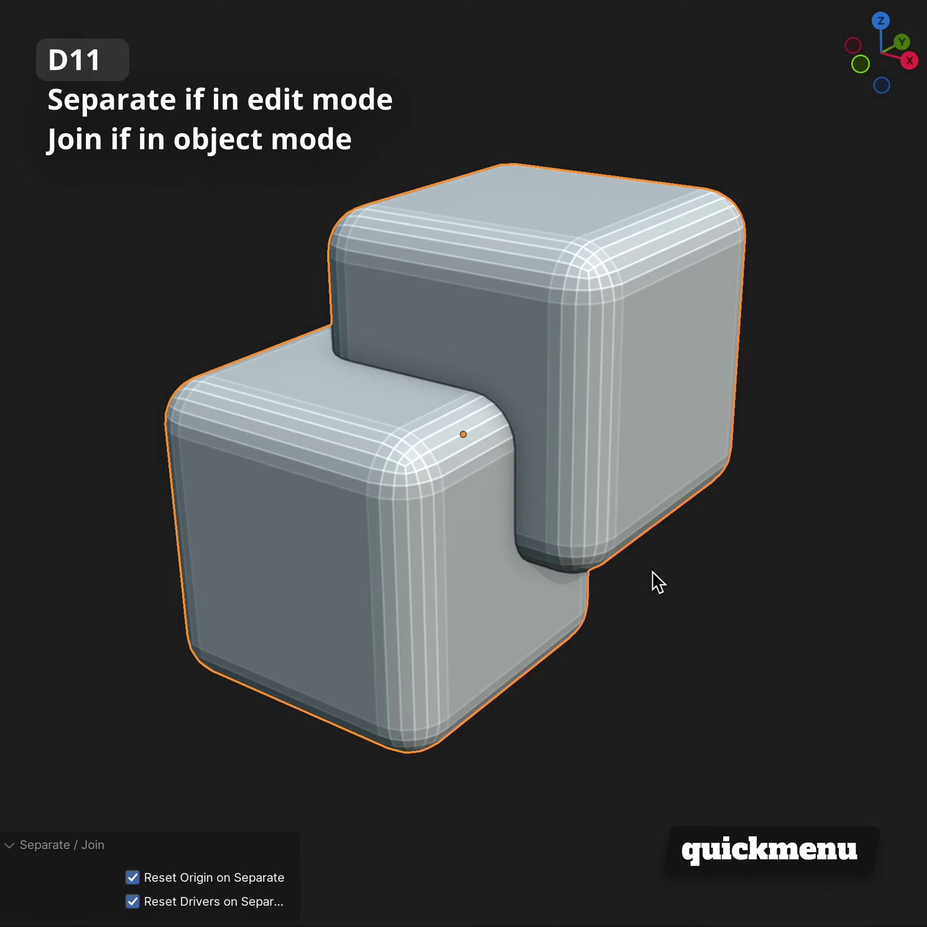
key(g)
key(Escape)
Step: Separate the back cube into its own object and move it down and right
key(Tab)
key(l)
key(d)
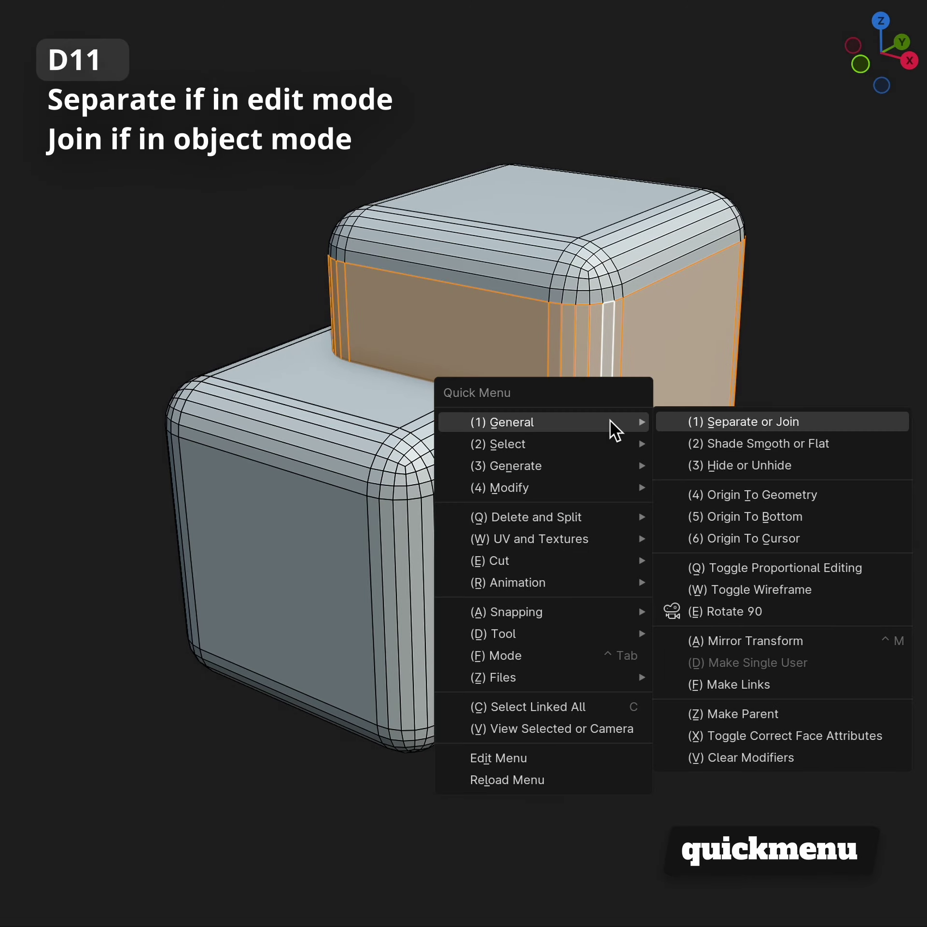
key(1)
key(1)
key(g)
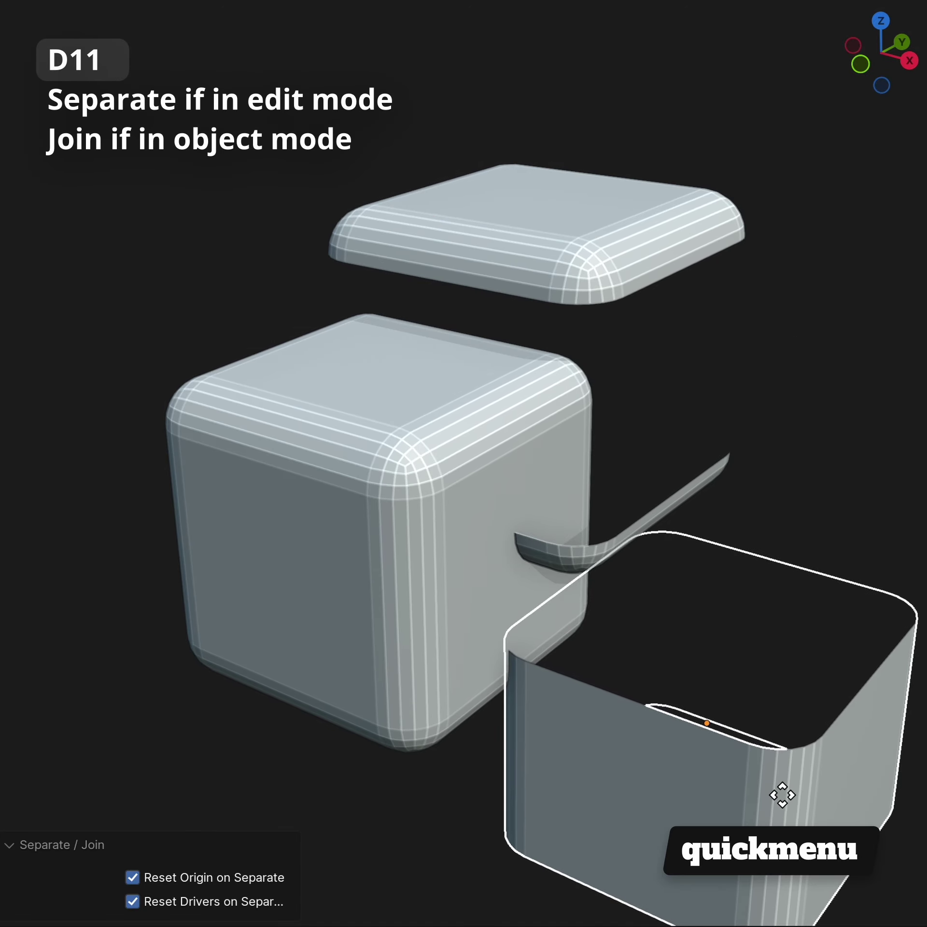
click(785, 755)
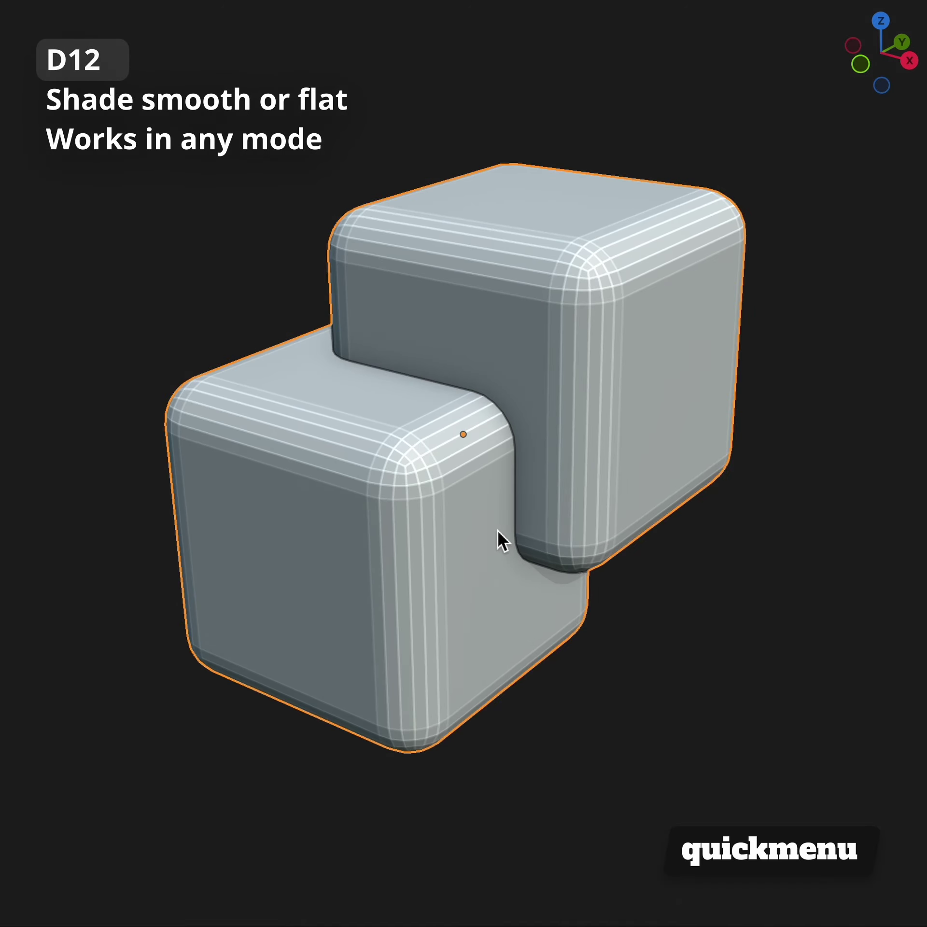
Step: Apply smooth shading to the cubes and compare it against flat shading
key(d)
key(1)
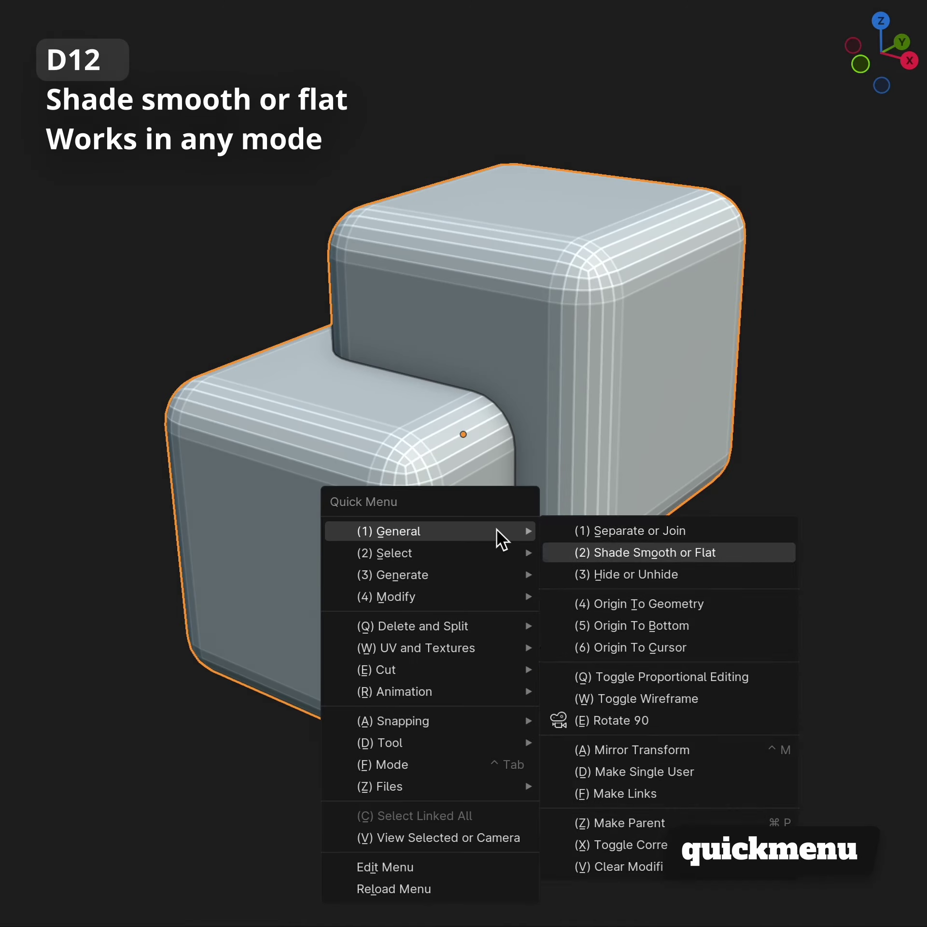
key(2)
click(154, 826)
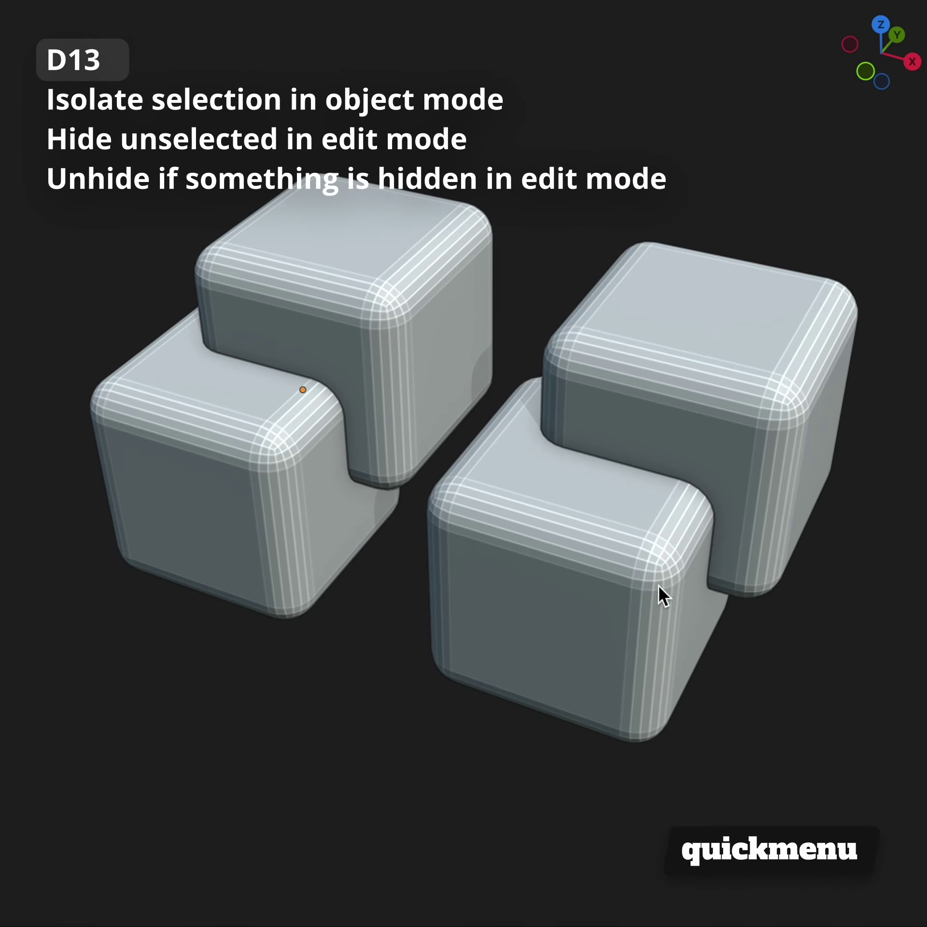
Step: Isolate the right cube pair and orbit around it from a side axis view
click(652, 576)
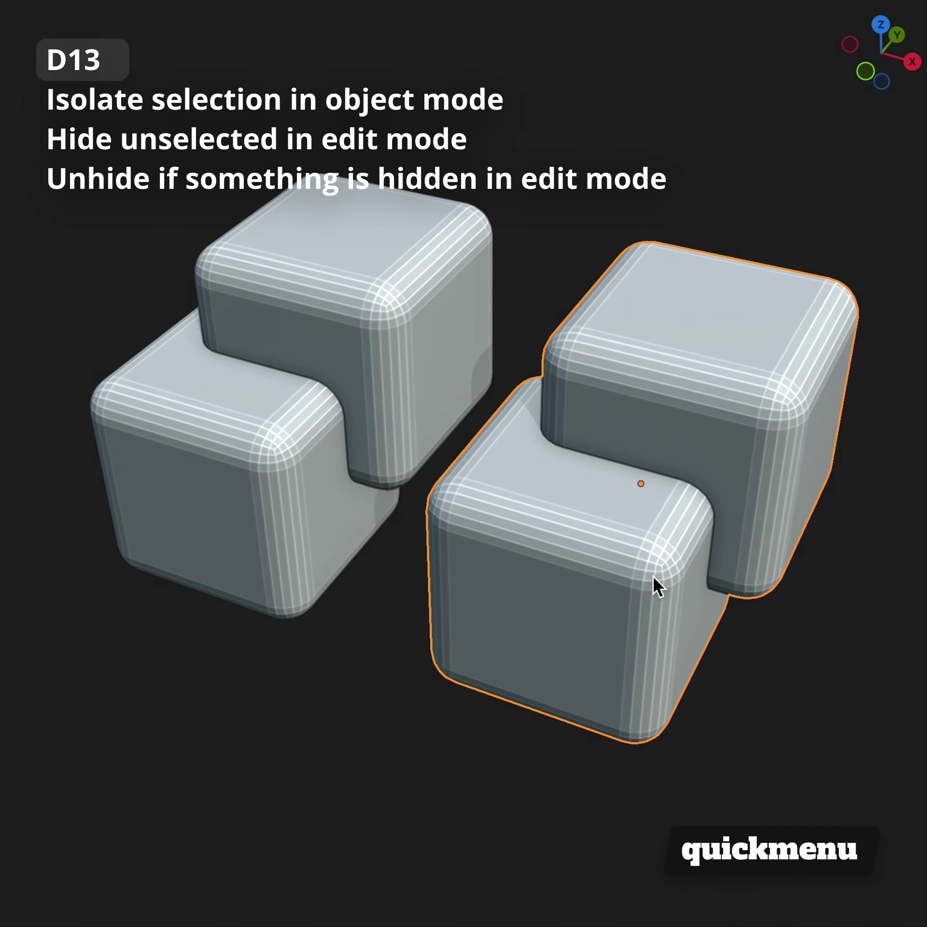
key(d)
key(1)
key(3)
key(KP_3)
mouse_move(453, 491)
middle_down()
mouse_move(463, 515)
mouse_move(579, 530)
middle_up()
Step: Toggle isolation off and on again, then restore the full view of both pairs
key(d)
key(1)
key(3)
key(d)
key(1)
key(3)
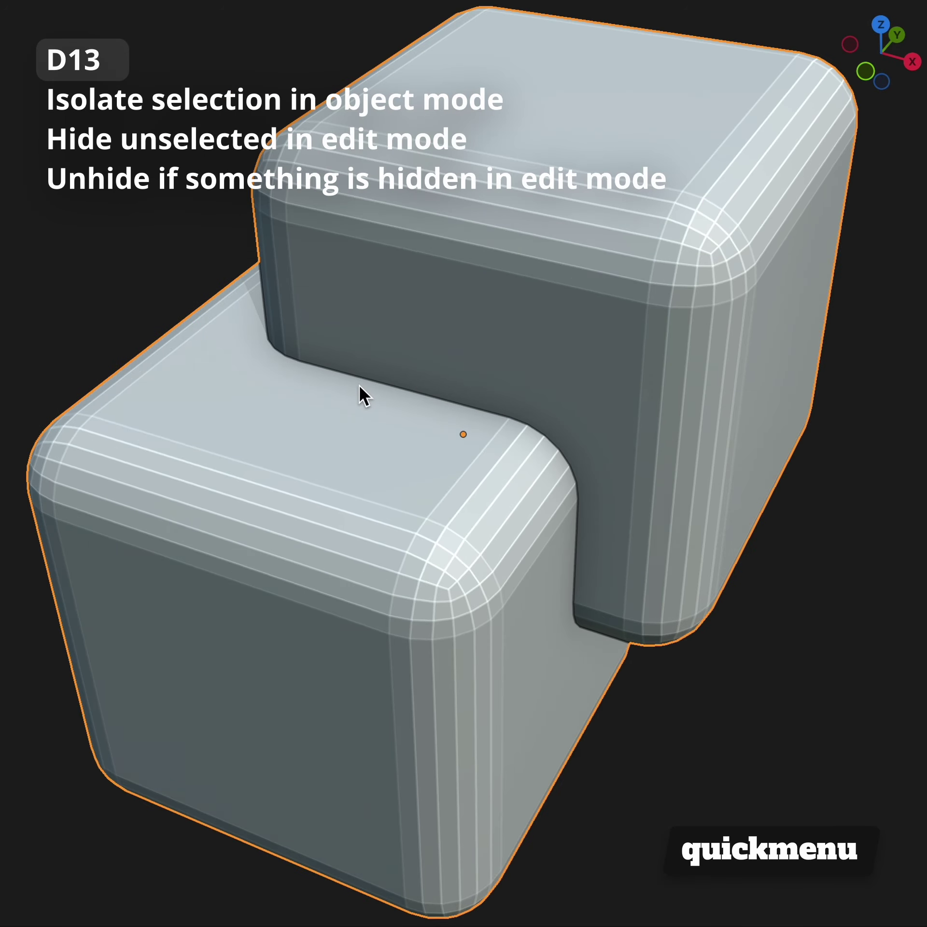
key(d)
key(1)
key(3)
Step: On the left pair in edit mode, temporarily hide the lower cube, then unhide it
click(363, 386)
key(Tab)
key(ctrl+l)
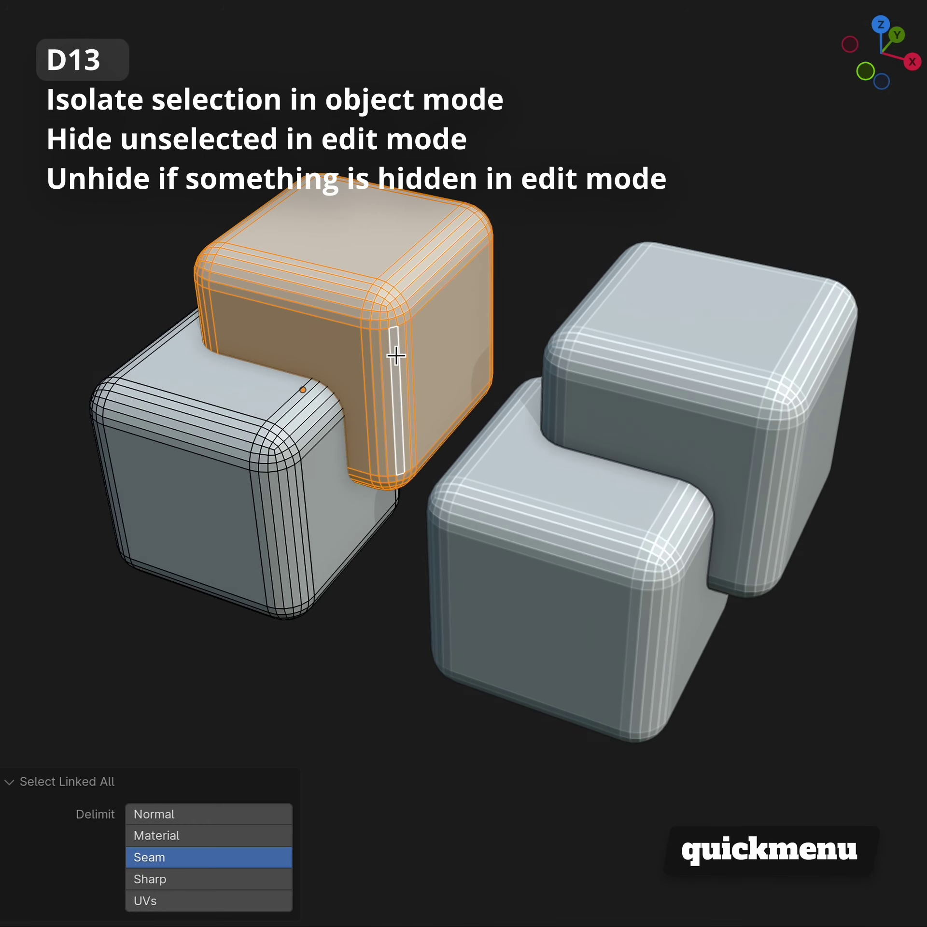
key(d)
key(1)
key(3)
mouse_move(392, 350)
middle_down()
mouse_move(538, 441)
mouse_move(354, 412)
middle_up()
key(d)
key(1)
key(3)
key(Tab)
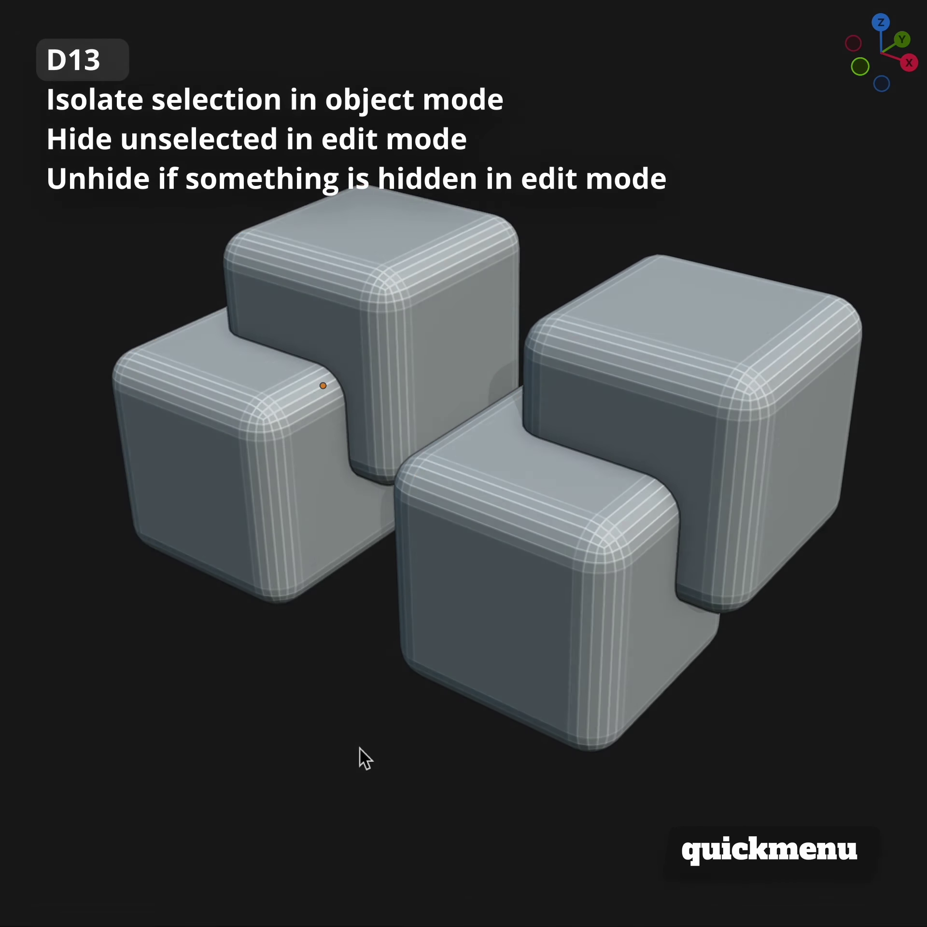
Step: Set both cube pairs' origins to their geometry centres
key(d)
key(1)
key(4)
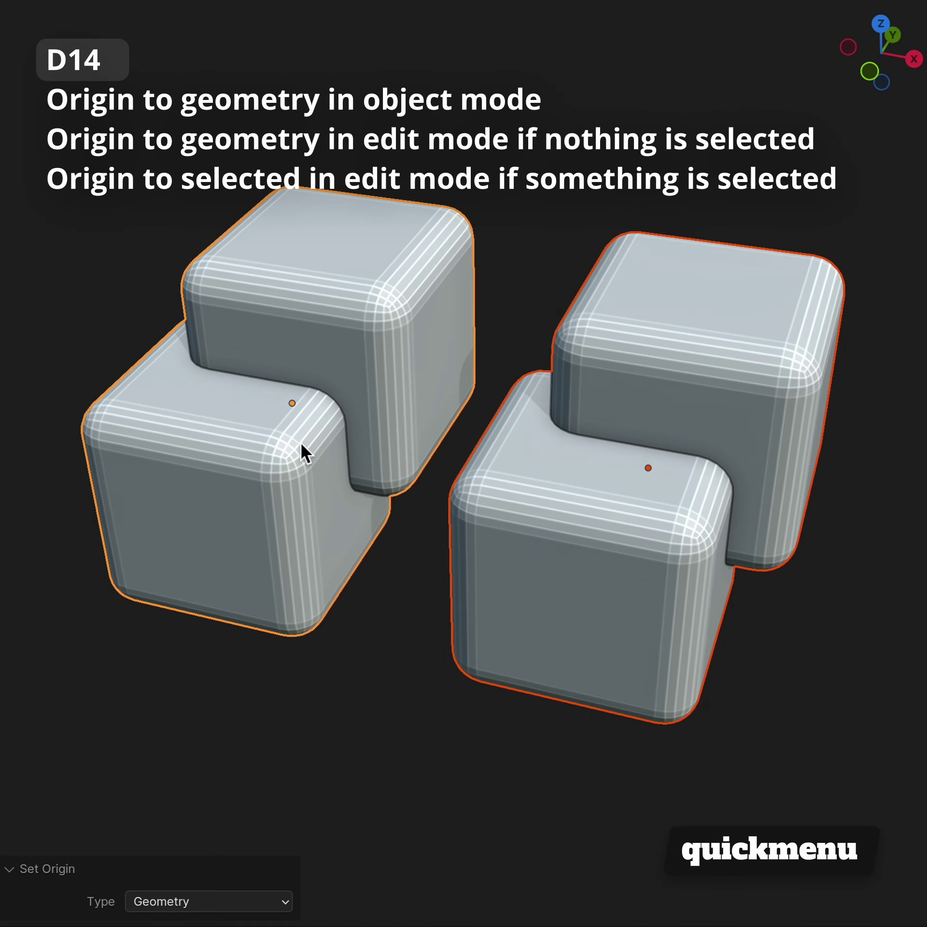
Step: Move the left pair's origin onto the upper cube's right face and rotate it about Z
click(300, 442)
key(Tab)
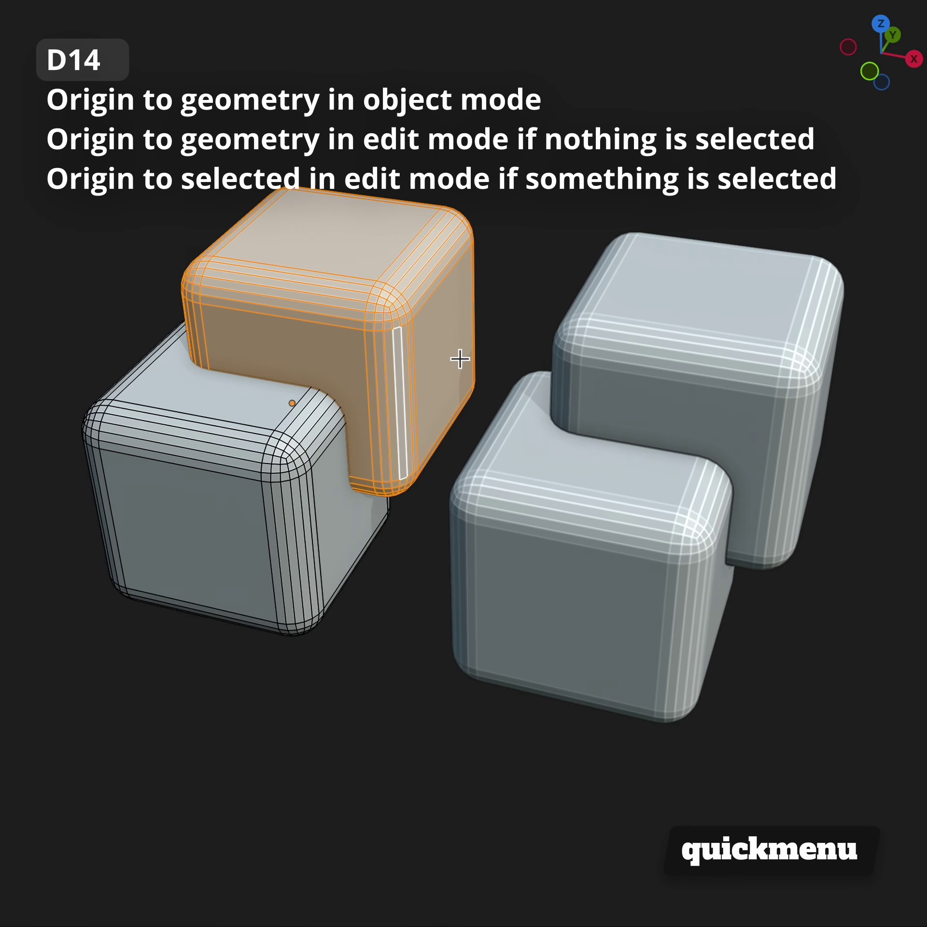
click(460, 359)
key(d)
key(1)
key(4)
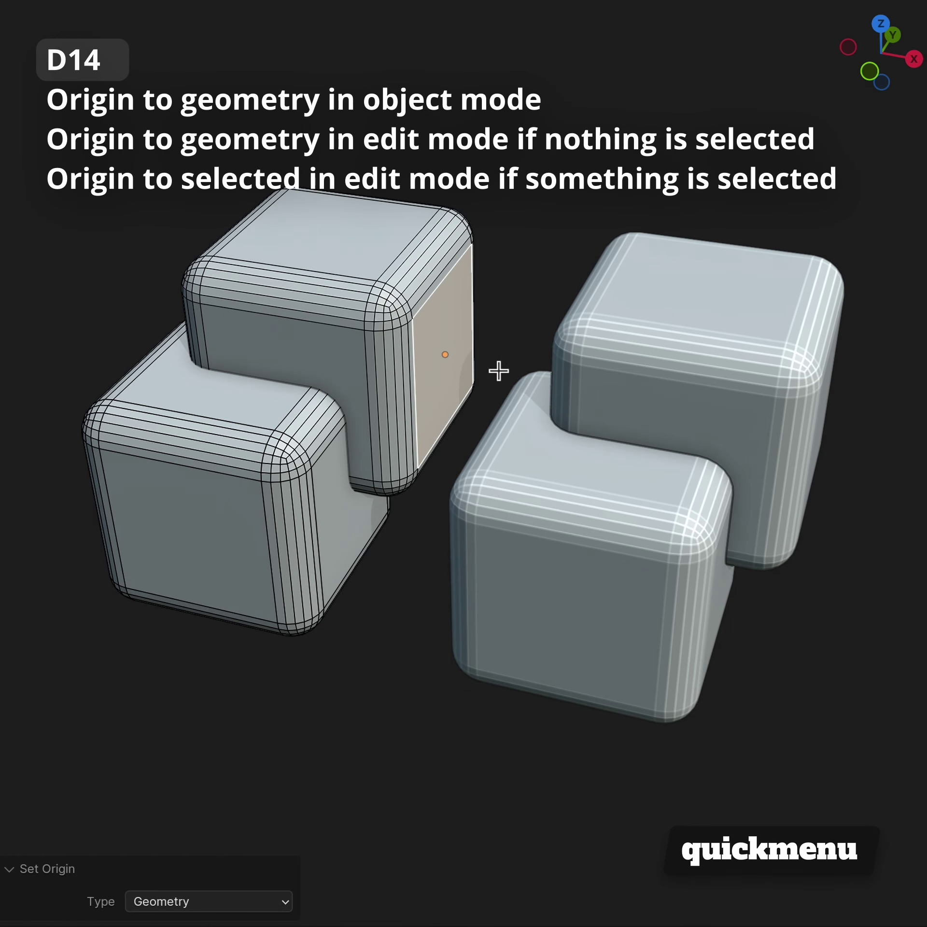
key(Tab)
key(r)
key(z)
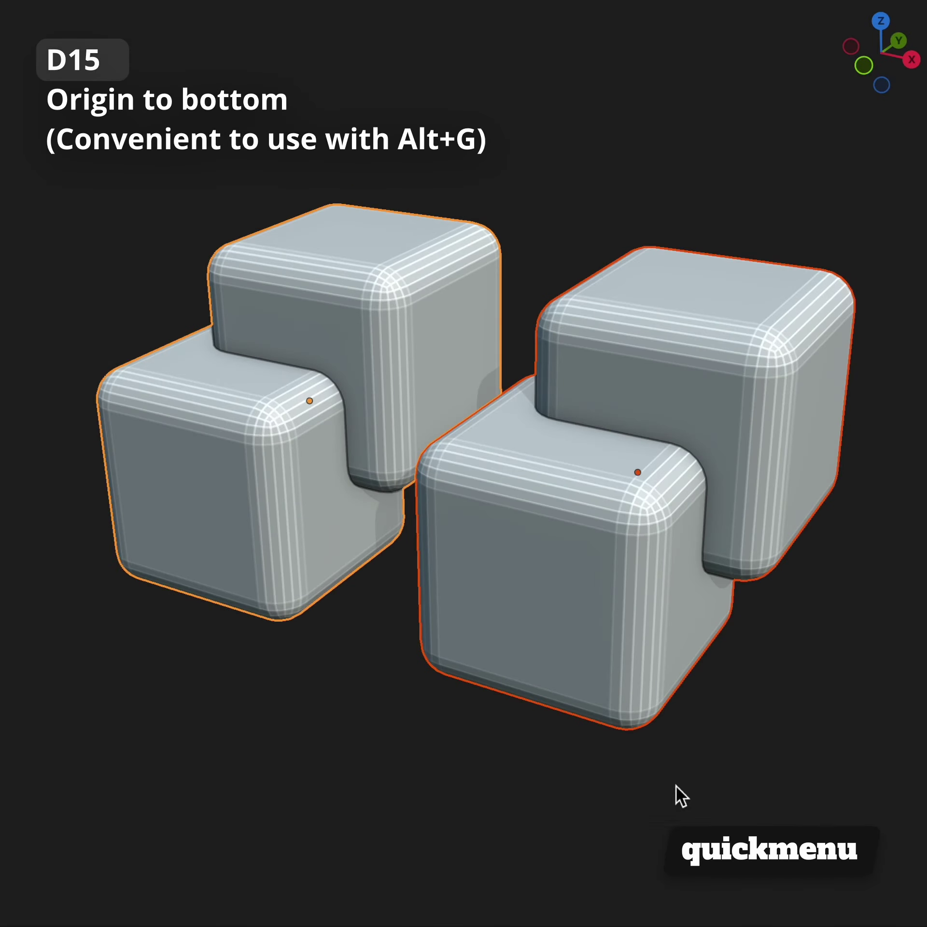
mouse_move(375, 731)
middle_down()
mouse_move(487, 625)
mouse_move(846, 684)
mouse_move(869, 714)
mouse_move(437, 722)
middle_up()
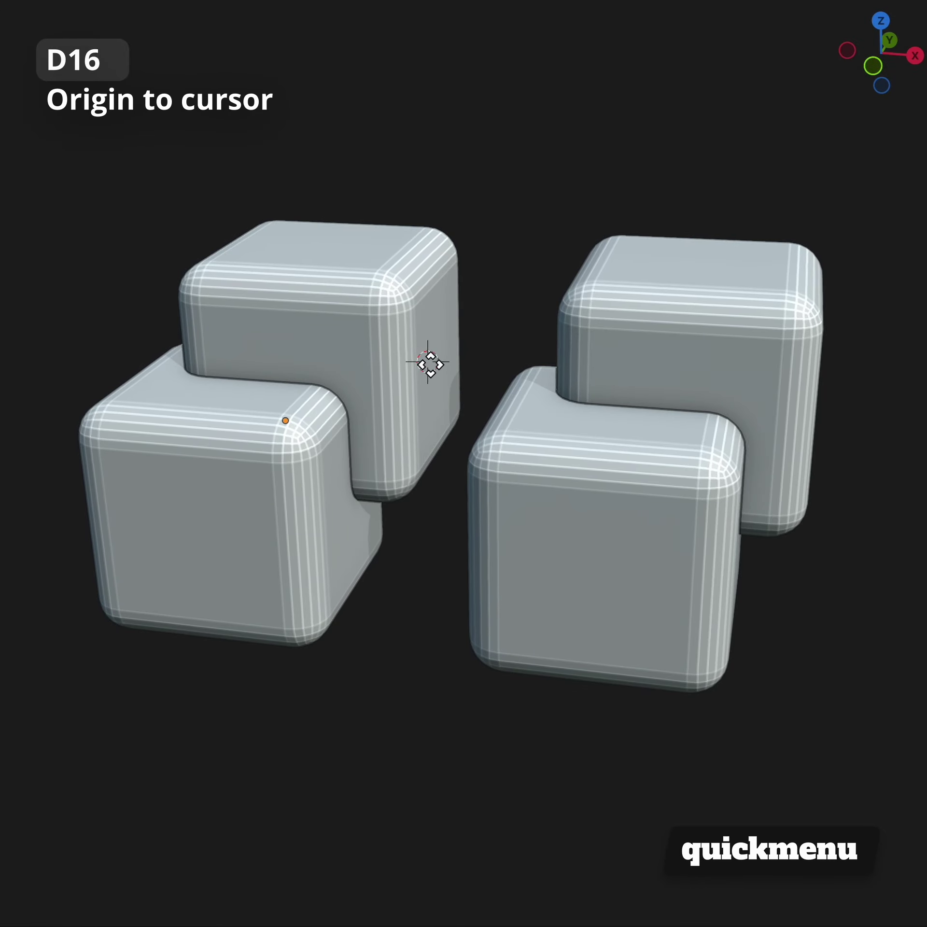
Step: Set both pairs' origins to the 3D cursor and test rotating each around it
key(a)
key(ctrl+alt+shift+c)
click(679, 518)
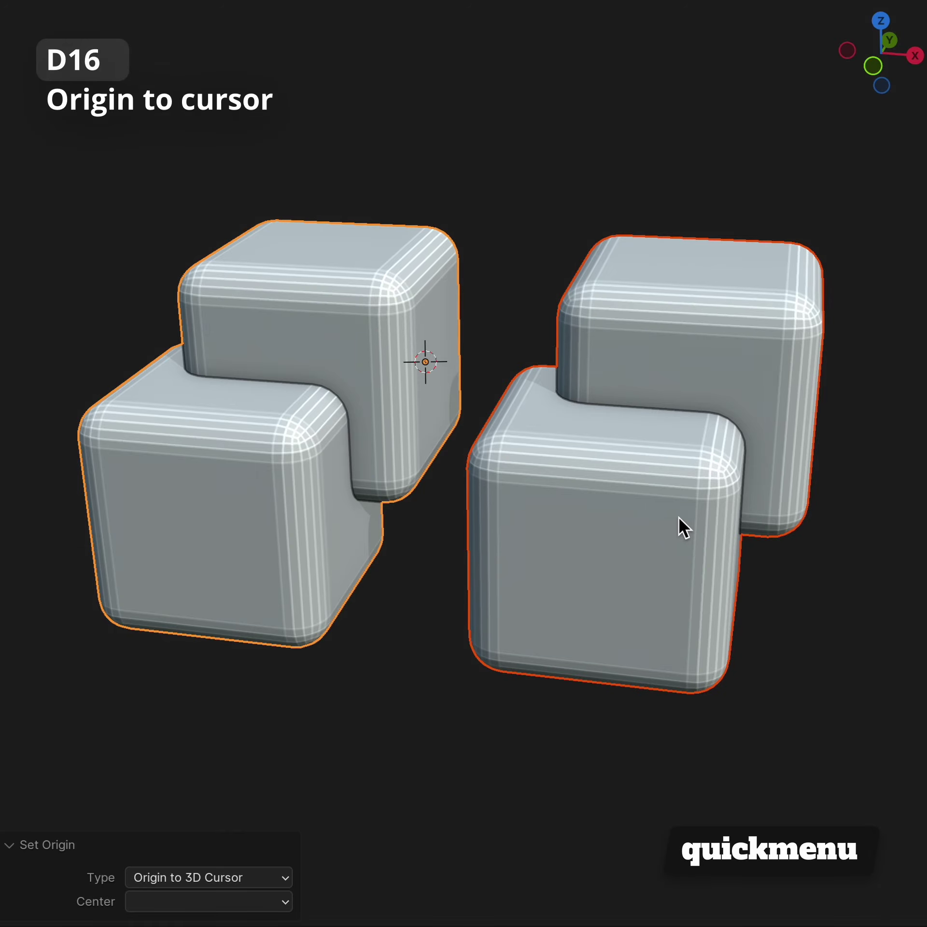
key(r)
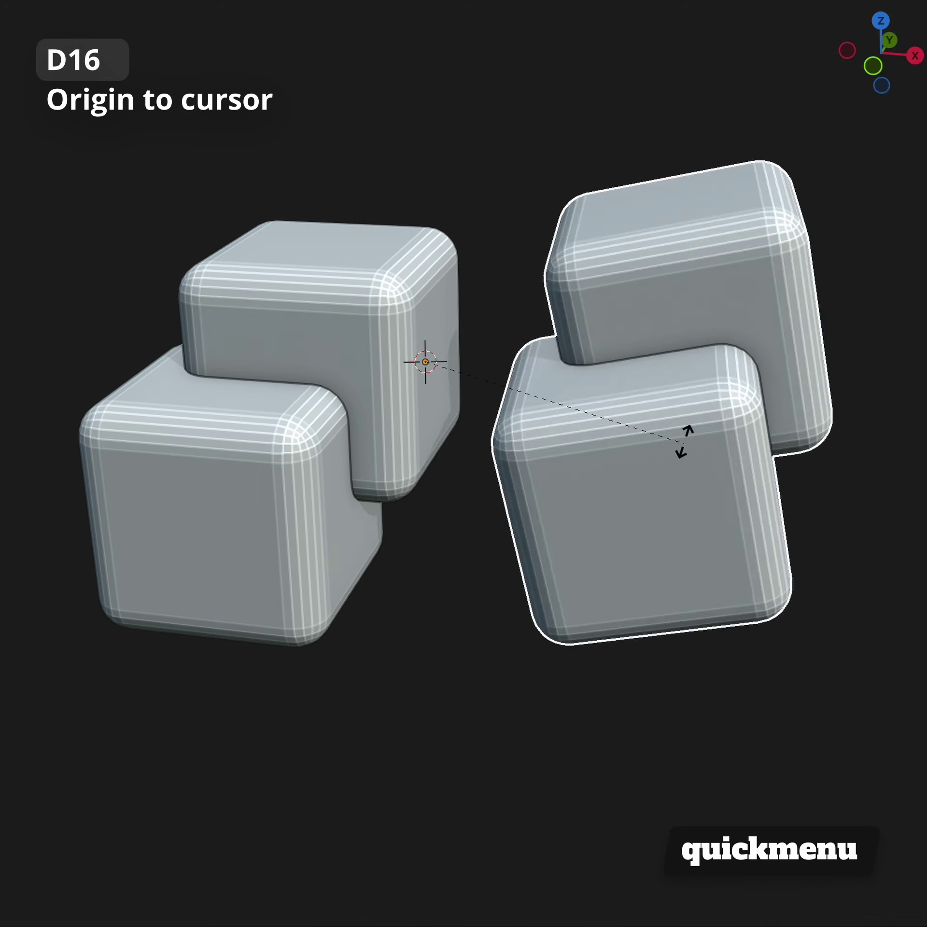
right_click(682, 441)
click(300, 507)
key(r)
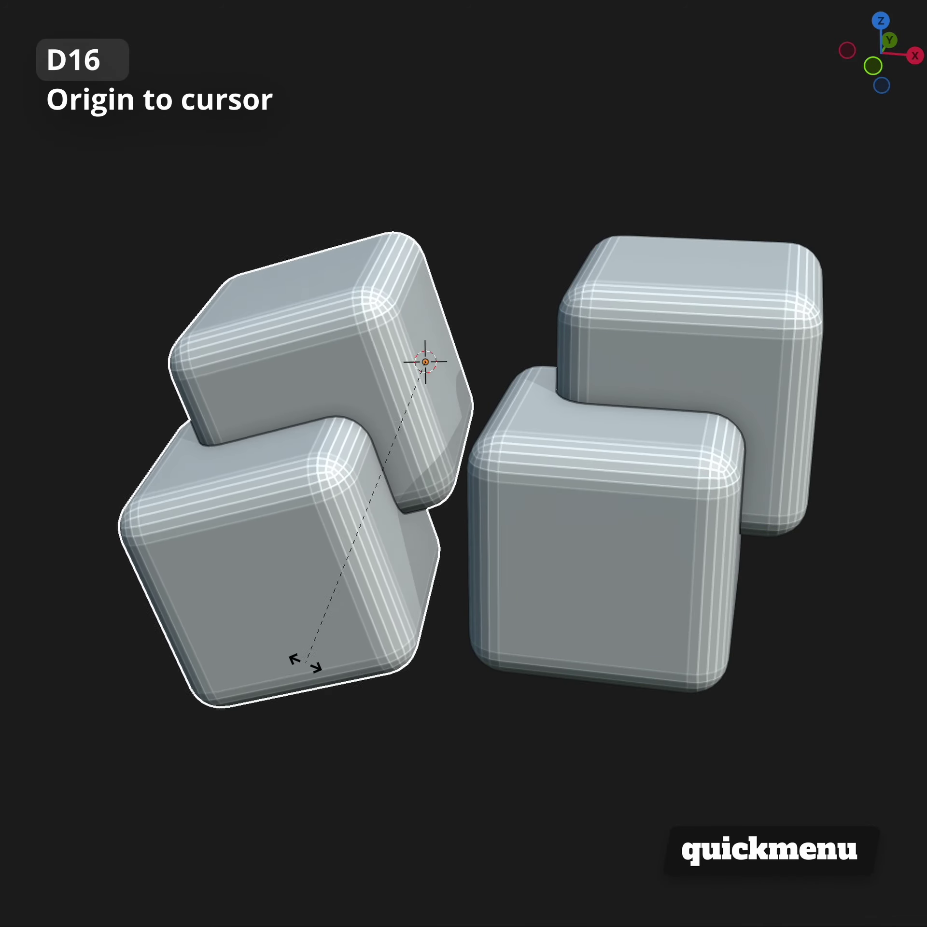
right_click(382, 462)
click(524, 772)
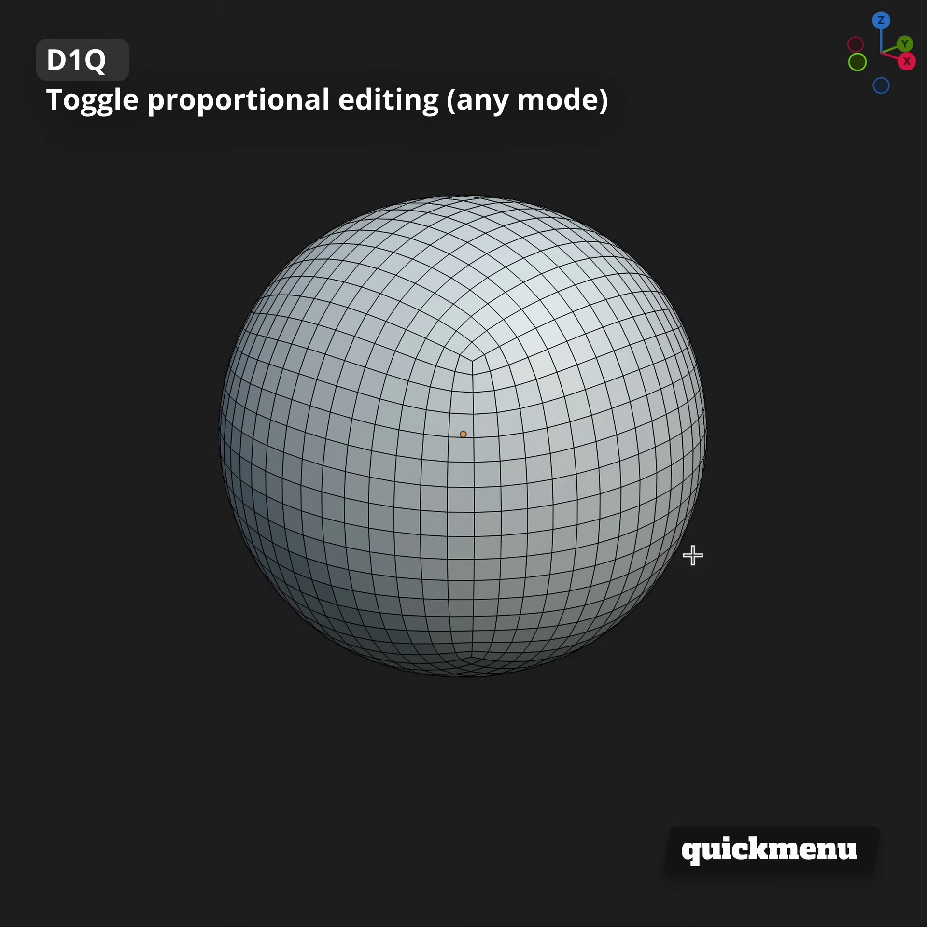
Step: Turn on proportional editing and test a smooth-falloff move on the sphere, then cancel
key(d)
key(1)
key(q)
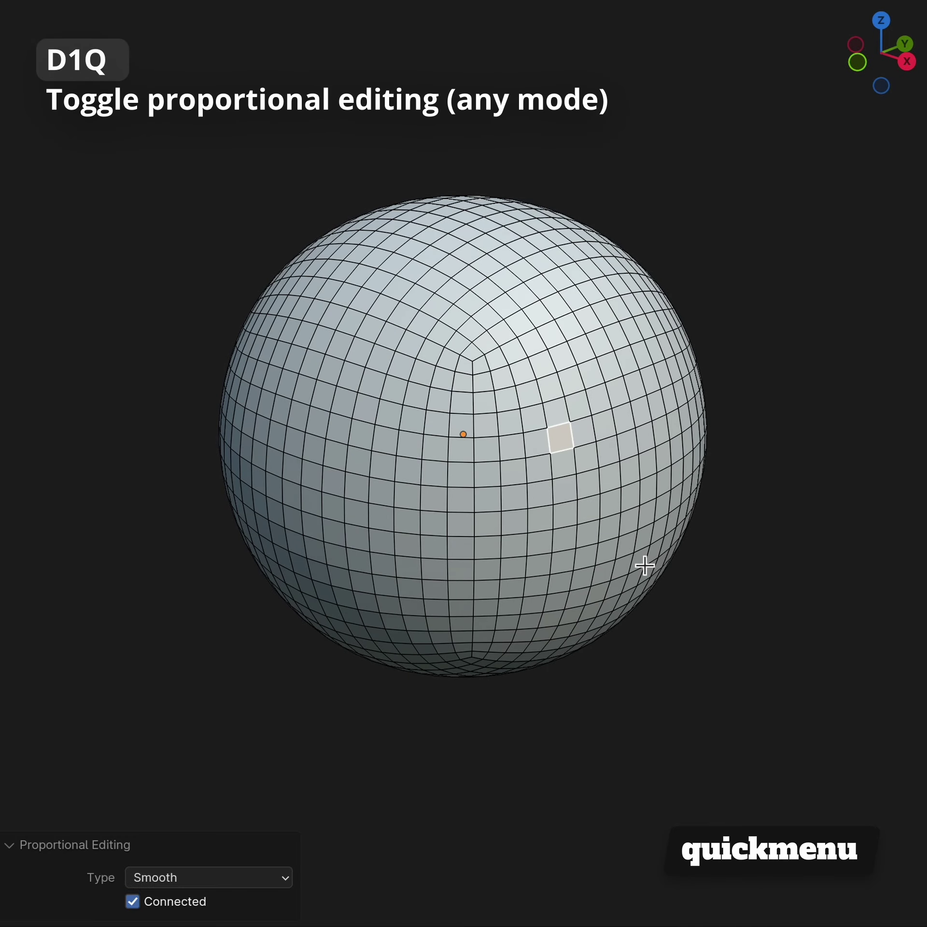
key(g)
right_click(764, 589)
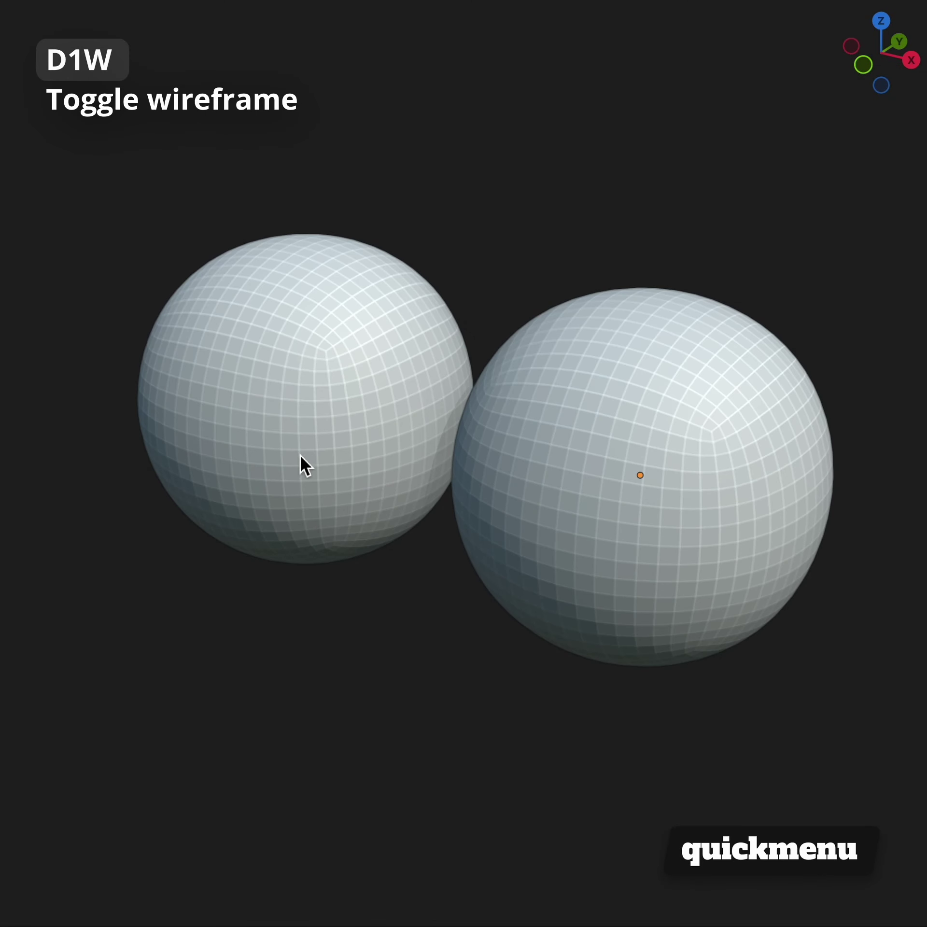
Step: Show the left sphere's mesh wireframe with opacity raised to 1.00
click(301, 456)
key(d)
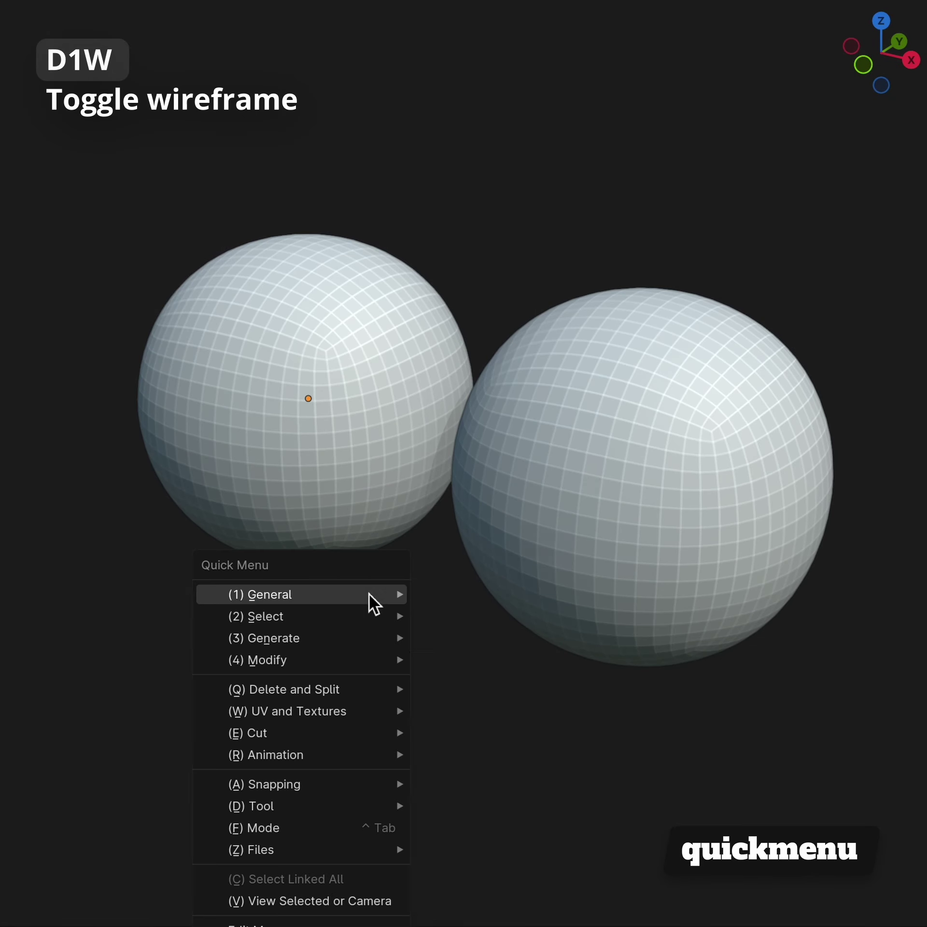
key(1)
key(w)
mouse_move(234, 902)
mouse_down()
mouse_move(273, 902)
mouse_move(224, 901)
mouse_move(273, 902)
mouse_move(262, 901)
mouse_up()
Step: Toggle the wireframe overlay off and back on
key(d)
key(1)
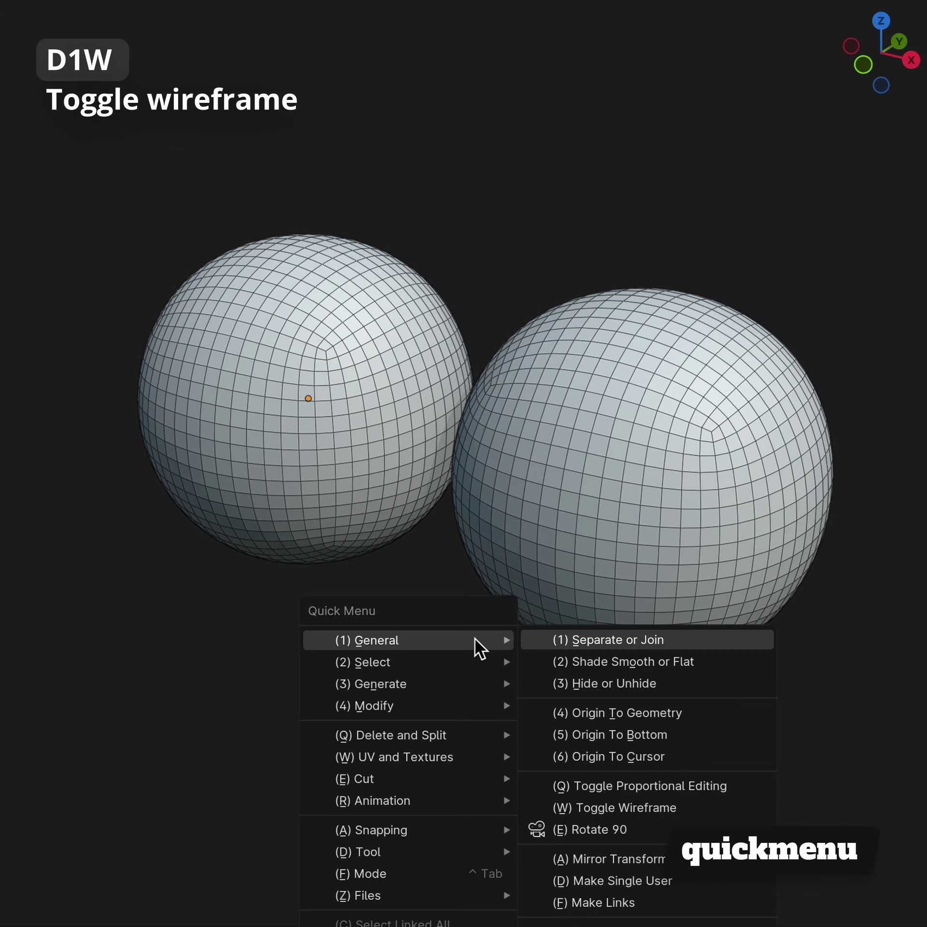
key(w)
key(d)
key(1)
key(w)
key(d)
key(1)
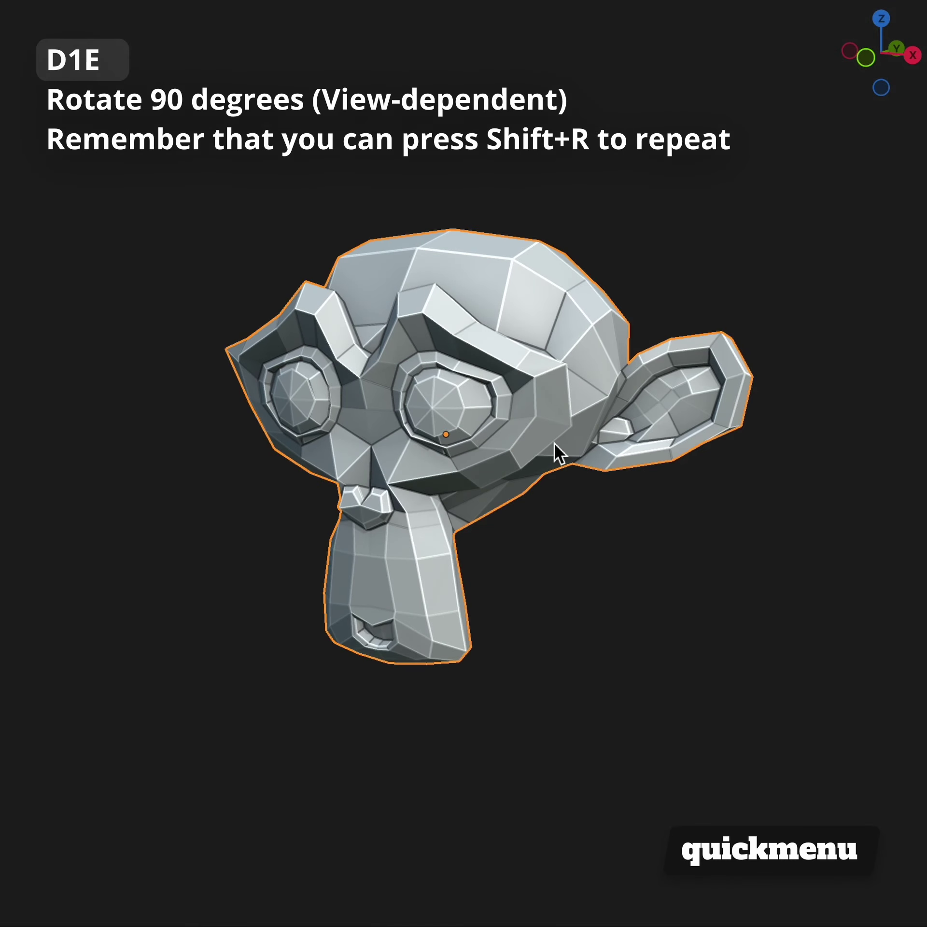
Step: Rotate the monkey head 90° and repeat the 90° turns with Shift+R
key(d)
key(1)
key(e)
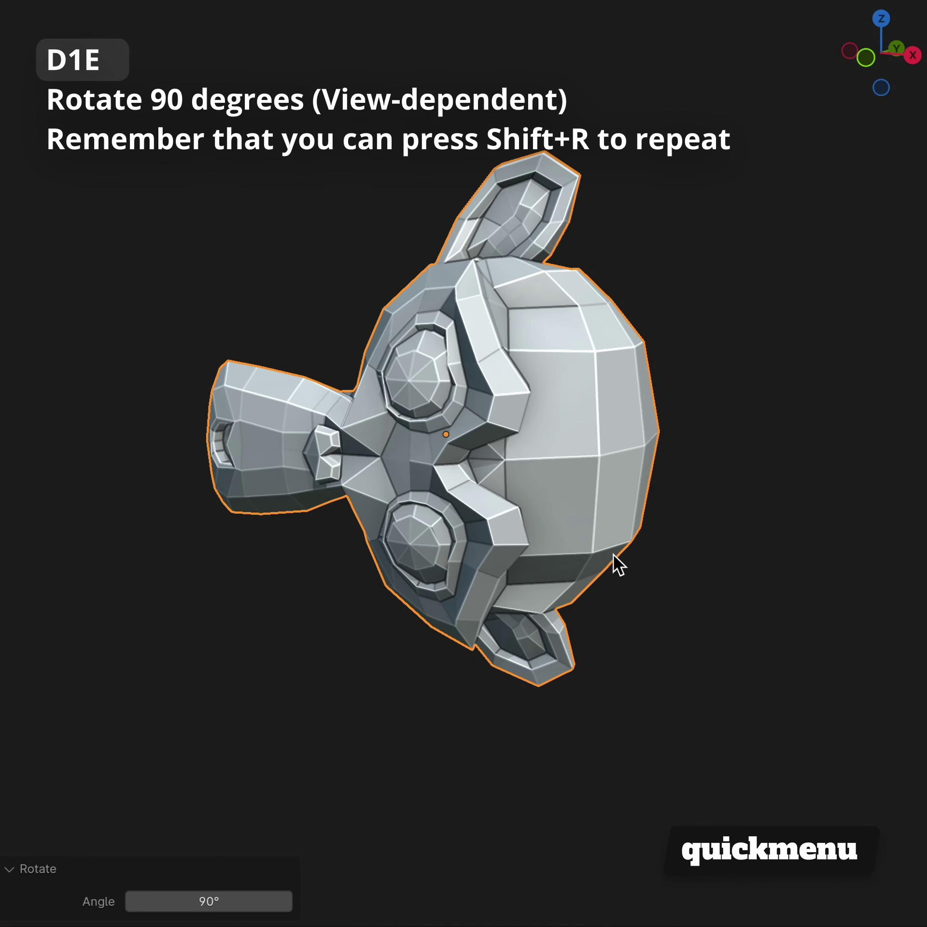
key(shift+r)
key(shift+r)
key(shift+r)
mouse_move(614, 555)
middle_down()
mouse_move(512, 706)
mouse_move(466, 729)
mouse_move(679, 549)
mouse_move(2, 556)
middle_up()
key(shift+r)
key(shift+r)
key(shift+r)
key(shift+r)
key(shift+r)
key(shift+r)
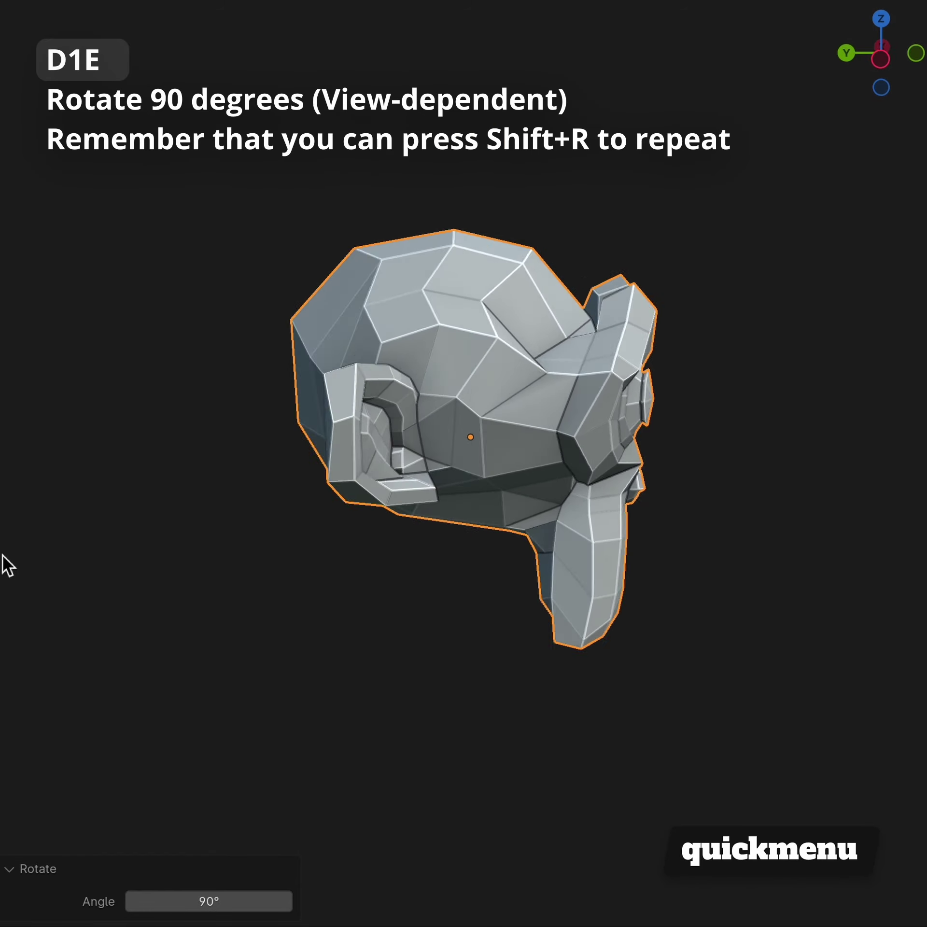
key(shift+r)
key(shift+r)
key(shift+r)
key(shift+r)
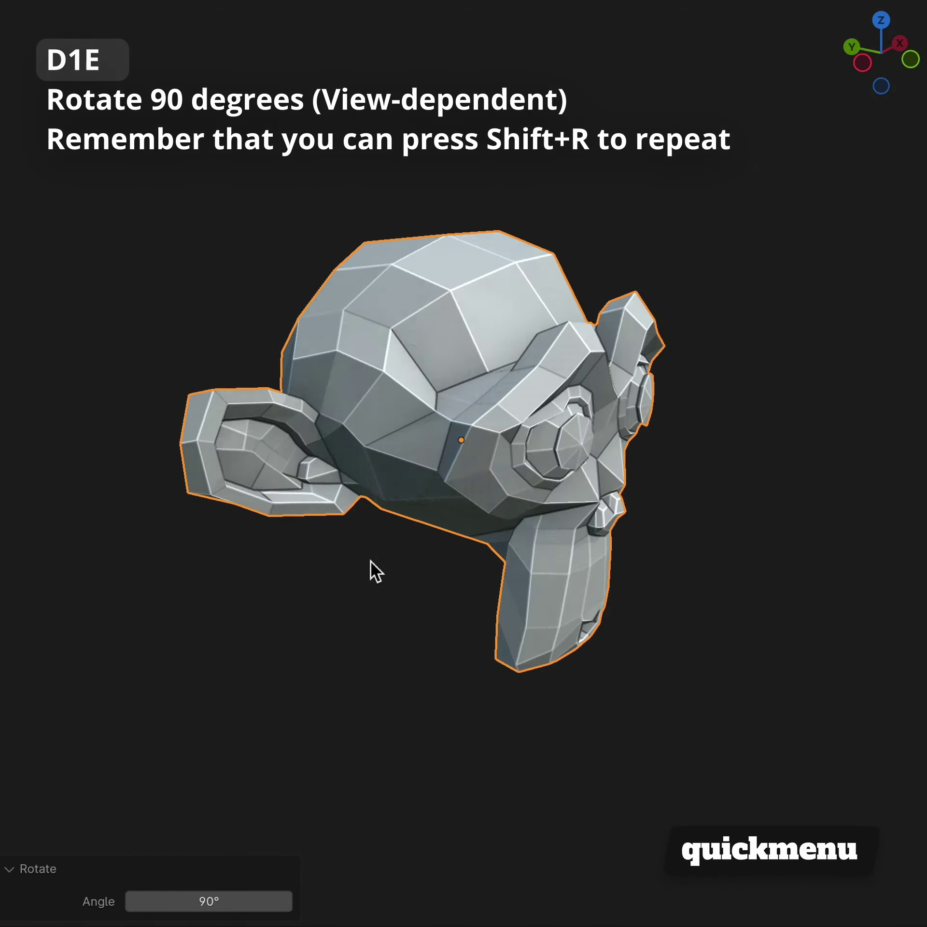
Step: Mirror the monkey head along the global X axis after previewing Y and Z flips
key(ctrl+m)
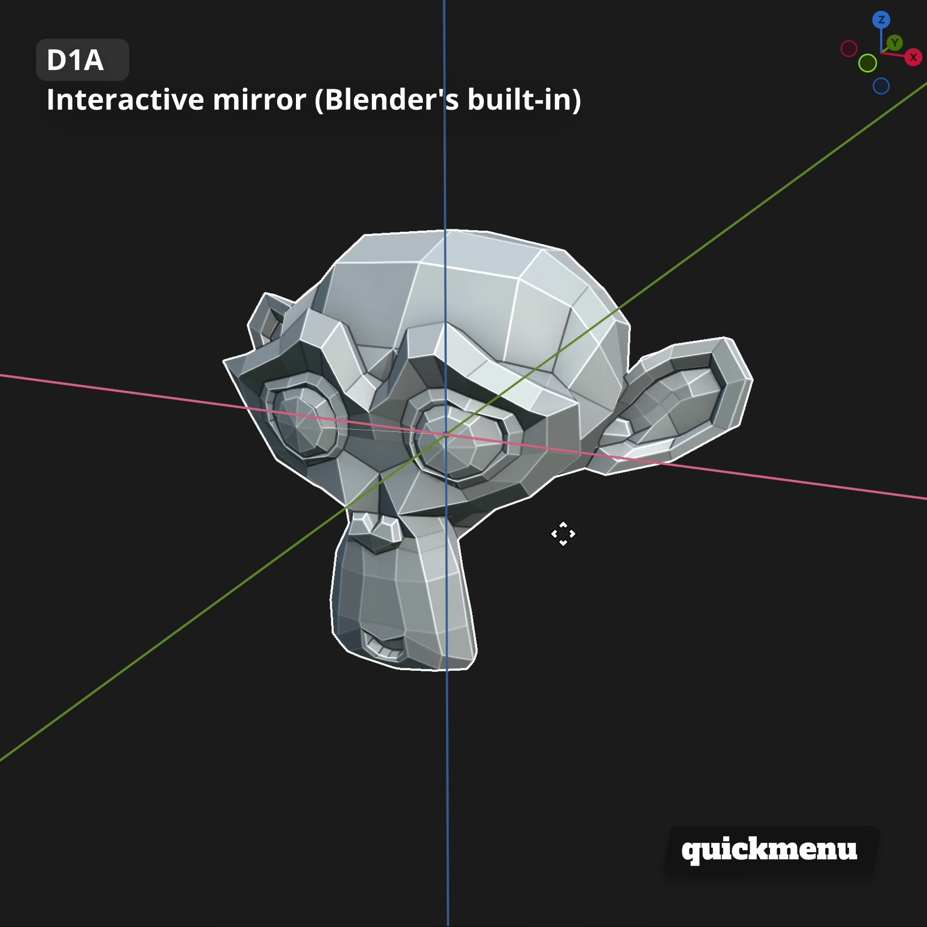
key(y)
key(z)
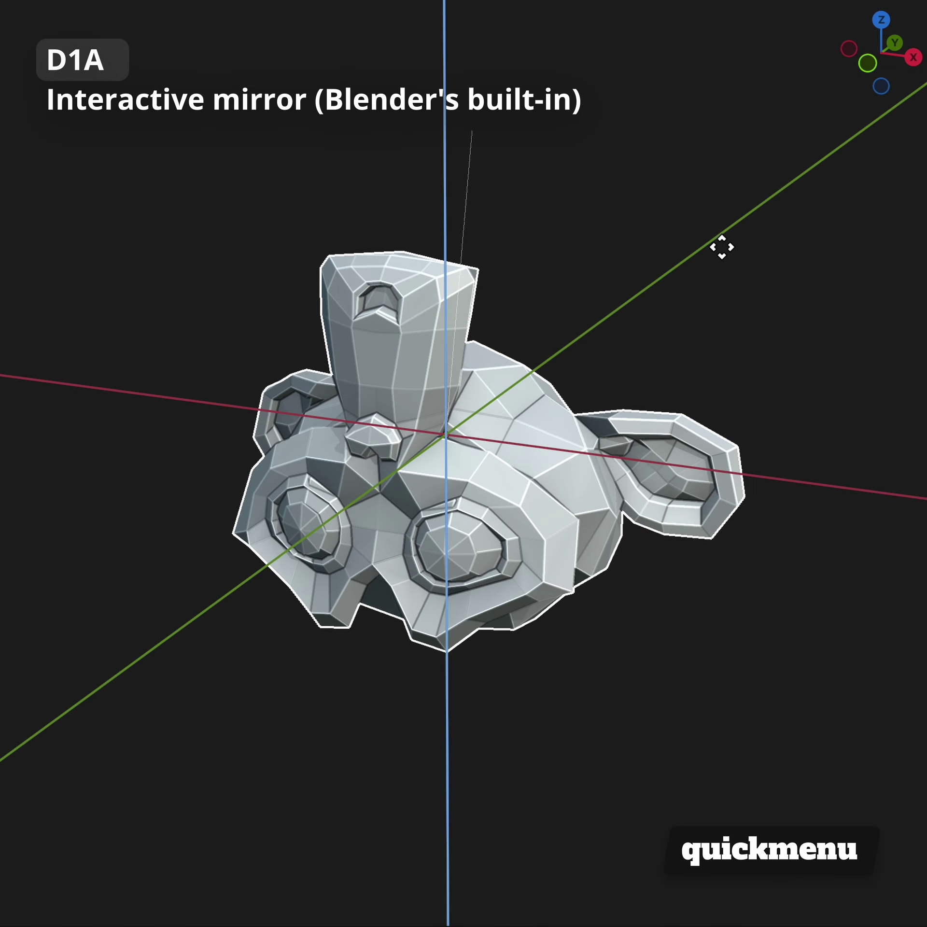
key(z)
key(x)
key(Return)
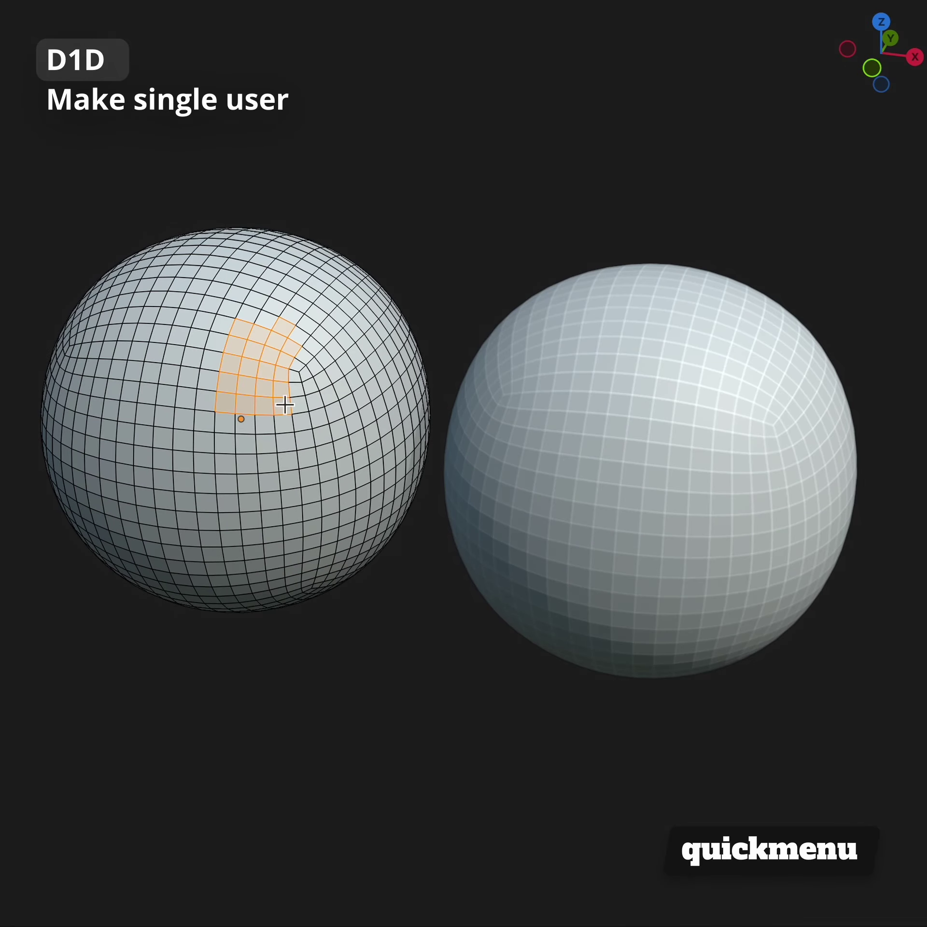
Step: Make the left sphere's mesh a single user so edits deform only that sphere
key(g)
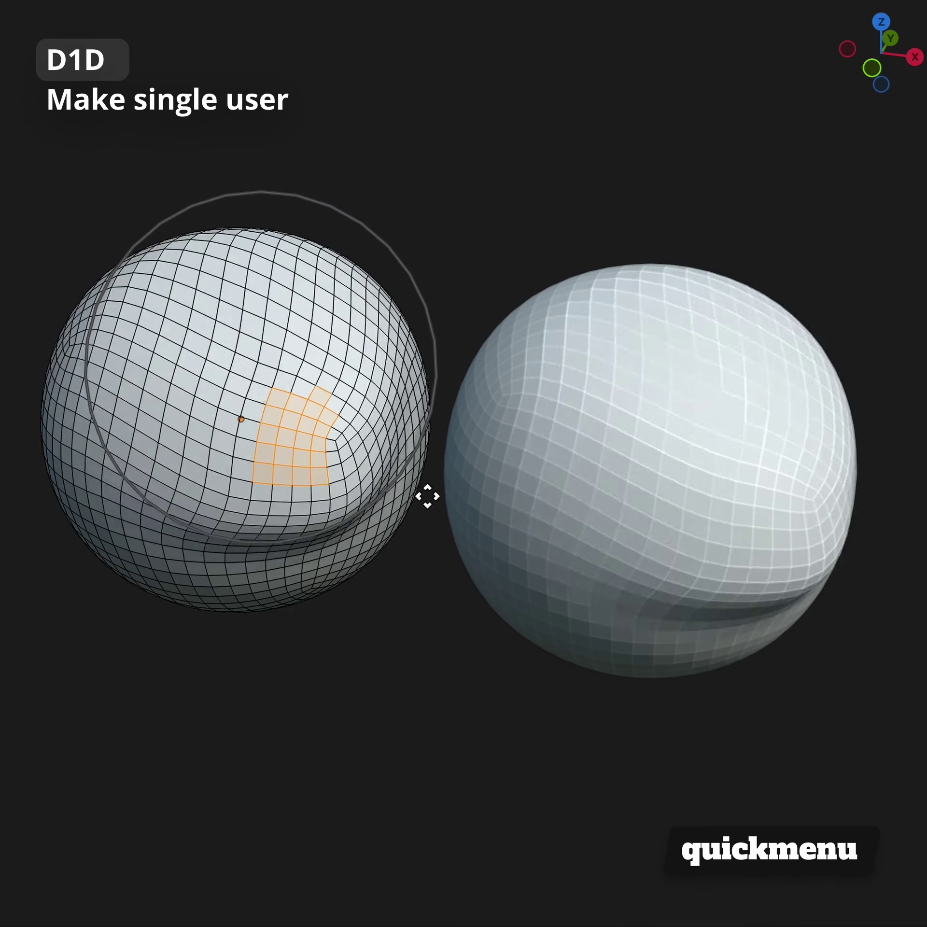
key(Tab)
key(d)
key(1)
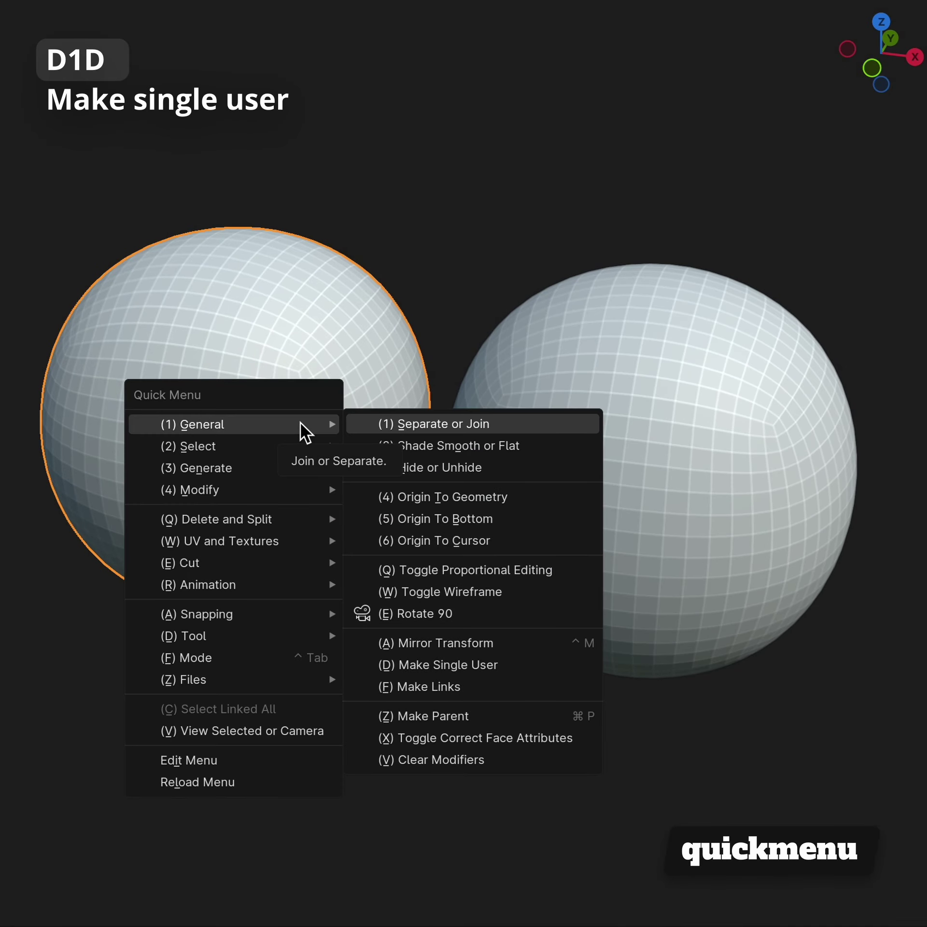
key(d)
click(323, 592)
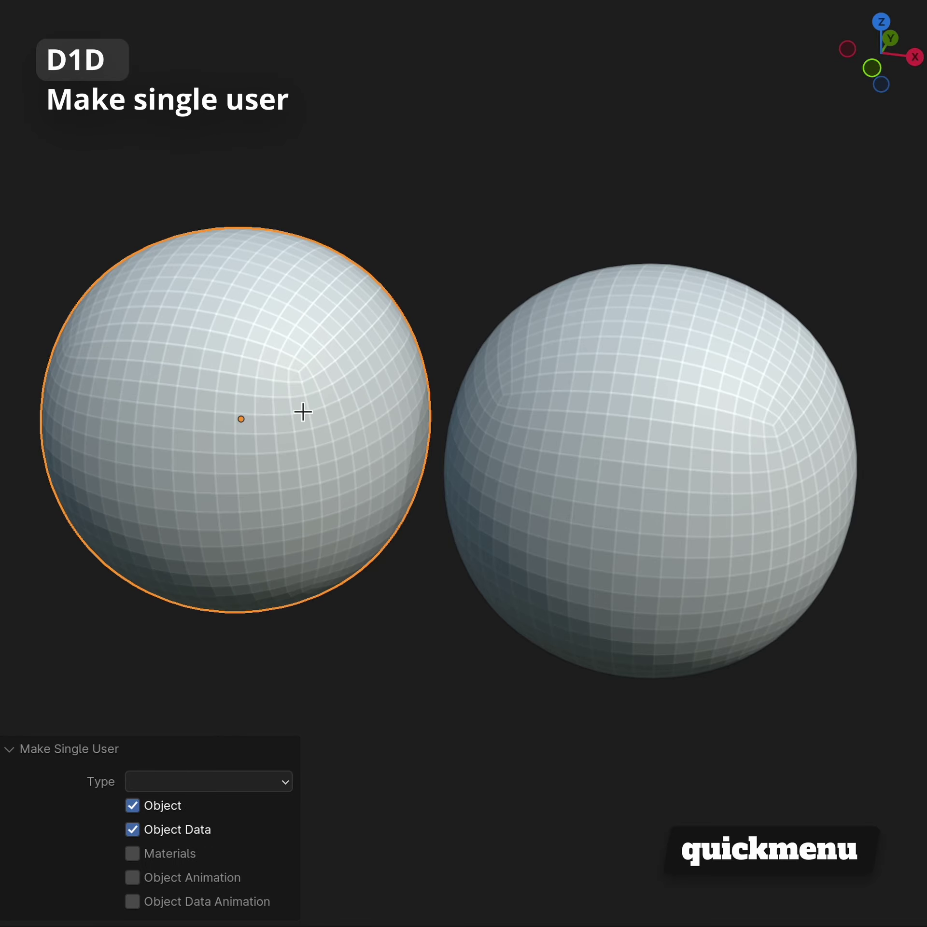
key(Tab)
key(g)
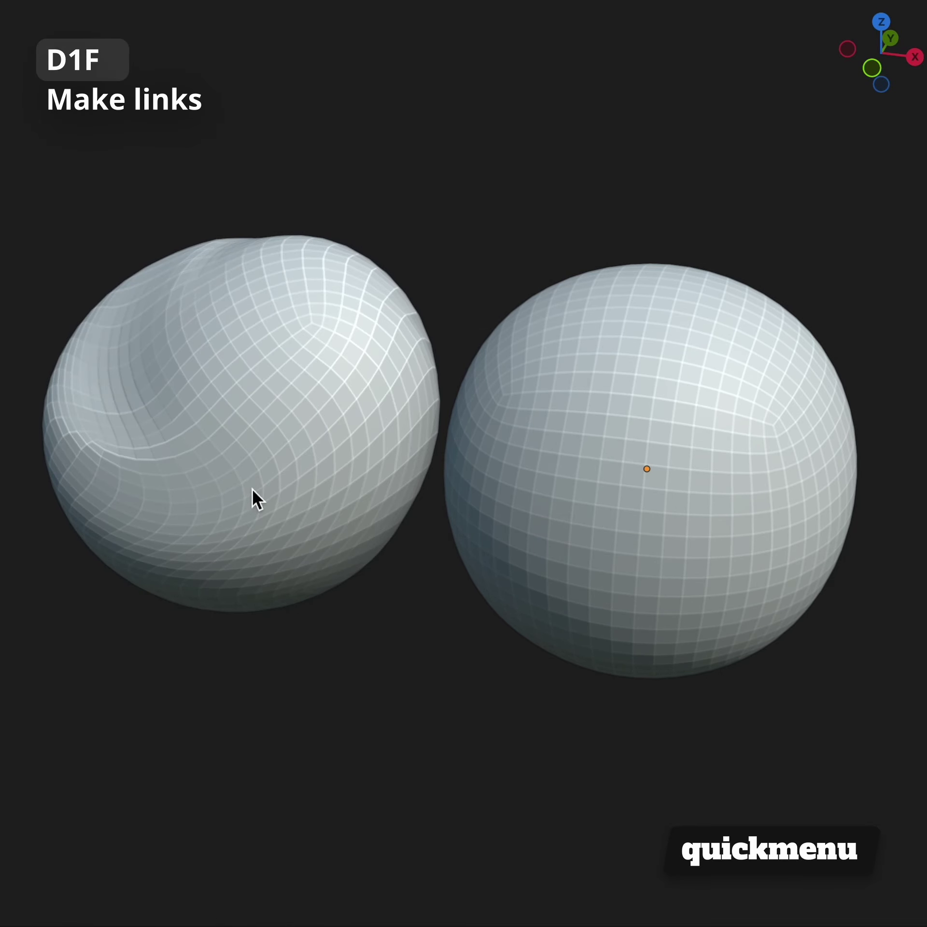
Step: Link the right sphere's object data to the left sphere and test that both deform
click(255, 496)
shift+click(522, 478)
key(d)
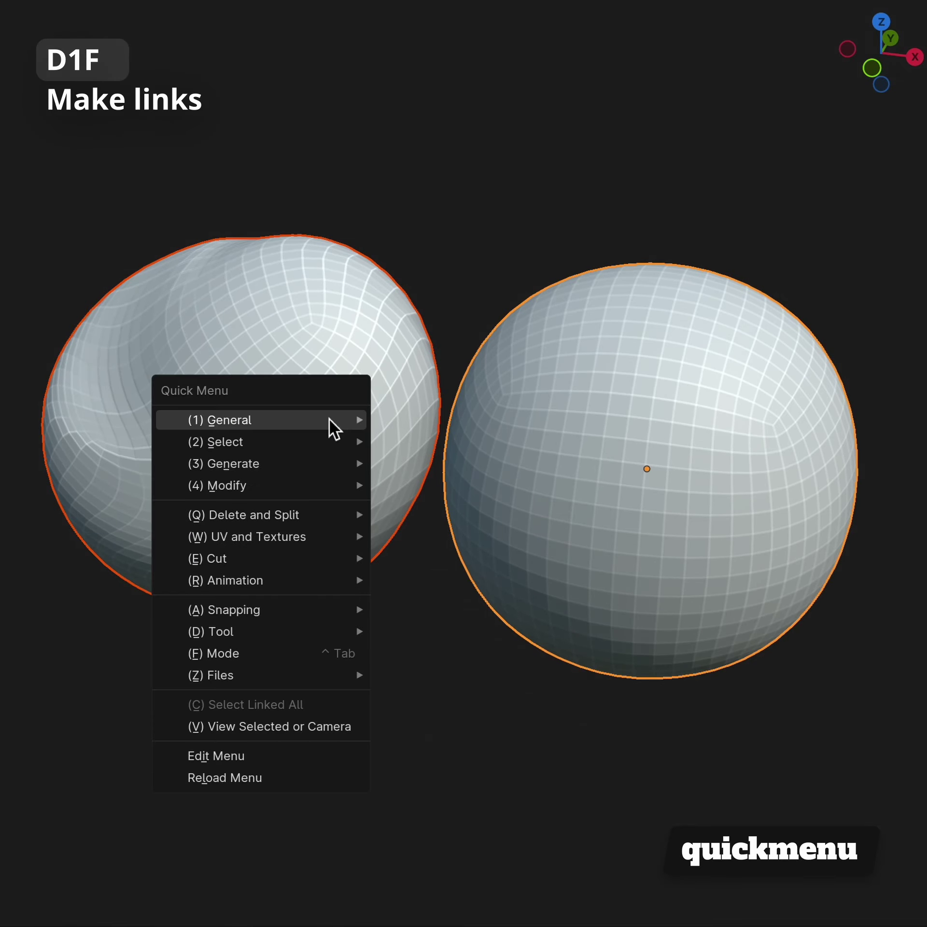
key(1)
key(f)
click(227, 903)
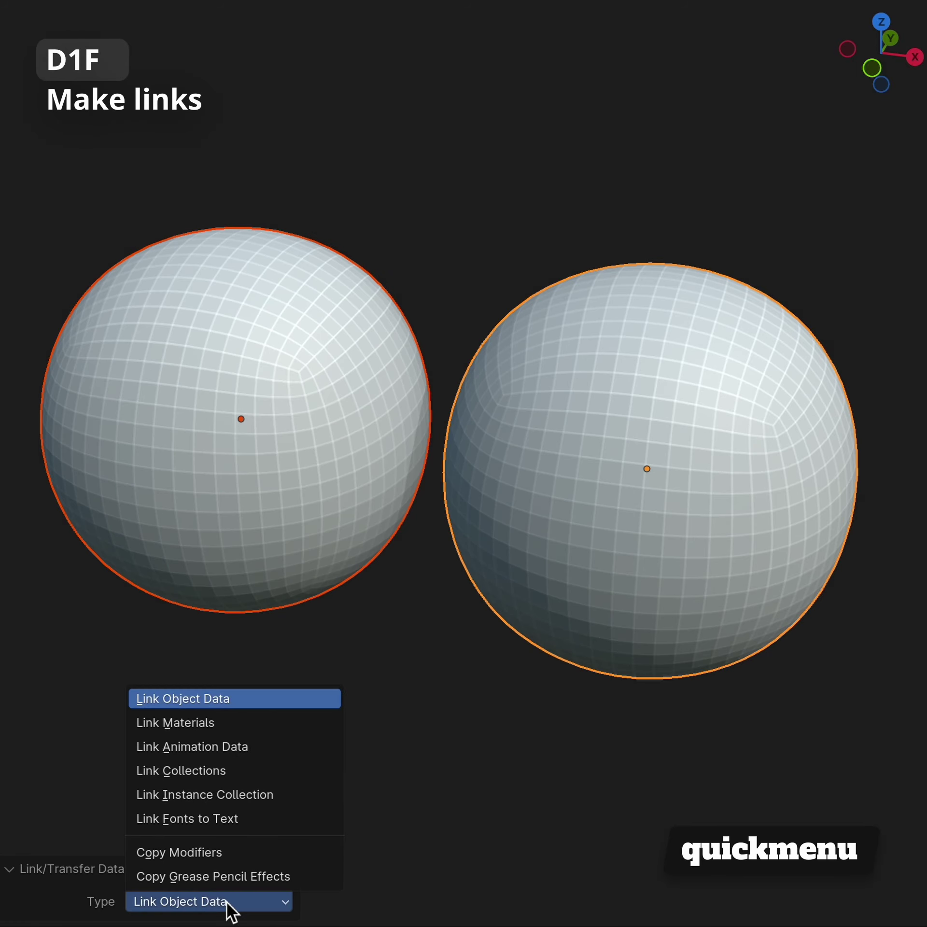
click(250, 705)
click(308, 419)
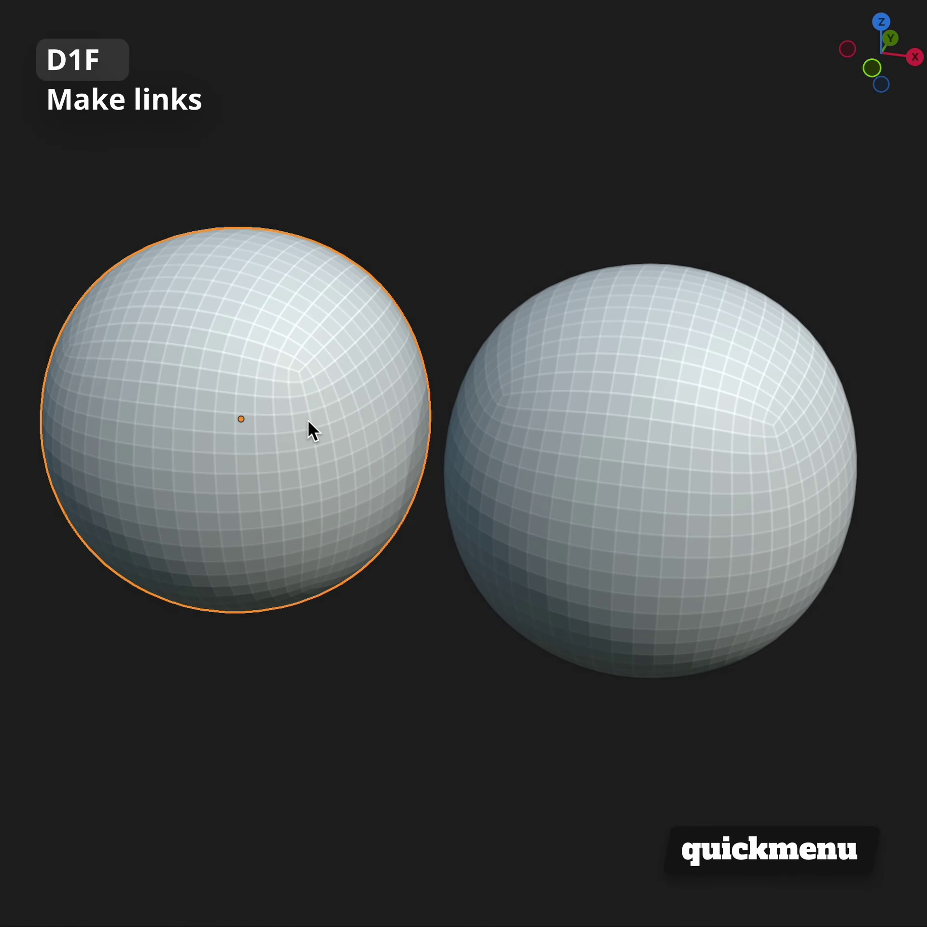
key(Tab)
key(g)
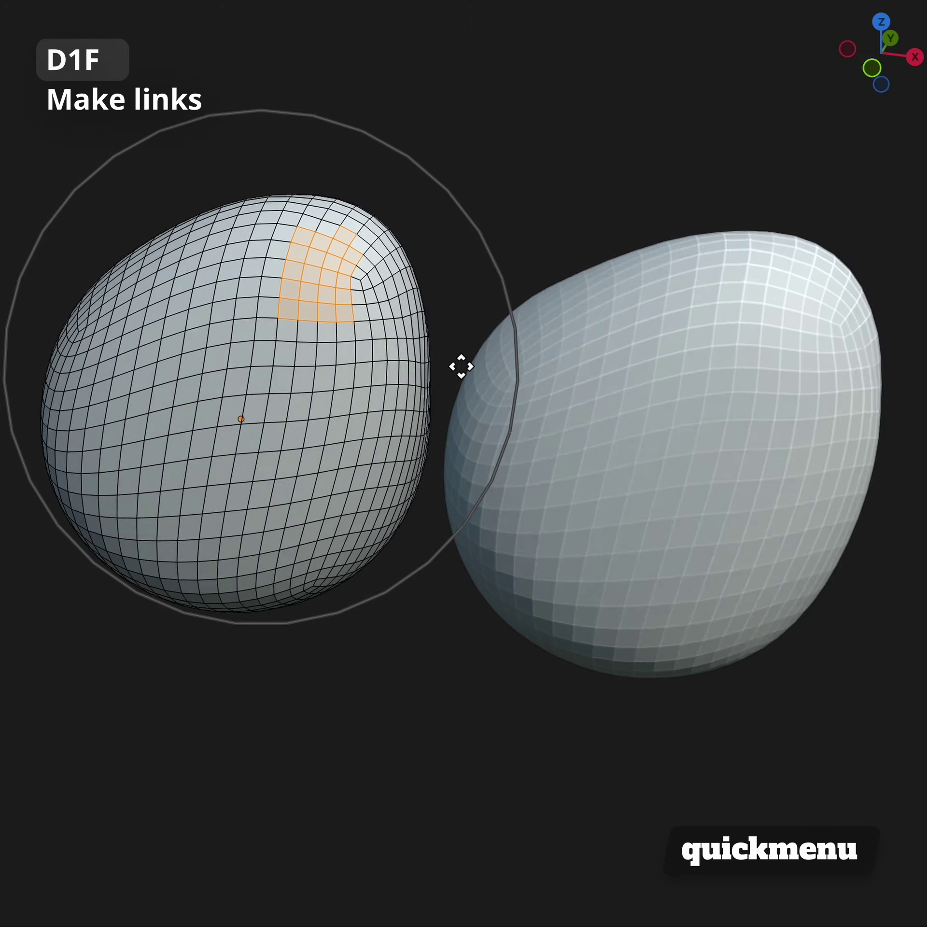
right_click(395, 388)
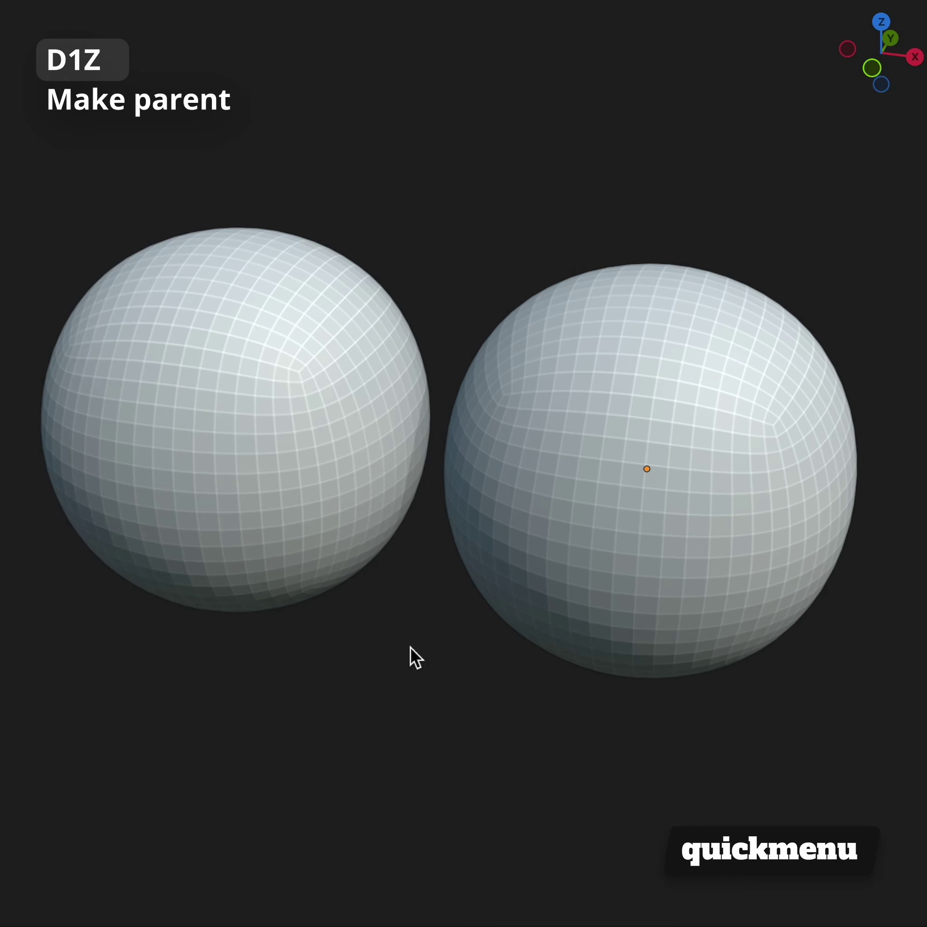
Step: Parent the left sphere to the right sphere by Object and test by rotating the parent
click(380, 535)
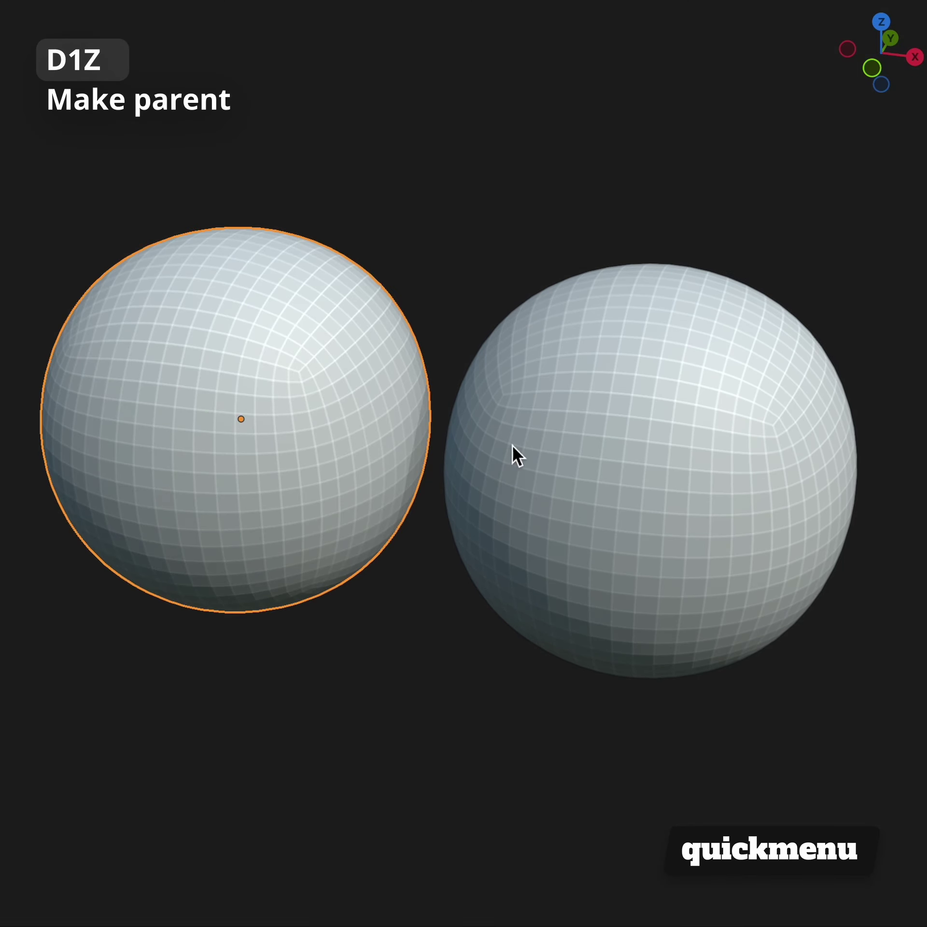
shift+click(513, 446)
key(d)
key(1)
key(z)
click(421, 361)
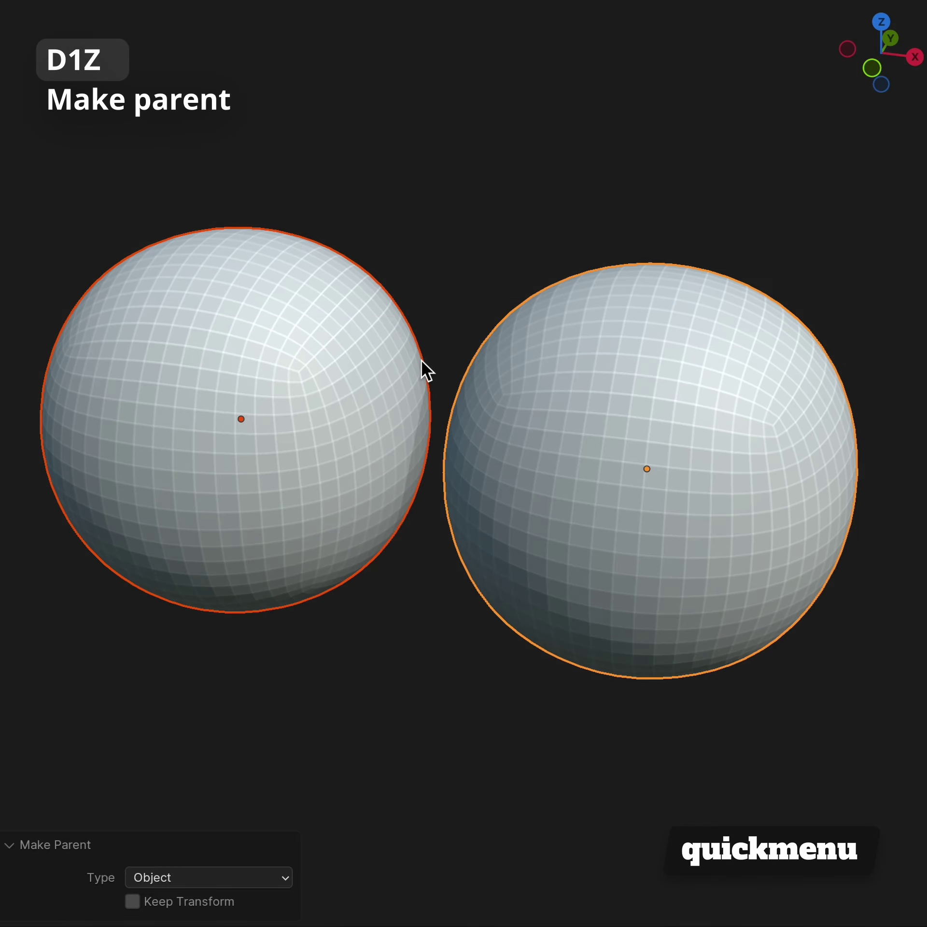
click(755, 472)
key(r)
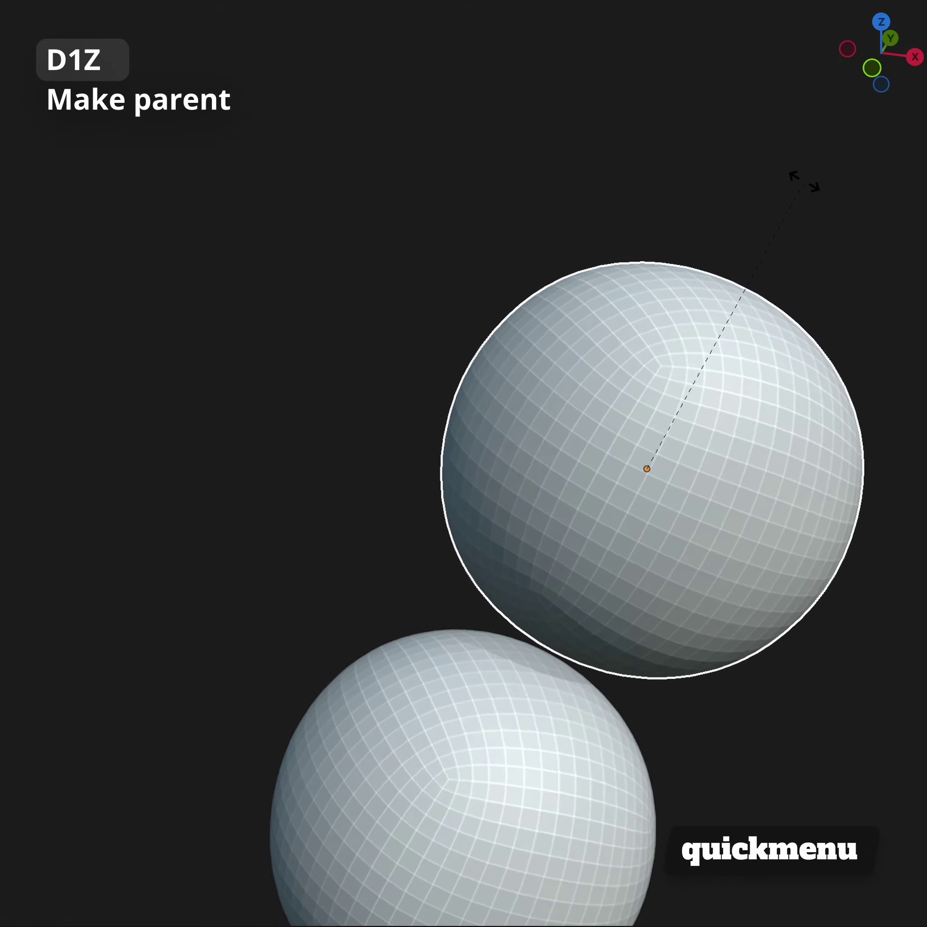
right_click(708, 676)
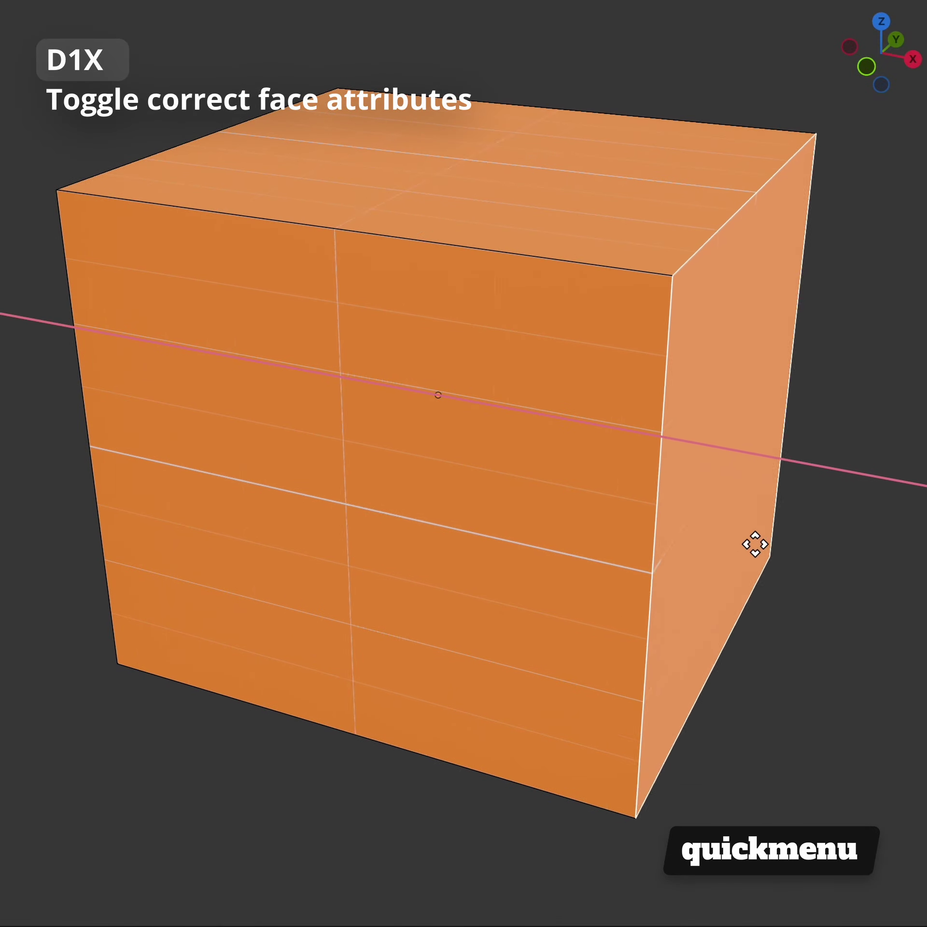
Step: Toggle Correct Face Attributes while scaling the cube on X, then clear the monkey's modifiers
right_click(754, 544)
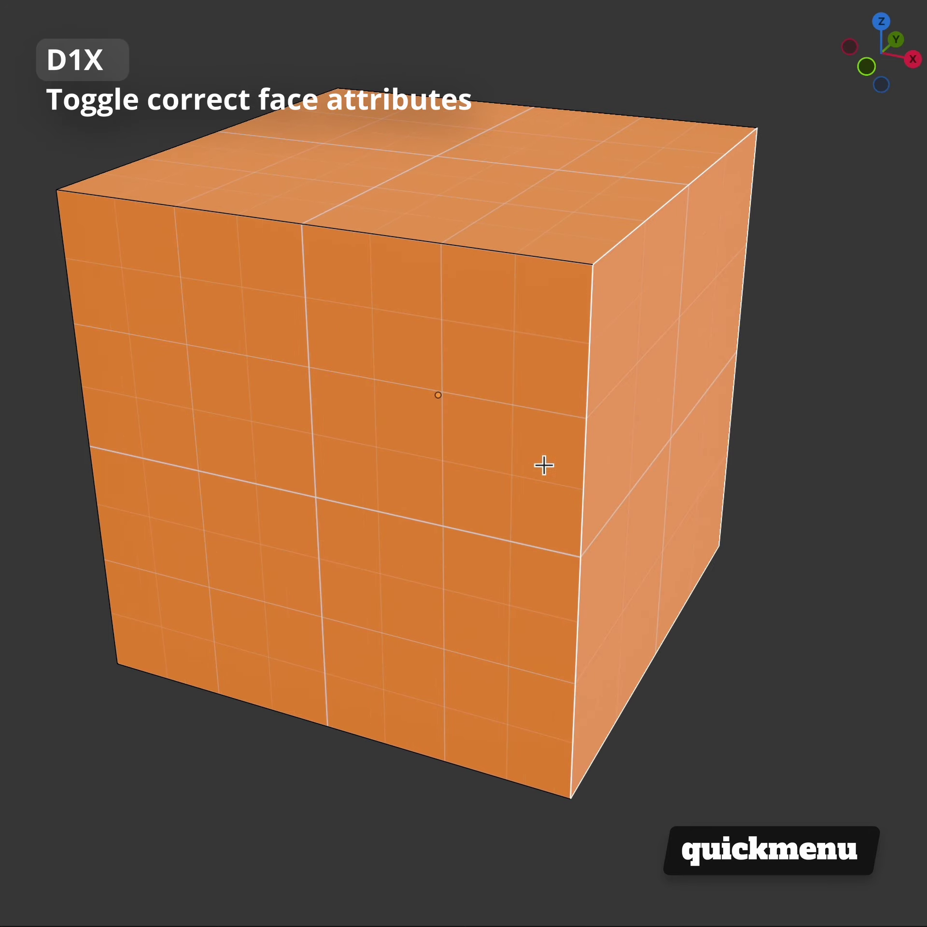
key(w)
key(Escape)
key(s)
key(x)
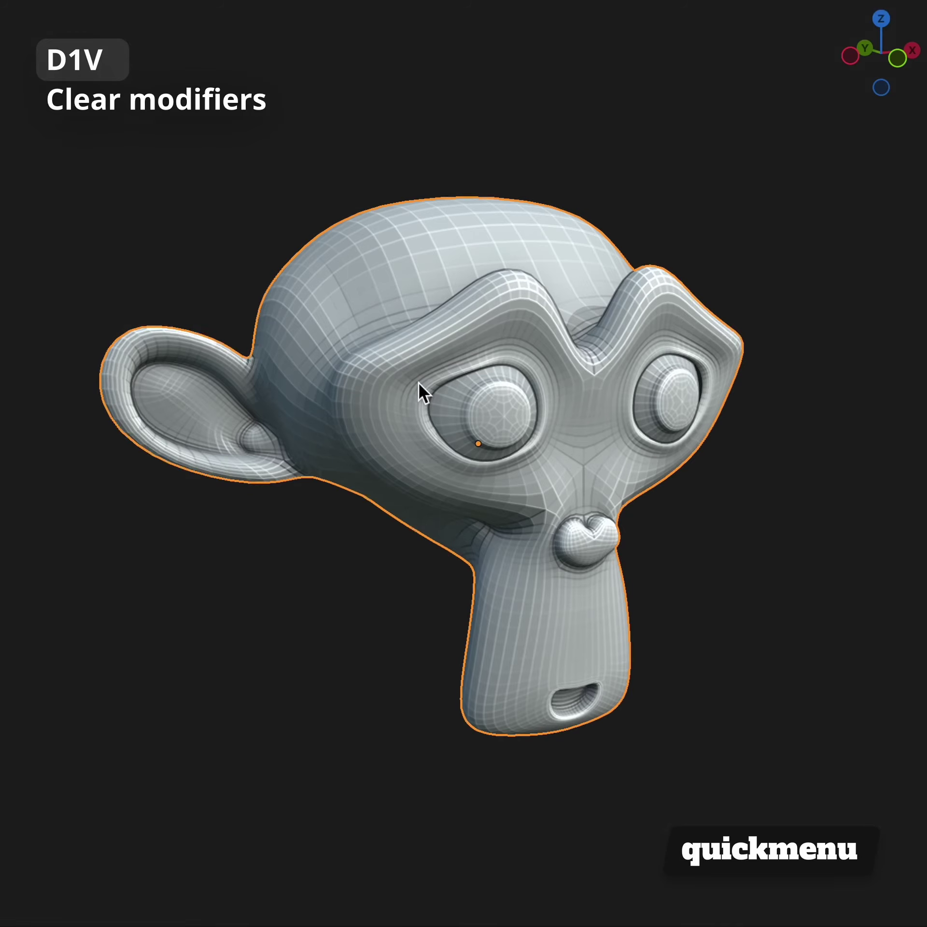
right_click(418, 383)
key(1)
key(v)
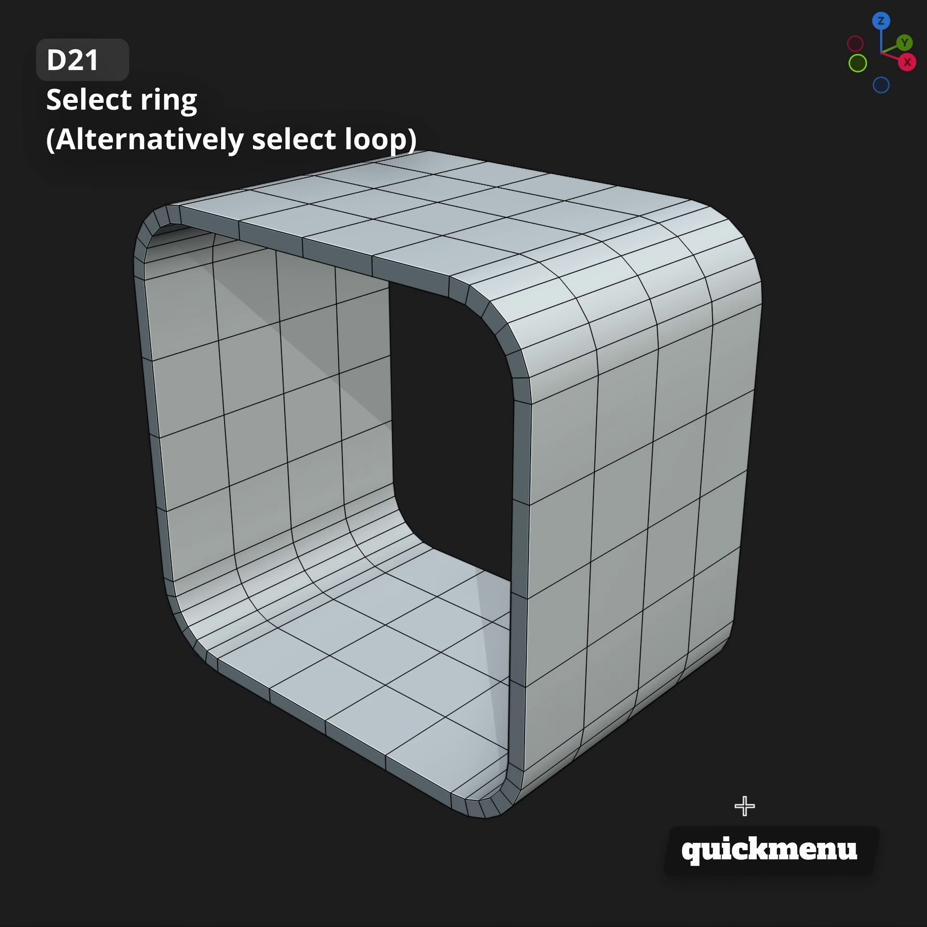
Step: Select an edge ring around the rounded box, then switch it to an edge loop
right_click(640, 565)
key(d)
key(2)
key(1)
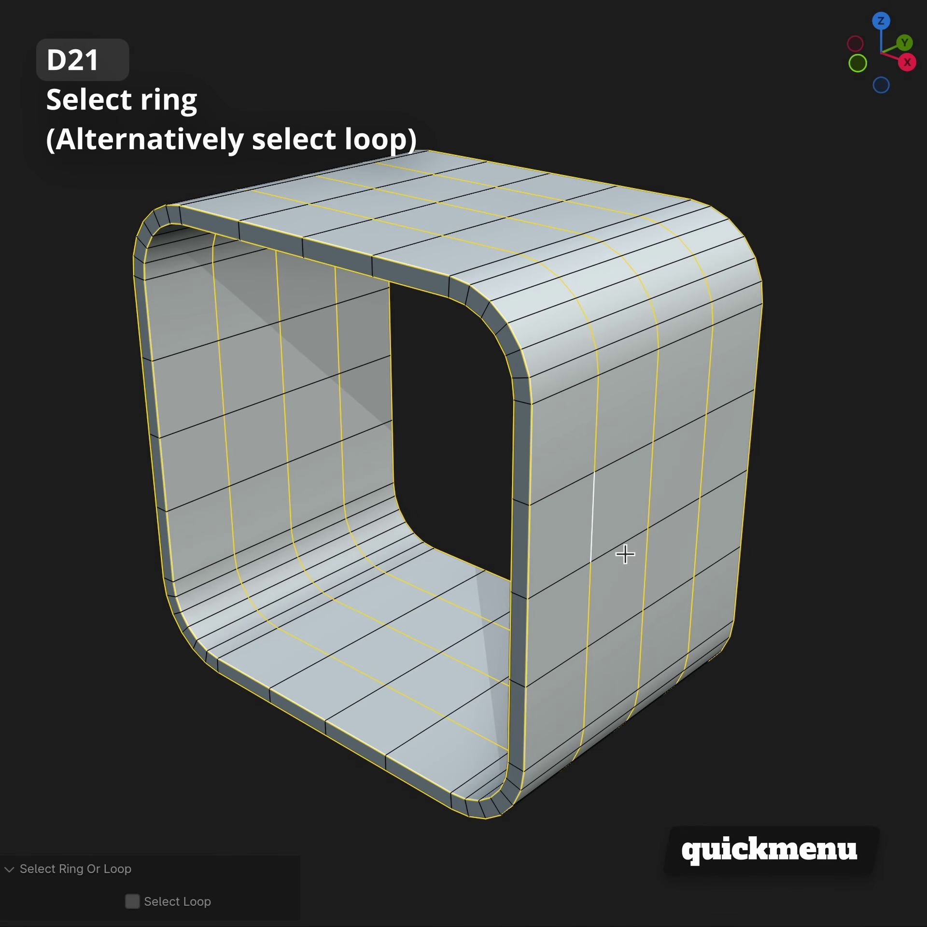
right_click(621, 549)
key(d)
key(2)
key(1)
click(132, 902)
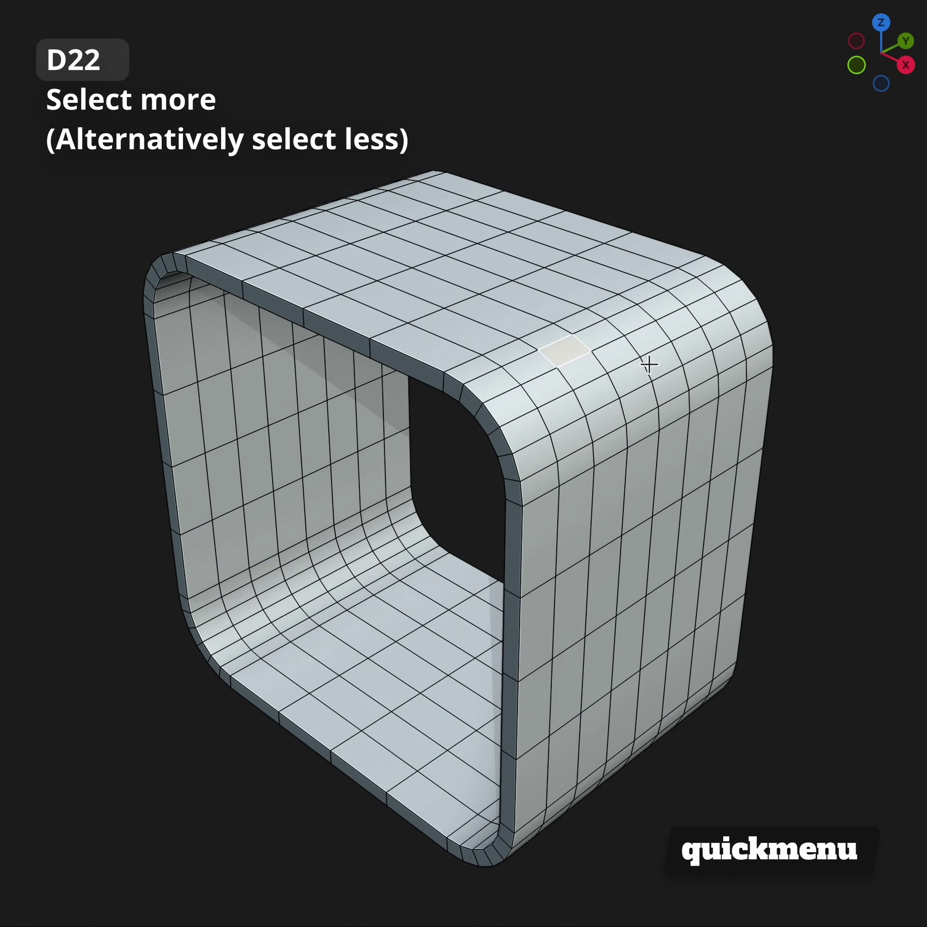
Step: Grow, then shrink, the face selection on the rounded top corner
ctrl+shift+click(700, 368)
key(d)
key(2)
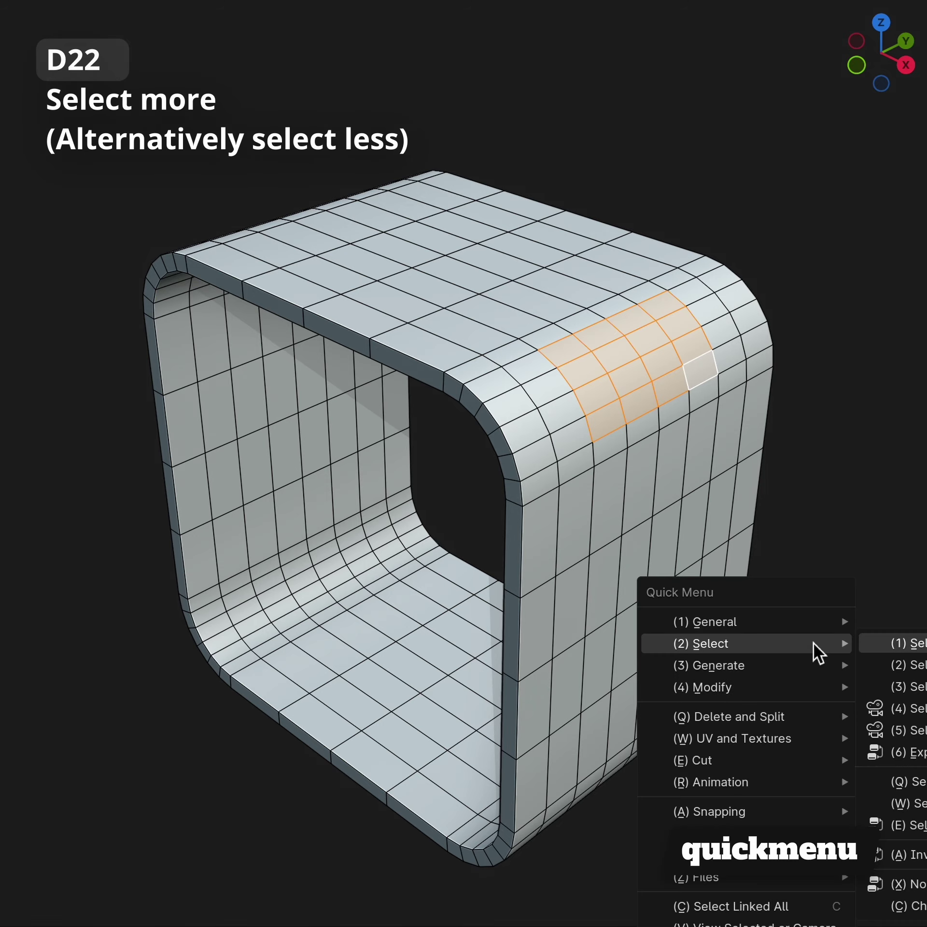
key(2)
click(133, 902)
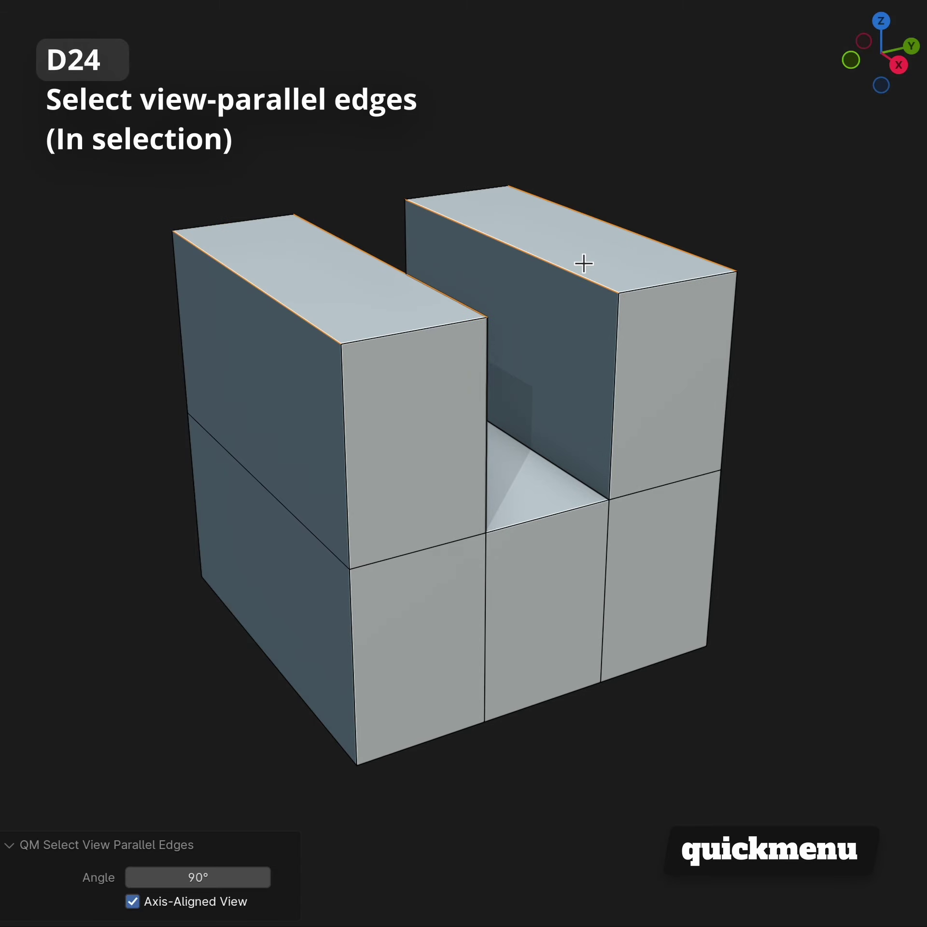
Step: Bevel the top edges and the view-parallel bottom edges with 6 segments, then return to Object Mode
key(ctrl+b)
click(728, 449)
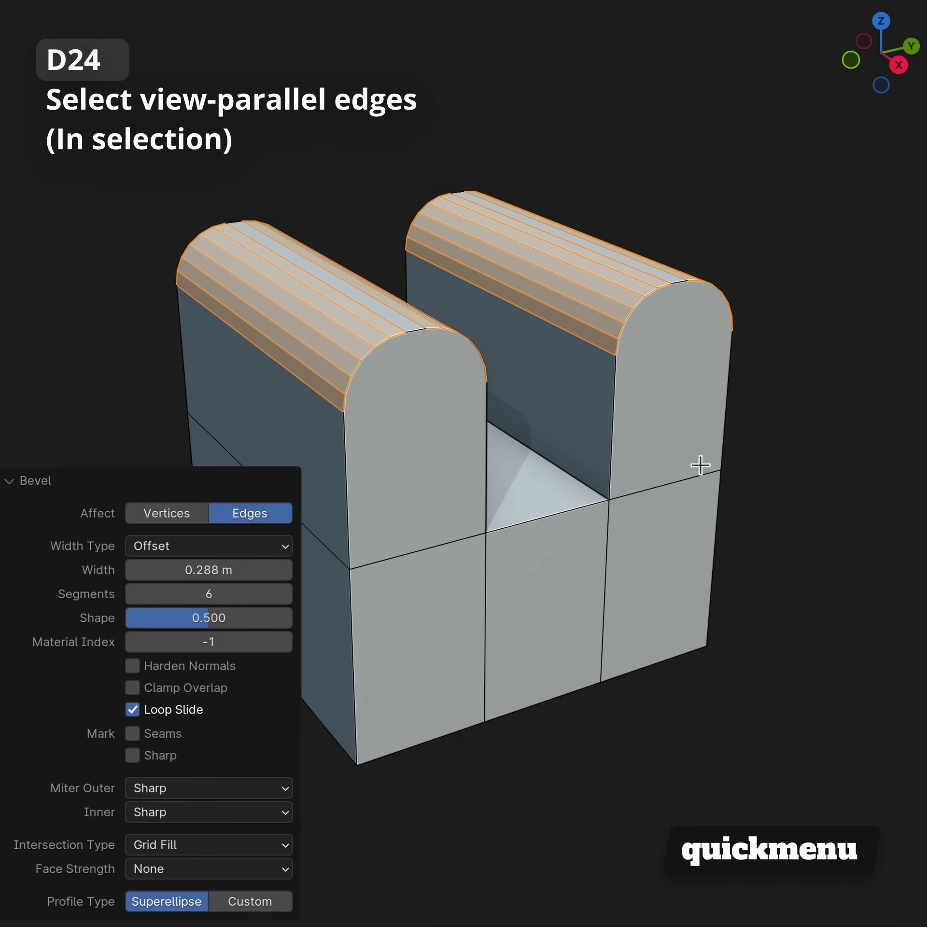
middle_drag(652, 512, 716, 364)
click(523, 518)
ctrl+click(640, 636)
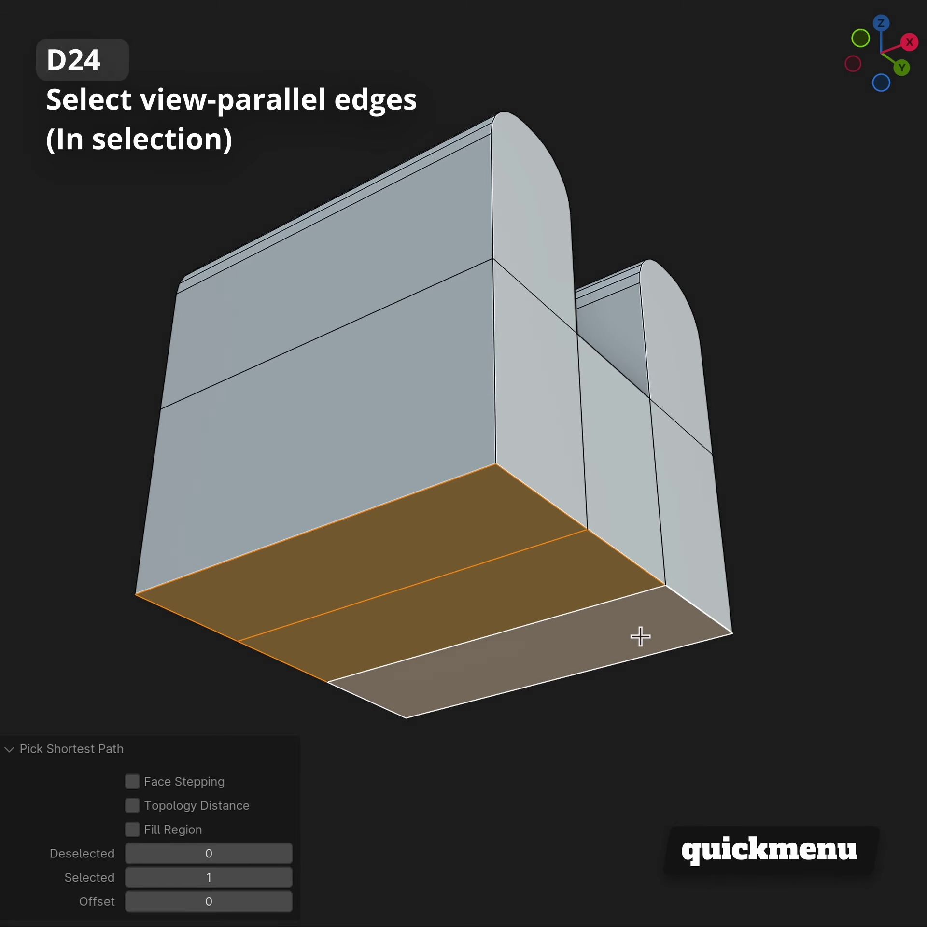
middle_drag(640, 636, 673, 666)
key(q)
click(671, 658)
key(ctrl+b)
click(712, 691)
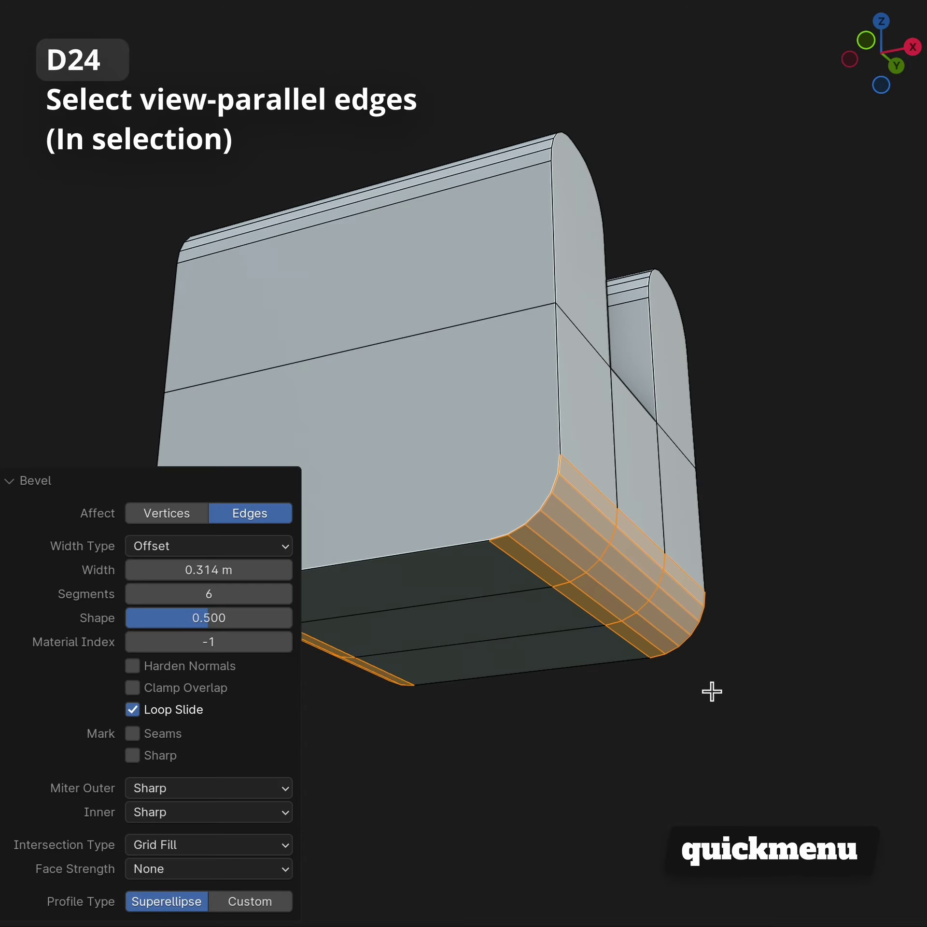
key(Tab)
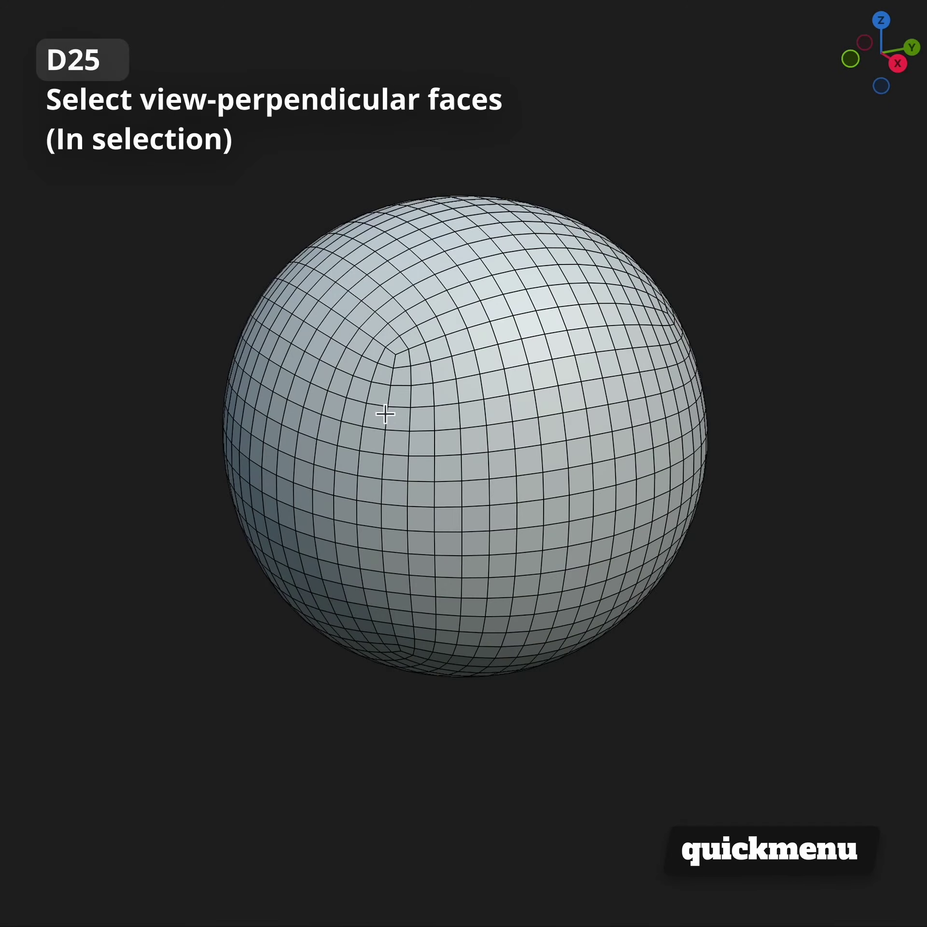
Step: Select the faces perpendicular to the view, widening the angle and comparing front-only and axis-aligned options
key(a)
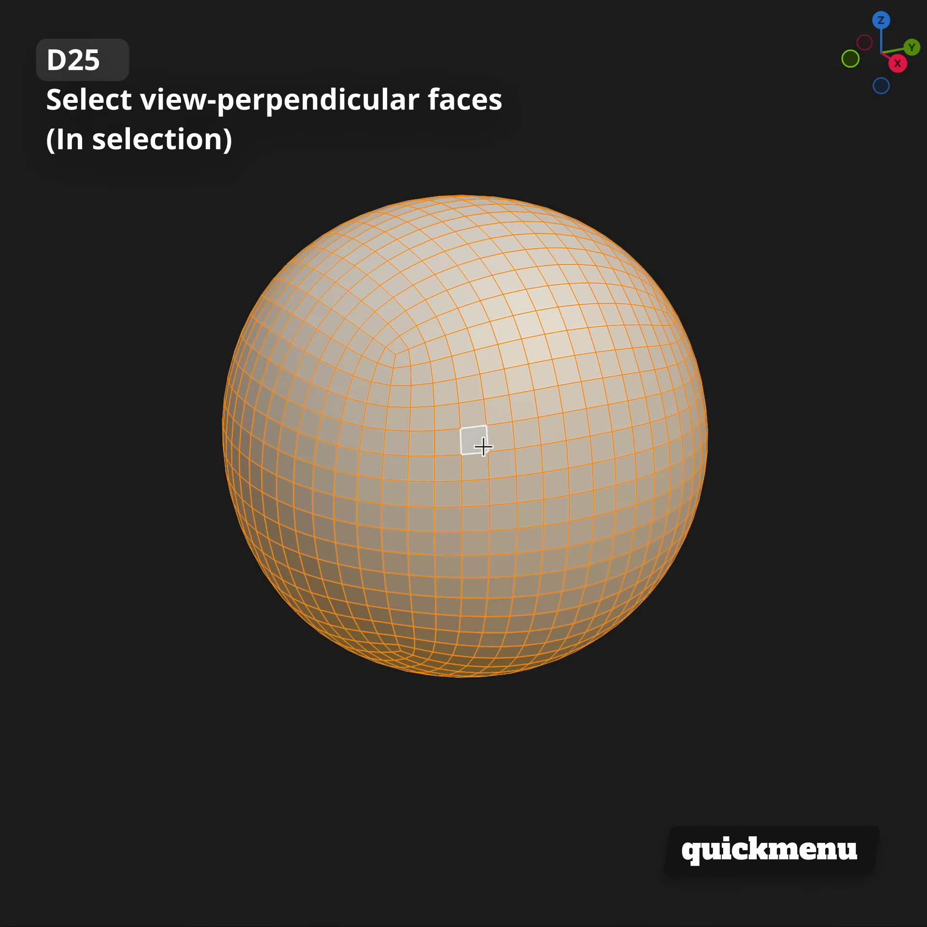
key(q)
key(5)
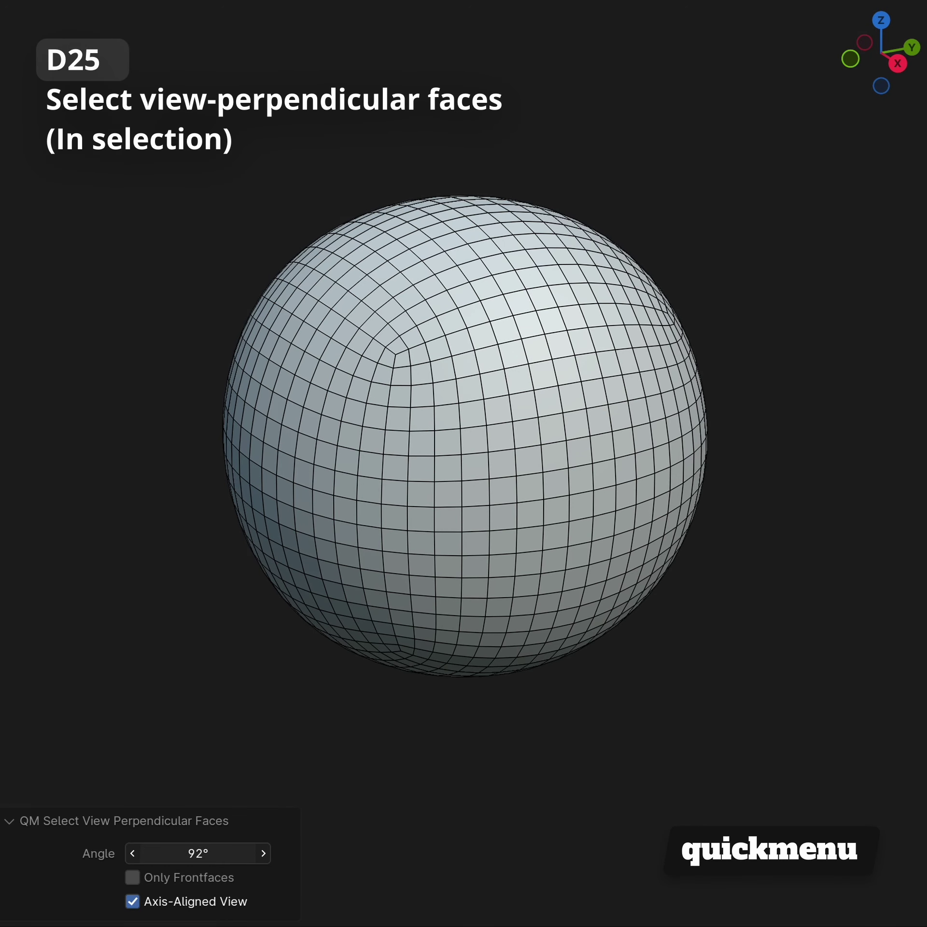
drag(198, 853, 248, 853)
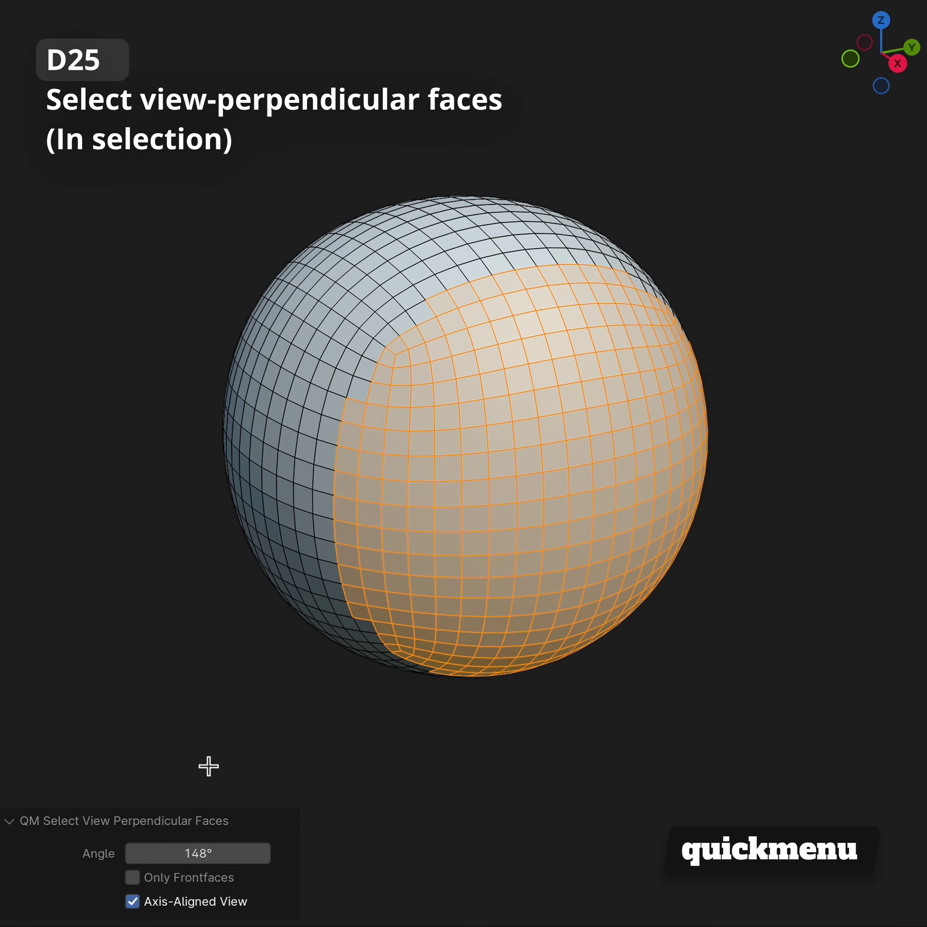
key(shift+z)
click(174, 879)
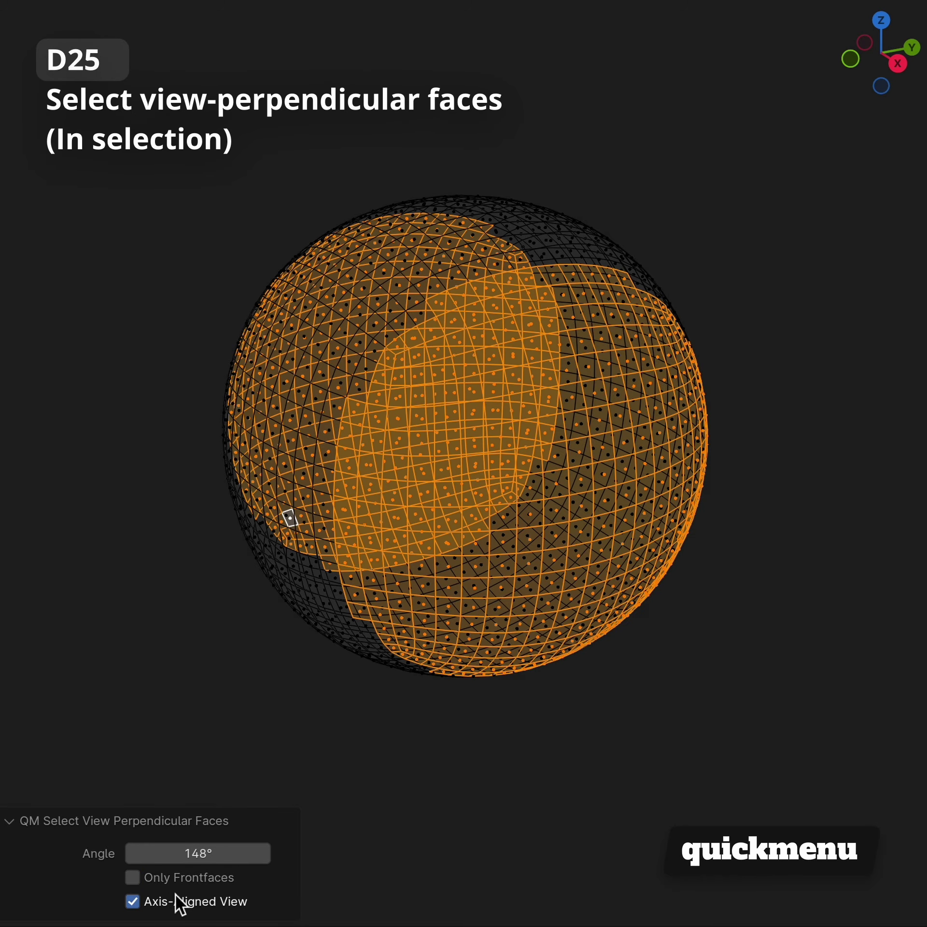
click(178, 902)
mouse_move(213, 853)
mouse_down()
mouse_move(179, 854)
mouse_move(224, 854)
mouse_up()
click(191, 902)
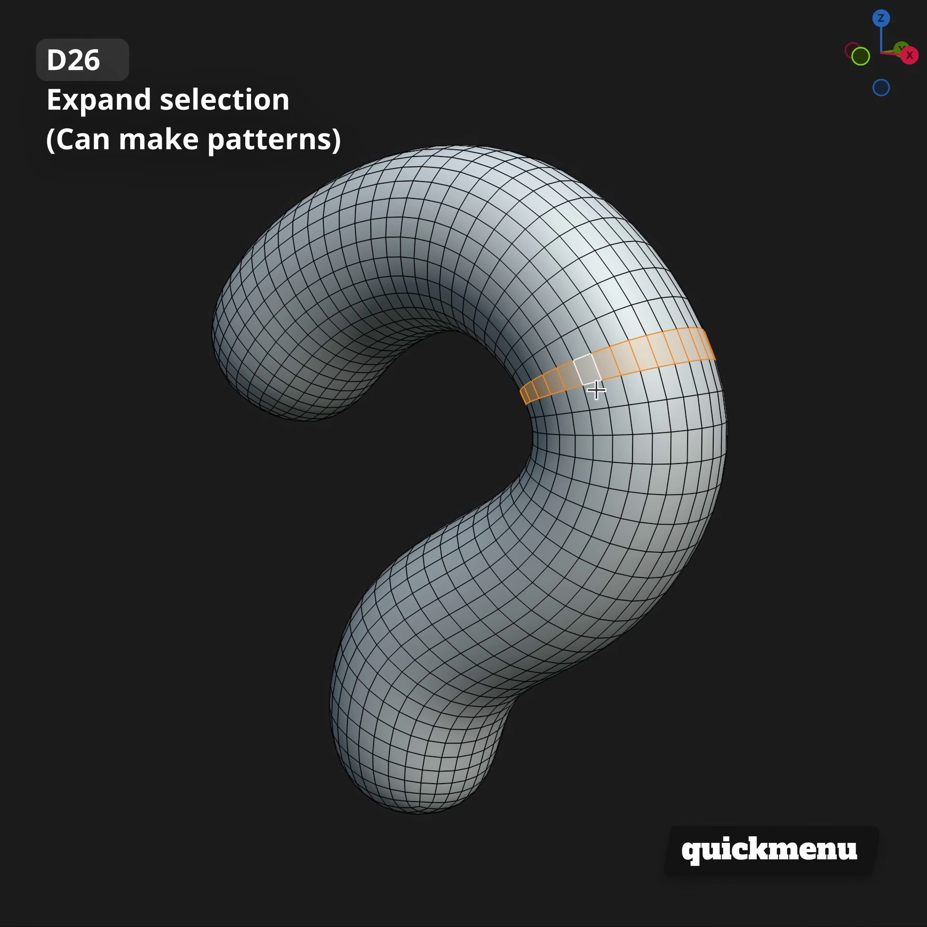
Step: Expand the selection into alternating bands using Select/Deselect 2 and 27 iterations
key(q)
key(6)
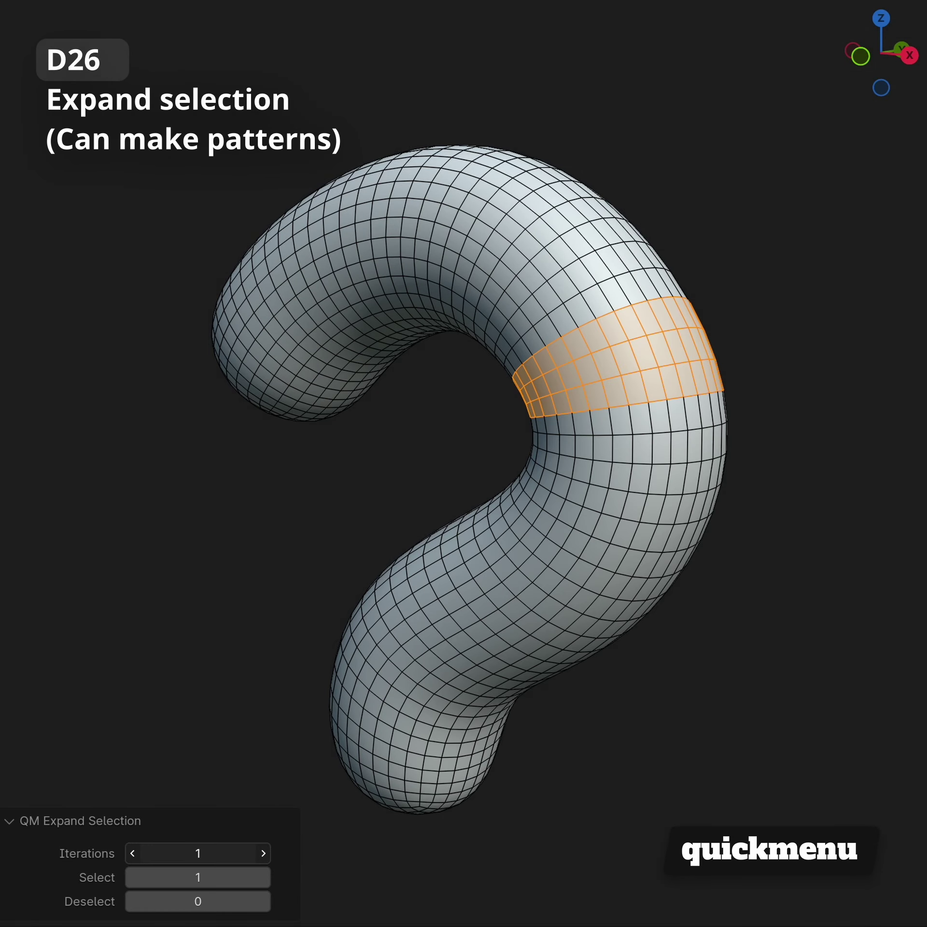
mouse_move(198, 854)
mouse_down()
mouse_move(253, 853)
mouse_move(215, 853)
mouse_up()
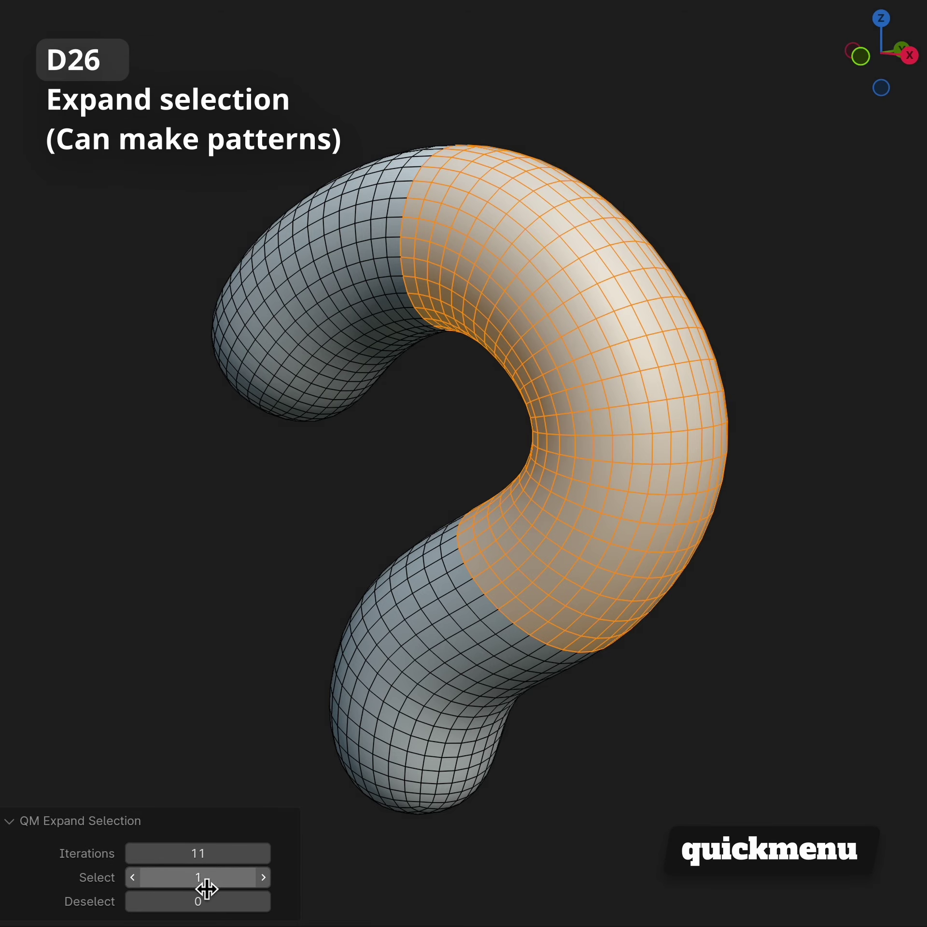
click(268, 904)
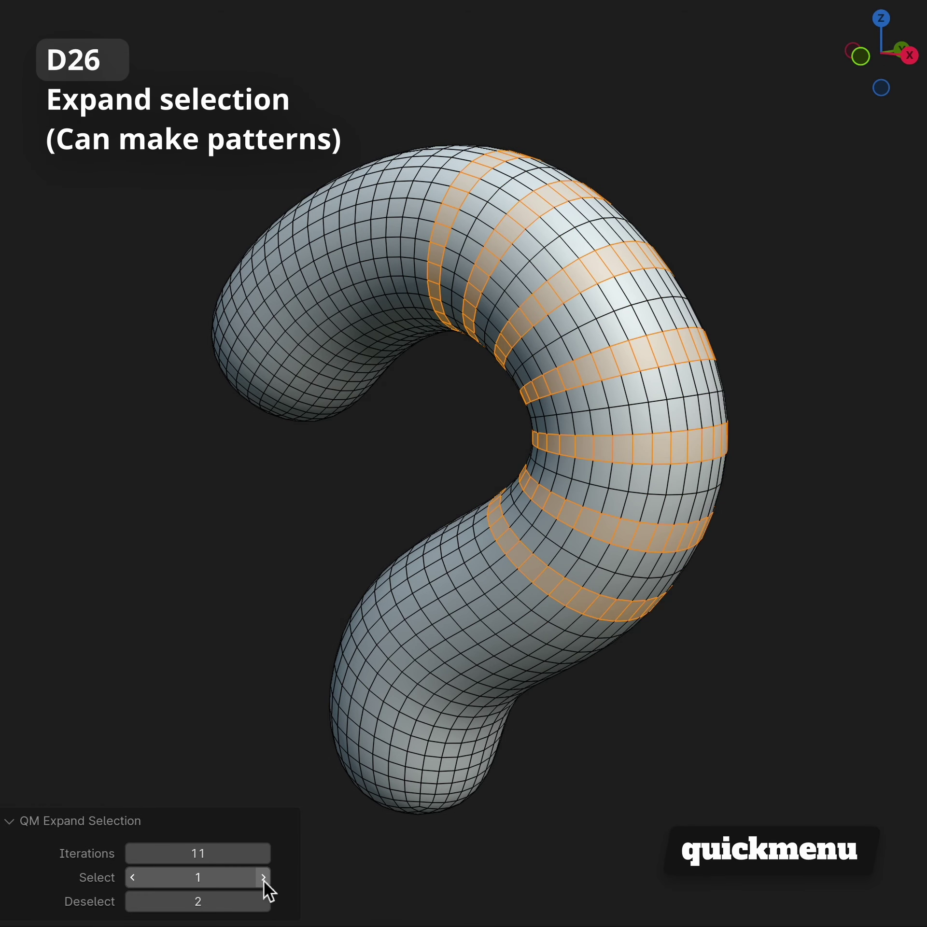
click(263, 881)
drag(215, 853, 248, 853)
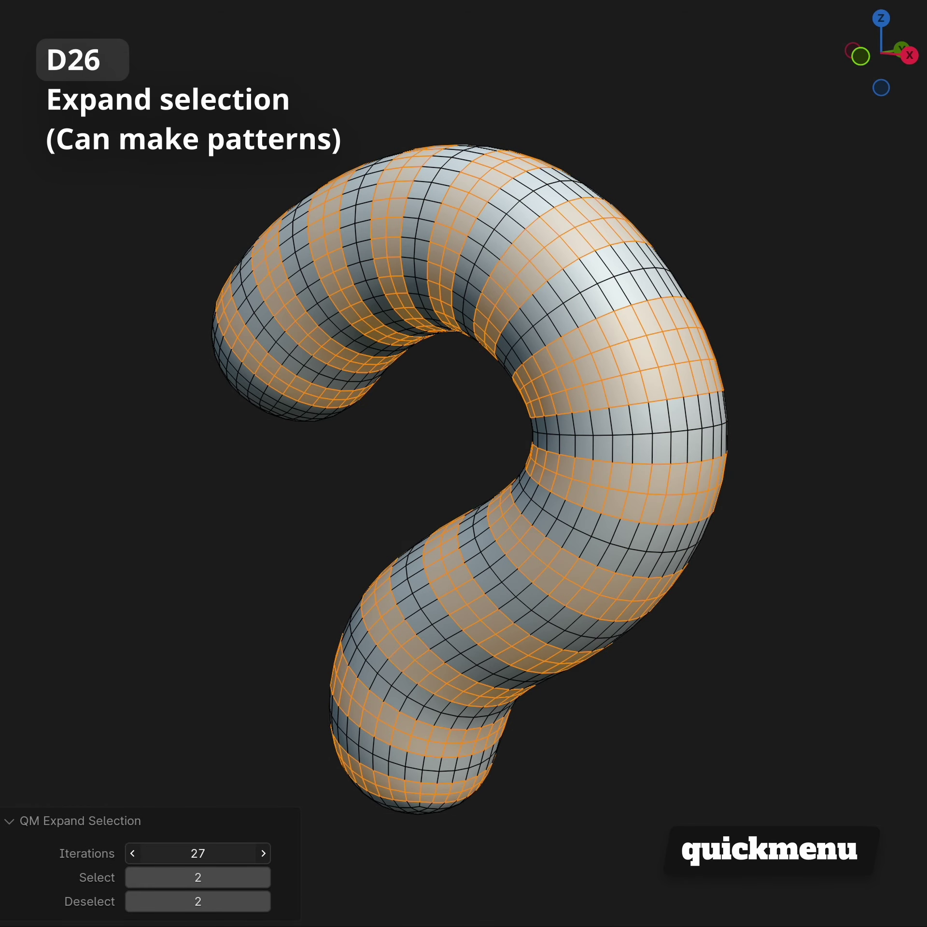
Step: Extrude the striped bands outward as rings, exit Edit Mode and orbit the ringed tube
key(alt+e)
click(695, 687)
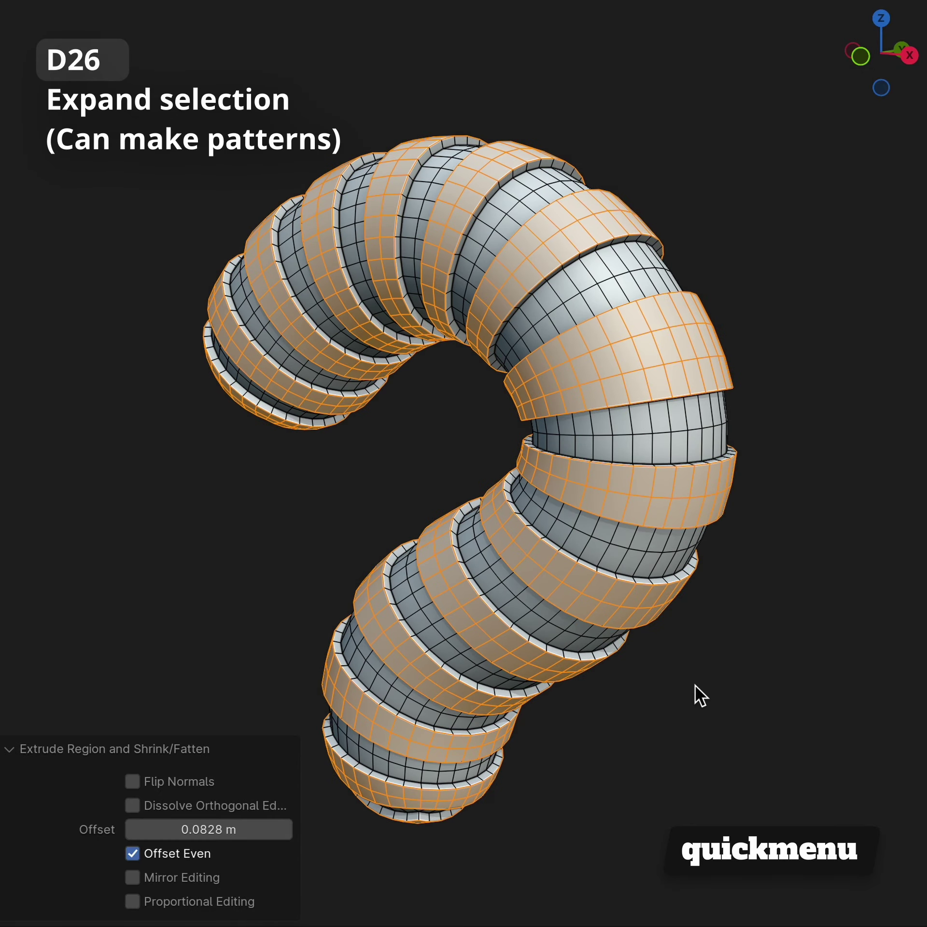
key(Tab)
click(753, 672)
mouse_move(754, 672)
middle_down()
mouse_move(6, 683)
mouse_move(35, 646)
mouse_move(841, 658)
middle_up()
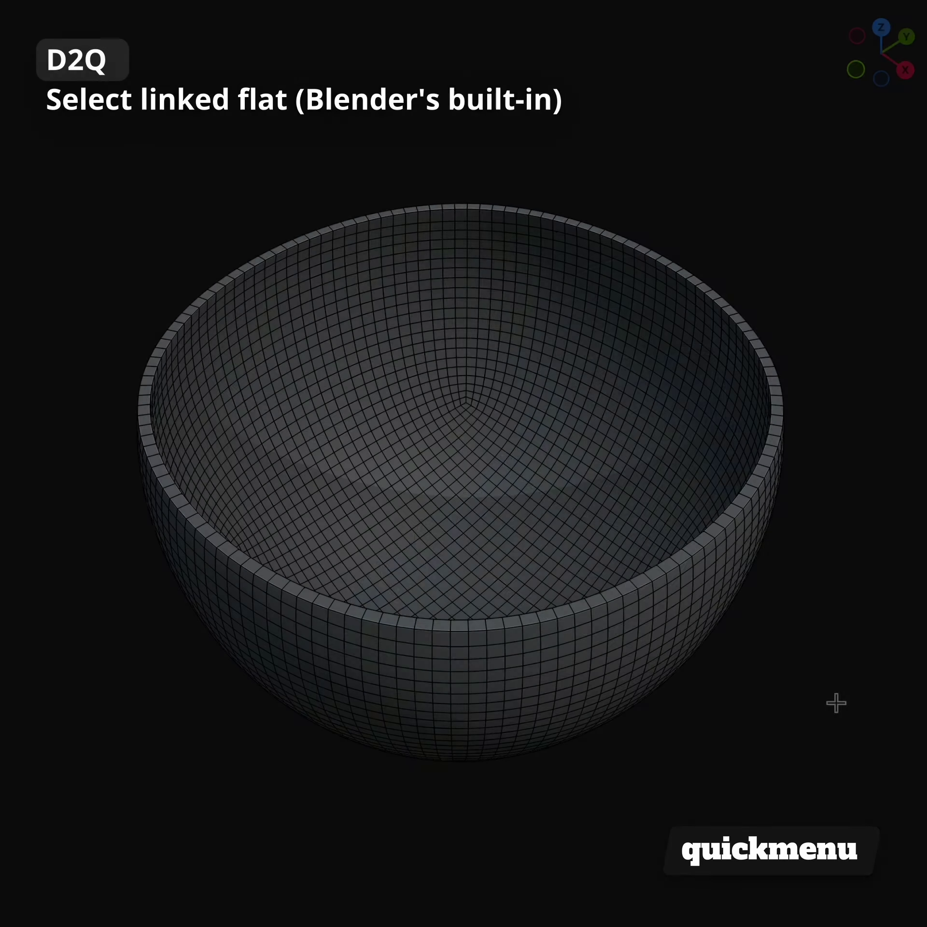
click(428, 455)
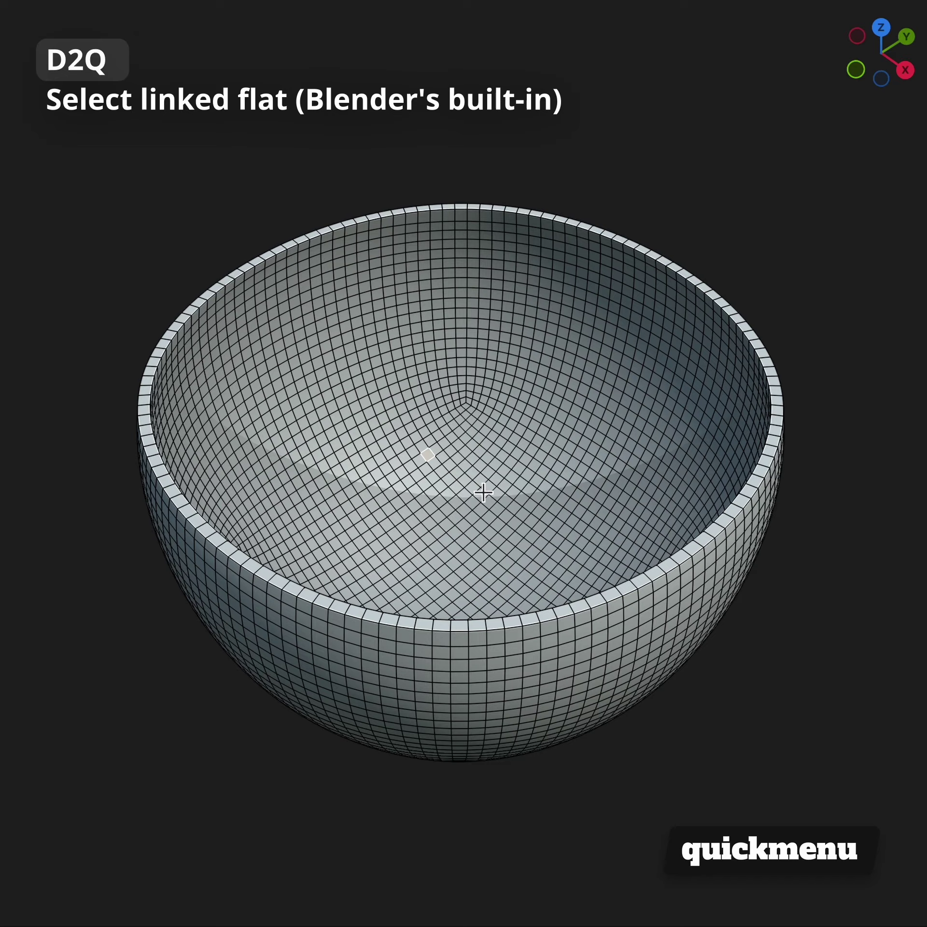
Step: Select the bowl's linked flat inner faces, duplicate them, scale to 0.648 and move the shell
key(ctrl+shift+alt+f)
drag(235, 902, 263, 901)
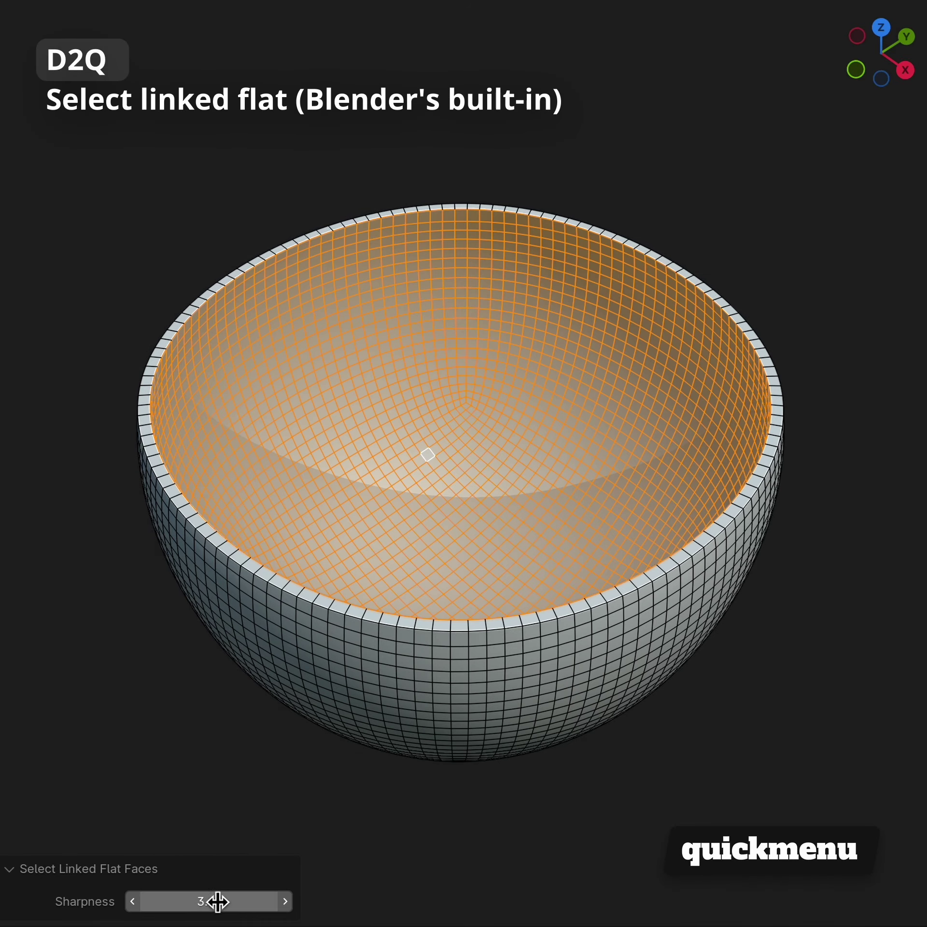
key(shift+d)
click(739, 585)
key(s)
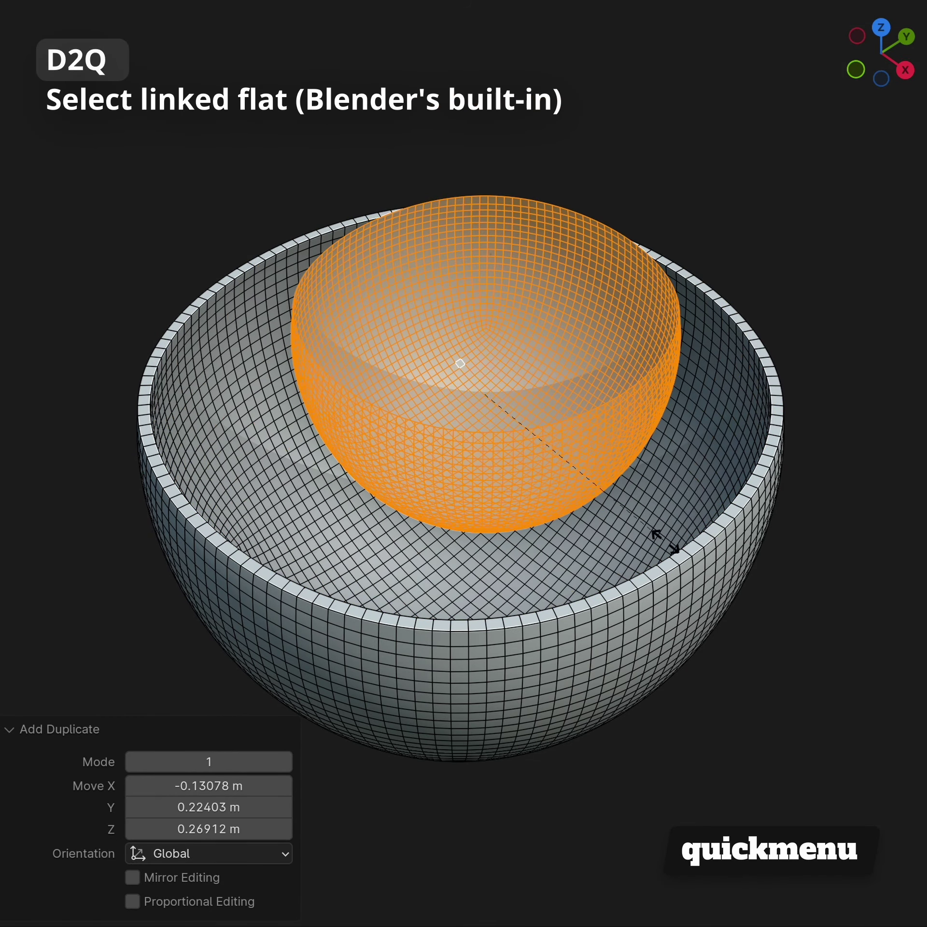
click(609, 610)
key(g)
click(673, 593)
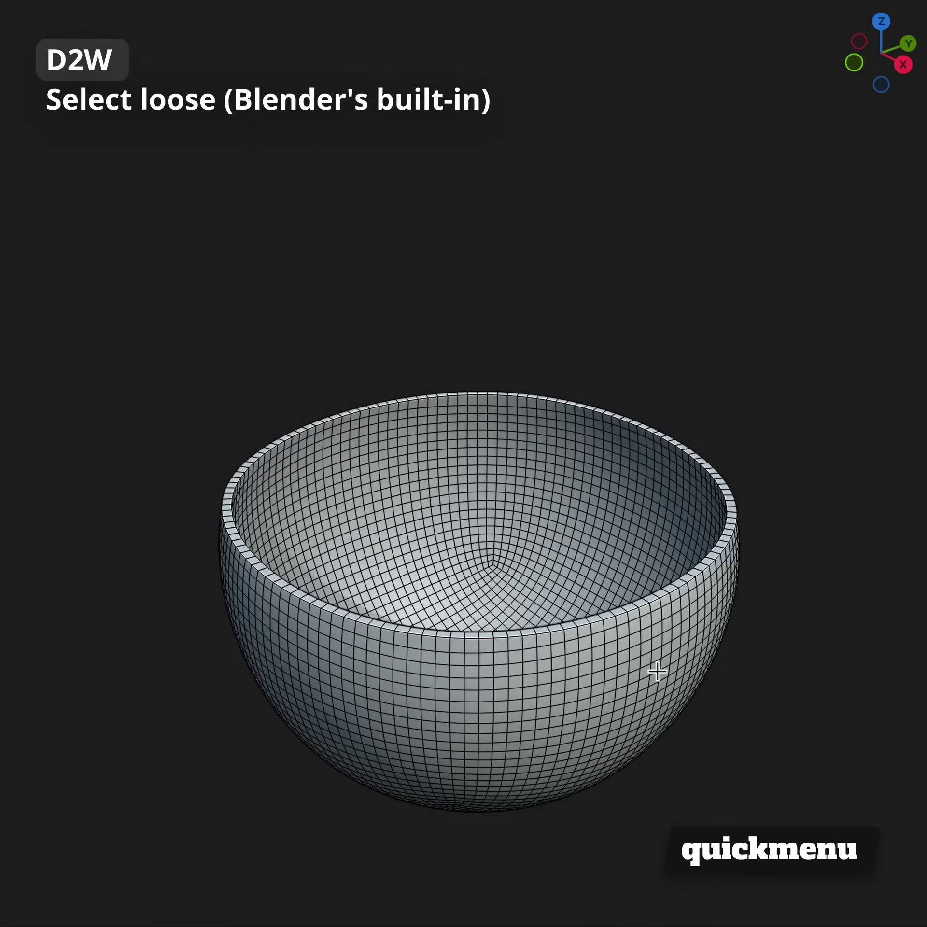
Step: Duplicate the edge loop above the bowl and select only the loose loop
key(shift+d)
click(777, 376)
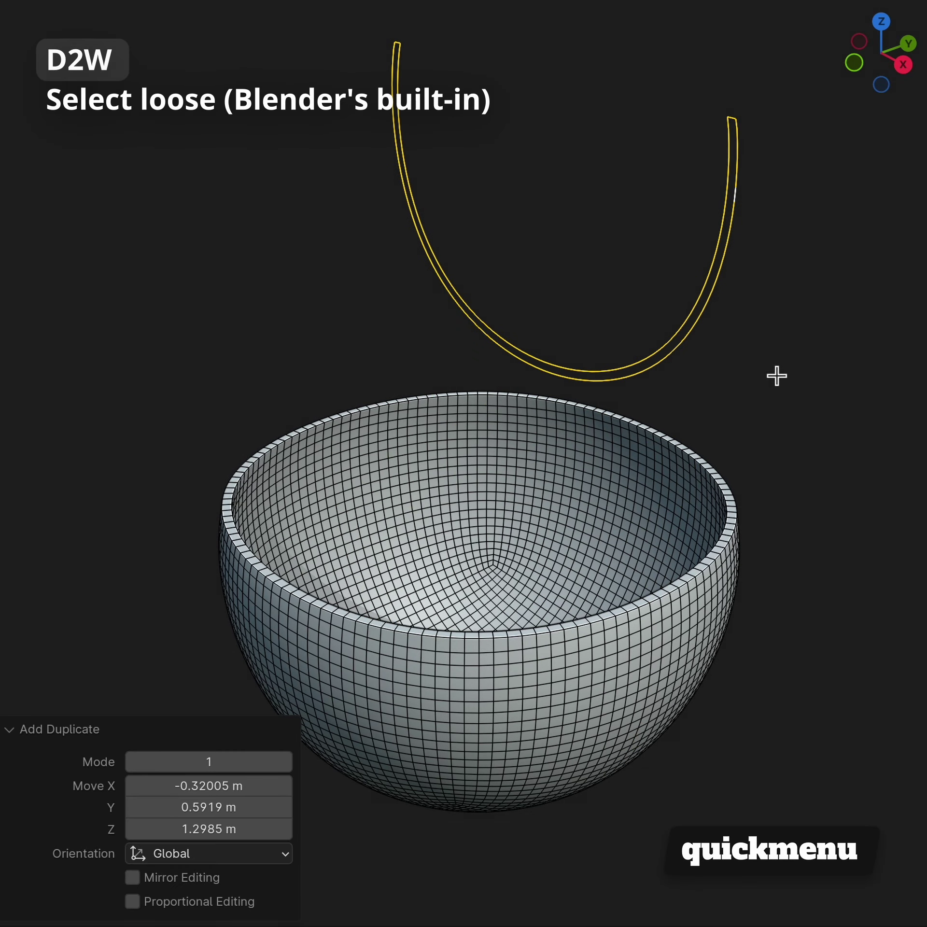
key(alt+a)
click(832, 443)
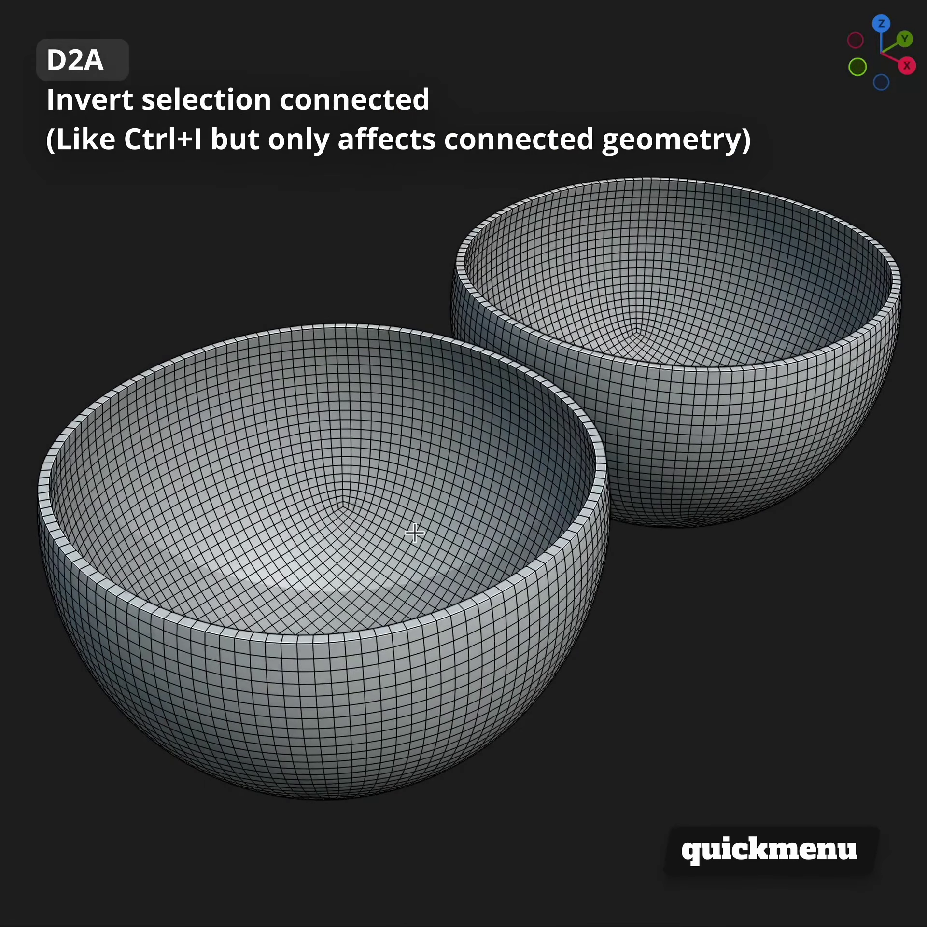
Step: Invert the selection within only the connected mesh on the left and right bowls
drag(516, 676, 516, 676)
key(d)
key(2)
key(a)
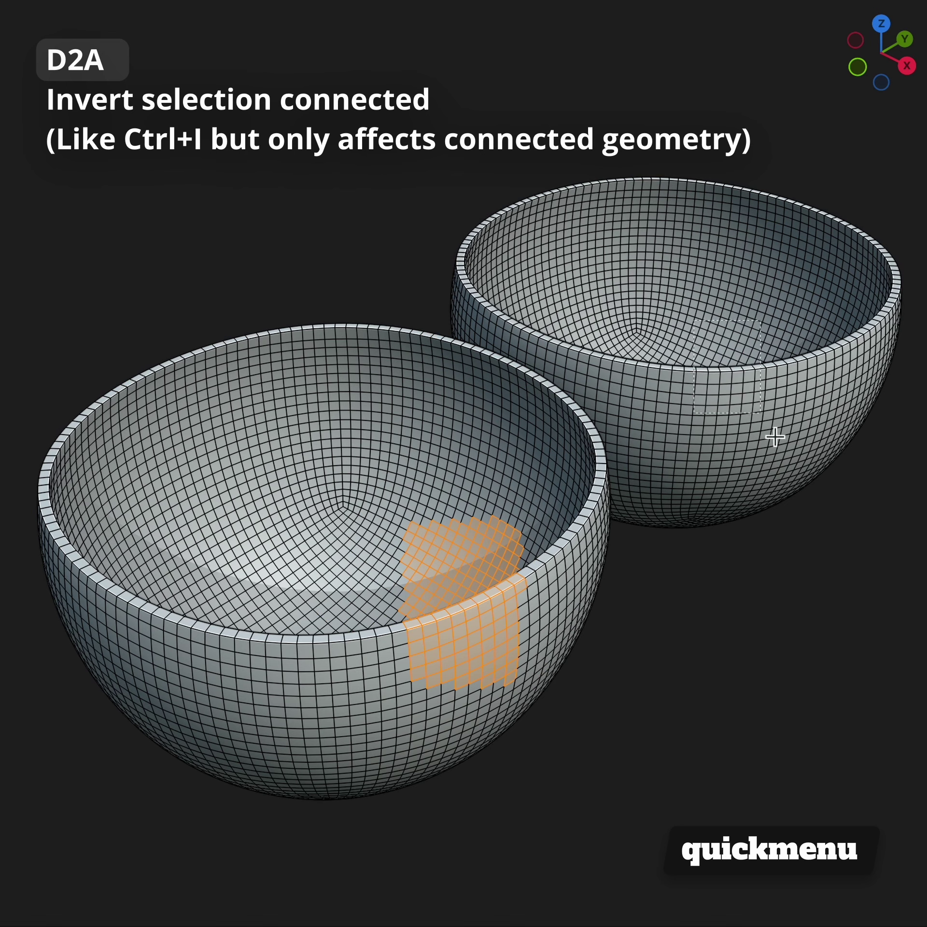
drag(775, 437, 786, 456)
key(d)
key(2)
key(a)
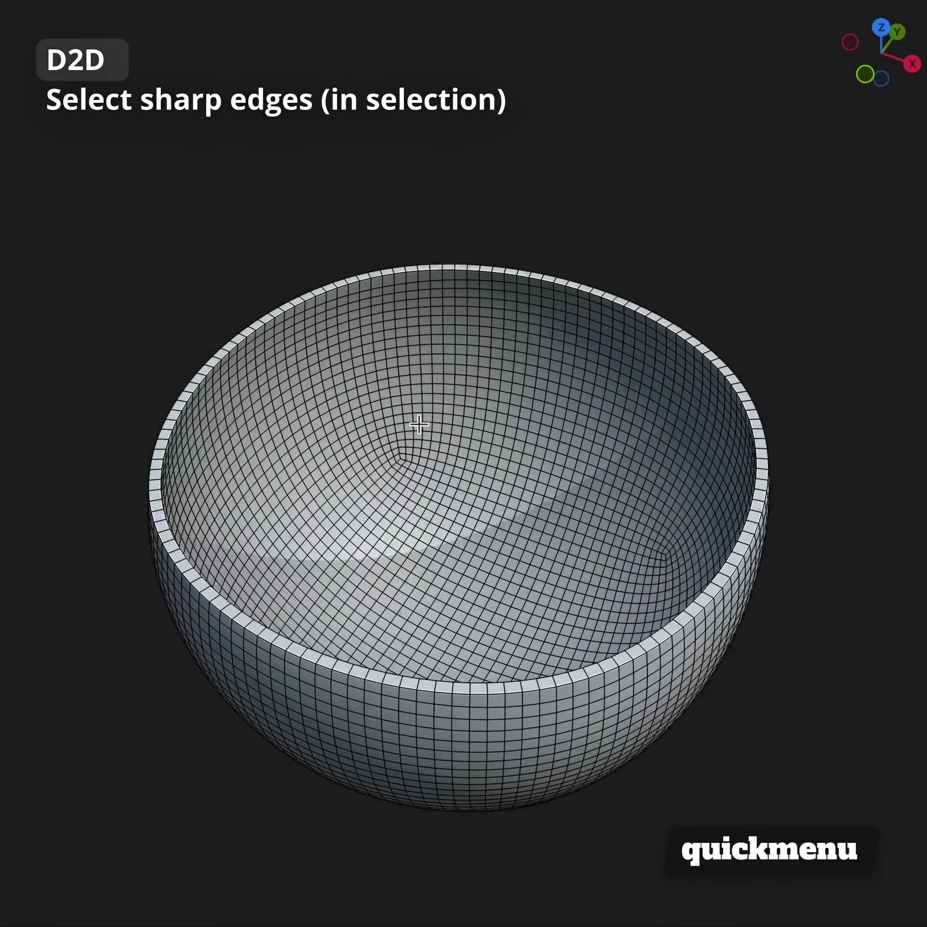
Step: Select the bowl's sharp rim edges and lift duplicated copies along Z above the bowl
drag(875, 793, 875, 793)
key(d)
key(2)
key(d)
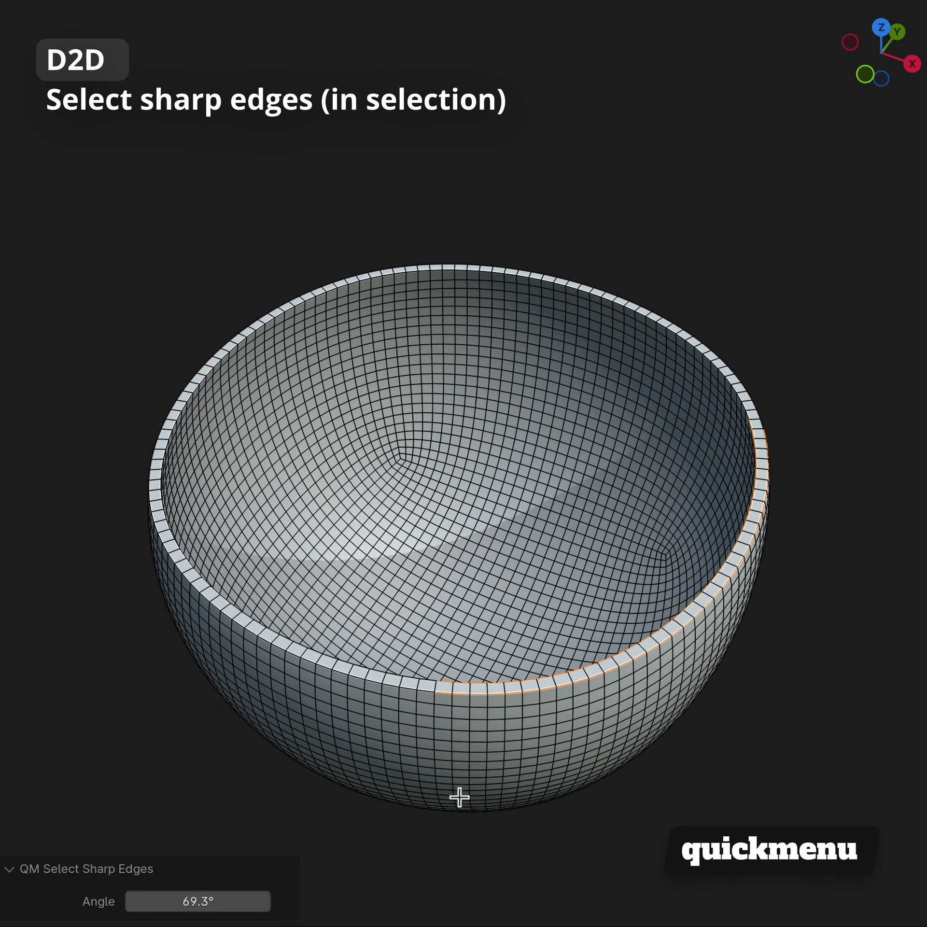
key(shift+d)
key(z)
click(724, 356)
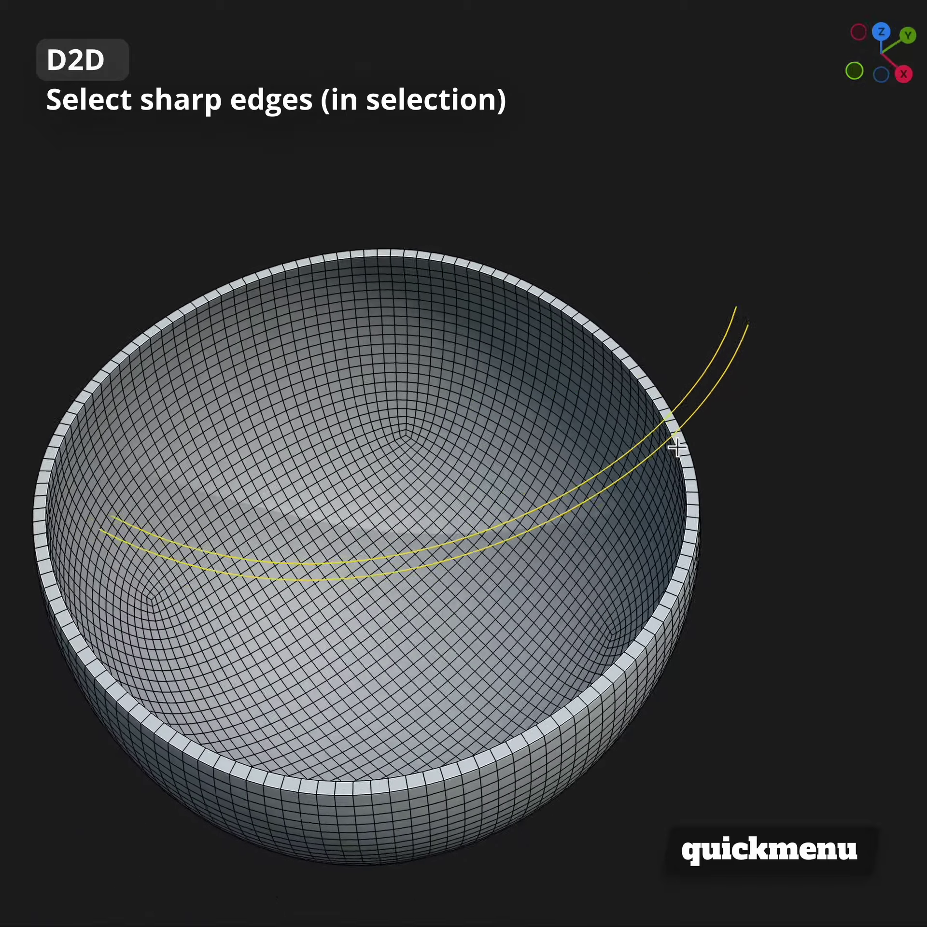
middle_drag(762, 414, 456, 340)
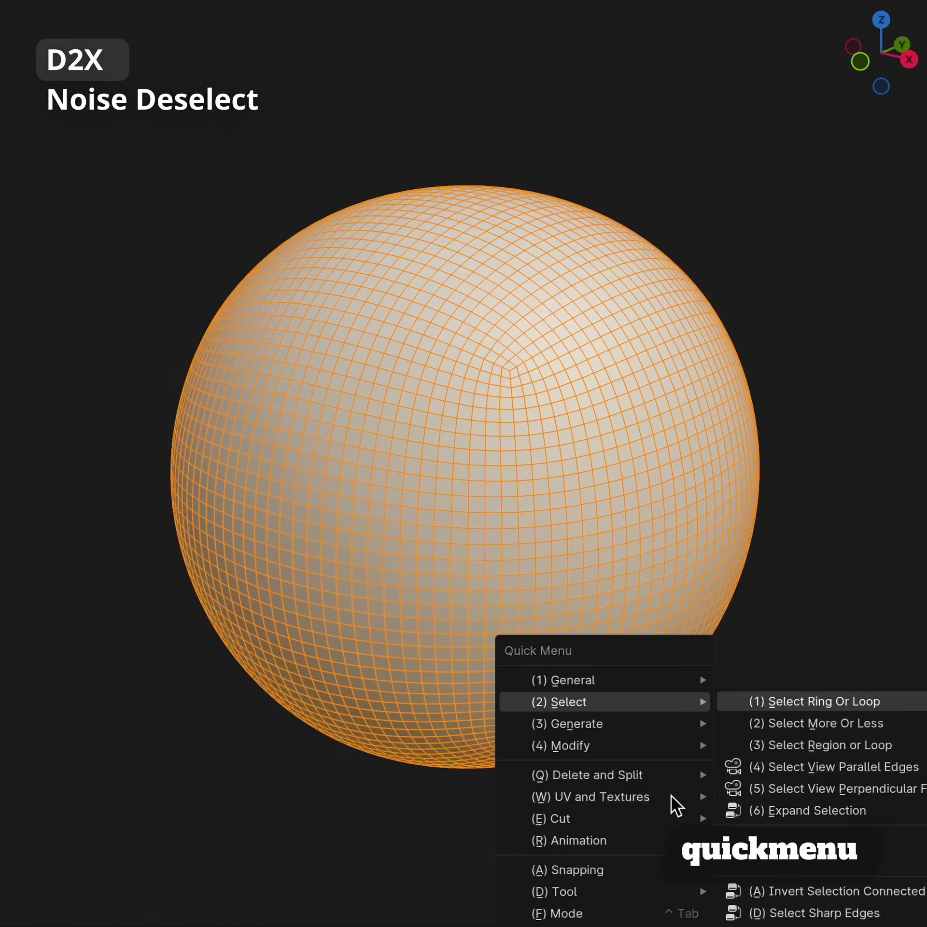
Step: Noise-deselect the sphere's faces with a tuned threshold, then checker-deselect into diagonal stripes (5/20, offset 89)
drag(182, 902, 205, 901)
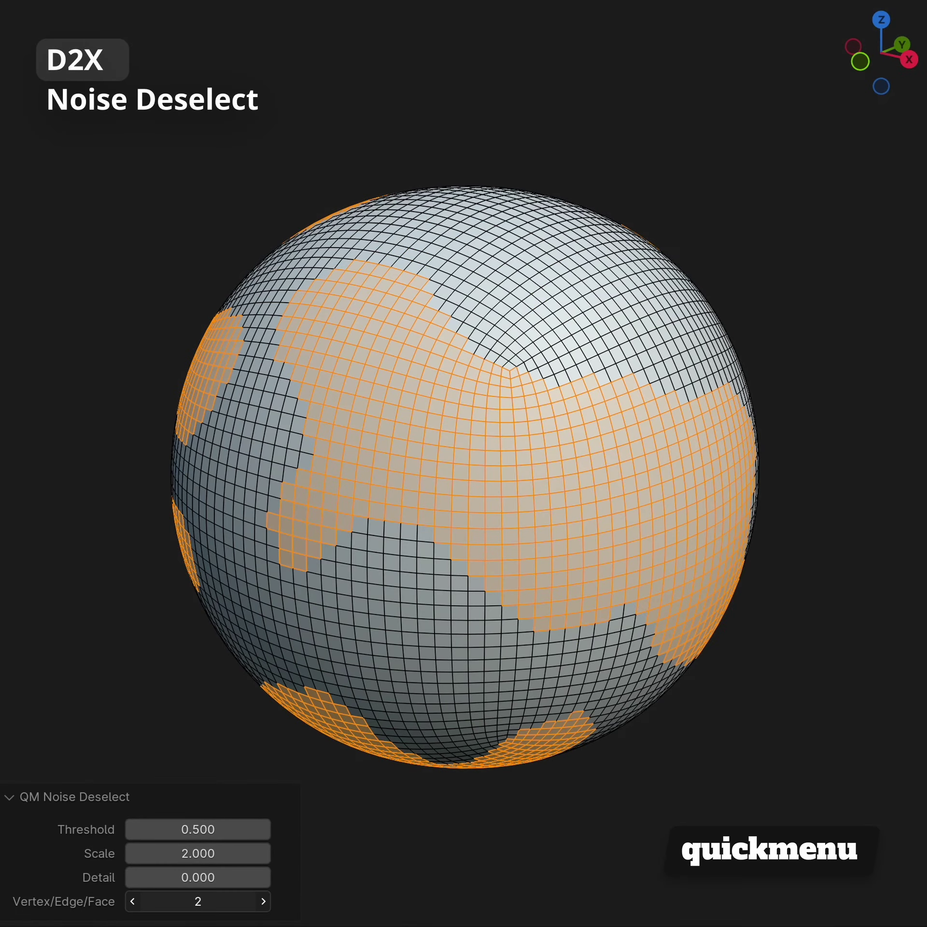
mouse_move(197, 830)
mouse_down()
mouse_move(239, 830)
mouse_move(151, 829)
mouse_move(194, 829)
mouse_move(224, 854)
mouse_move(248, 853)
mouse_move(172, 829)
mouse_move(233, 829)
mouse_move(157, 829)
mouse_move(207, 829)
mouse_move(198, 830)
mouse_up()
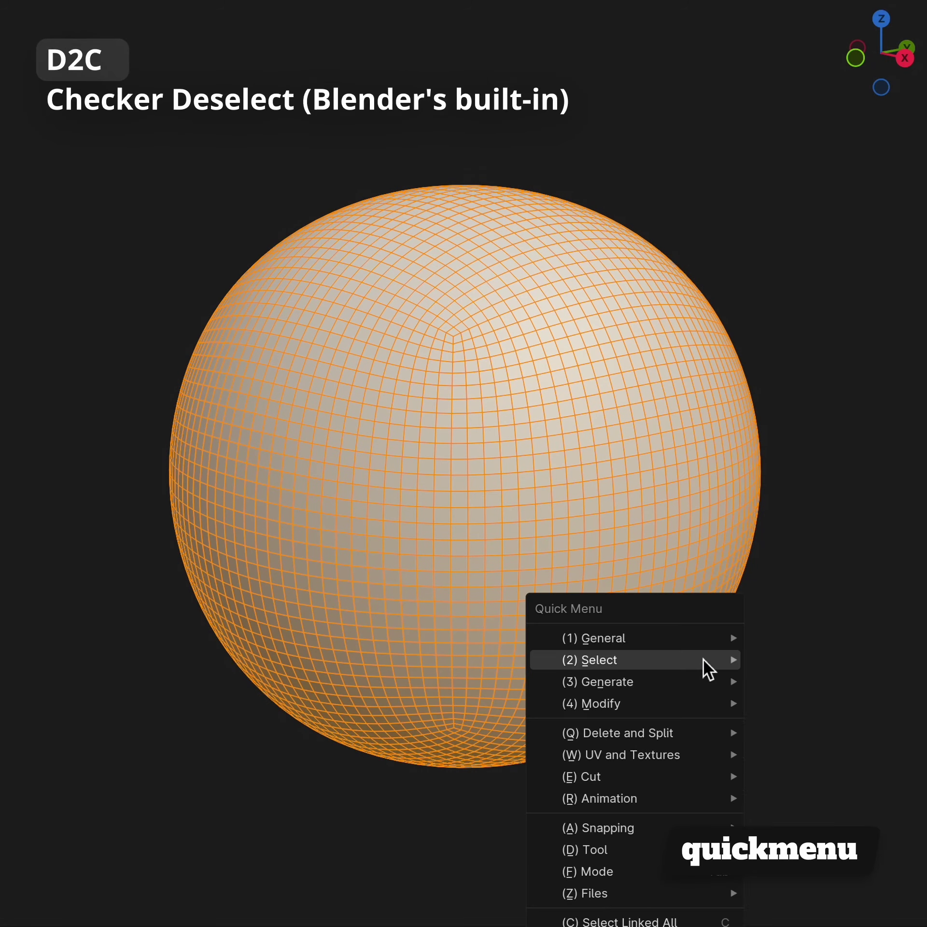
mouse_move(201, 863)
mouse_down()
mouse_move(224, 863)
mouse_move(229, 877)
mouse_move(214, 877)
mouse_move(229, 876)
mouse_move(229, 902)
mouse_move(249, 902)
mouse_up()
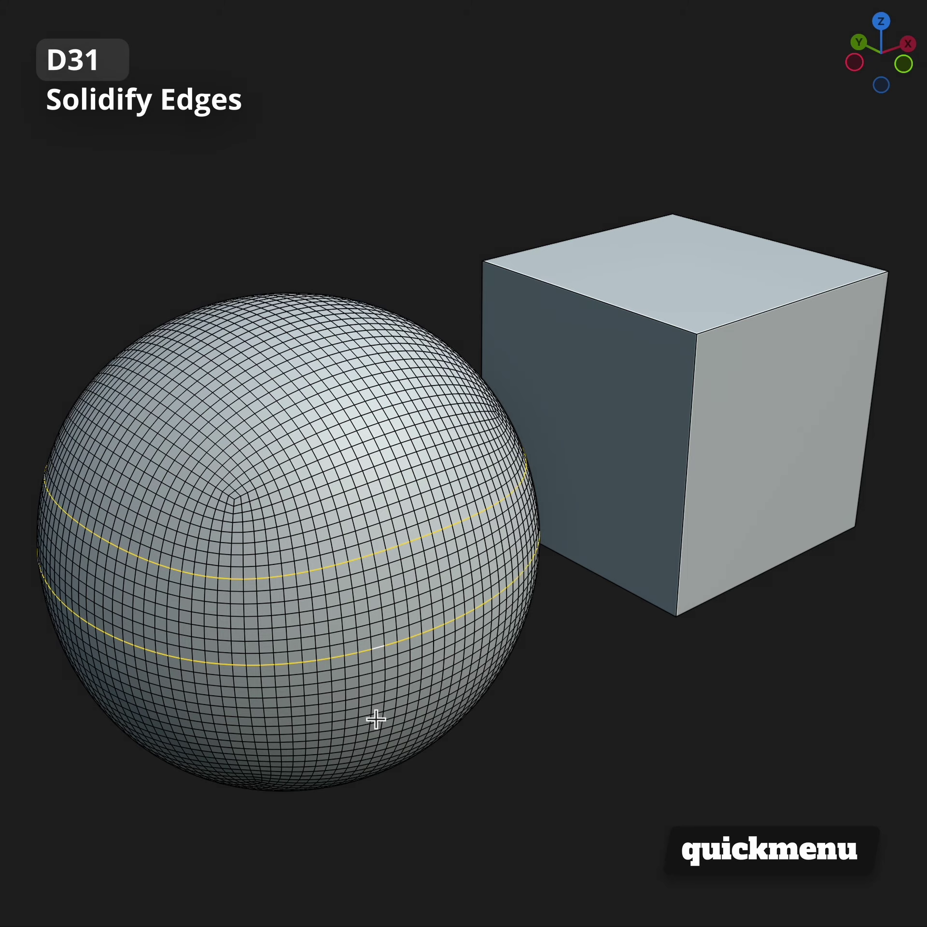
Step: Turn the sphere's edge loops into round tubes of about 0.056 m radius
key(q)
key(1)
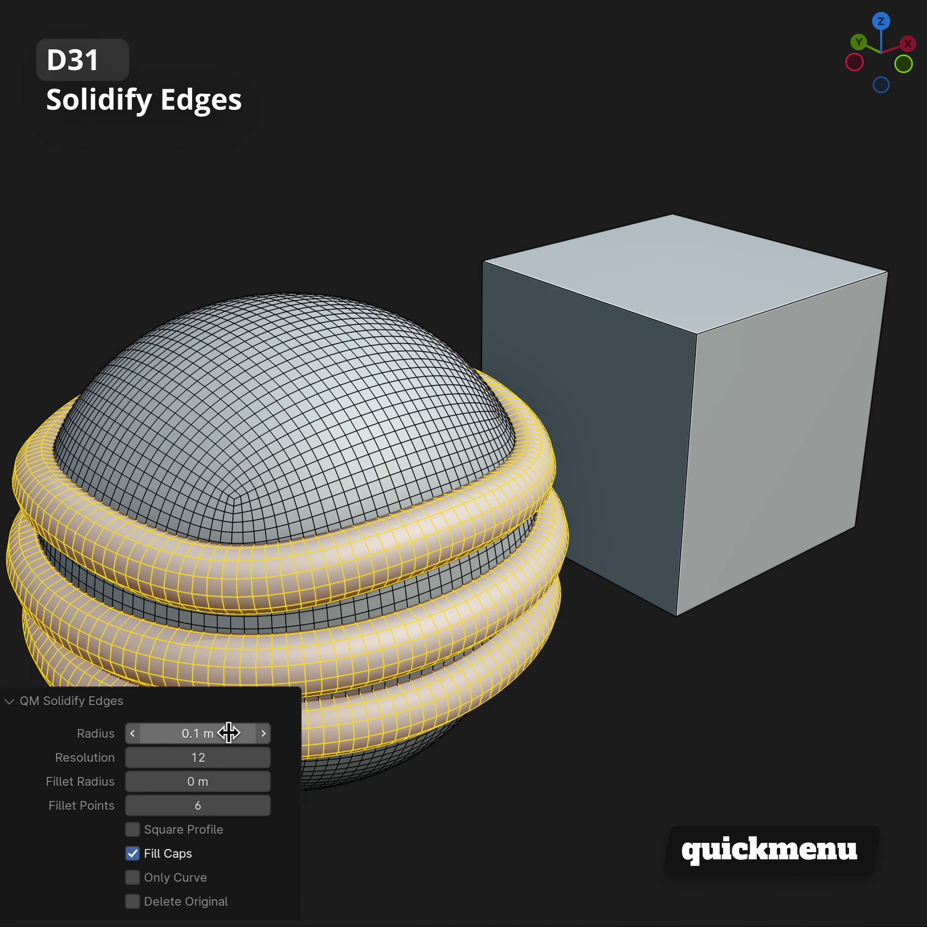
mouse_move(228, 733)
mouse_down()
mouse_move(195, 733)
mouse_move(206, 733)
mouse_up()
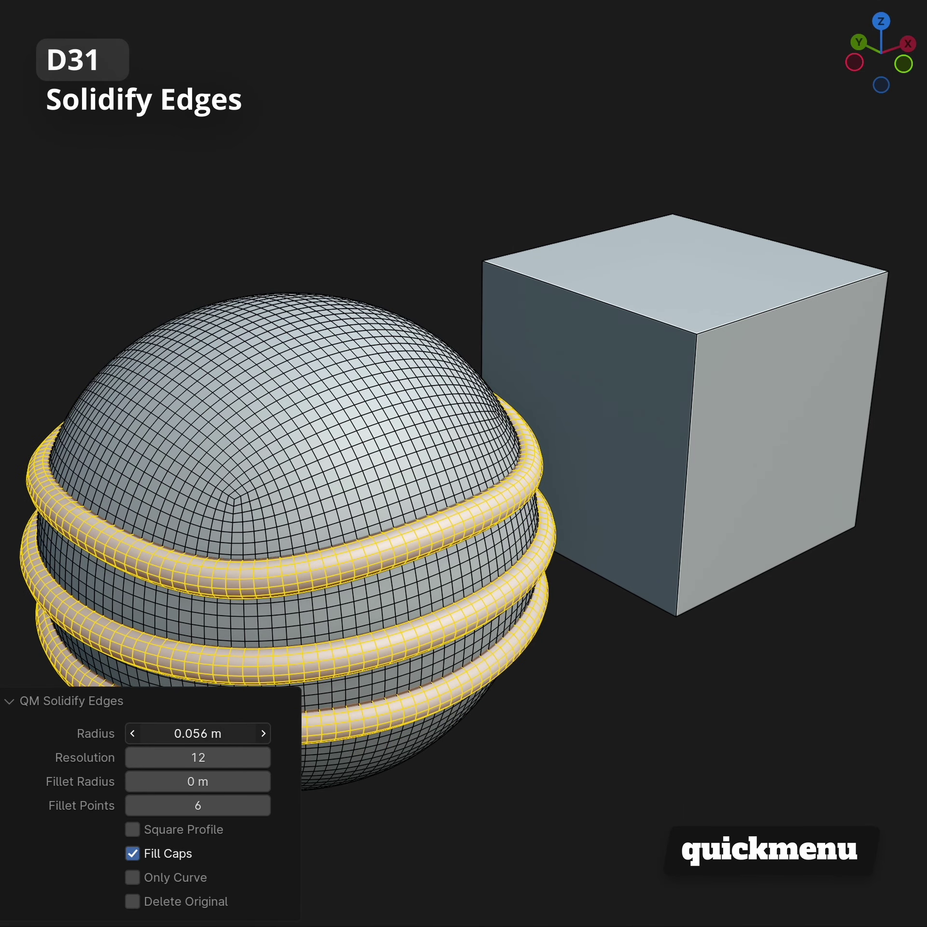
click(181, 830)
click(181, 830)
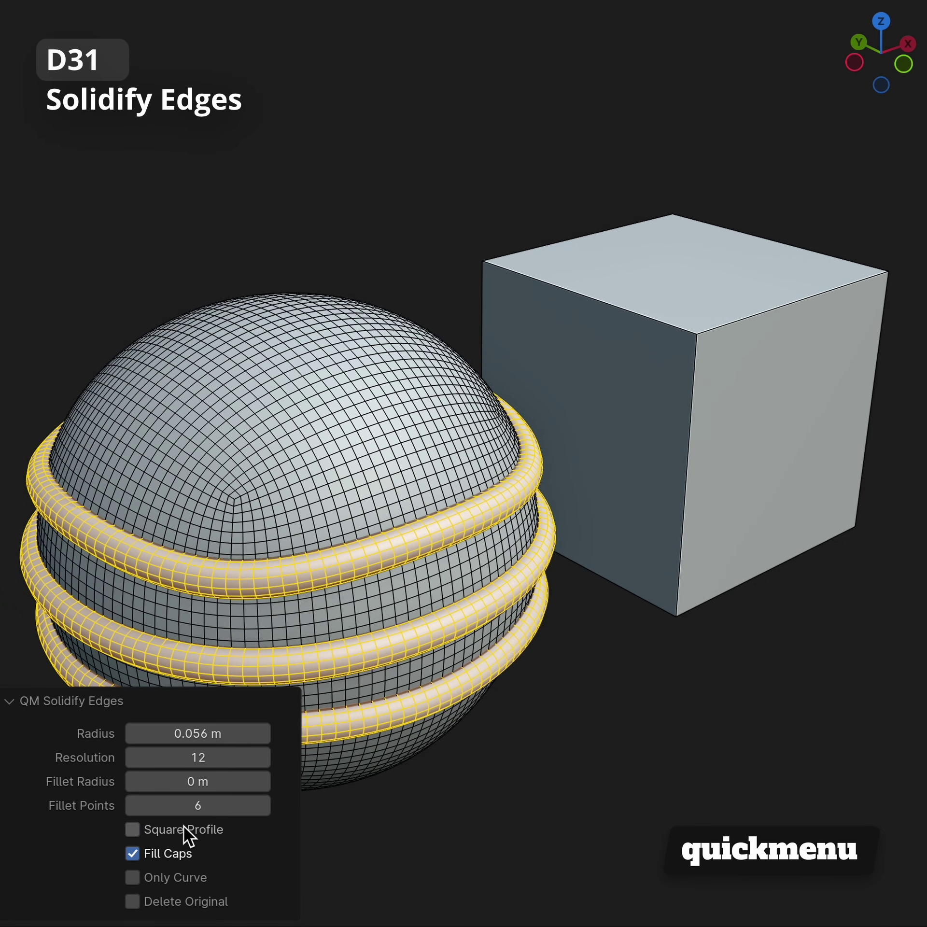
click(710, 558)
Step: Wrap the cube's edges in round tubes with 0.12 m radius and 0.26 m fillet radius
click(697, 306)
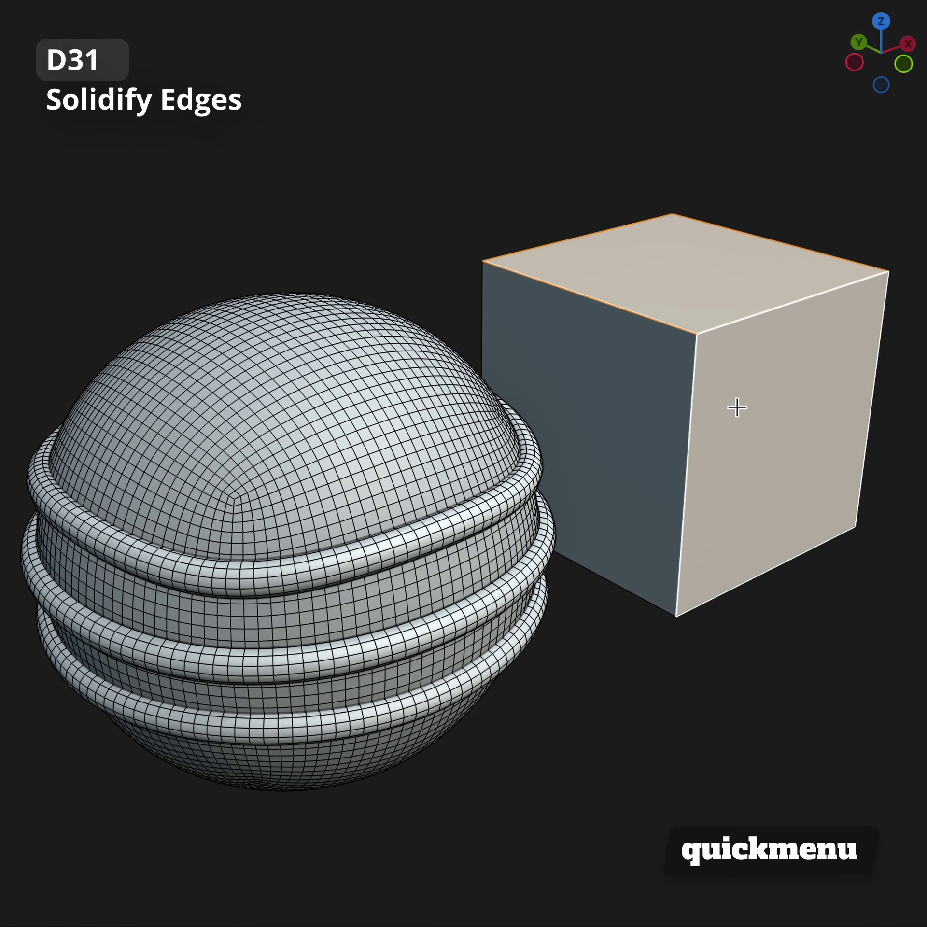
key(q)
key(3)
key(1)
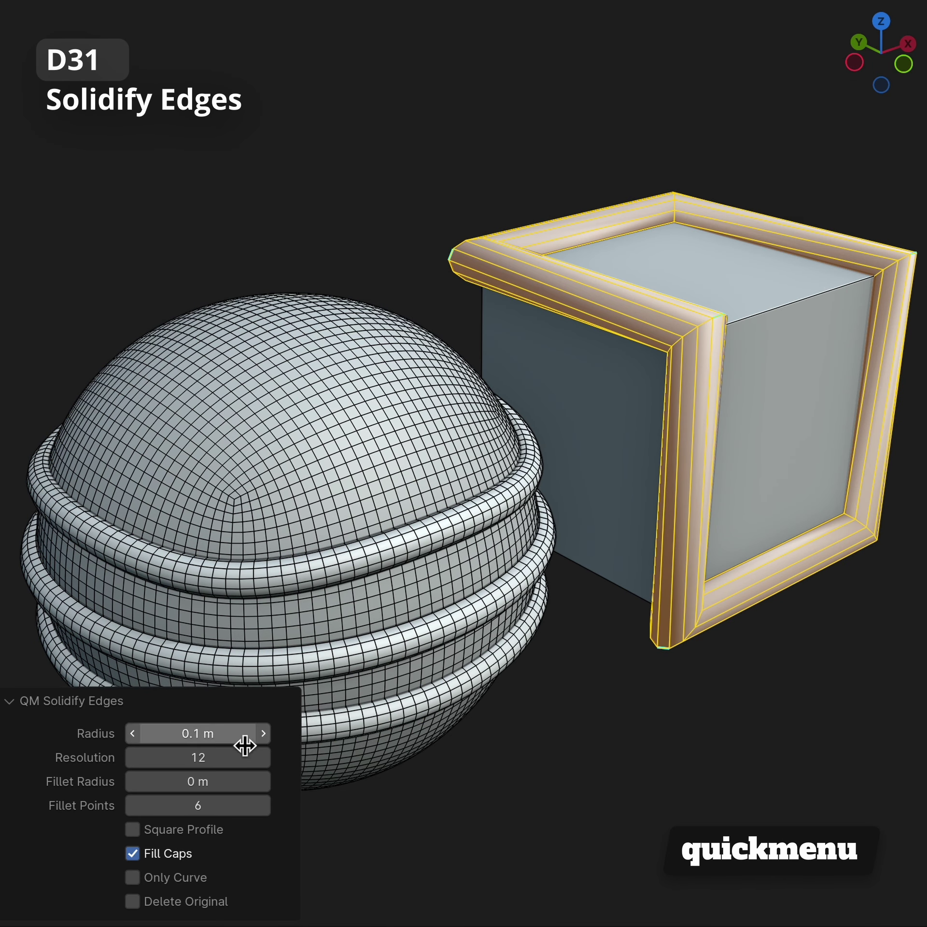
drag(243, 782, 265, 781)
mouse_move(195, 734)
mouse_down()
mouse_move(229, 734)
mouse_move(199, 734)
mouse_up()
click(173, 903)
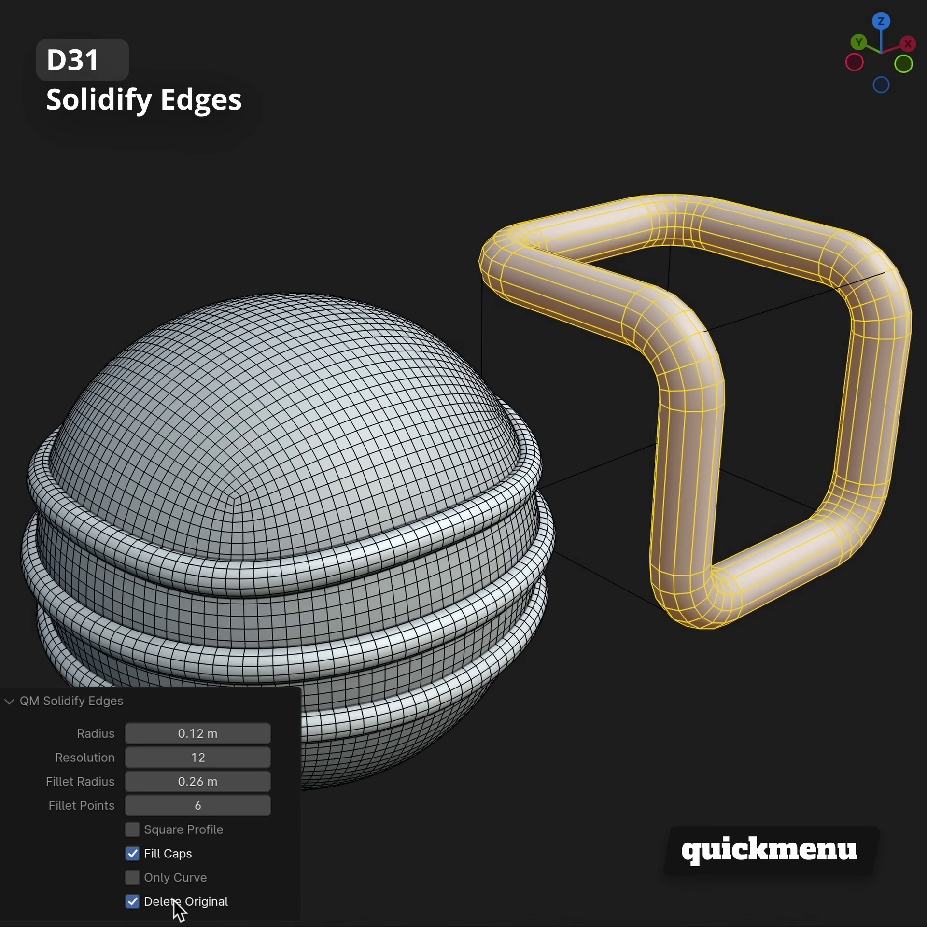
click(184, 876)
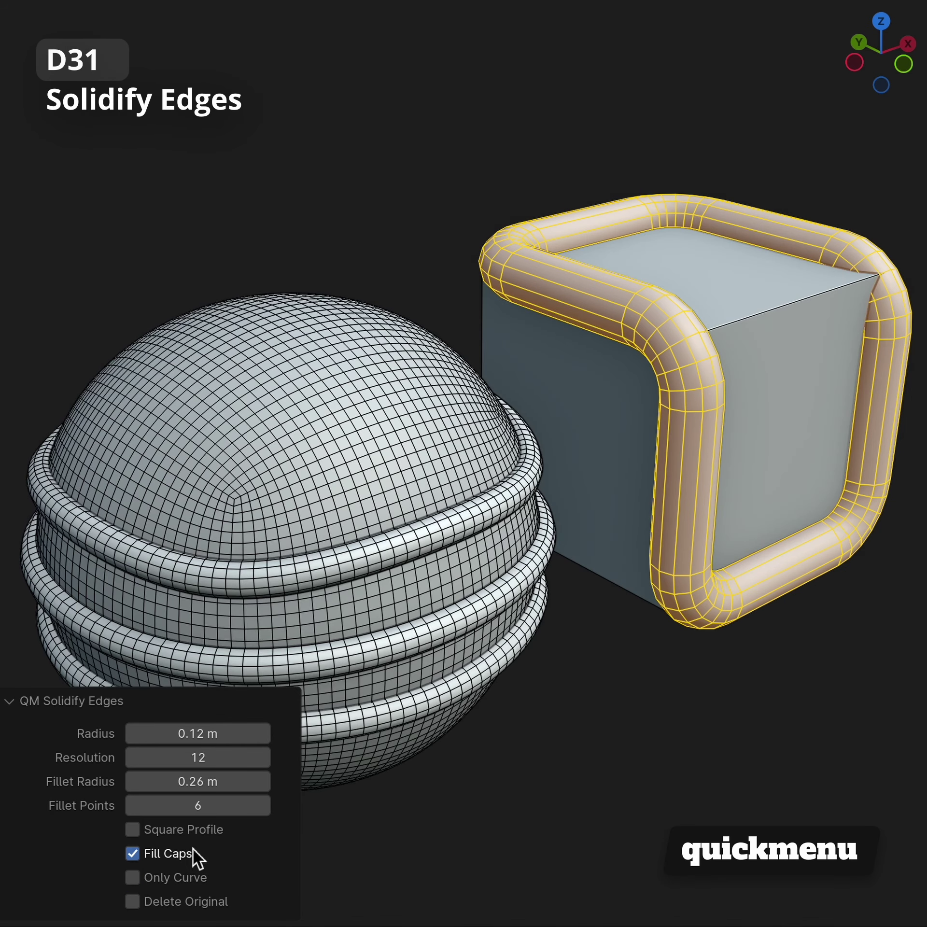
click(199, 830)
click(201, 830)
Step: Isolate and orbit the tube frame, then spin the back box into a quarter-circle arc
key(KP_Divide)
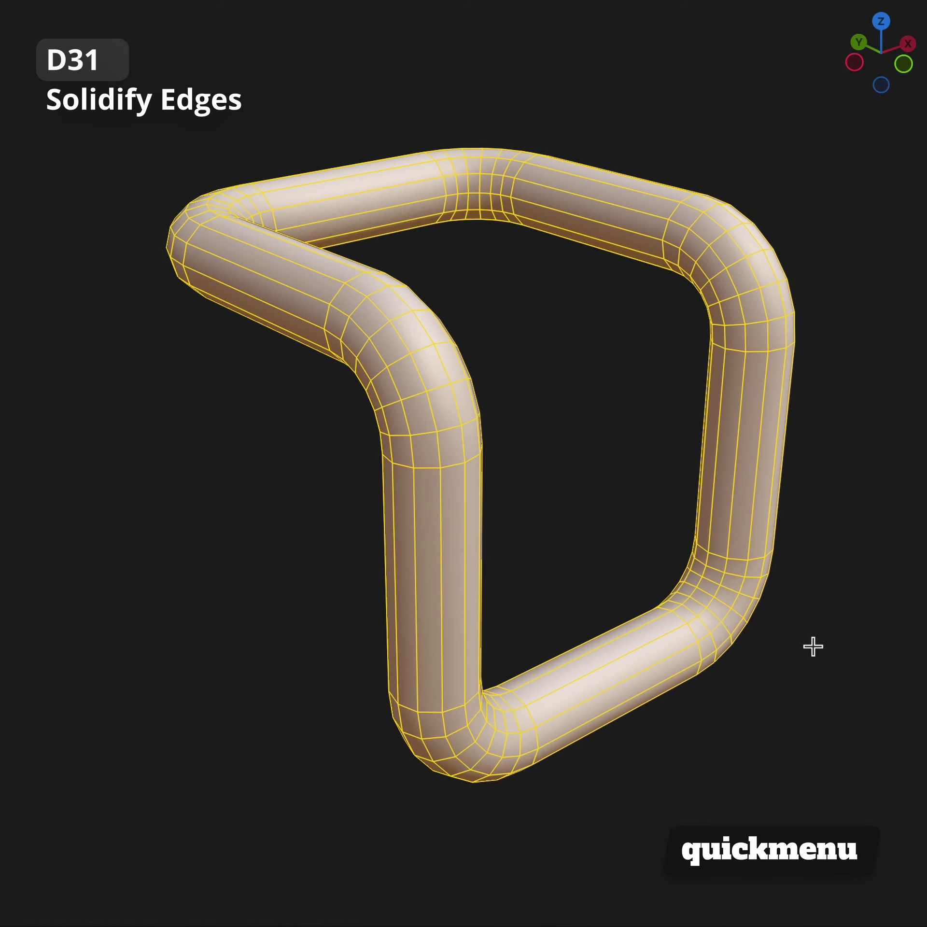
mouse_move(812, 646)
middle_down()
mouse_move(795, 659)
mouse_move(586, 662)
mouse_move(452, 604)
mouse_move(300, 488)
mouse_move(296, 466)
mouse_move(488, 629)
mouse_move(755, 635)
middle_up()
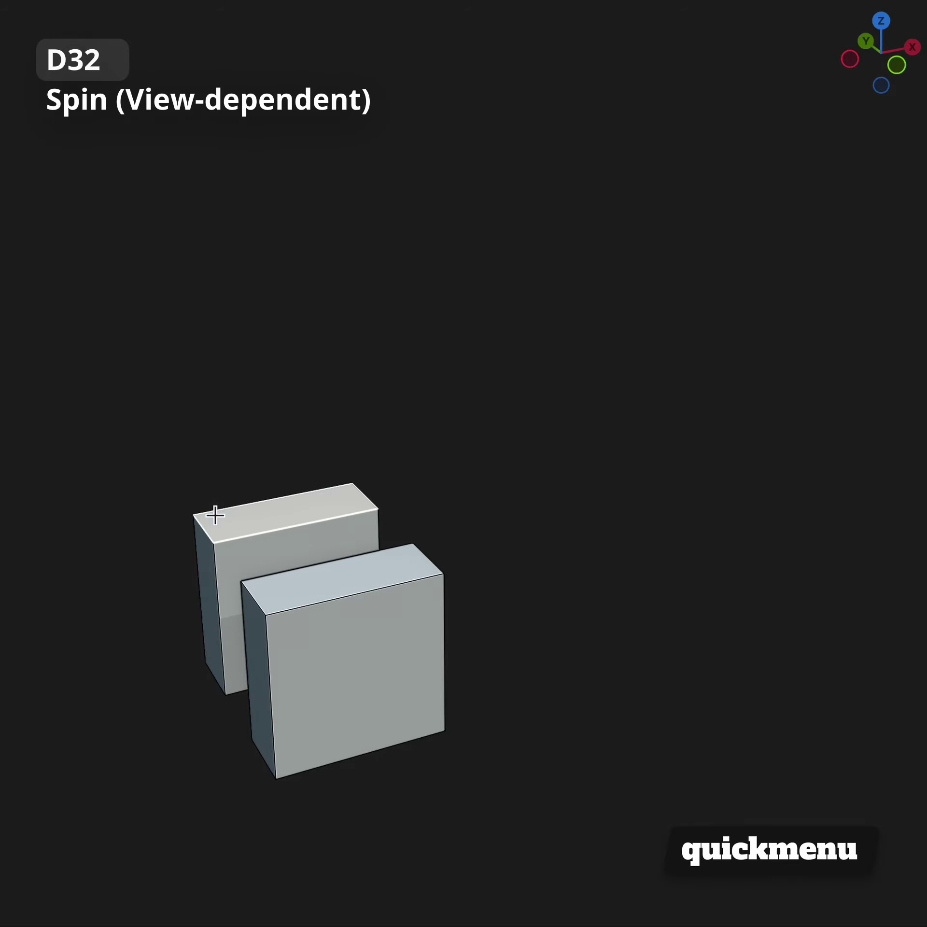
click(606, 538)
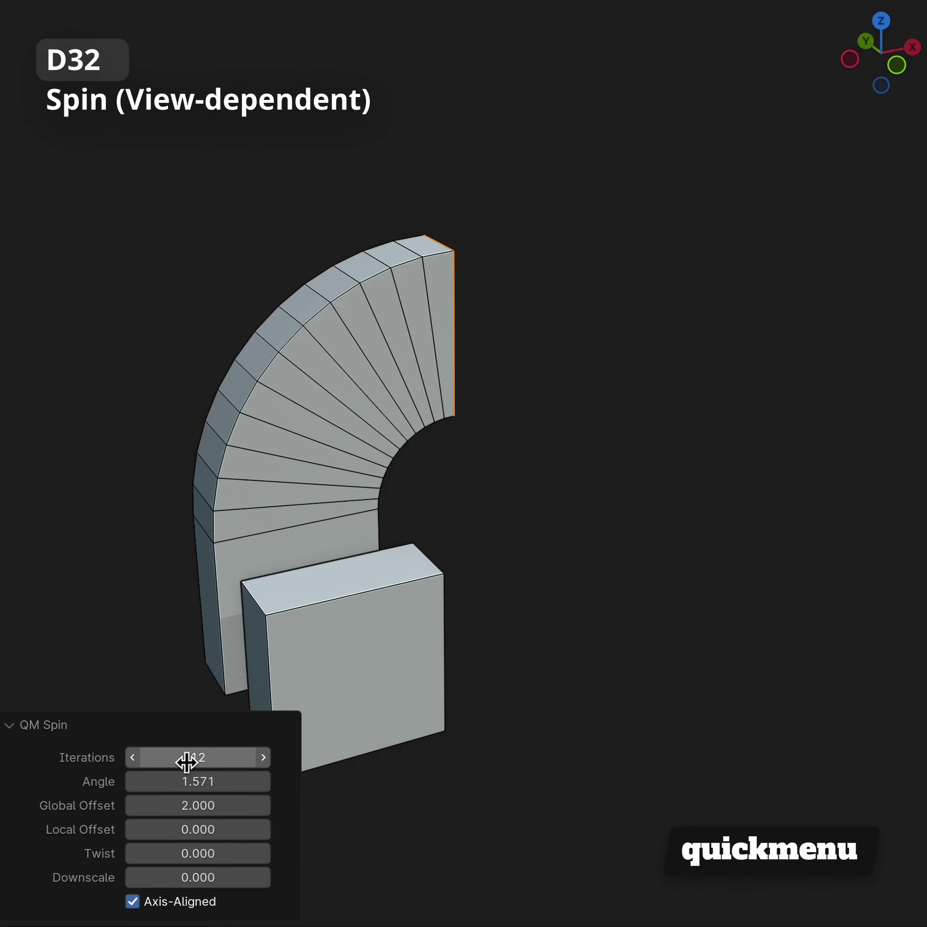
Step: Give the first arc more segments, then select the front box
mouse_move(186, 762)
mouse_down()
mouse_move(219, 762)
mouse_move(209, 781)
mouse_move(146, 805)
mouse_move(209, 805)
mouse_move(192, 805)
mouse_up()
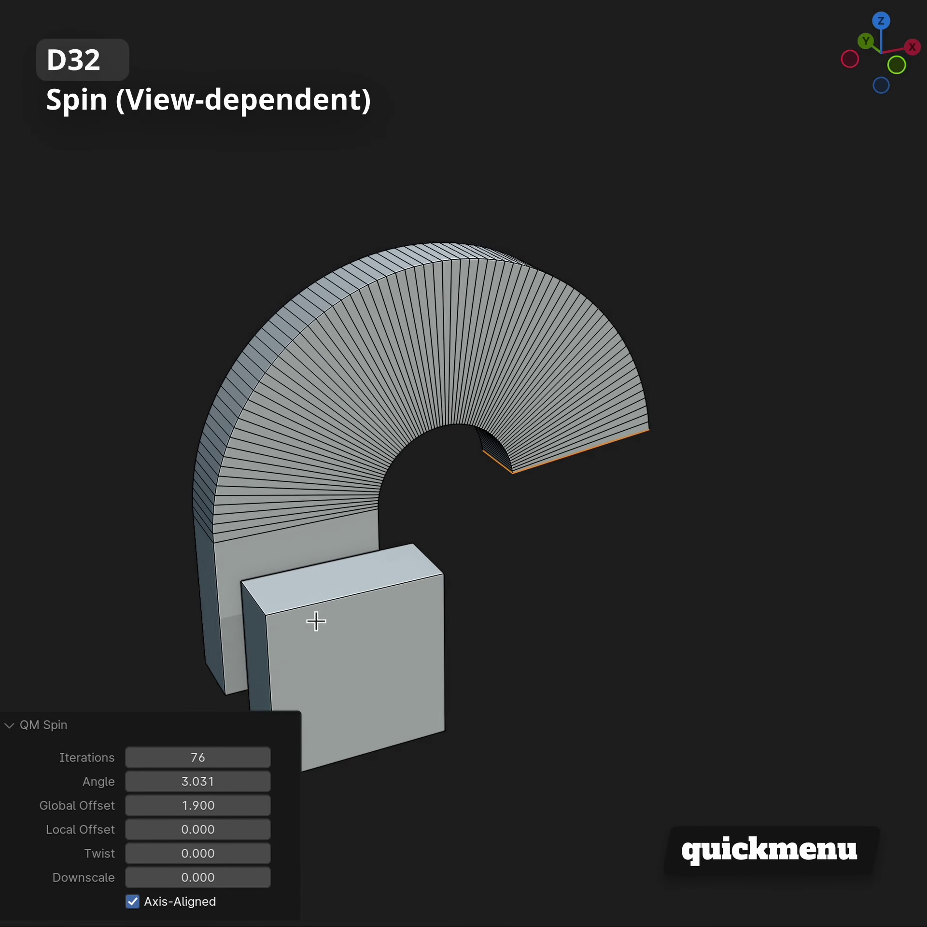
click(314, 621)
mouse_move(735, 449)
shift+middle_down()
mouse_move(623, 499)
mouse_move(636, 440)
shift+middle_up()
scroll(636, 440, down, 3)
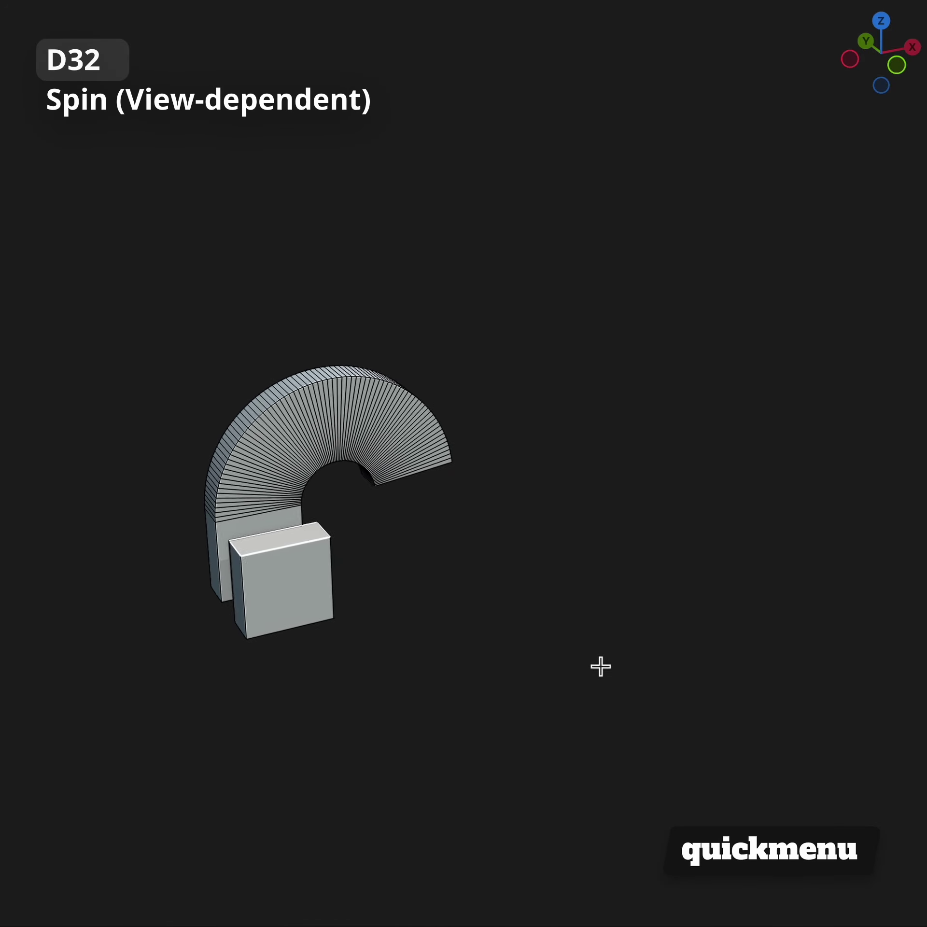
shift+middle_drag(623, 565, 508, 632)
Step: Spin the front box into a dense, widened, progressively twisting spiral
key(q)
key(d)
key(3)
key(2)
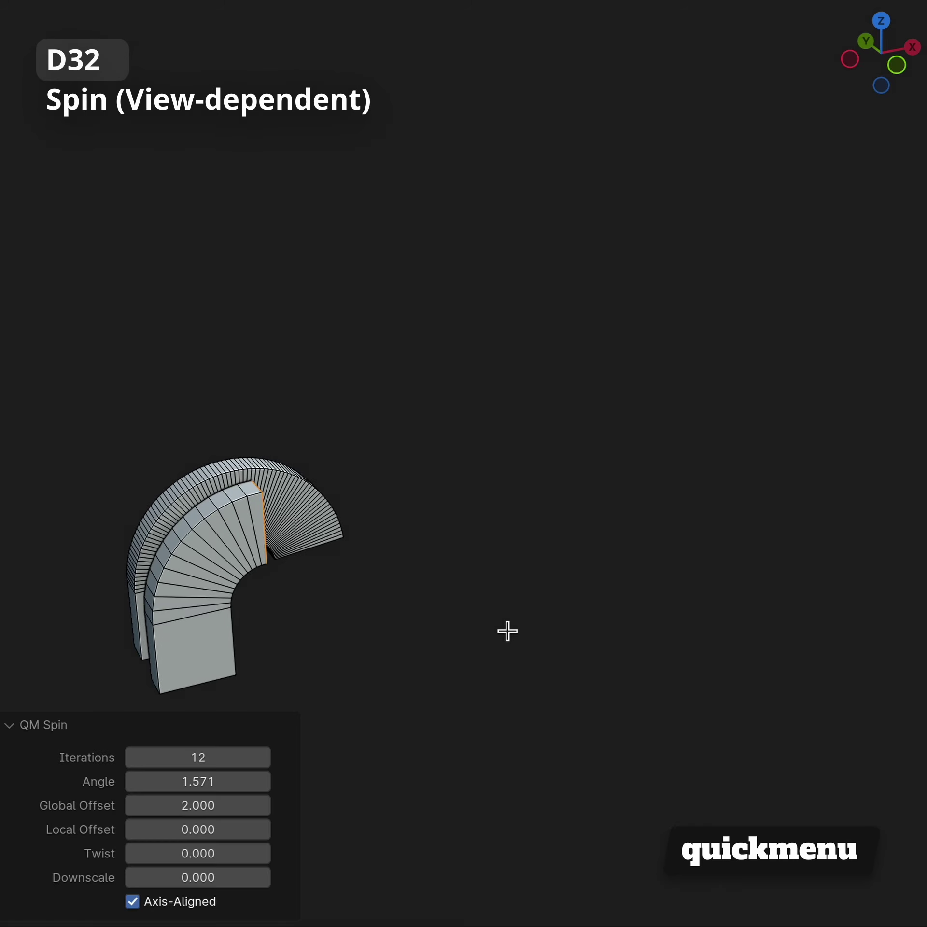
drag(265, 757, 374, 757)
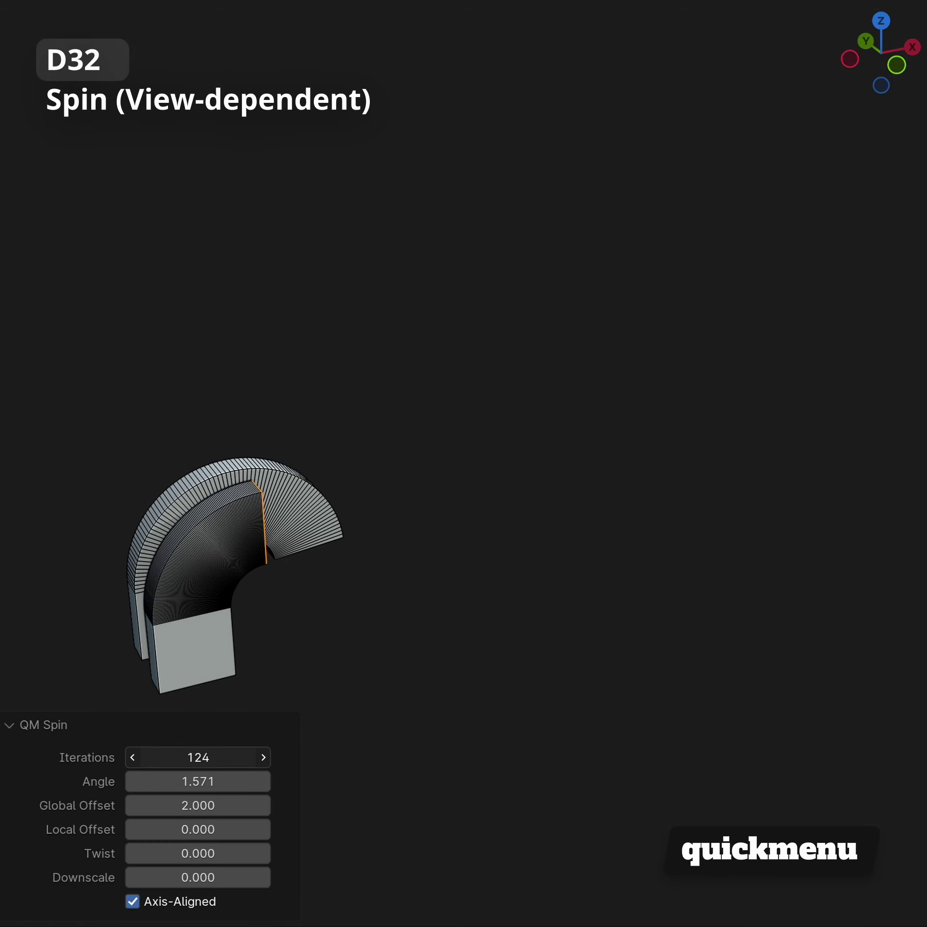
mouse_move(197, 782)
mouse_down()
mouse_move(197, 829)
mouse_move(433, 829)
mouse_move(174, 834)
mouse_move(205, 806)
mouse_move(142, 805)
mouse_move(195, 805)
mouse_move(191, 838)
mouse_move(30, 837)
mouse_move(85, 837)
mouse_move(82, 829)
mouse_up()
mouse_move(197, 862)
mouse_down()
mouse_move(925, 862)
mouse_move(197, 862)
mouse_move(187, 879)
mouse_move(264, 880)
mouse_move(178, 879)
mouse_up()
Step: Shade the spiral smooth and return to object mode to inspect it
key(q)
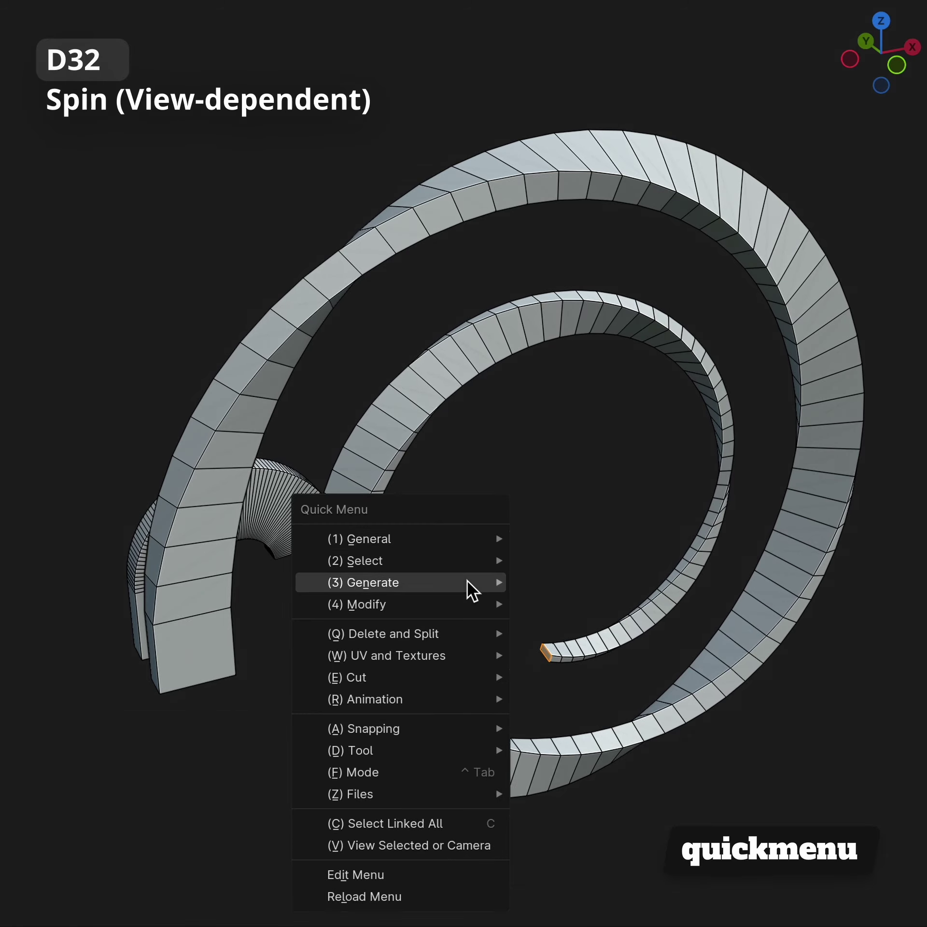
click(463, 582)
key(Tab)
mouse_move(446, 612)
middle_down()
mouse_move(292, 534)
mouse_move(87, 513)
mouse_move(809, 548)
middle_up()
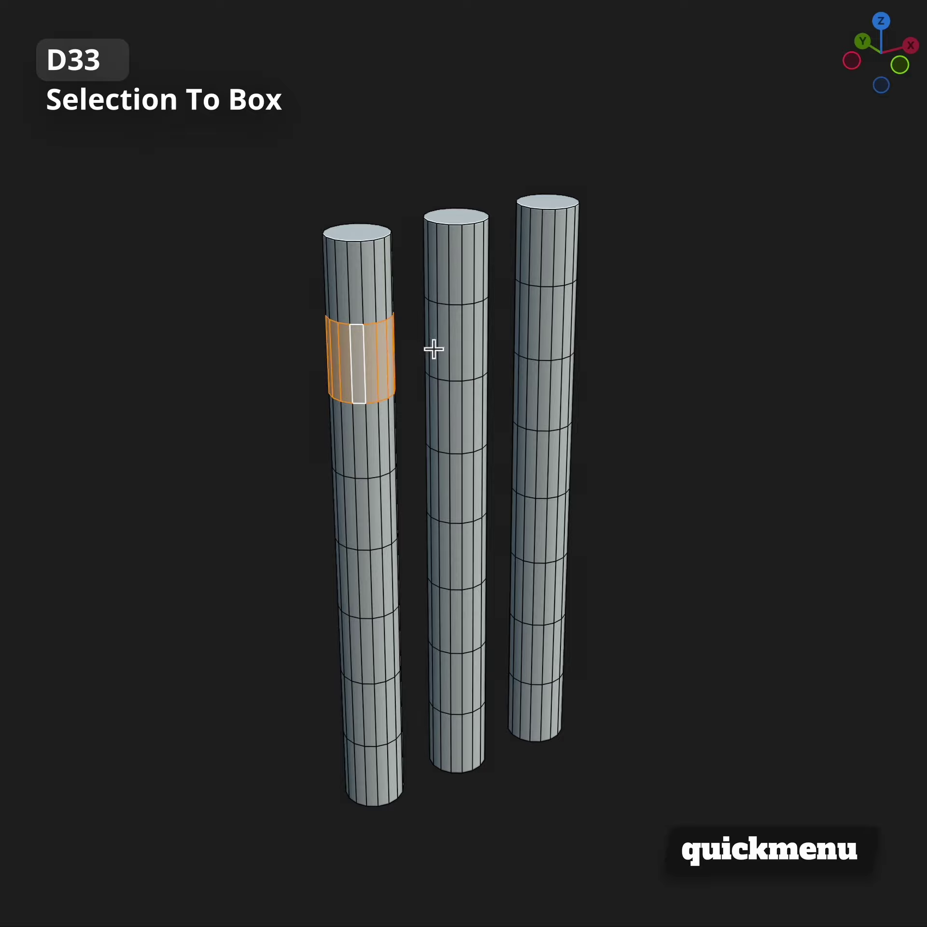
Step: Box the selected face bands, then box a middle-cylinder face loop and fatten it
key(q)
click(669, 439)
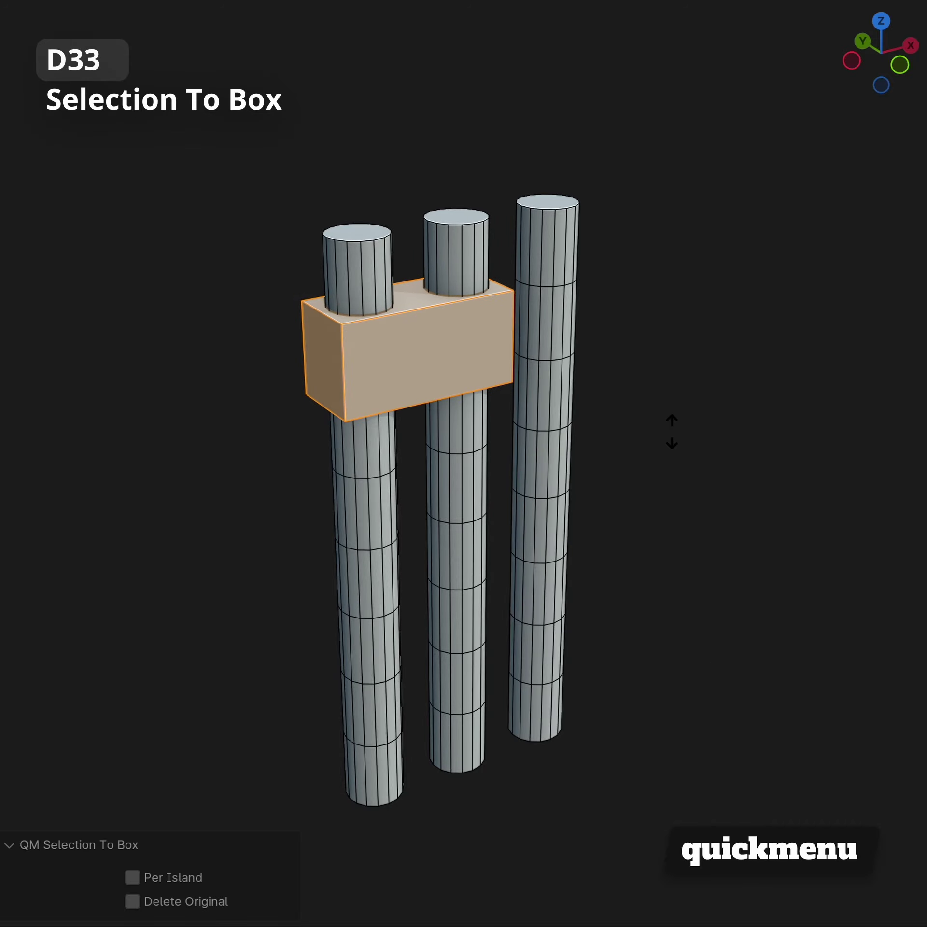
click(672, 431)
alt+click(469, 556)
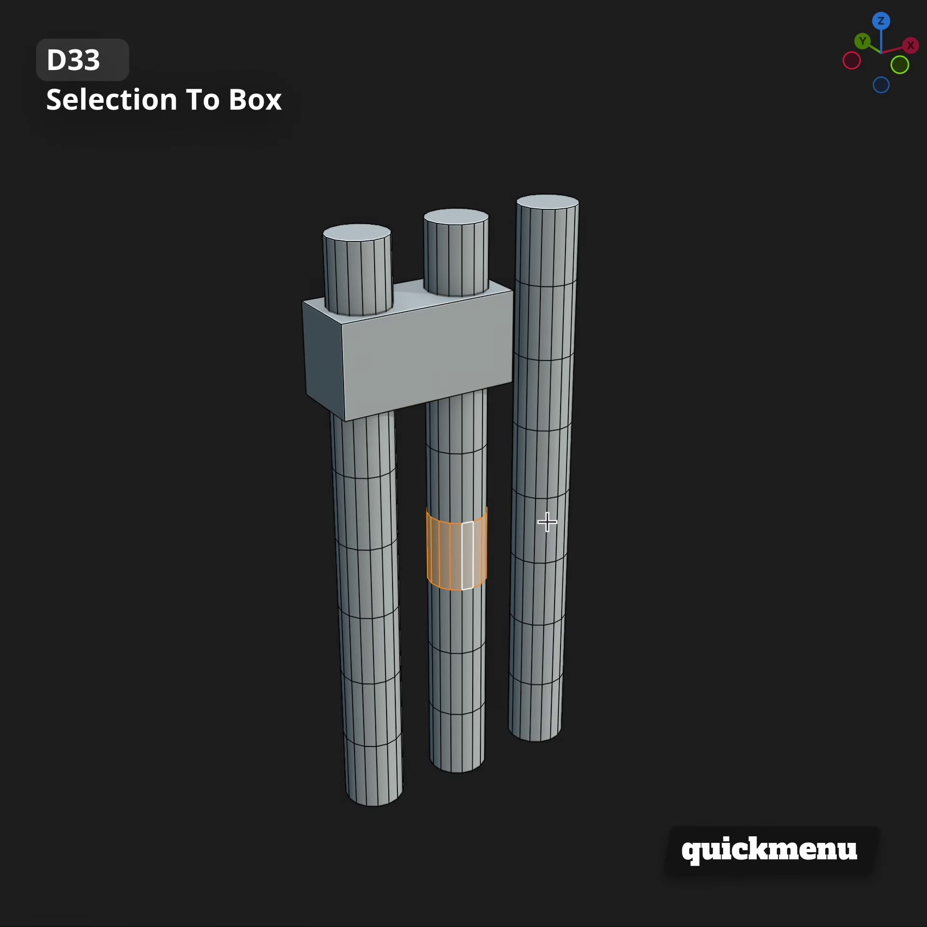
key(q)
click(600, 527)
click(602, 527)
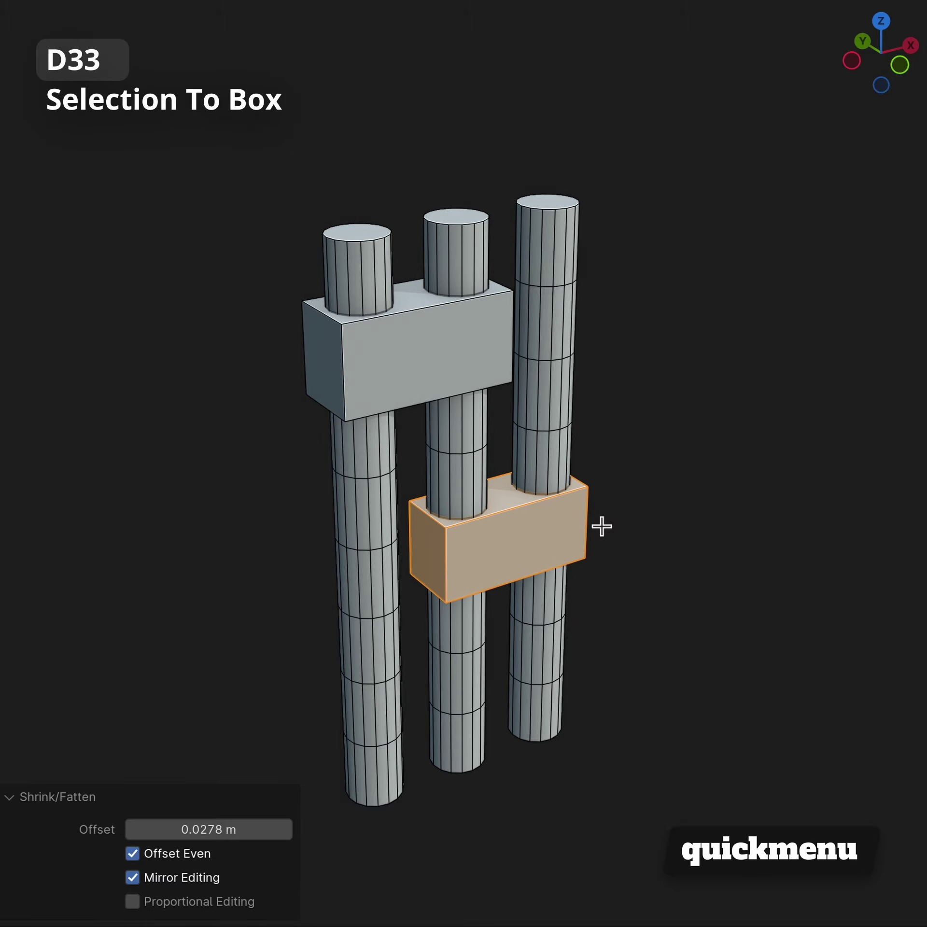
Step: Enclose each cylinder's bottom end in its own thickened base box (Per Island)
key(KP_1)
key(shift+z)
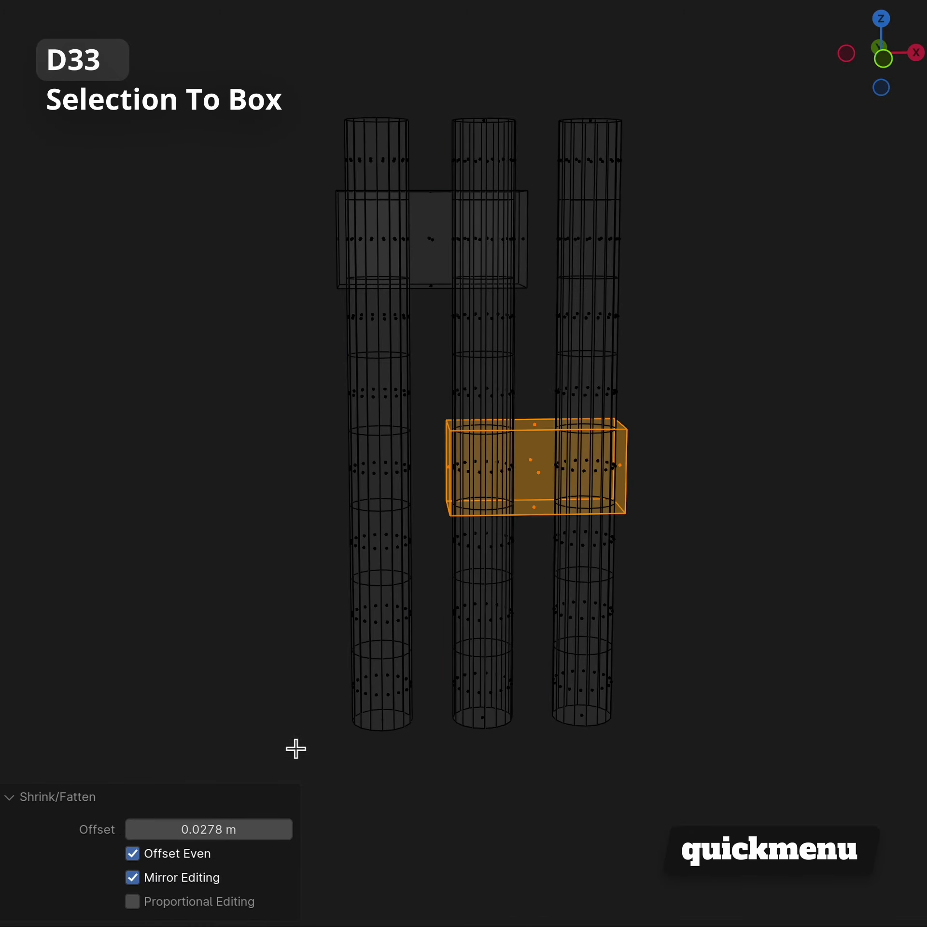
drag(295, 662, 700, 778)
key(shift+z)
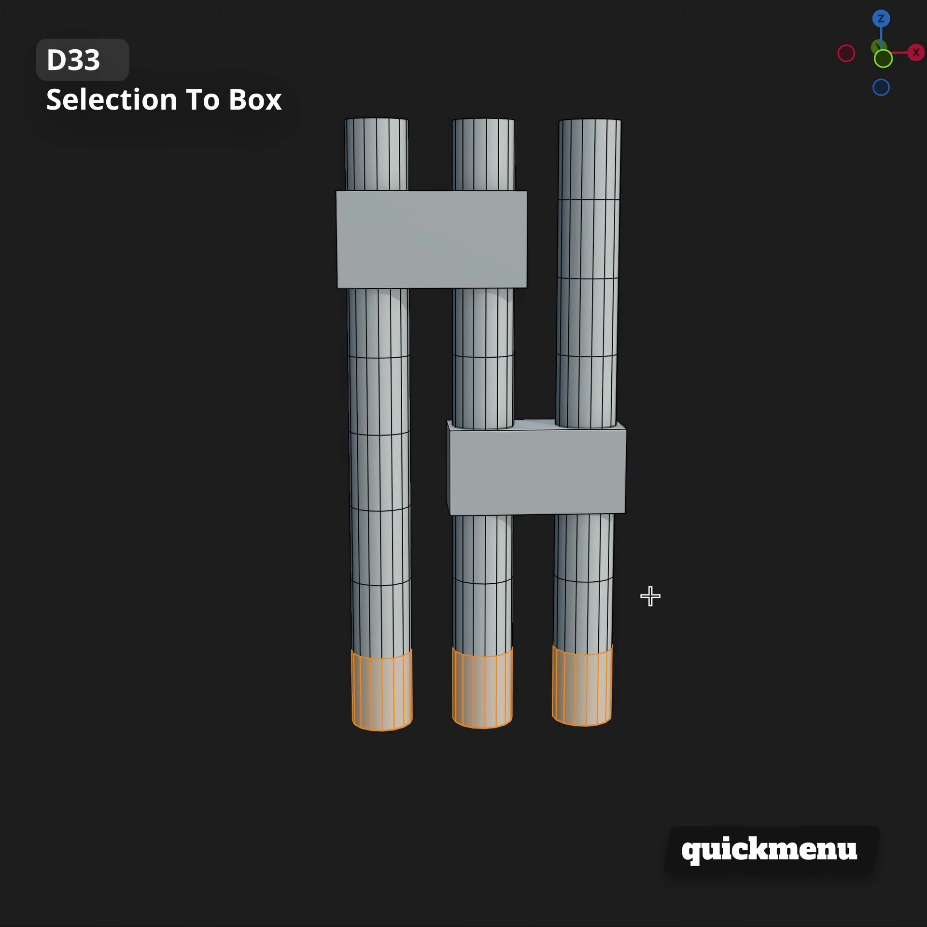
key(shift+q)
click(174, 879)
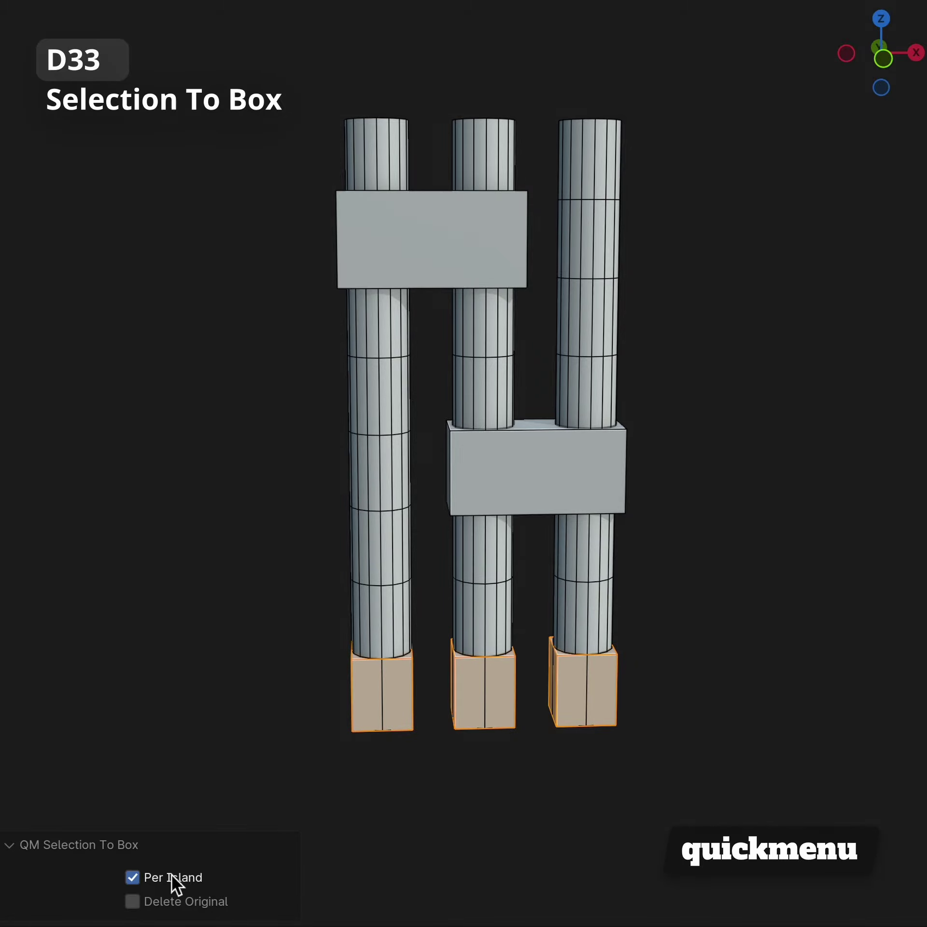
click(691, 681)
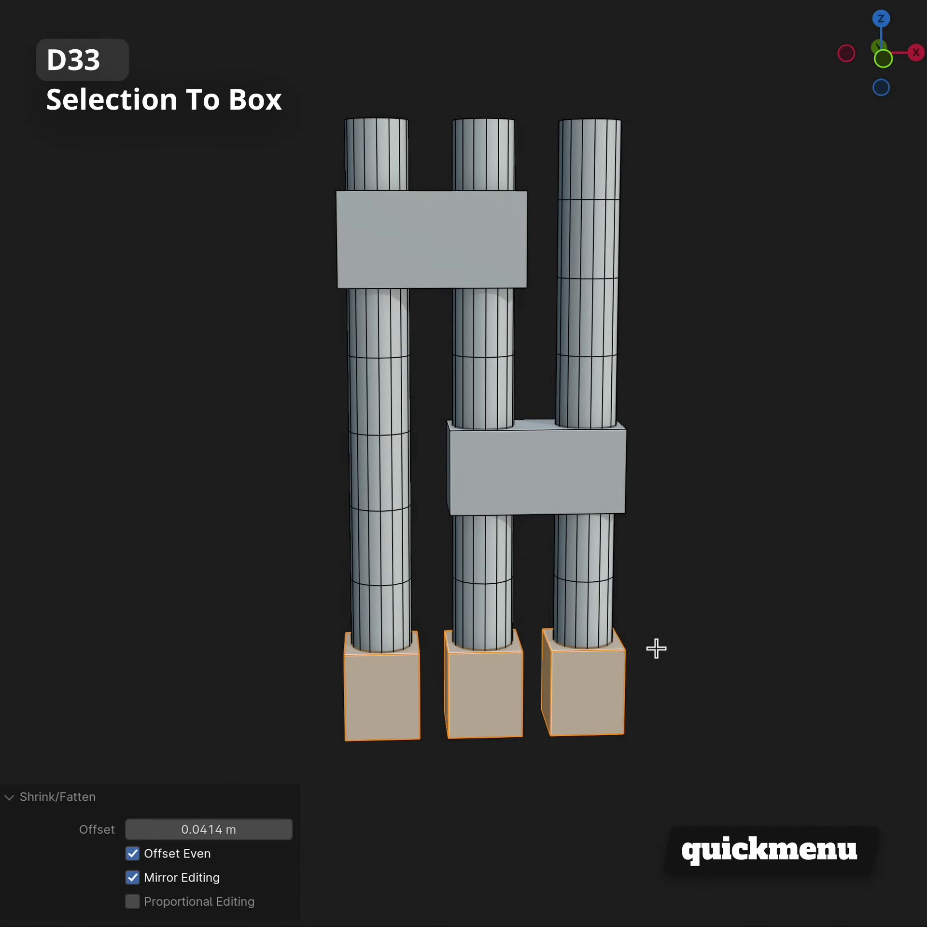
Step: Flatten the three base boxes by scaling them along Z
key(s)
key(z)
click(511, 584)
mouse_move(511, 583)
middle_down()
mouse_move(657, 660)
mouse_move(593, 619)
middle_up()
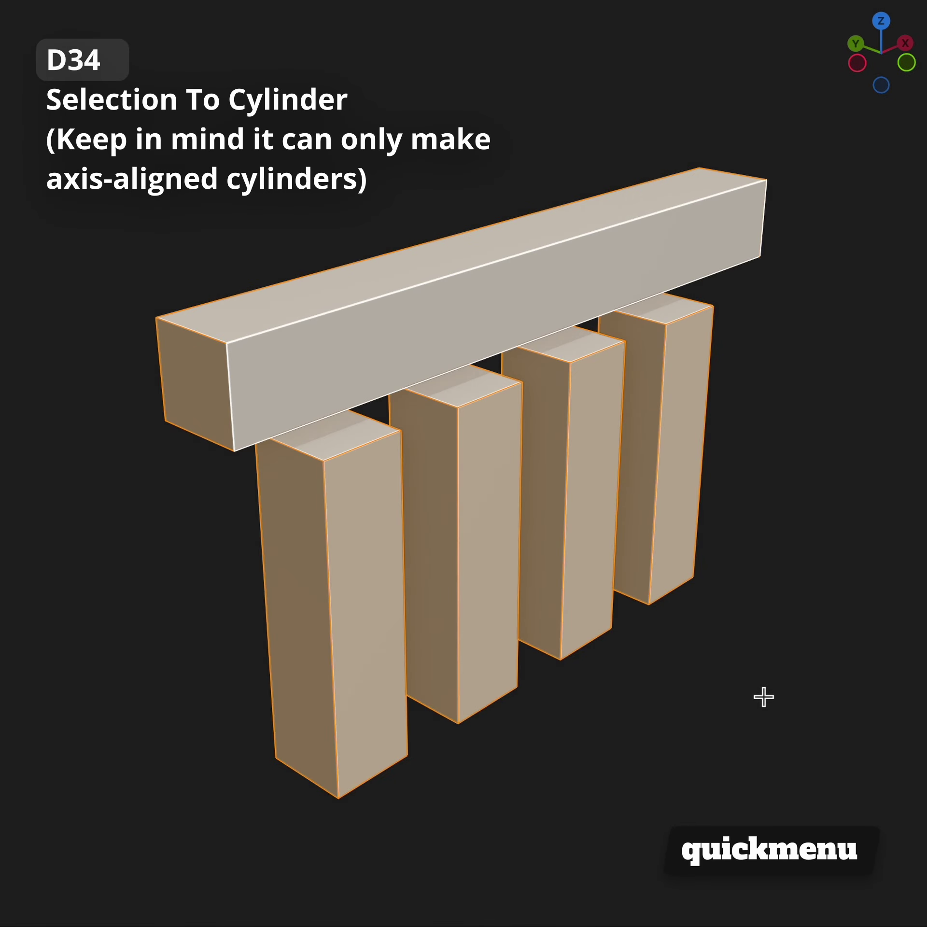
Step: Replace the boxes with separate 25-vertex cylinders, deleting the originals
click(161, 882)
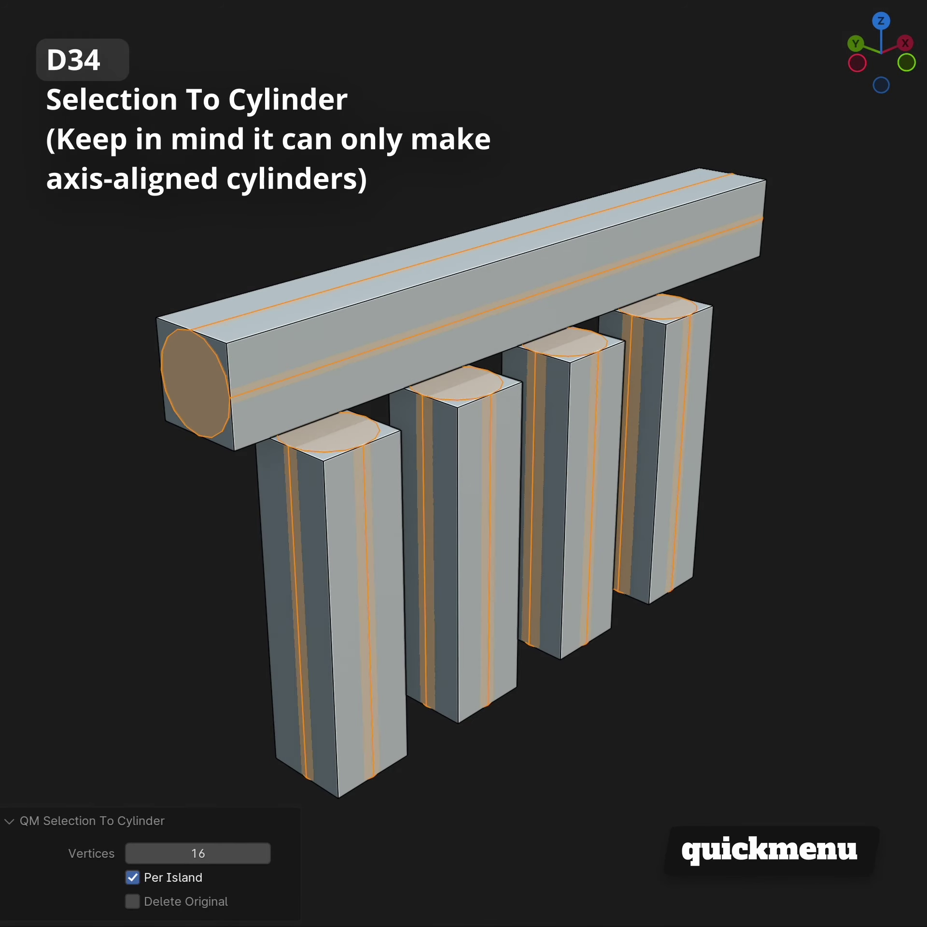
click(162, 900)
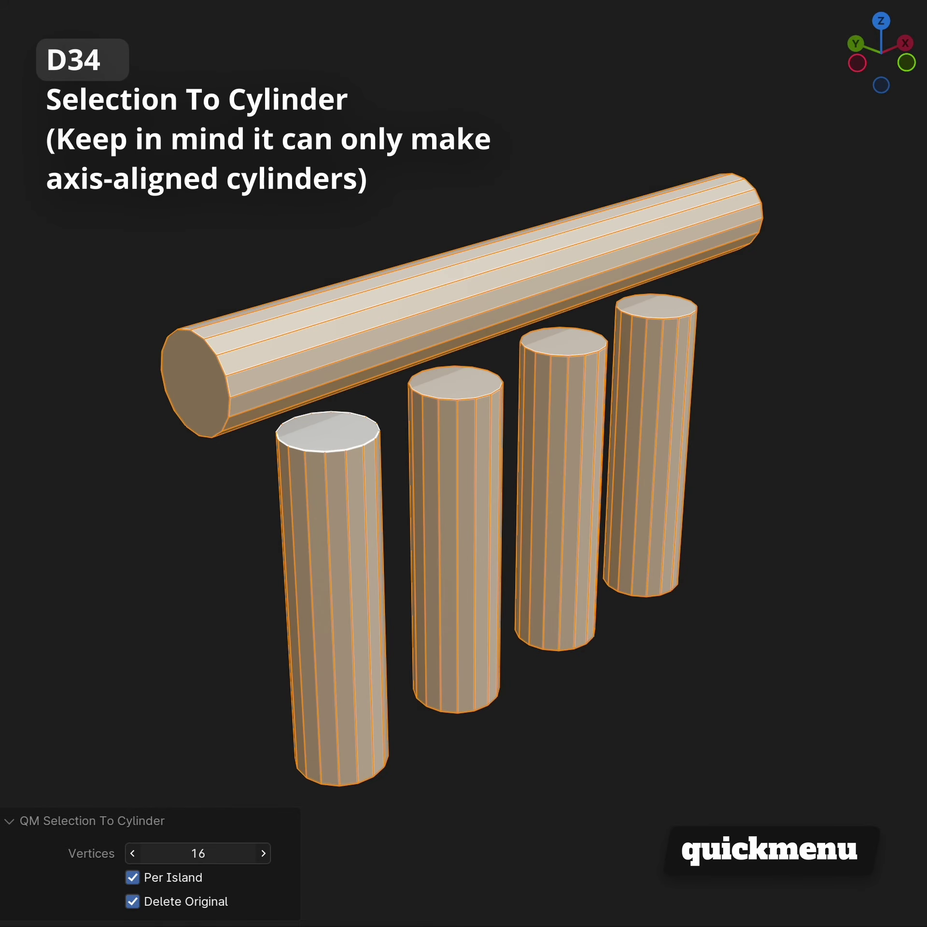
mouse_move(198, 853)
mouse_down()
mouse_move(229, 853)
mouse_move(185, 854)
mouse_move(209, 854)
mouse_up()
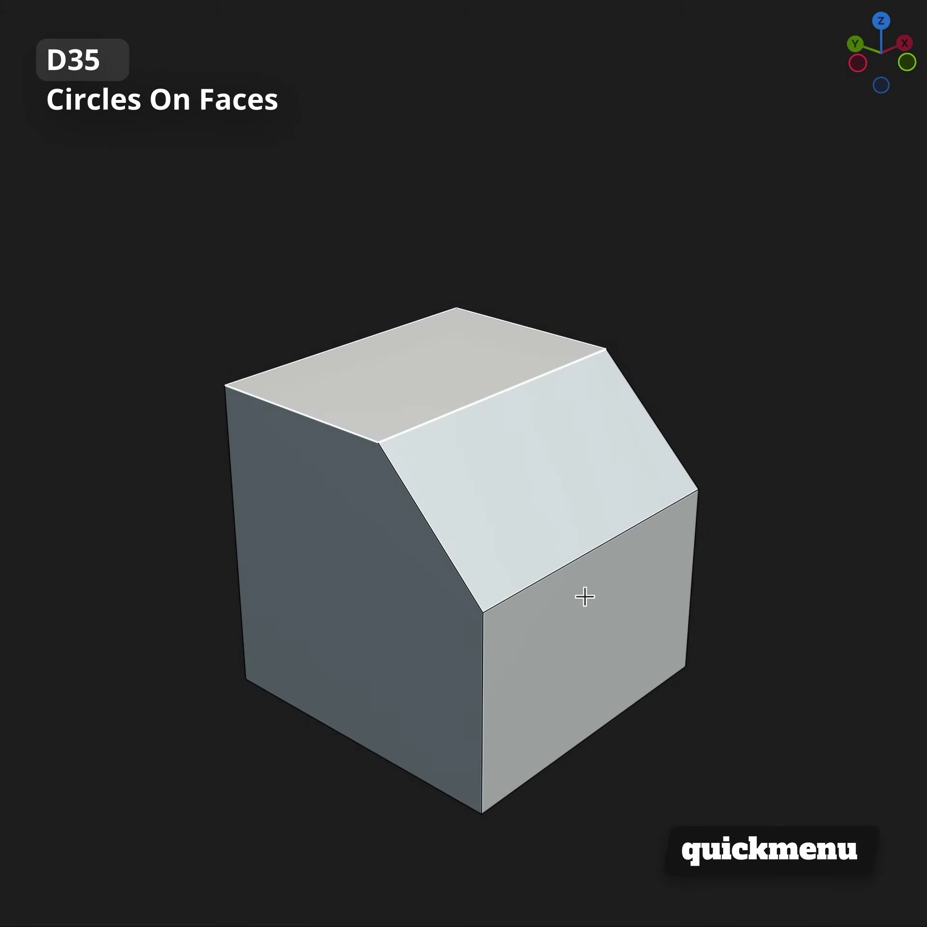
Step: Place circles on three cube faces, push them outward and extrude them into cylinders
key(q)
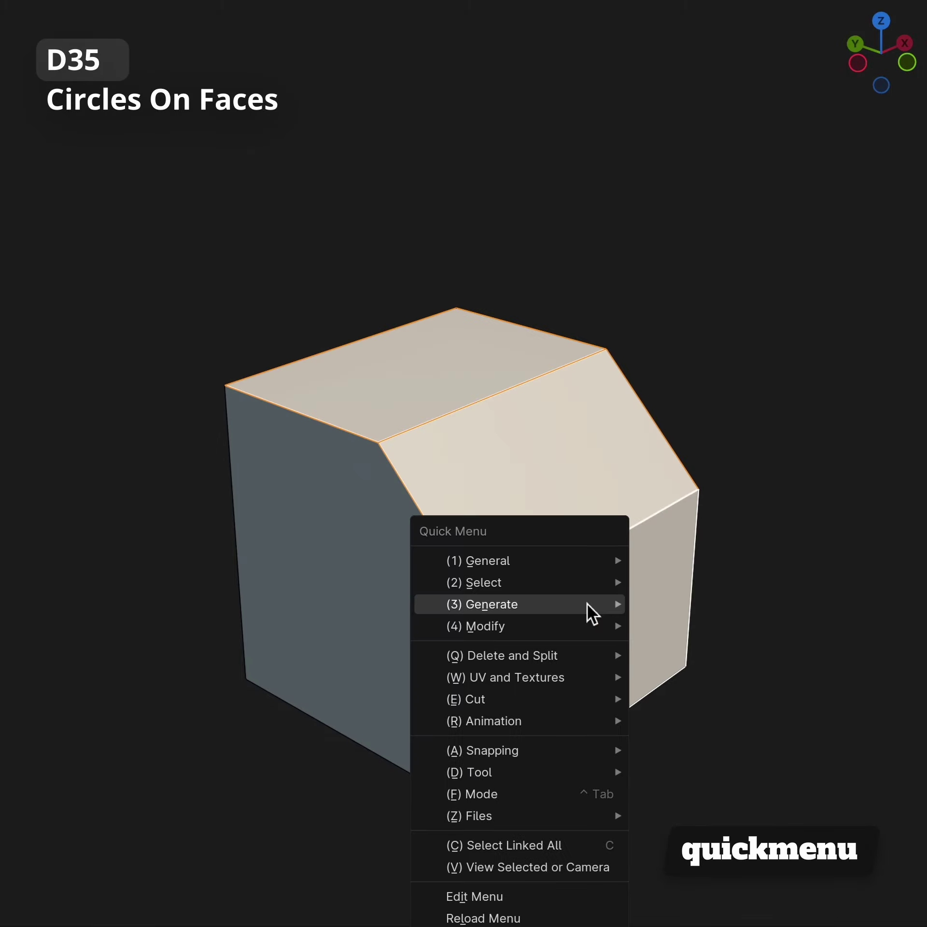
key(1)
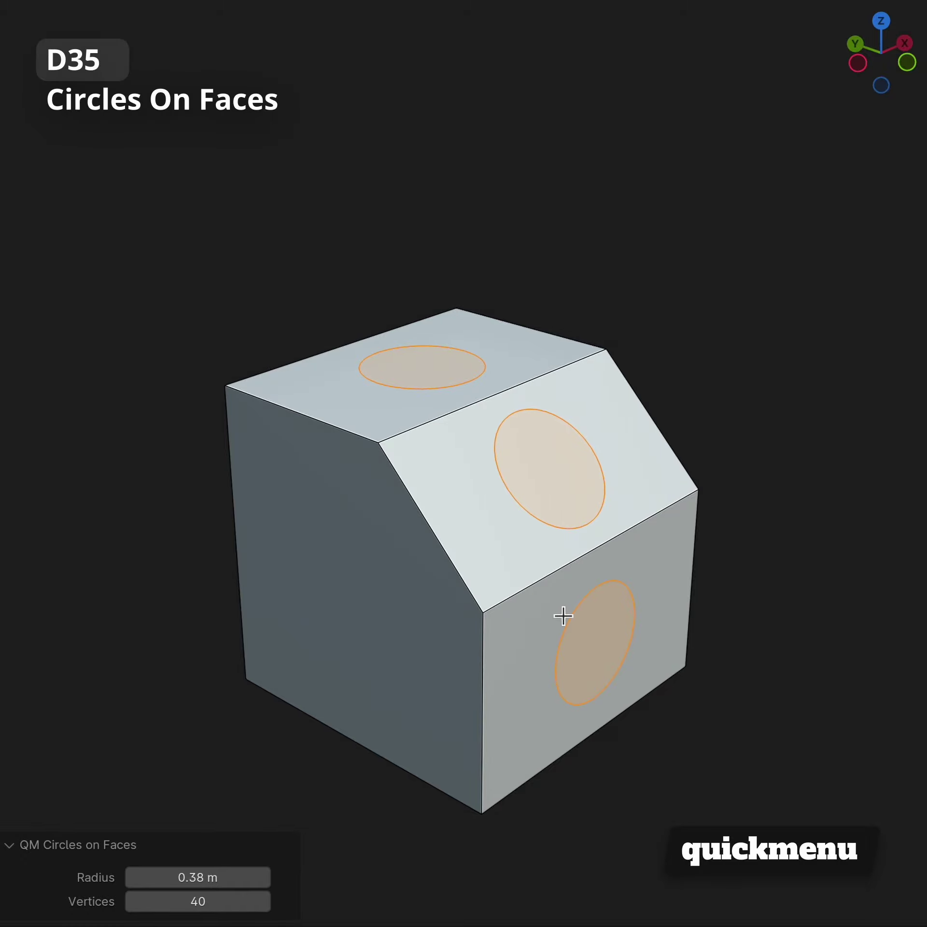
key(alt+s)
click(577, 594)
key(alt+e)
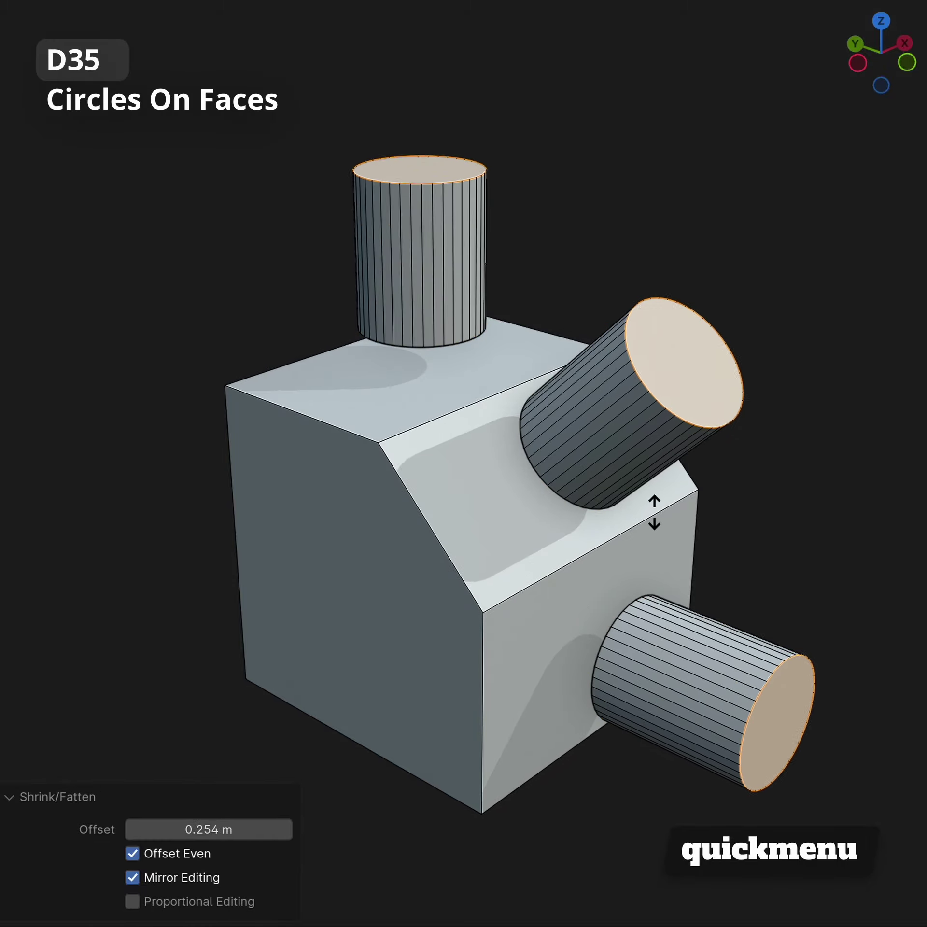
click(675, 493)
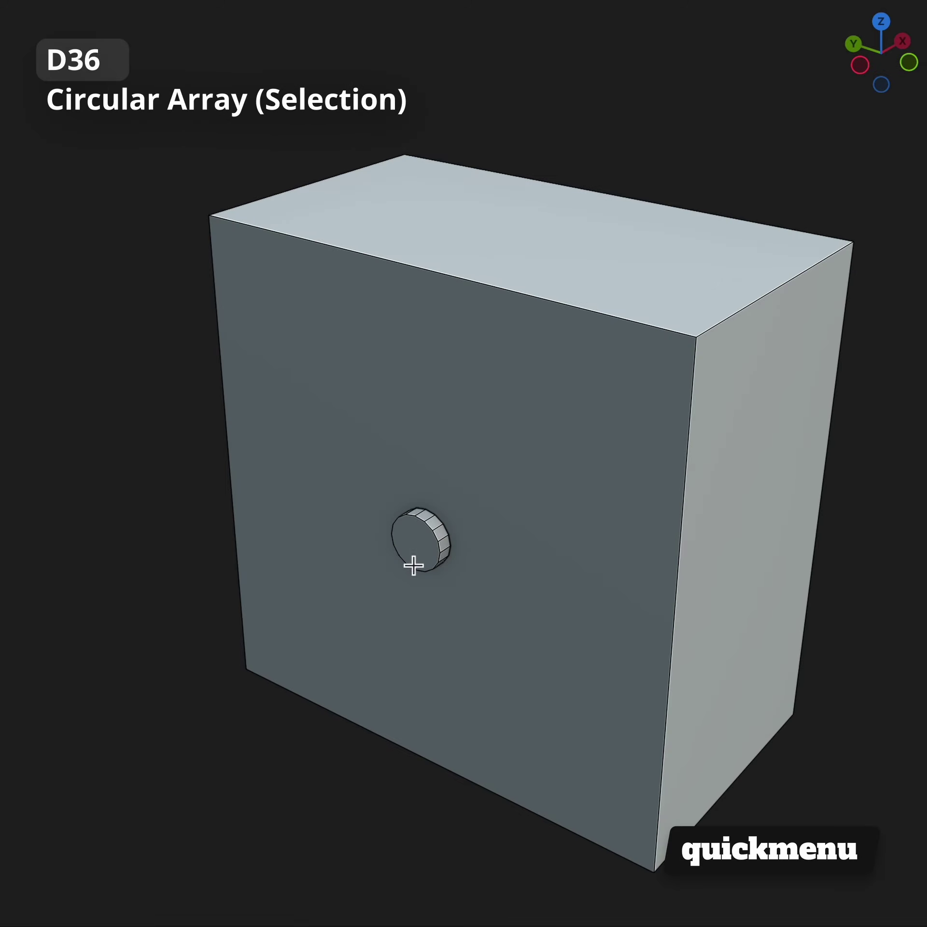
Step: Repeat the small disc as a circular array of 18 at radius 1.54 m
key(c)
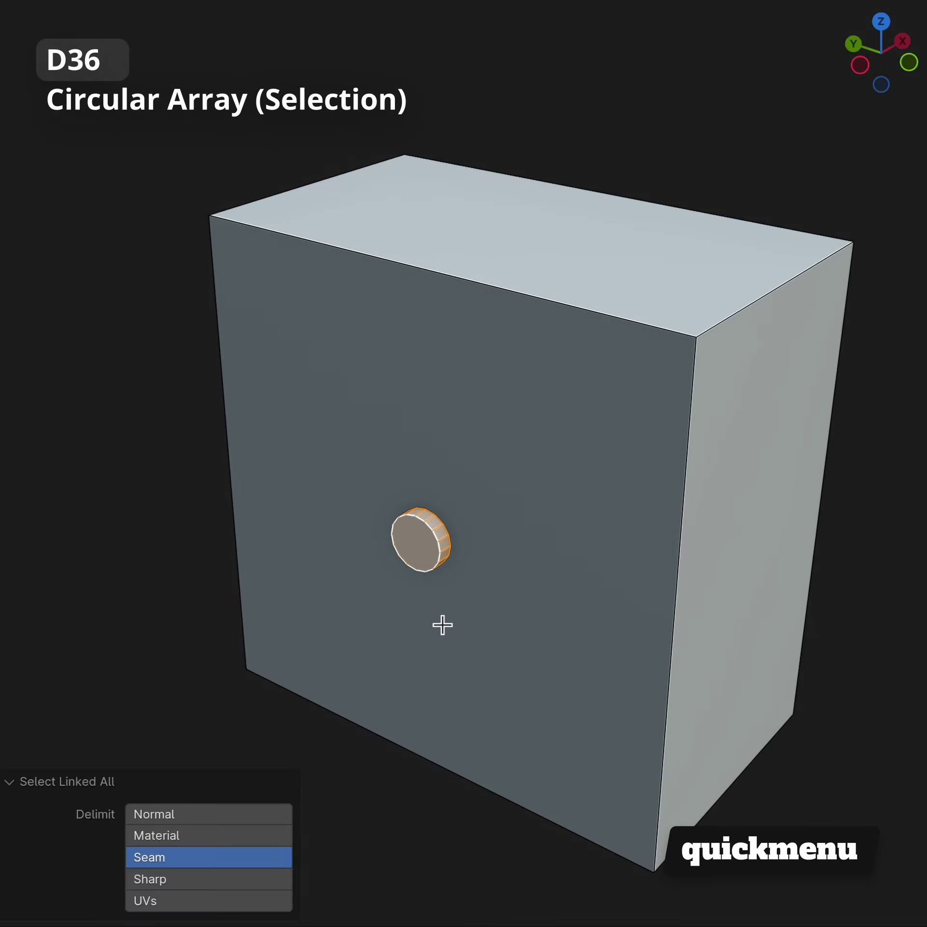
middle_drag(441, 623, 501, 600)
key(q)
key(c)
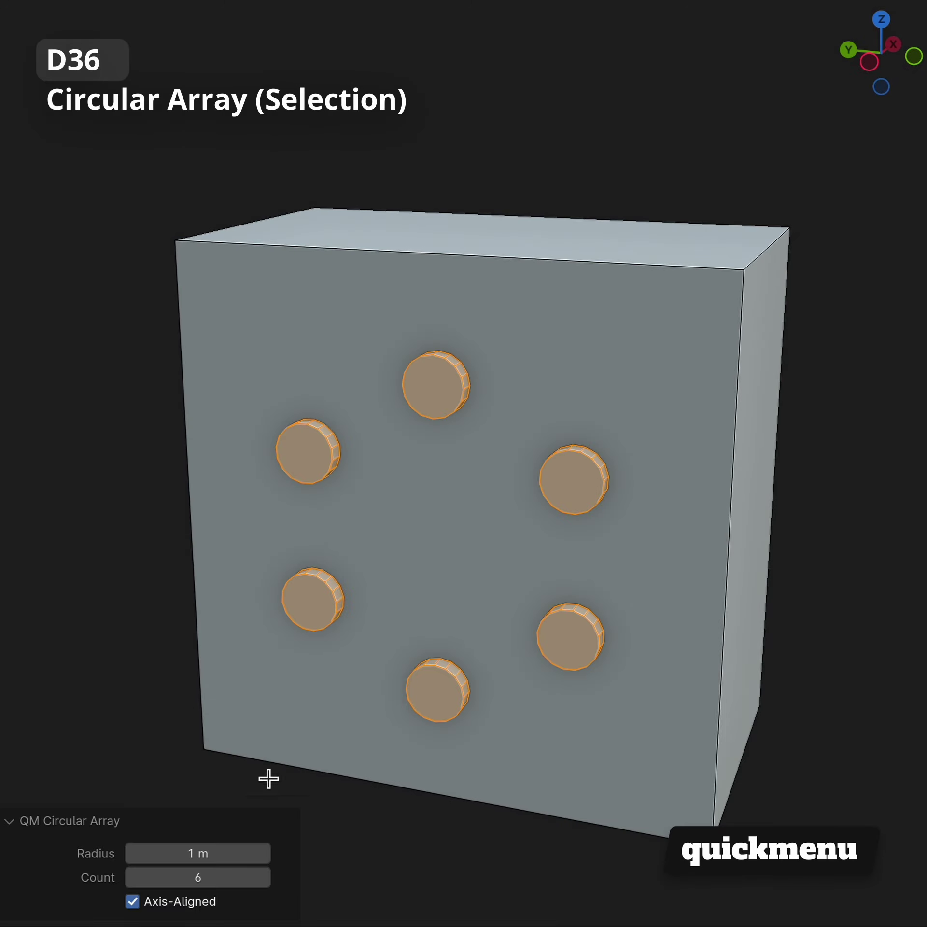
mouse_move(198, 853)
mouse_down()
mouse_move(229, 877)
mouse_move(214, 877)
mouse_move(214, 853)
mouse_move(180, 877)
mouse_up()
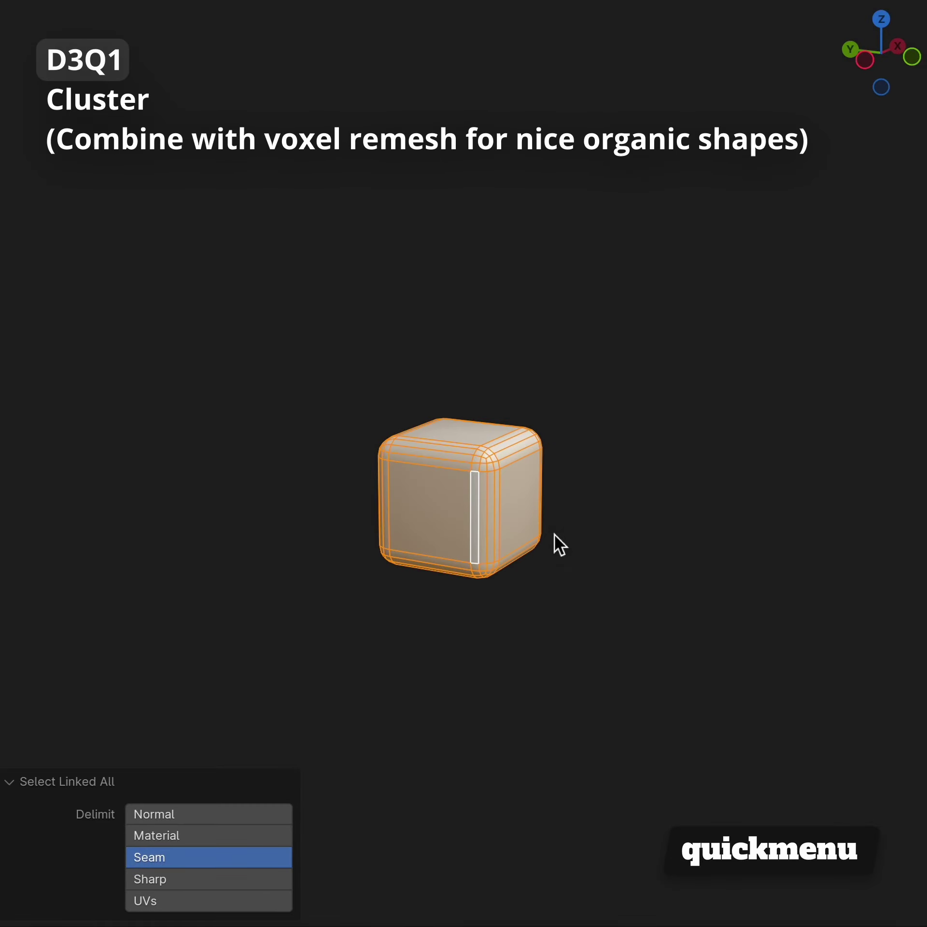
Step: Generate a cube cluster from the rounded cube and enlarge it
key(d)
key(3)
key(q)
key(1)
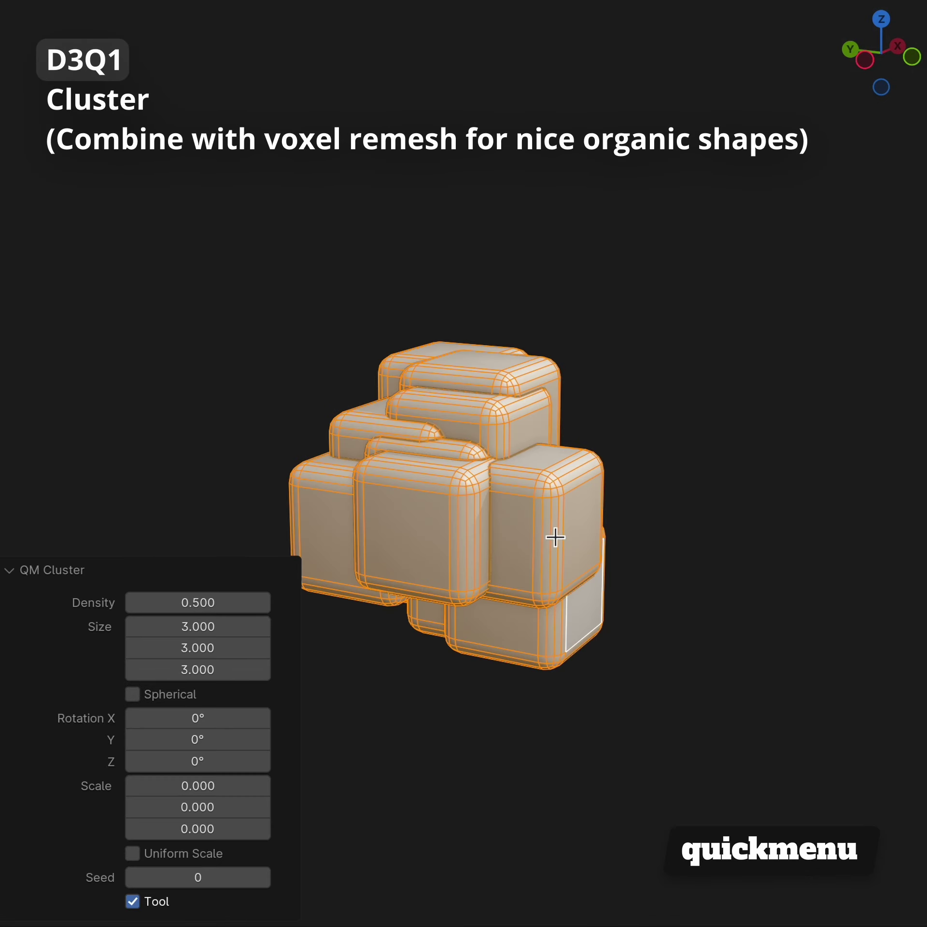
mouse_move(197, 603)
mouse_down()
mouse_move(229, 627)
mouse_move(215, 626)
mouse_move(214, 647)
mouse_move(185, 658)
mouse_up()
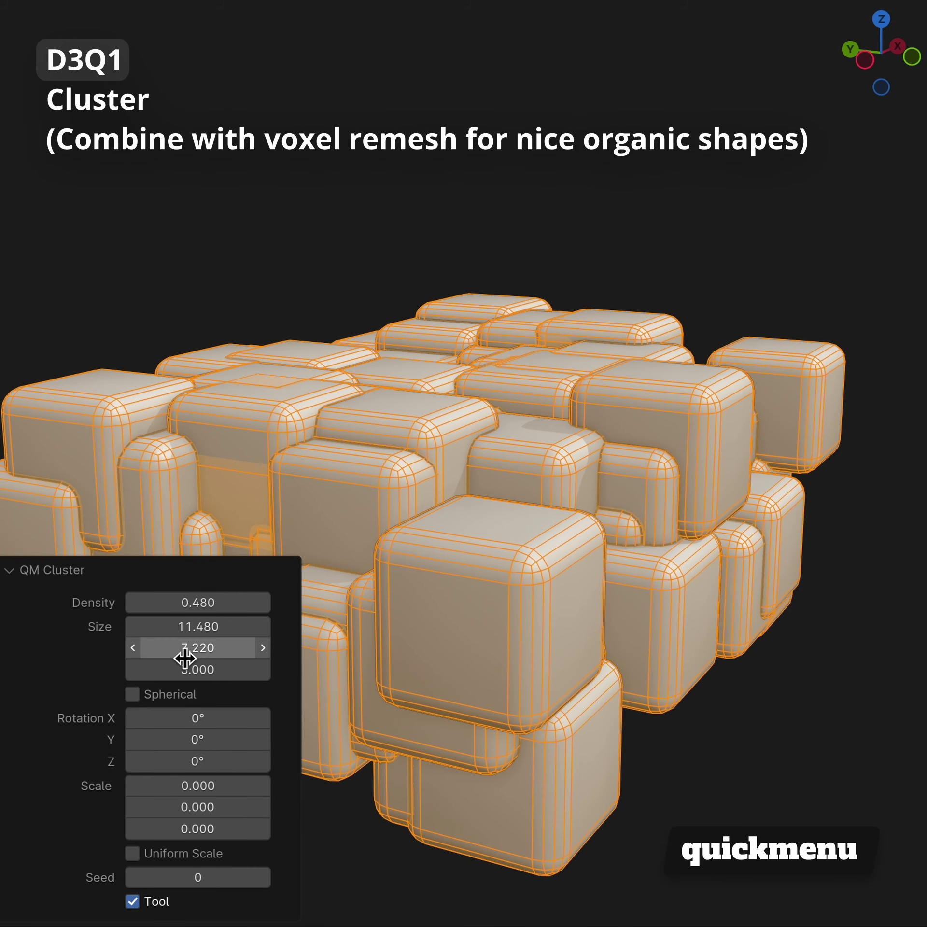
Step: Make the cluster spherical, stretch it along X, randomize rotations and thin it out
click(132, 694)
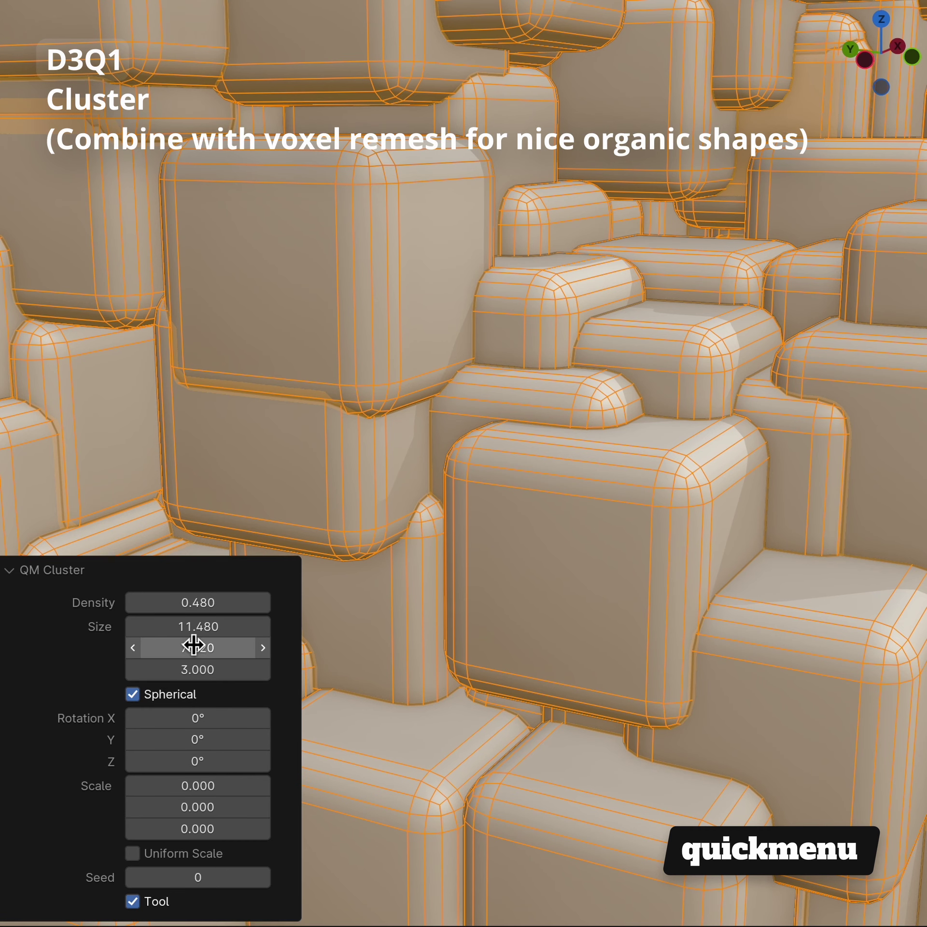
click(198, 626)
text(1)
key(Return)
drag(200, 629, 203, 632)
mouse_move(197, 718)
mouse_down()
mouse_move(204, 761)
mouse_move(253, 761)
mouse_move(243, 761)
mouse_up()
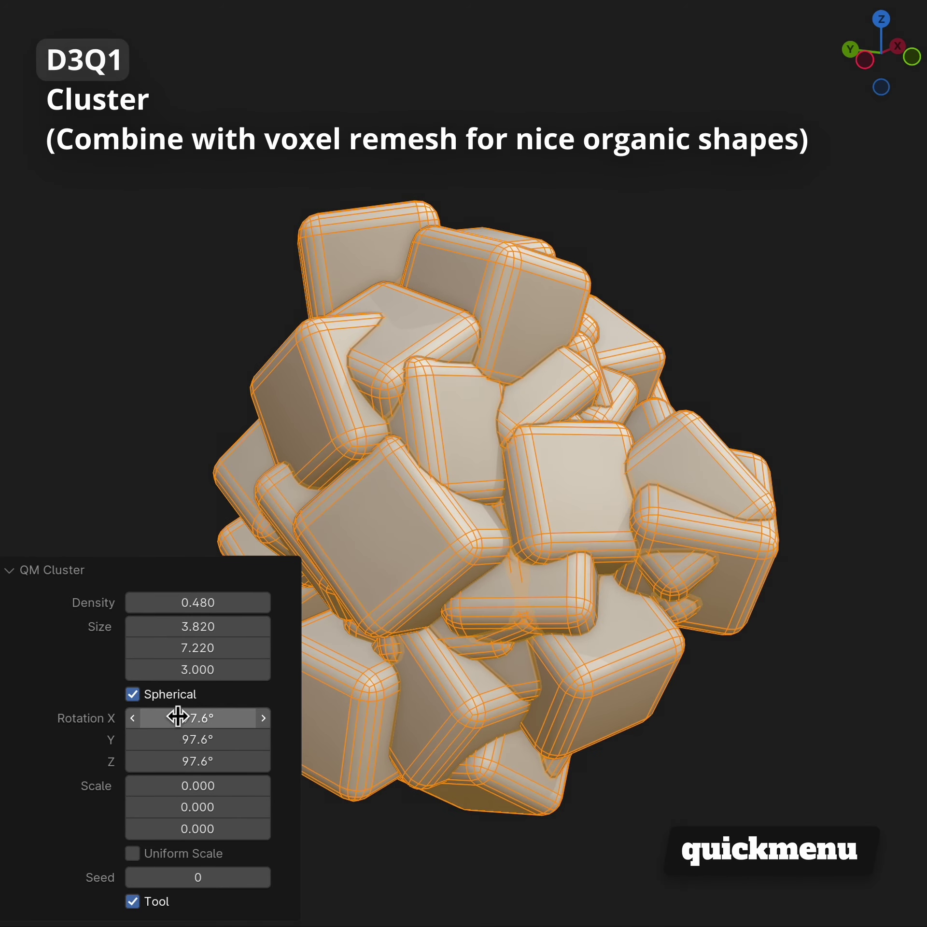
mouse_move(231, 601)
mouse_down()
mouse_move(194, 602)
mouse_move(204, 602)
mouse_up()
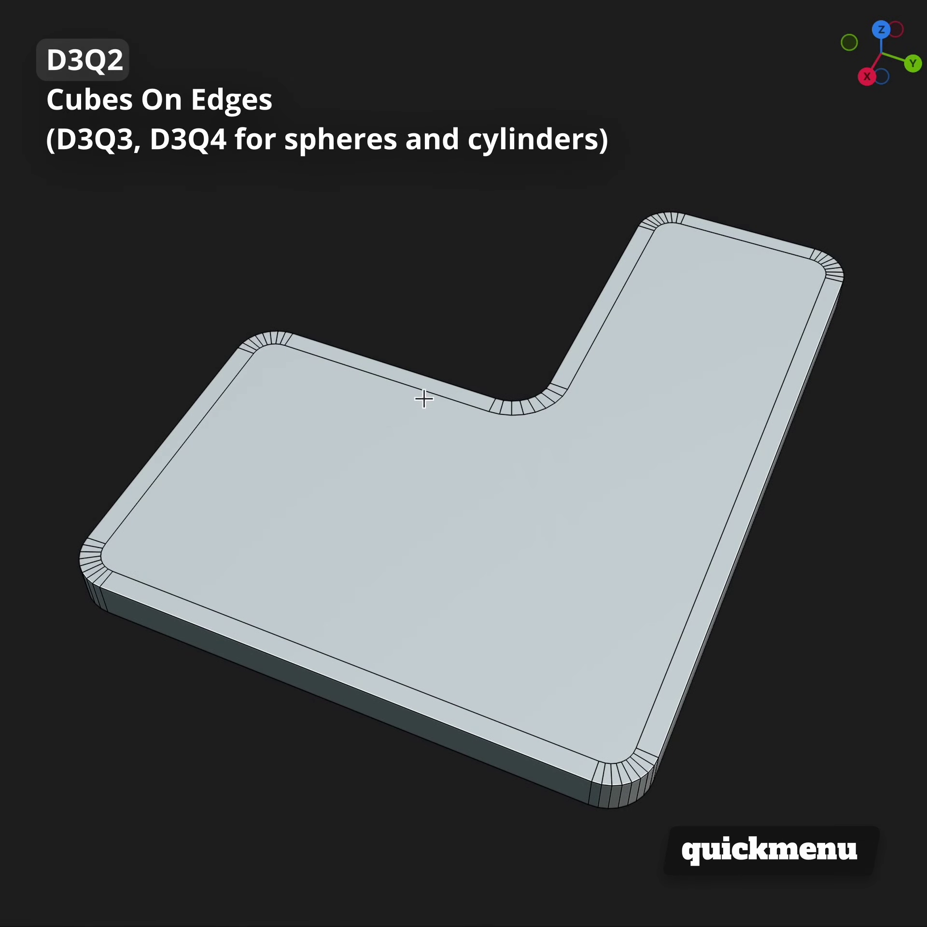
Step: Line the plate outline with small cubes, stretch them taller and lift them along Z
ctrl+click(424, 688)
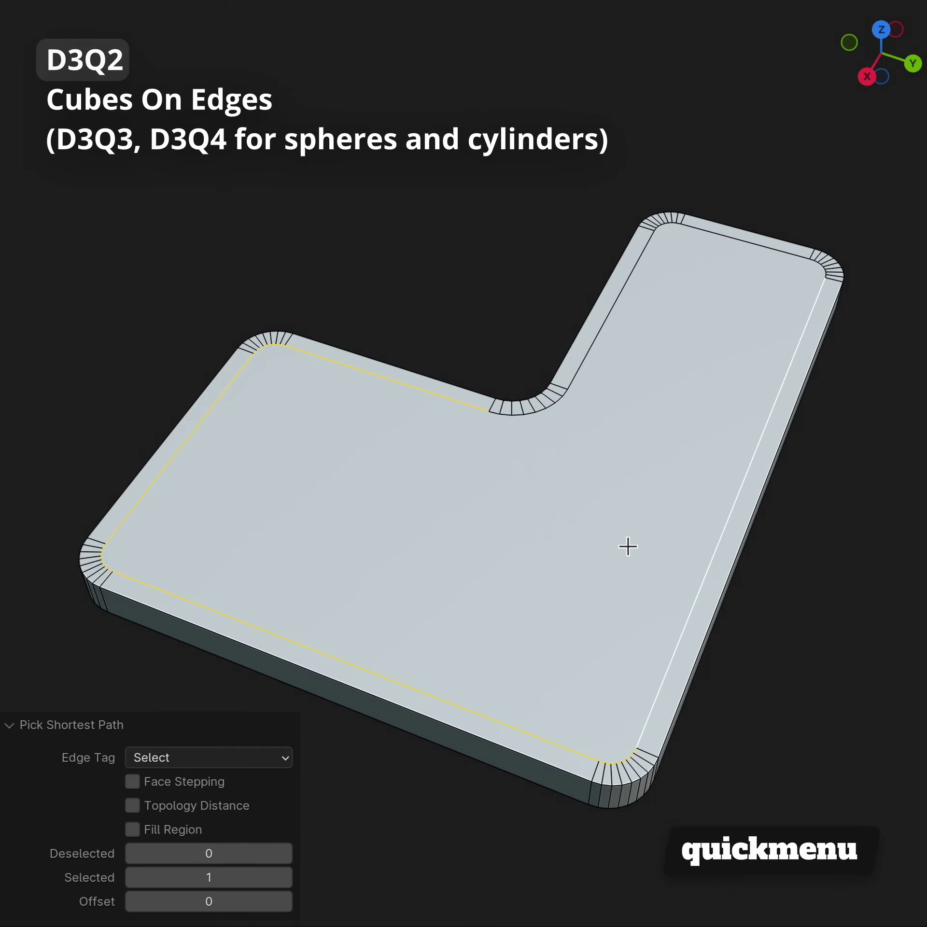
key(d)
key(3)
key(q)
key(2)
mouse_move(193, 833)
mouse_down()
mouse_move(214, 833)
mouse_move(229, 810)
mouse_move(200, 810)
mouse_move(196, 825)
mouse_move(210, 831)
mouse_up()
drag(197, 877, 215, 877)
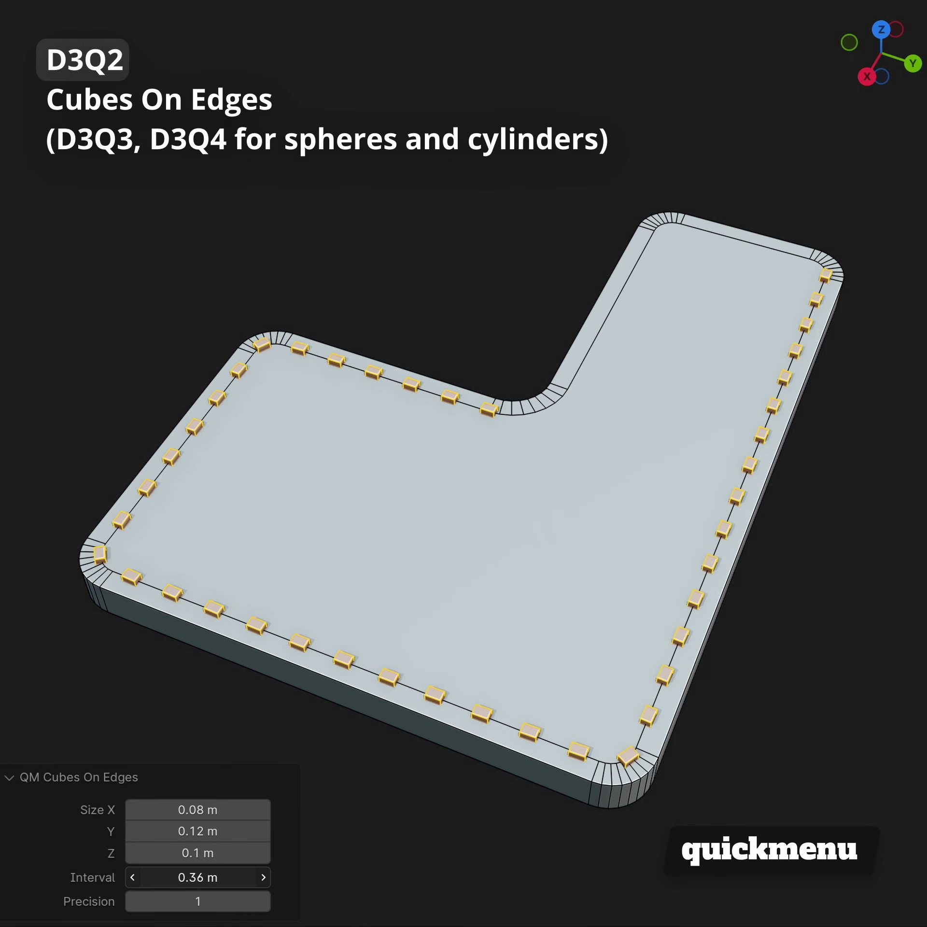
drag(195, 853, 404, 768)
key(g)
key(z)
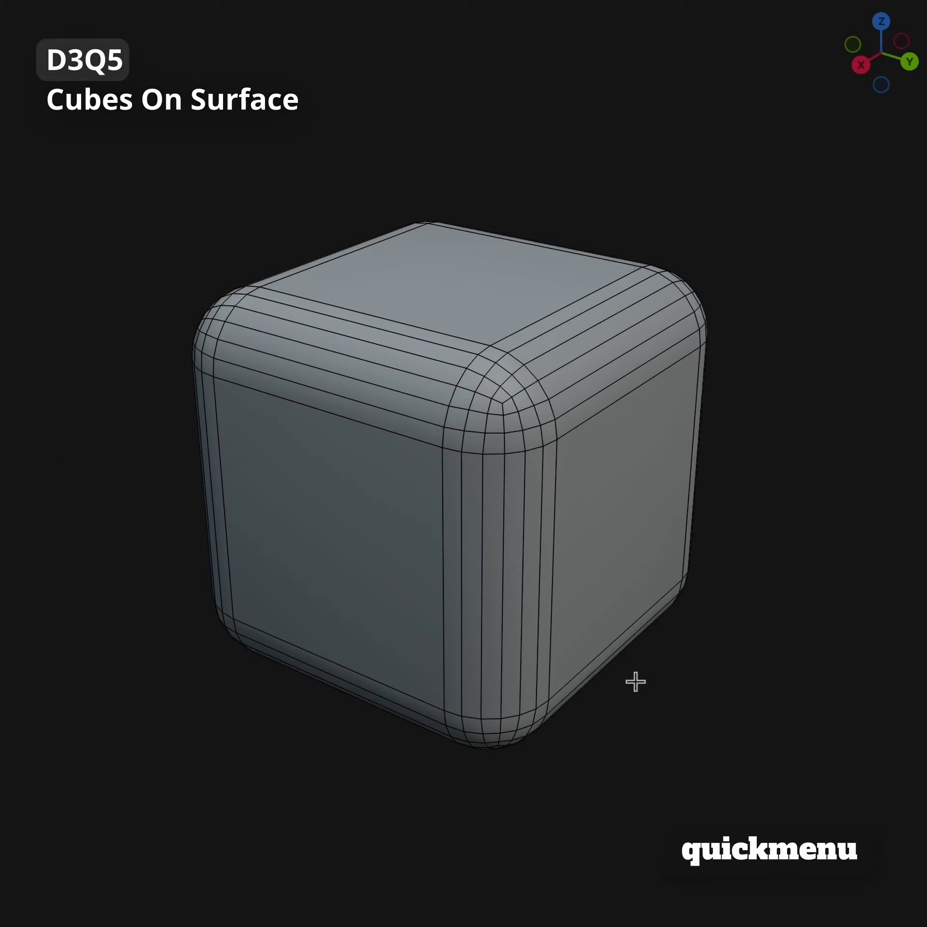
Step: Scatter sparse cubes over the rounded cube, stretched into thin sticks
click(515, 559)
key(q)
key(3)
key(g)
key(5)
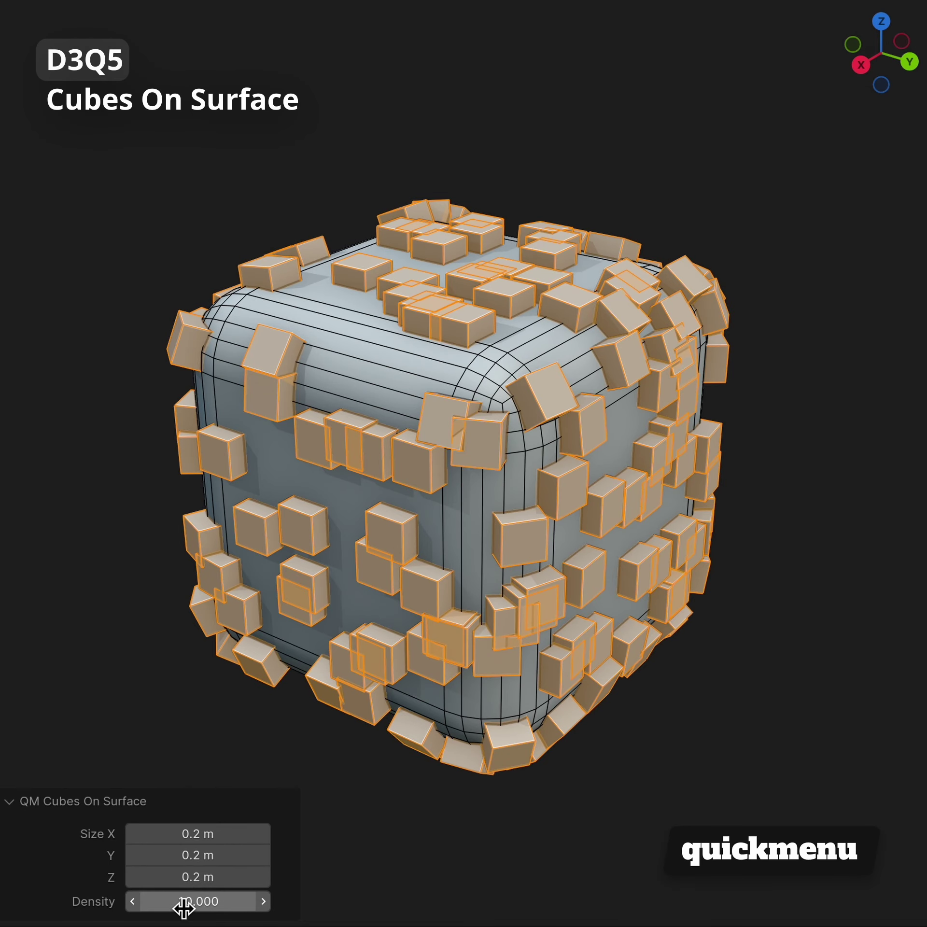
drag(182, 902, 156, 902)
mouse_move(211, 877)
mouse_down()
mouse_move(219, 877)
mouse_move(146, 855)
mouse_move(258, 854)
mouse_move(211, 855)
mouse_up()
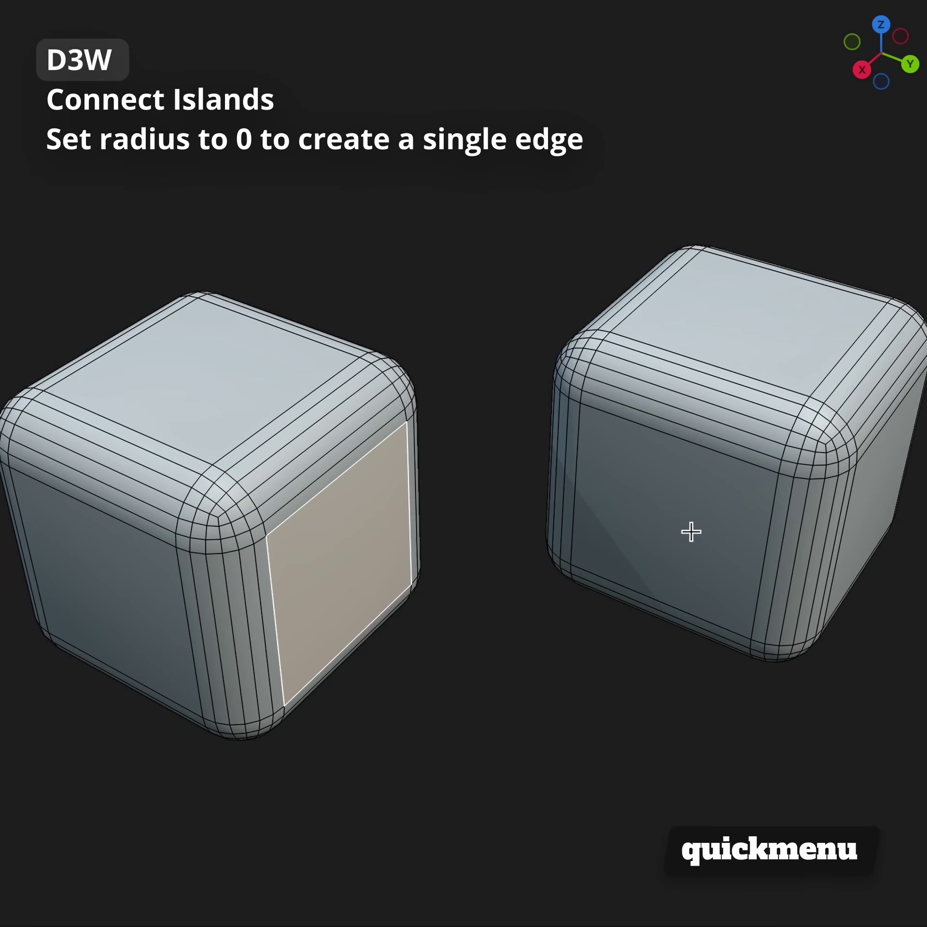
shift+click(691, 532)
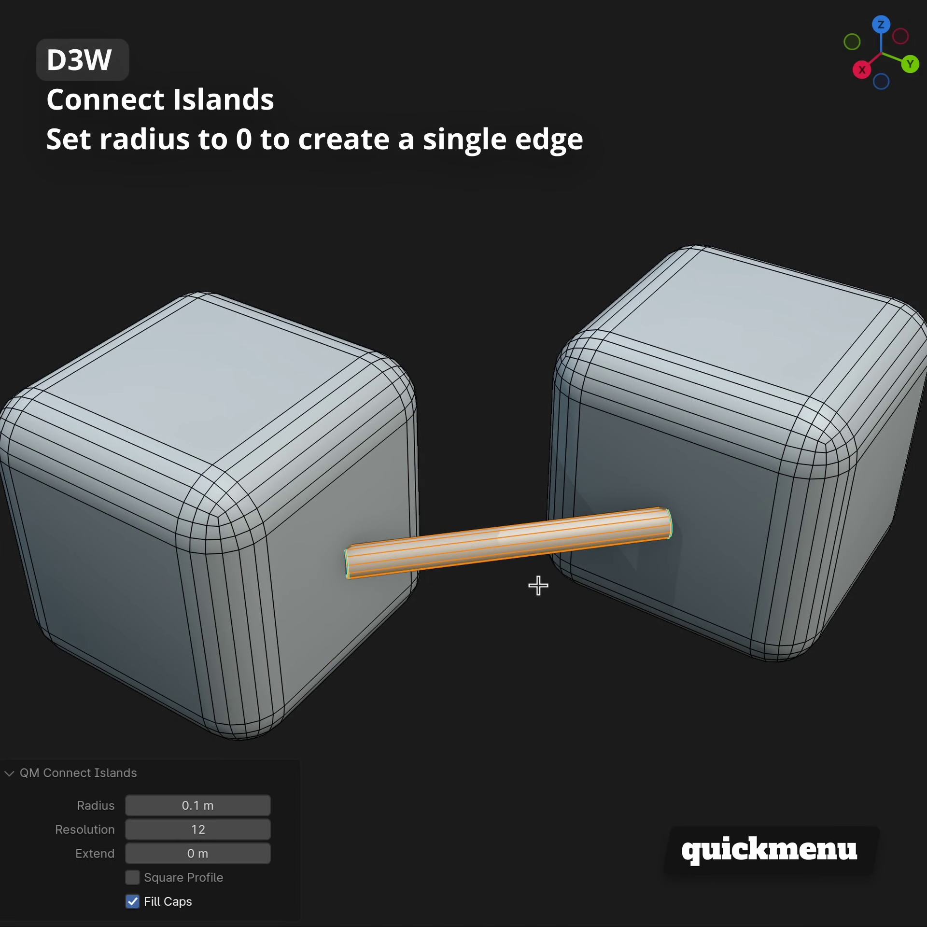
Step: Thicken the bridge between the rounded cubes to 0.4 m radius and shorten its extension
drag(197, 805, 212, 805)
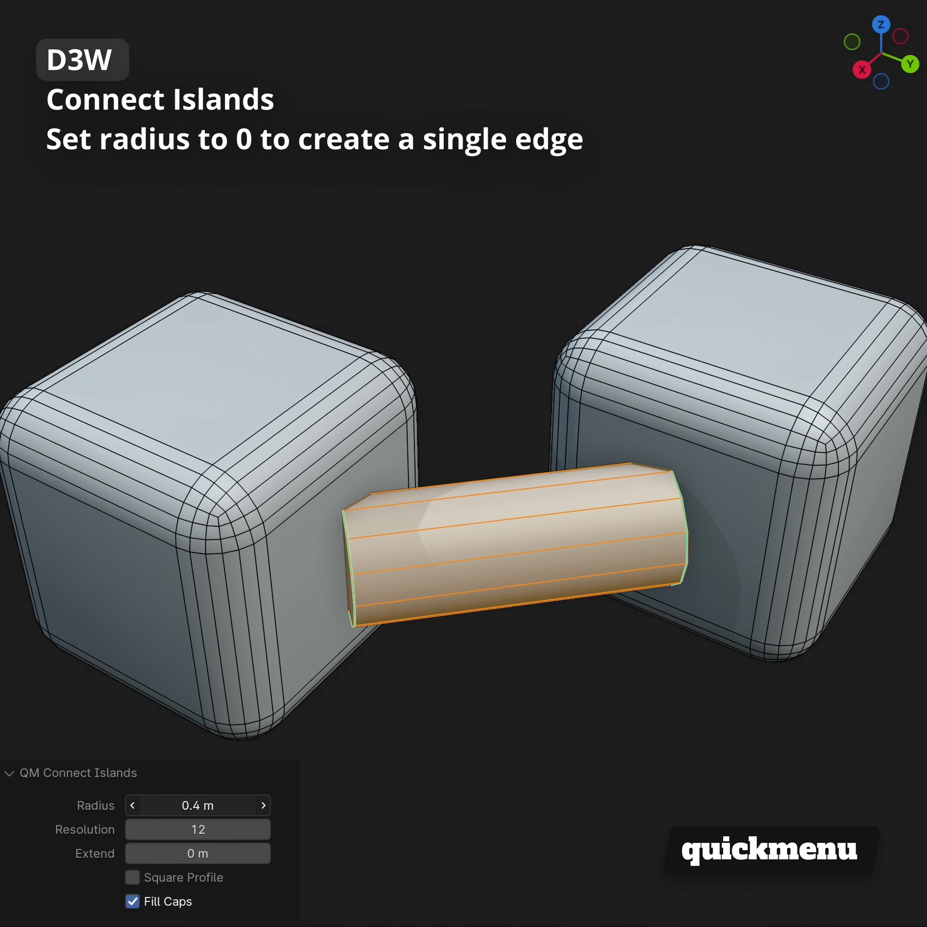
click(183, 875)
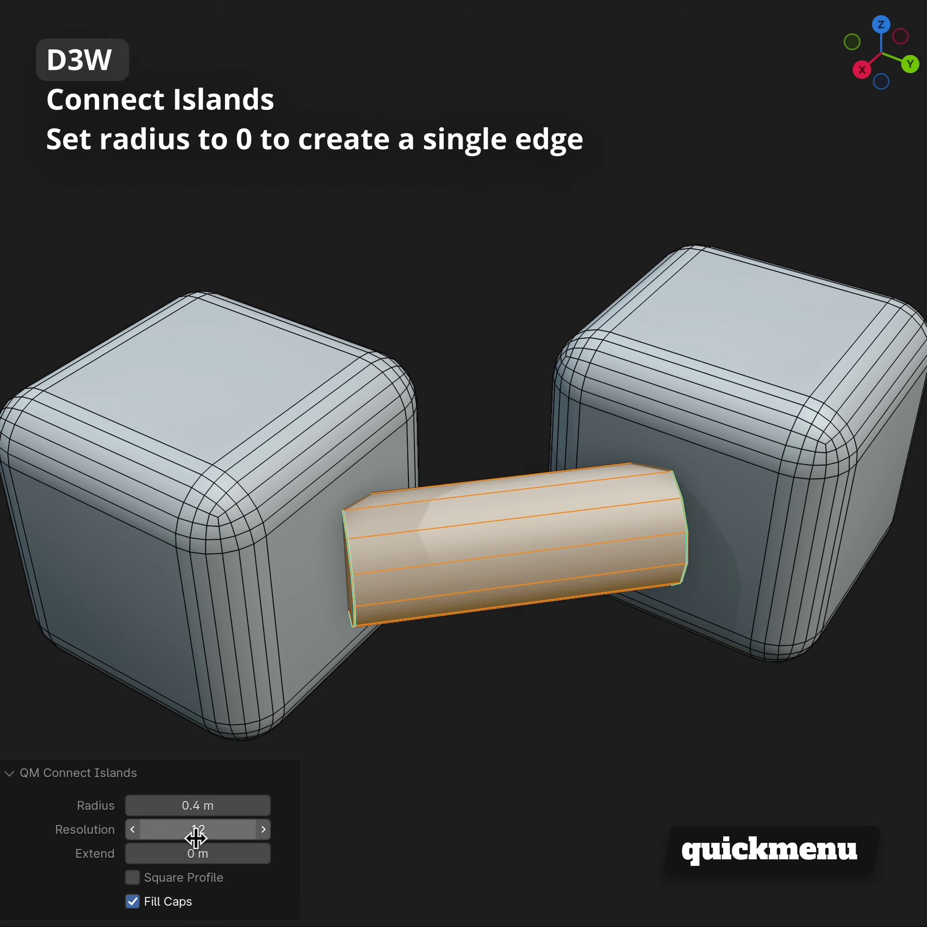
mouse_move(197, 853)
mouse_down()
mouse_move(161, 854)
mouse_move(219, 853)
mouse_up()
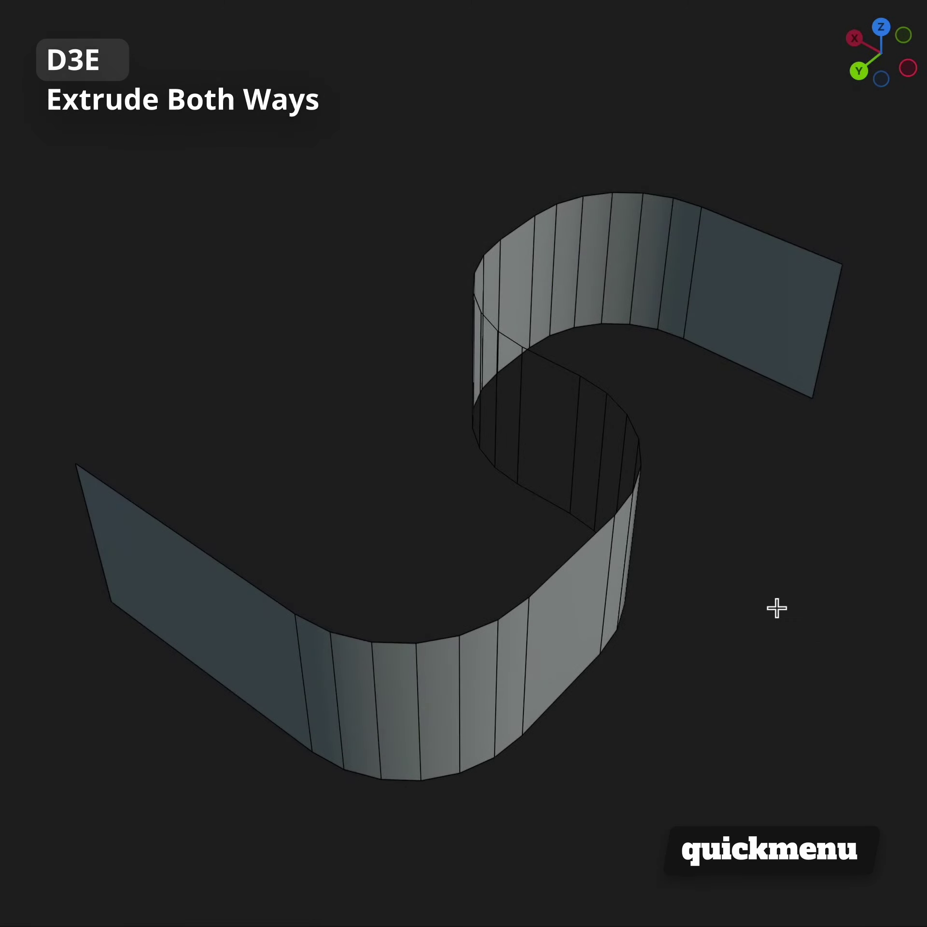
Step: Extrude the whole S-shaped strip both ways into a wall of depth 0.420
mouse_move(456, 648)
middle_down()
mouse_move(644, 640)
mouse_move(753, 609)
middle_up()
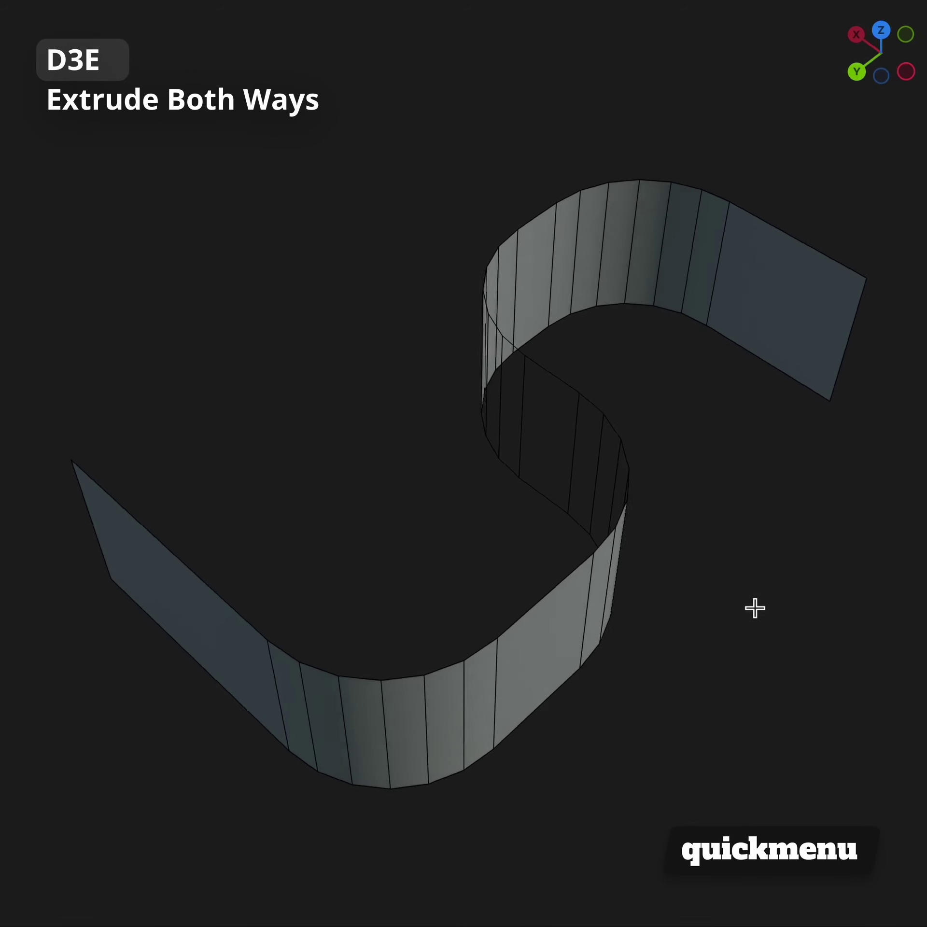
key(a)
key(d)
key(3)
key(e)
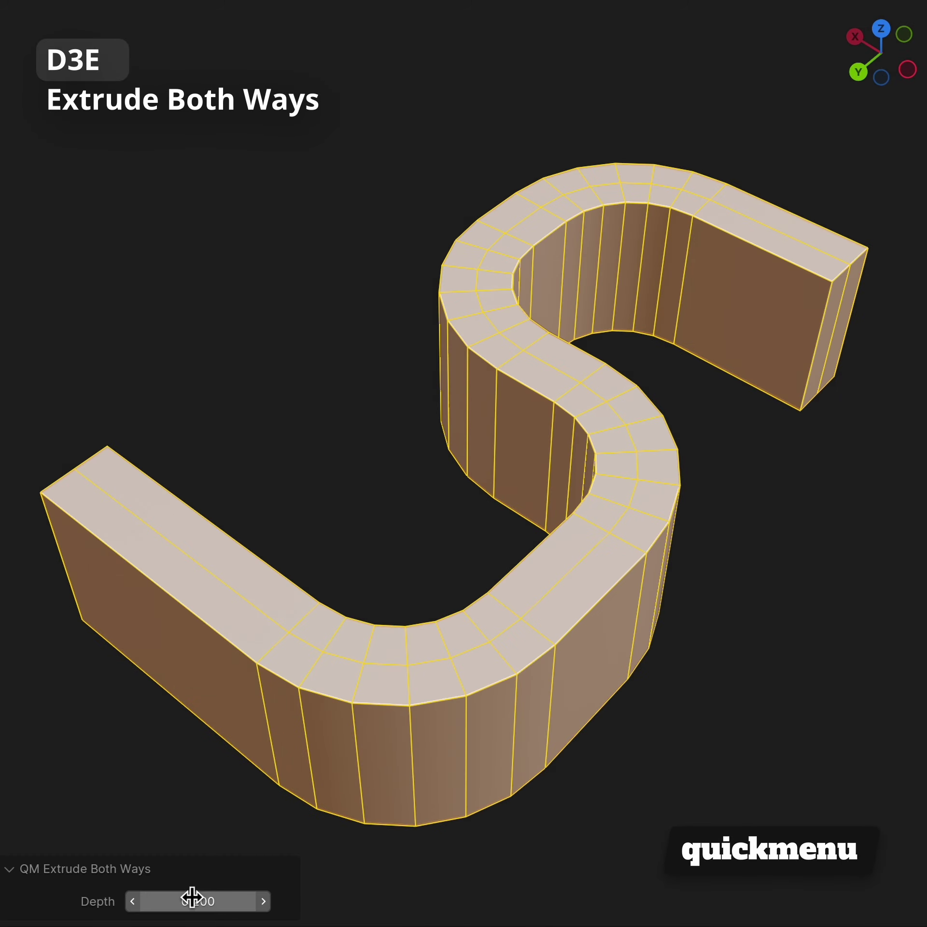
drag(192, 898, 205, 897)
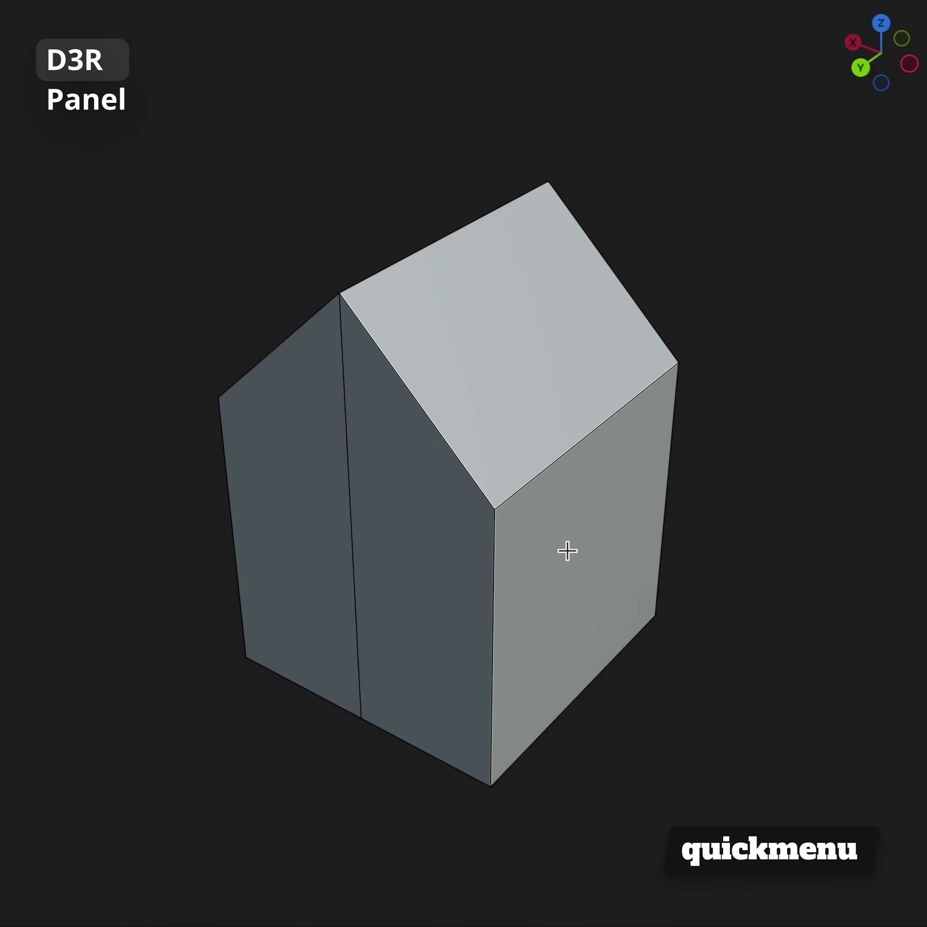
Step: Turn the left and right wall faces into offset panels
click(567, 551)
key(alt+z)
shift+click(328, 458)
key(alt+z)
key(d)
key(3)
key(r)
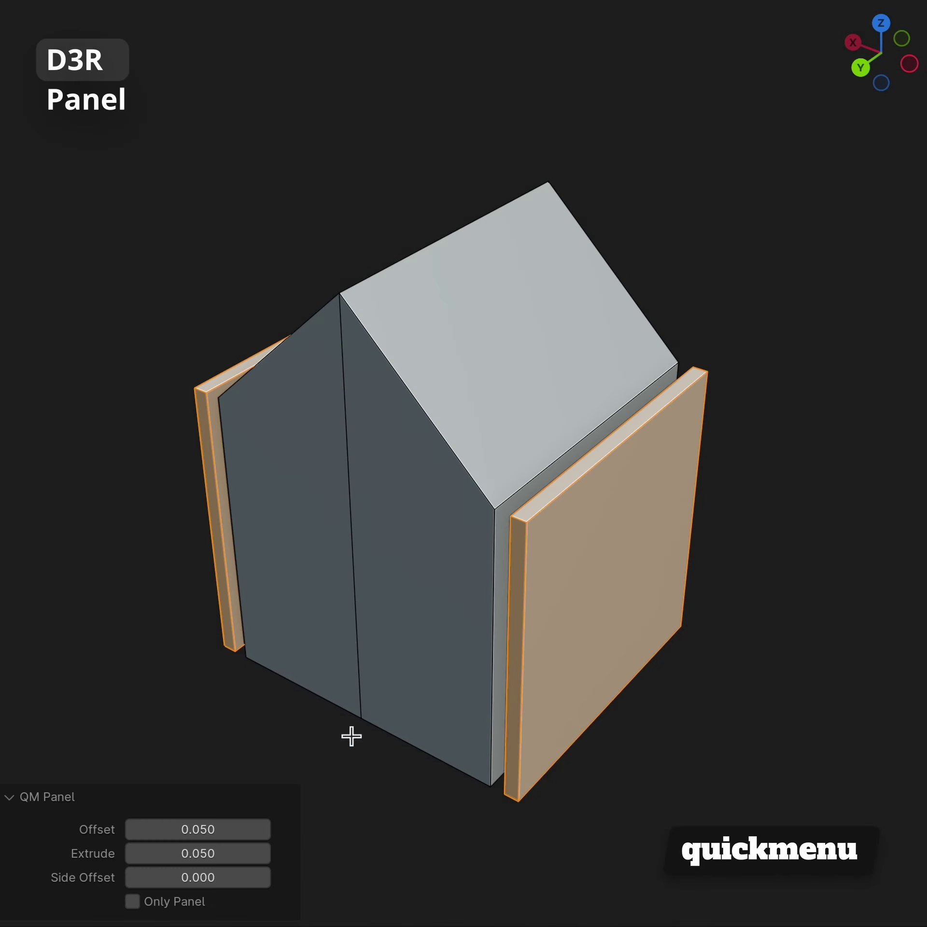
mouse_move(197, 829)
mouse_down()
mouse_move(224, 829)
mouse_move(196, 829)
mouse_move(243, 860)
mouse_move(210, 860)
mouse_move(178, 877)
mouse_move(276, 878)
mouse_move(186, 878)
mouse_up()
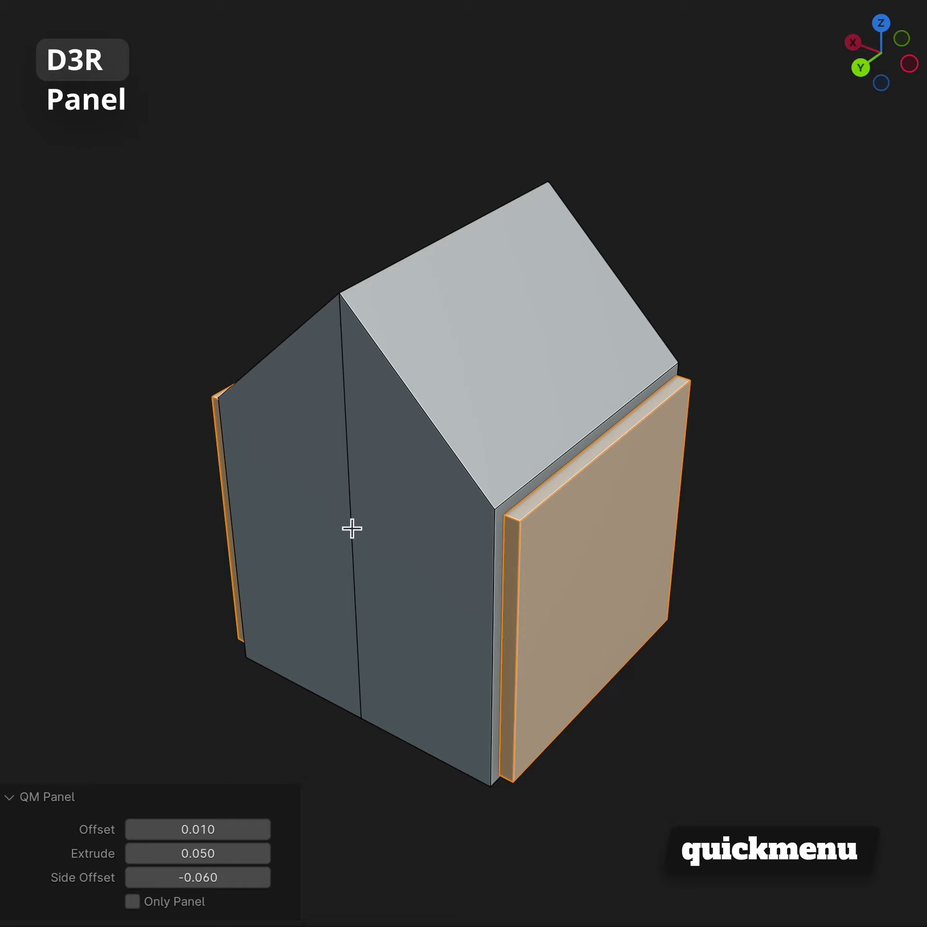
Step: Add an overhanging offset panel over the roof face
click(503, 355)
key(alt+z)
key(alt+z)
key(q)
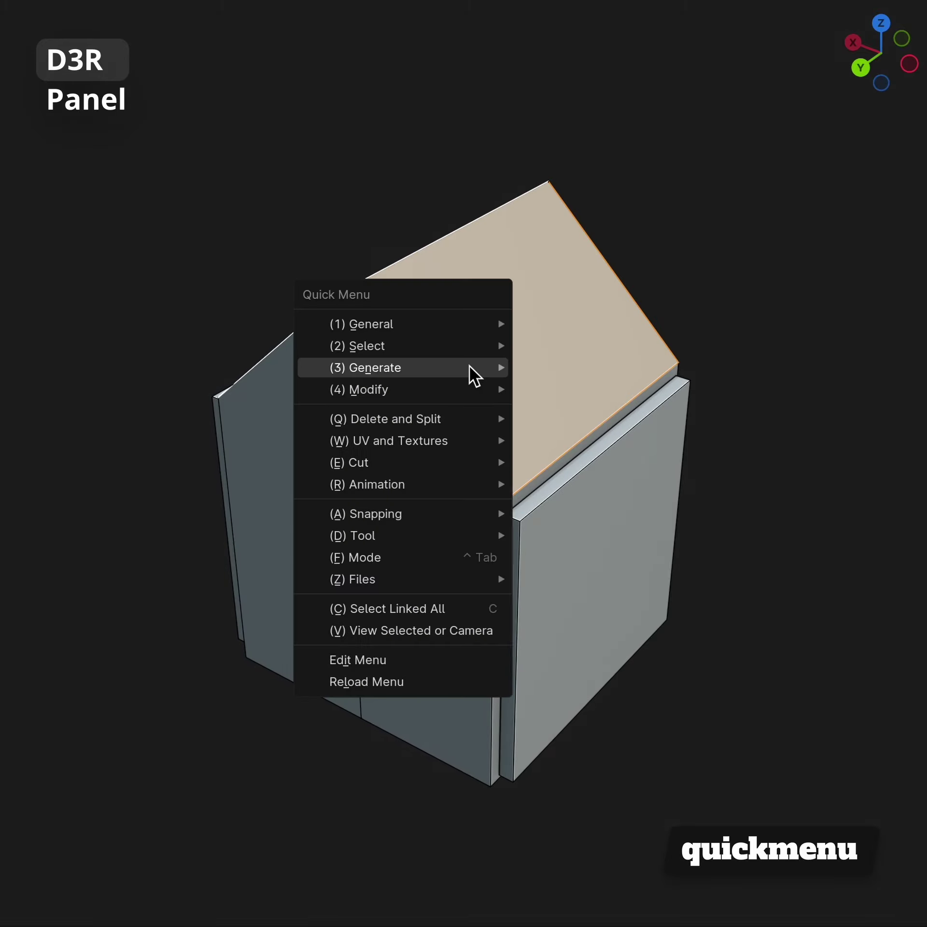
key(3)
key(p)
mouse_move(185, 826)
mouse_down()
mouse_move(208, 826)
mouse_move(181, 826)
mouse_move(220, 853)
mouse_move(204, 853)
mouse_move(210, 877)
mouse_move(221, 878)
mouse_up()
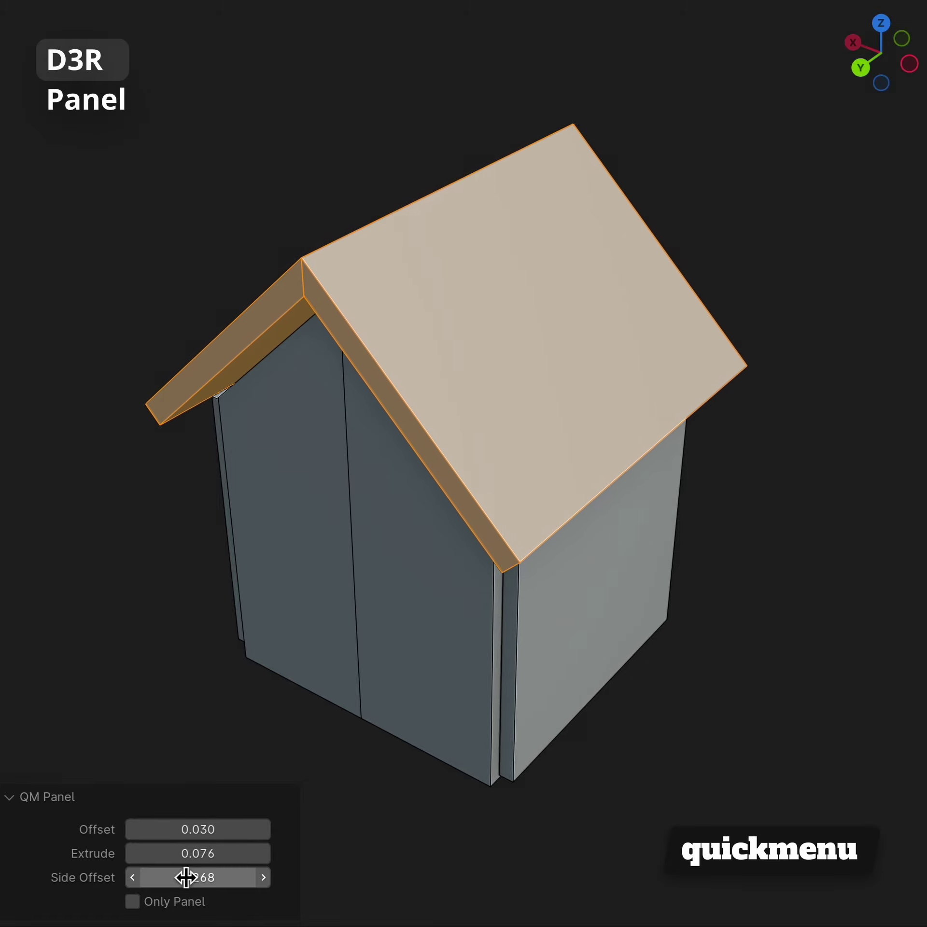
Step: Delete the original house body, leaving only the panel shell
key(x)
click(382, 560)
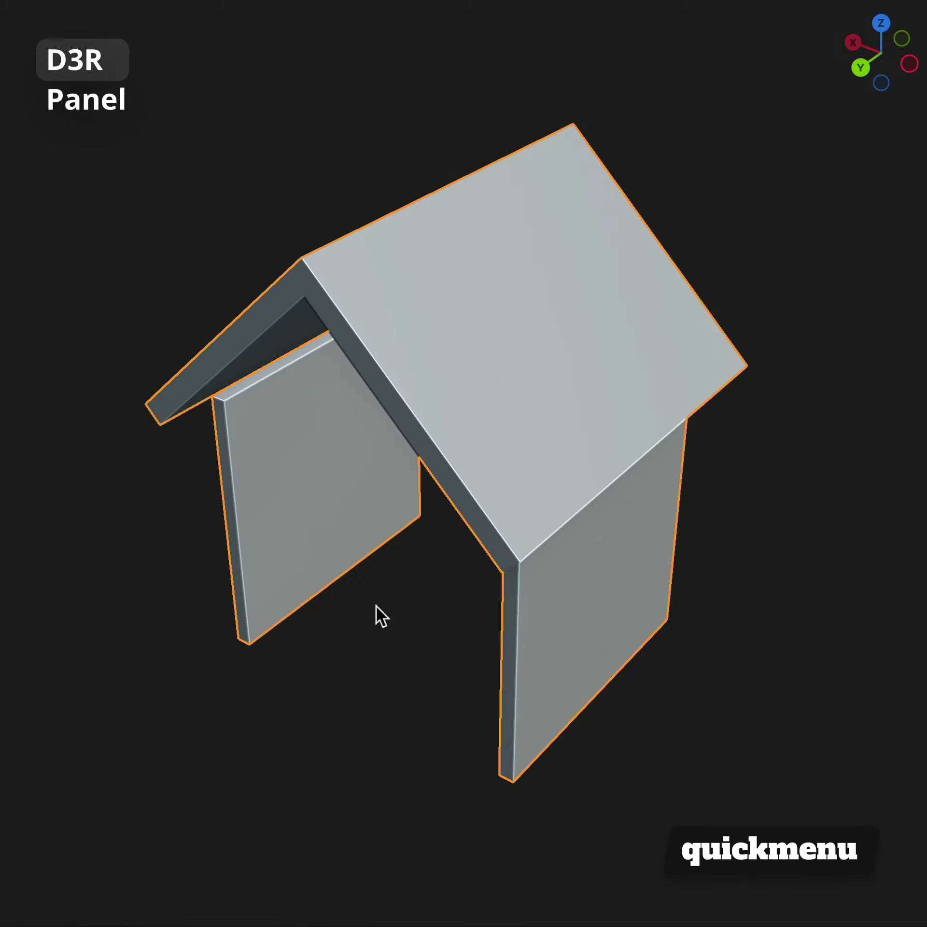
mouse_move(376, 606)
middle_down()
mouse_move(549, 541)
mouse_move(615, 534)
mouse_move(414, 549)
middle_up()
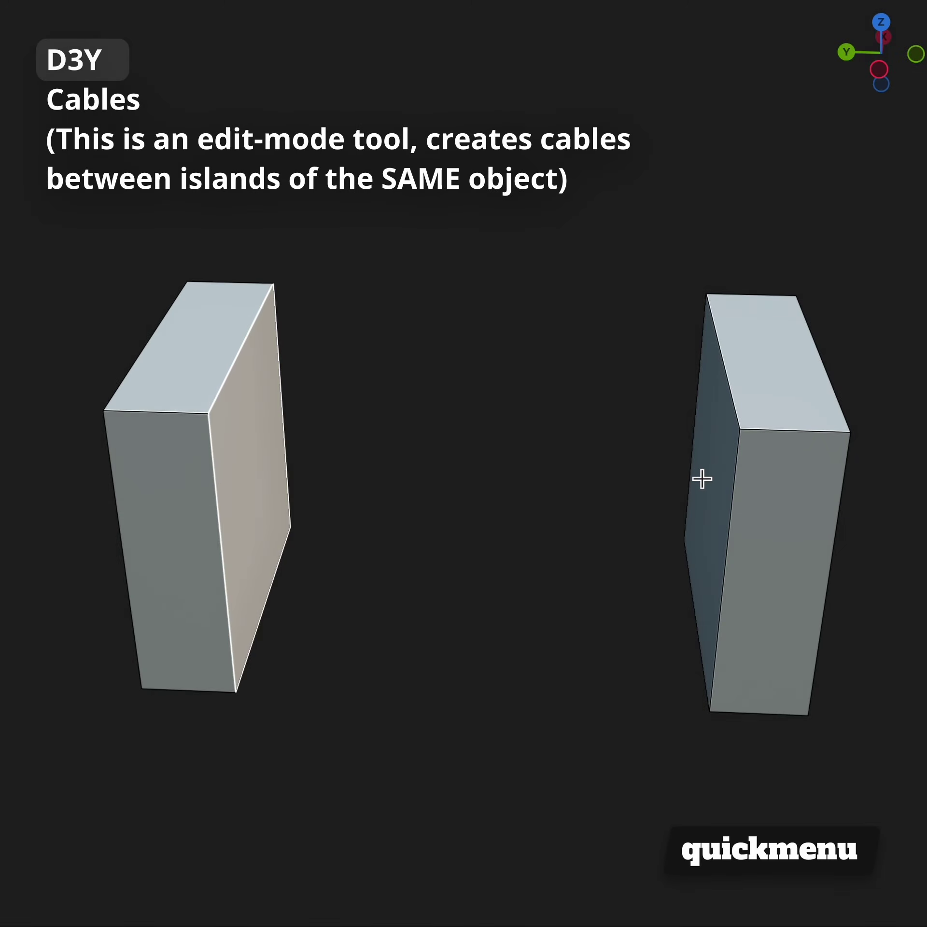
Step: Hang many randomly drooping cables from the right box's inner face to the other box
shift+click(703, 479)
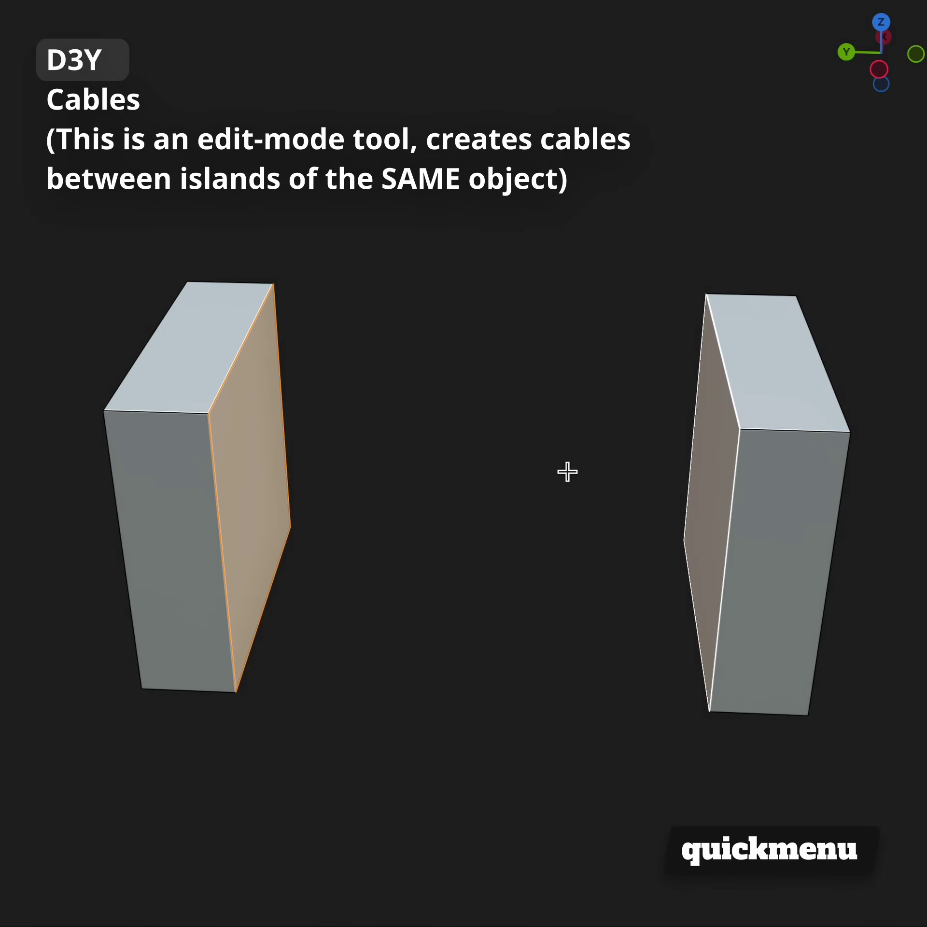
key(d)
key(3)
key(y)
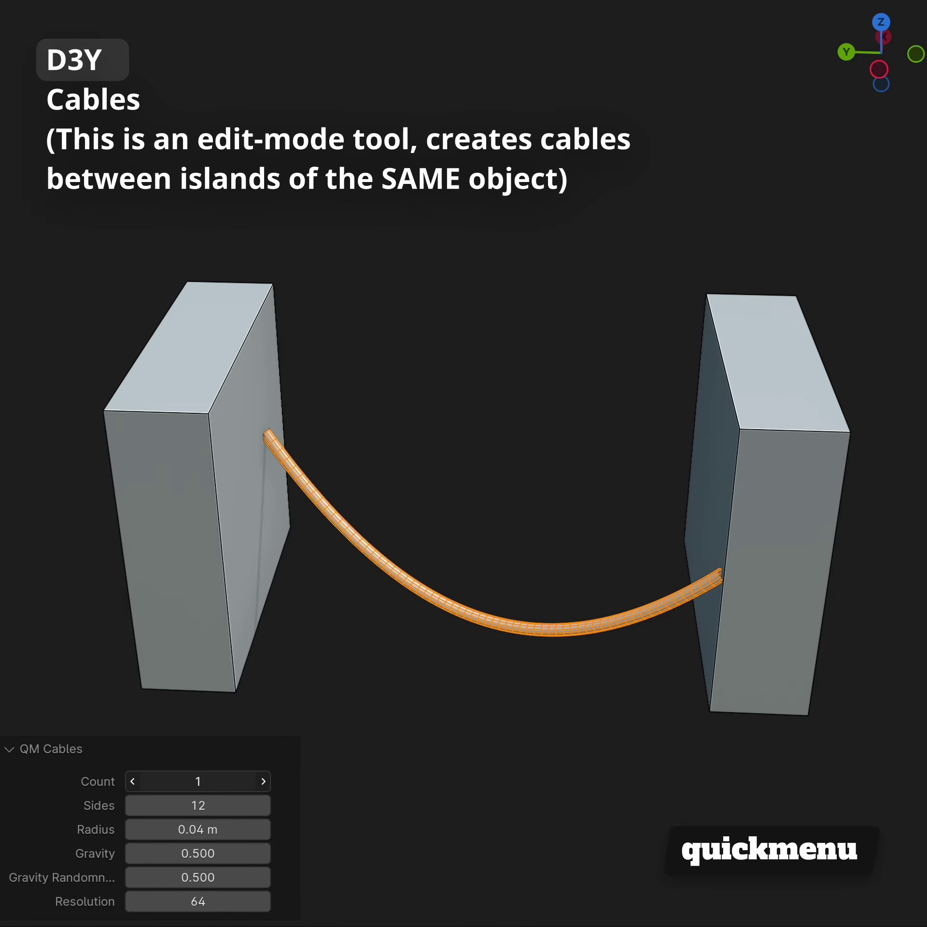
drag(198, 781, 229, 782)
mouse_move(194, 843)
mouse_down()
mouse_move(160, 843)
mouse_move(253, 877)
mouse_move(146, 853)
mouse_move(205, 854)
mouse_up()
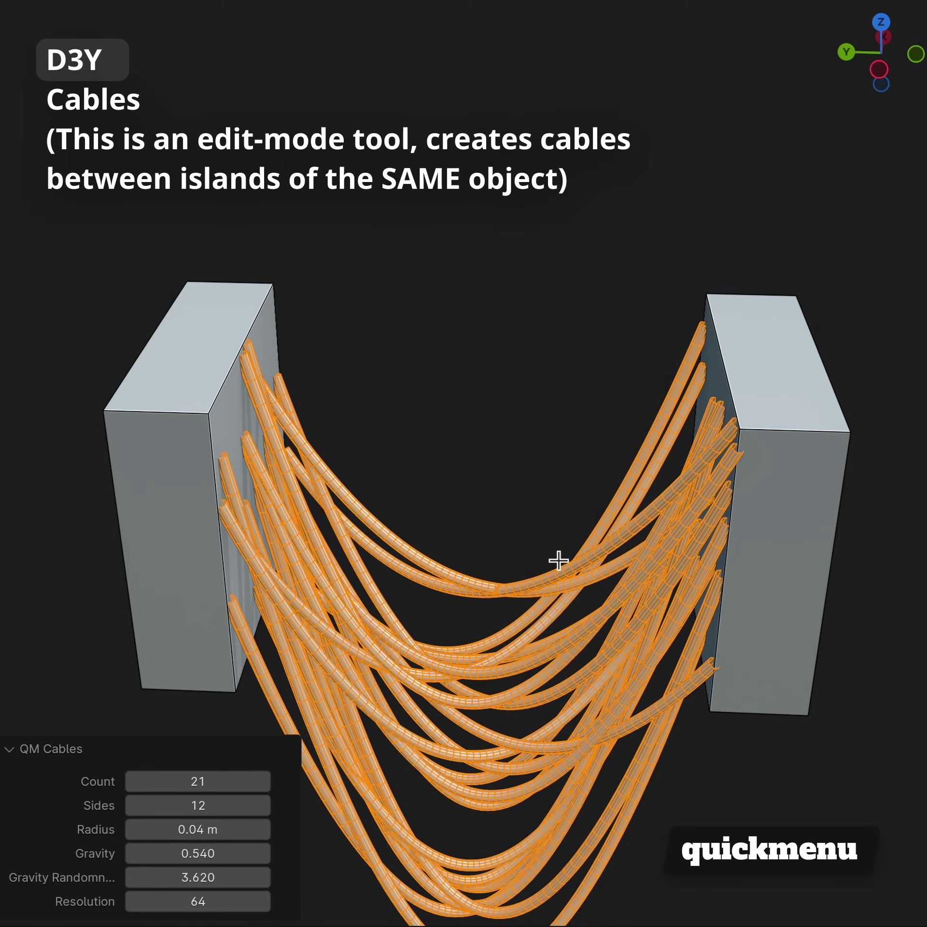
mouse_move(558, 561)
shift+middle_down()
mouse_move(560, 421)
mouse_move(419, 403)
mouse_move(150, 423)
shift+middle_up()
Step: Wrap the three cubes in a remeshed convex-hull blob with offset 0.710
key(Tab)
click(549, 345)
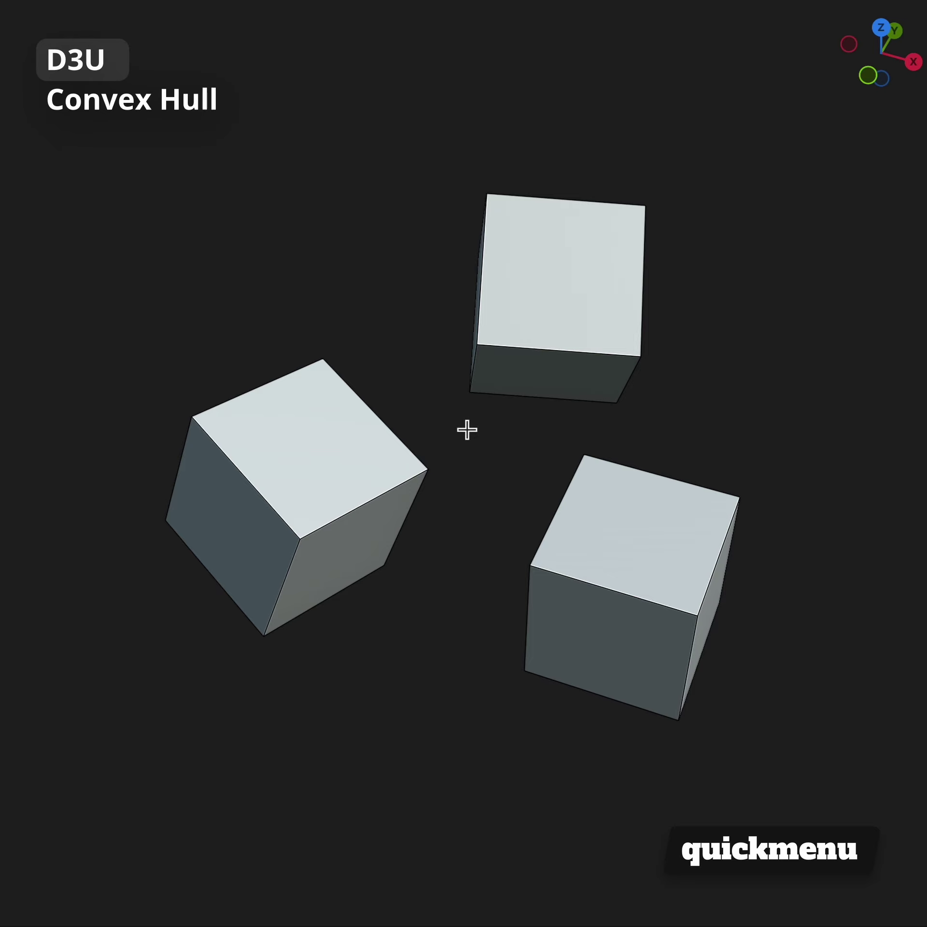
key(d)
key(3)
key(u)
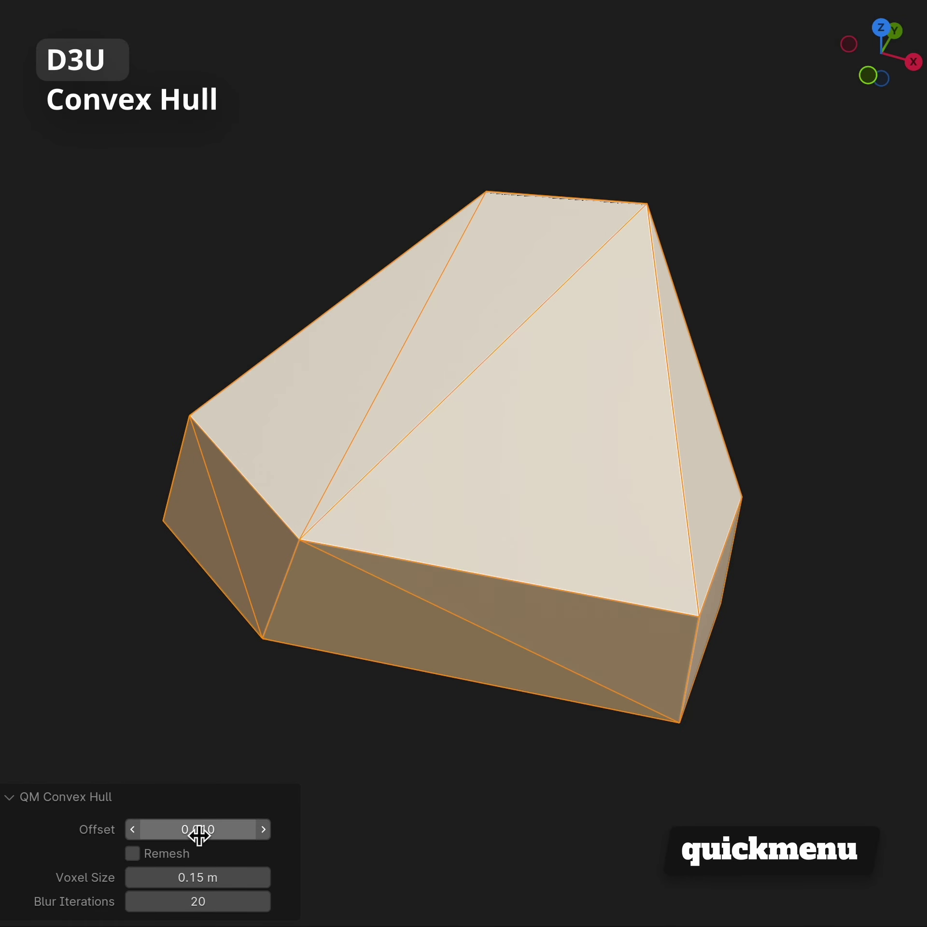
mouse_move(197, 829)
mouse_down()
mouse_move(214, 829)
mouse_move(214, 902)
mouse_move(243, 902)
mouse_up()
click(173, 854)
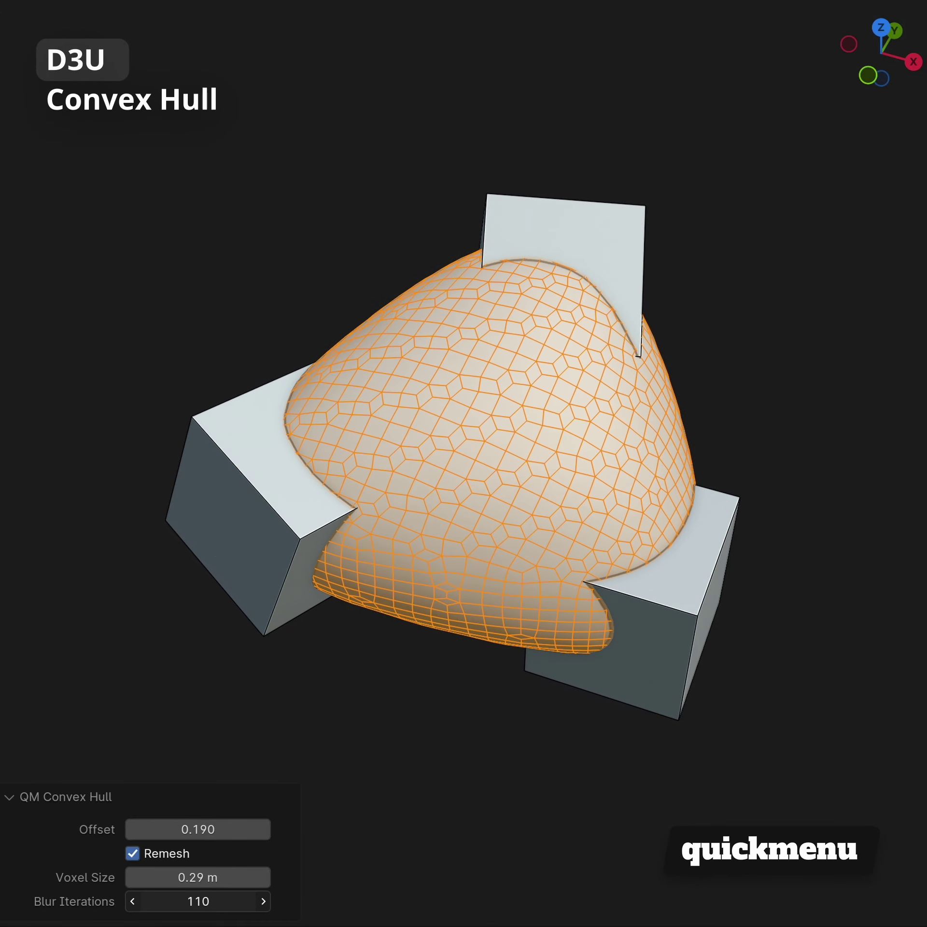
mouse_move(202, 829)
mouse_down()
mouse_move(243, 829)
mouse_move(236, 829)
mouse_up()
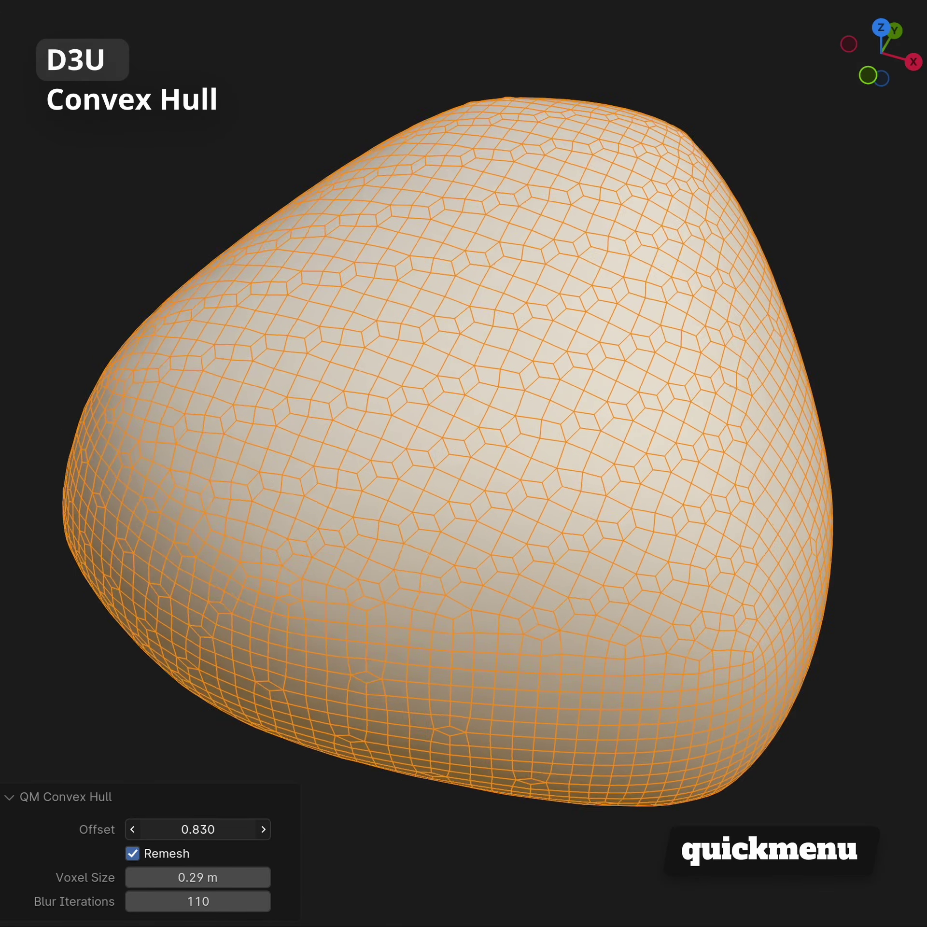
key(shift+z)
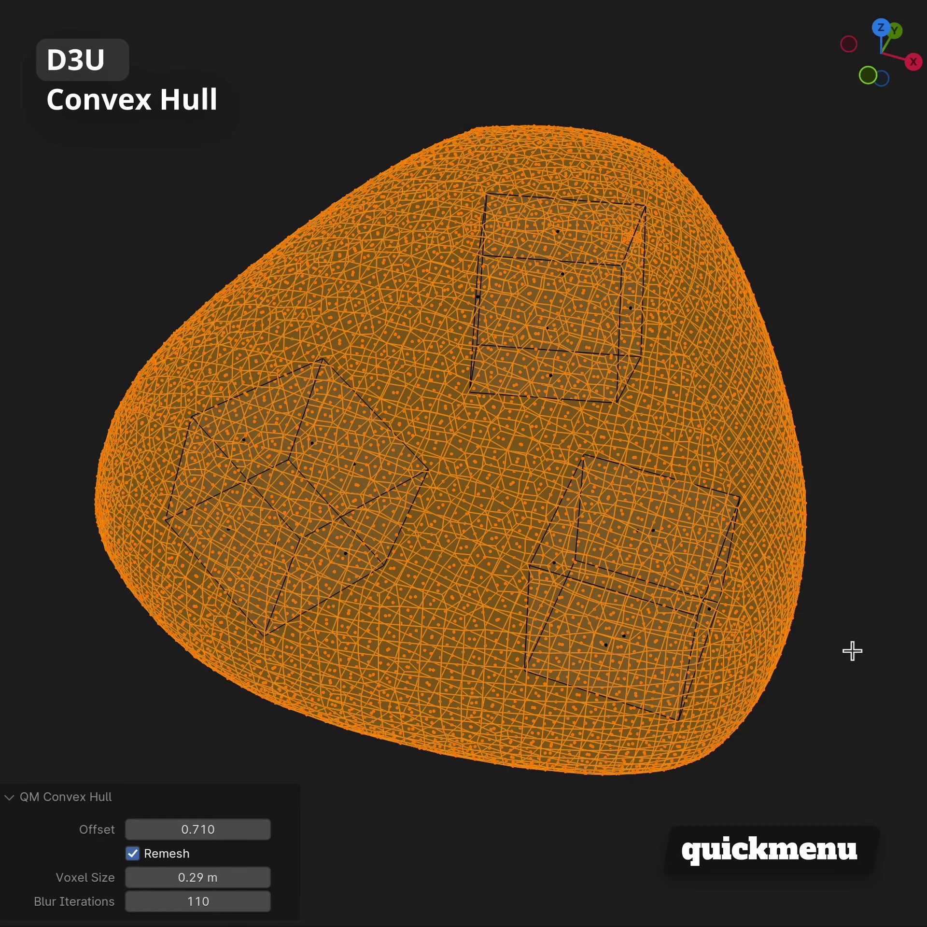
mouse_move(851, 652)
middle_down()
mouse_move(740, 611)
mouse_move(657, 517)
mouse_move(589, 485)
middle_up()
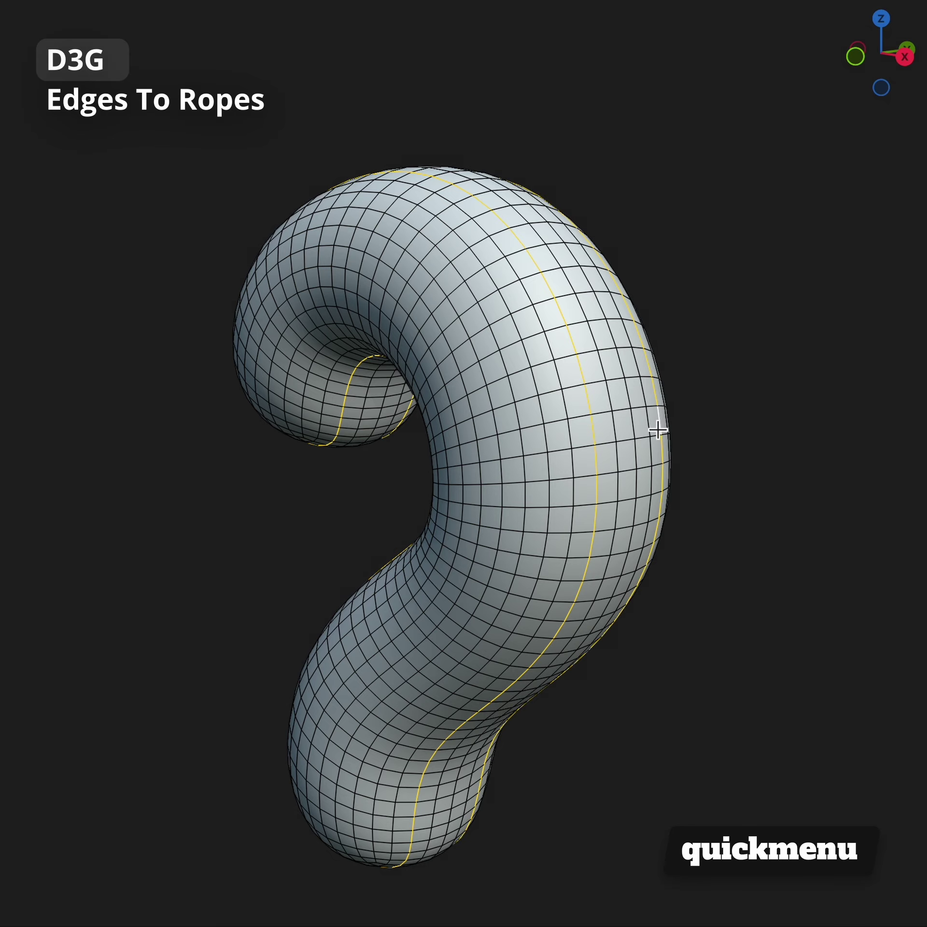
Step: Convert the selected edges into ropes with 6 threads, 0.26 m radius and 6 turns
key(q)
key(e)
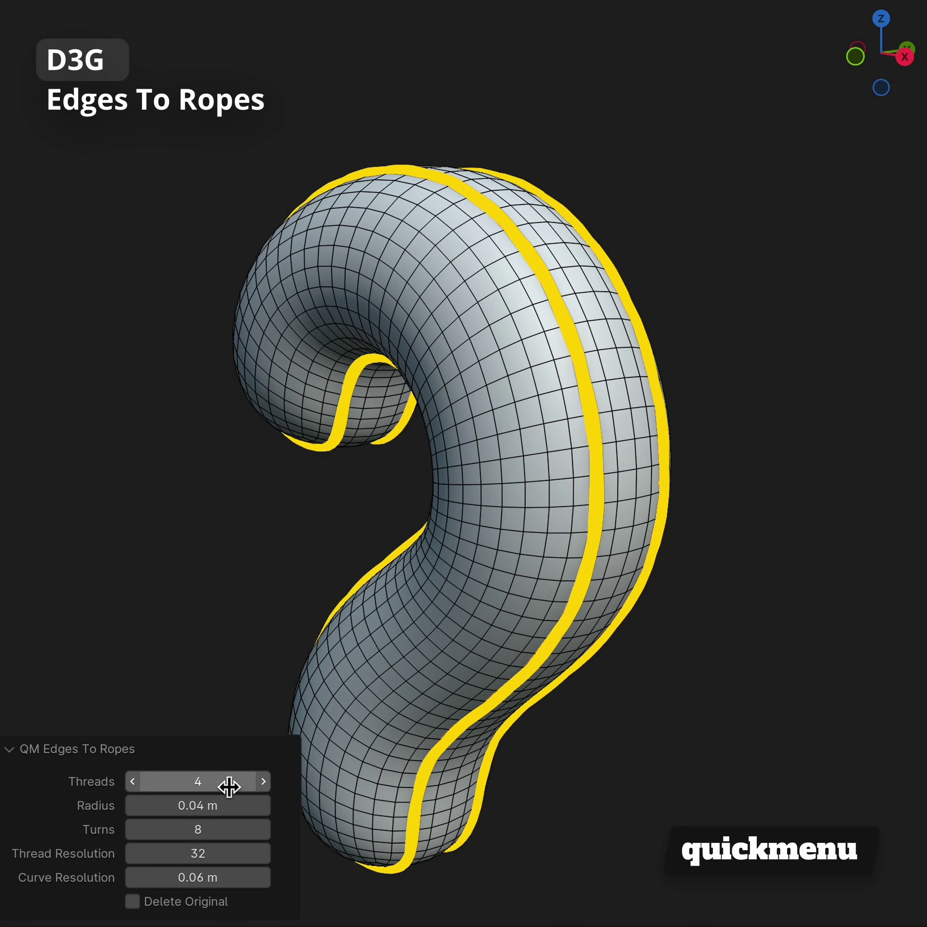
mouse_move(198, 805)
mouse_down()
mouse_move(229, 806)
mouse_move(190, 788)
mouse_up()
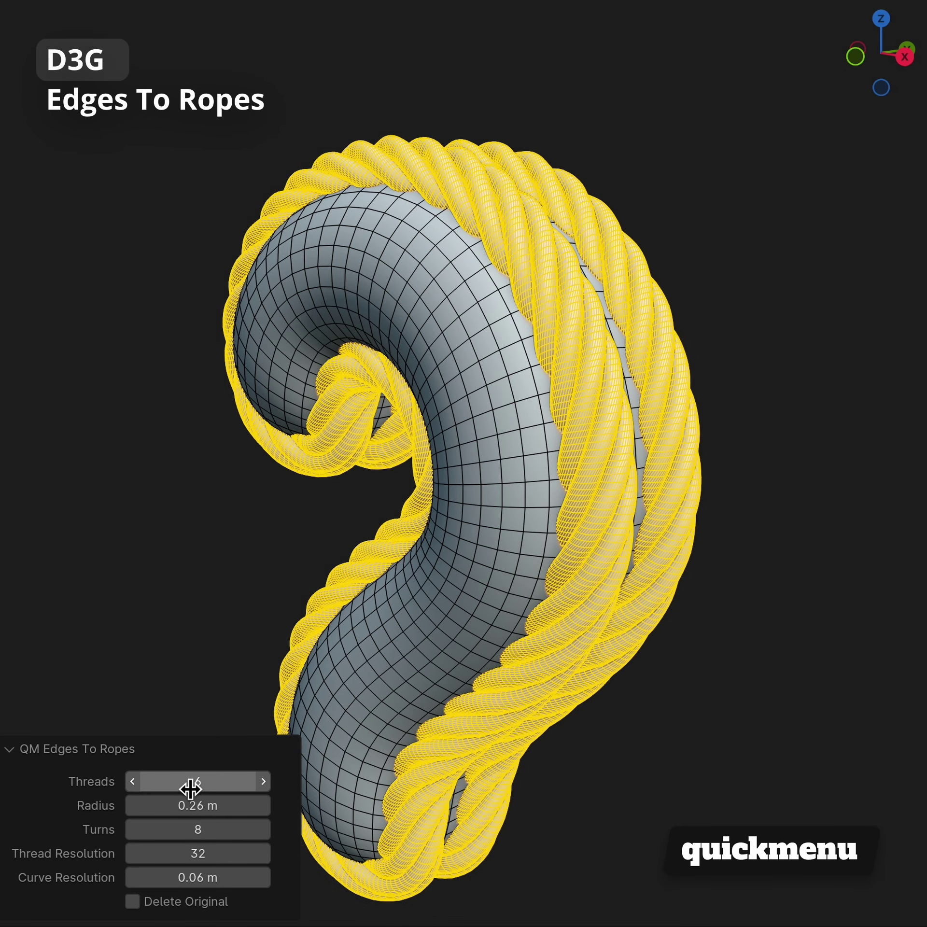
click(133, 830)
click(134, 831)
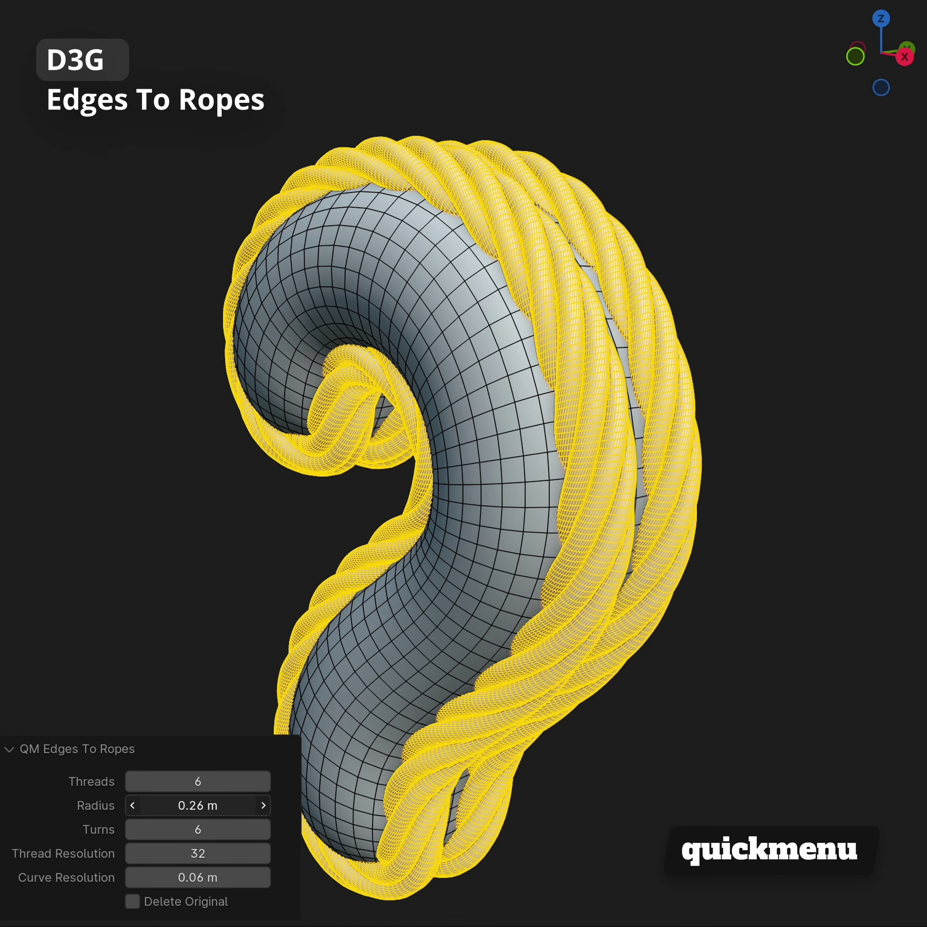
drag(133, 806, 146, 805)
click(859, 572)
mouse_move(858, 571)
middle_down()
mouse_move(813, 605)
mouse_move(491, 568)
mouse_move(370, 533)
mouse_move(240, 529)
mouse_move(86, 561)
mouse_move(863, 581)
middle_up()
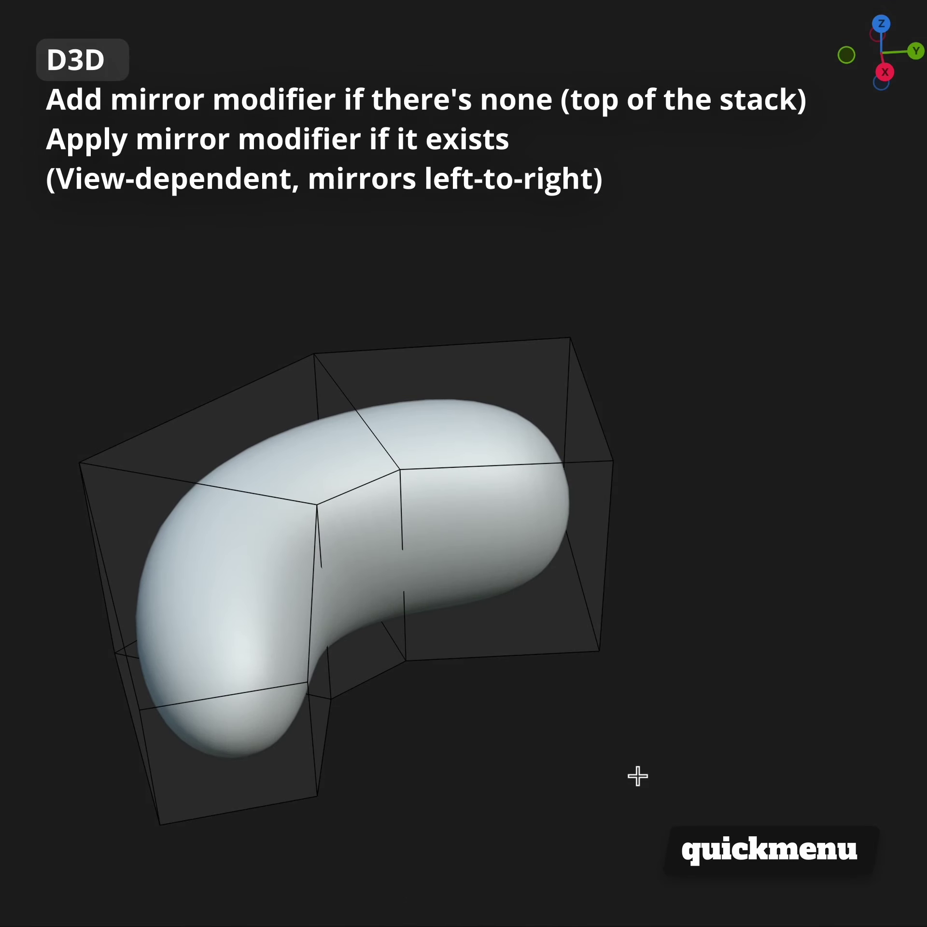
Step: Mirror the selected mesh's cage left-to-right with the Quick Menu Mirror command
click(703, 720)
key(r)
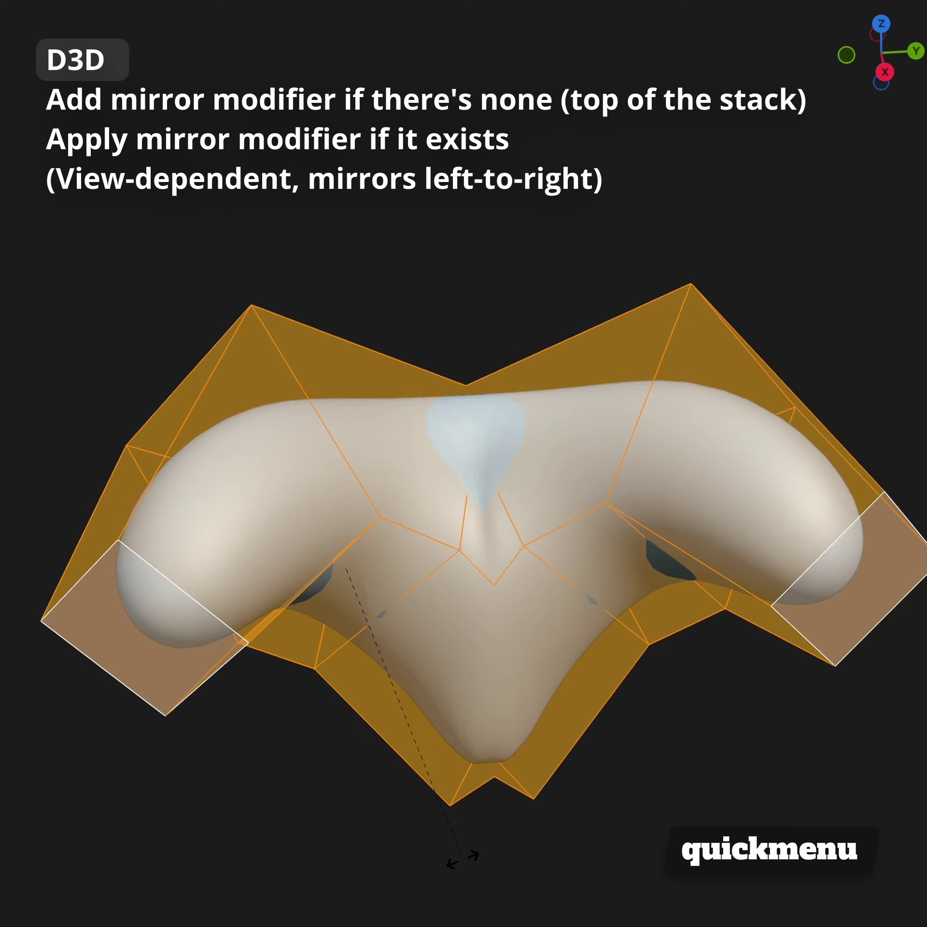
key(shift+q)
key(m)
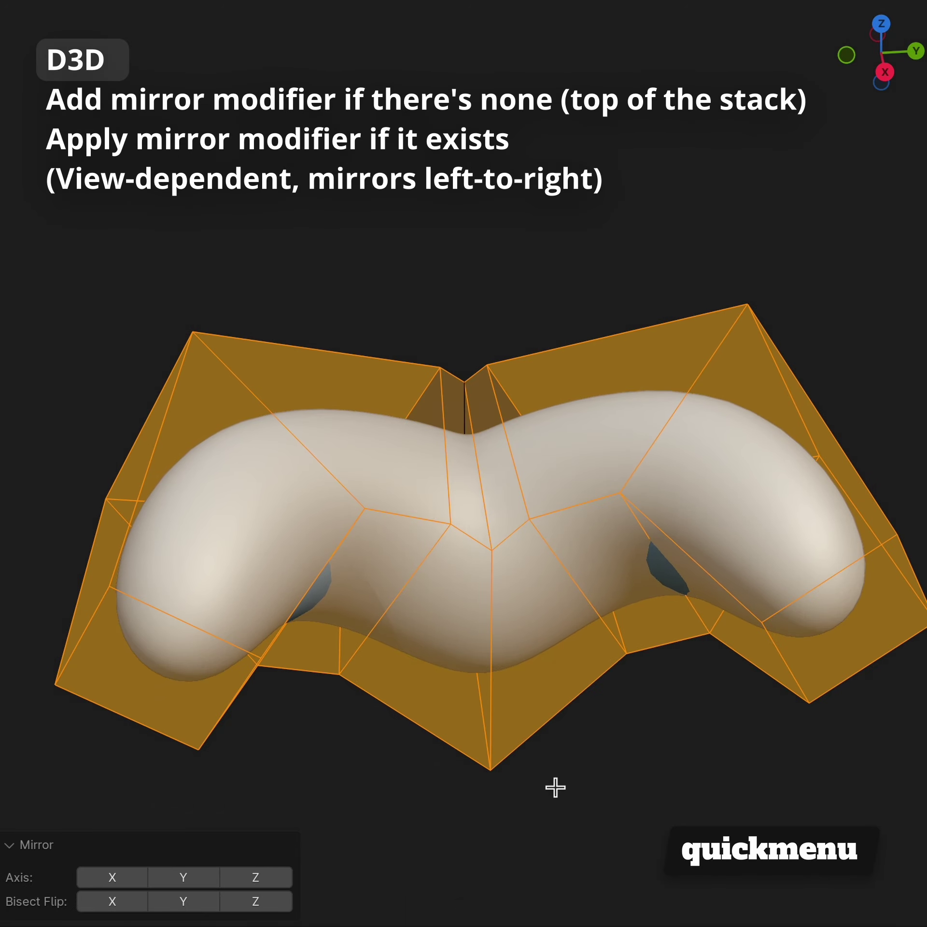
Step: In edit mode, scale both end faces of the cage up to 1.2
key(Tab)
click(497, 669)
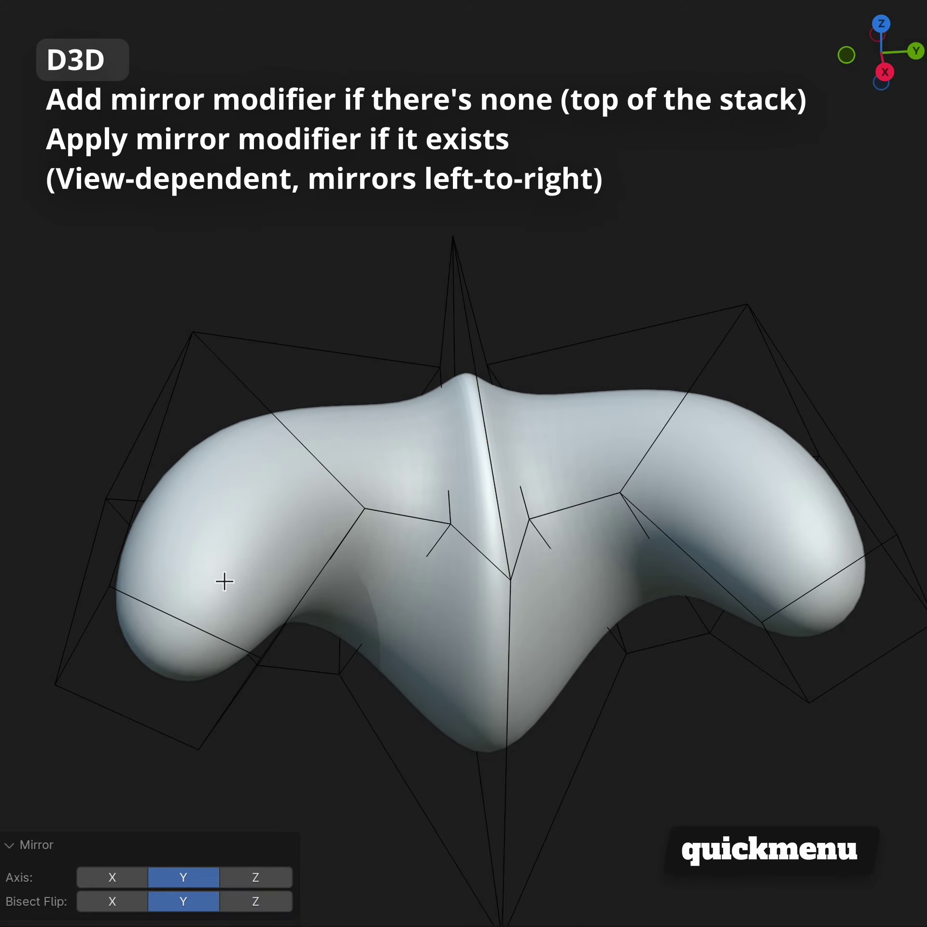
key(Tab)
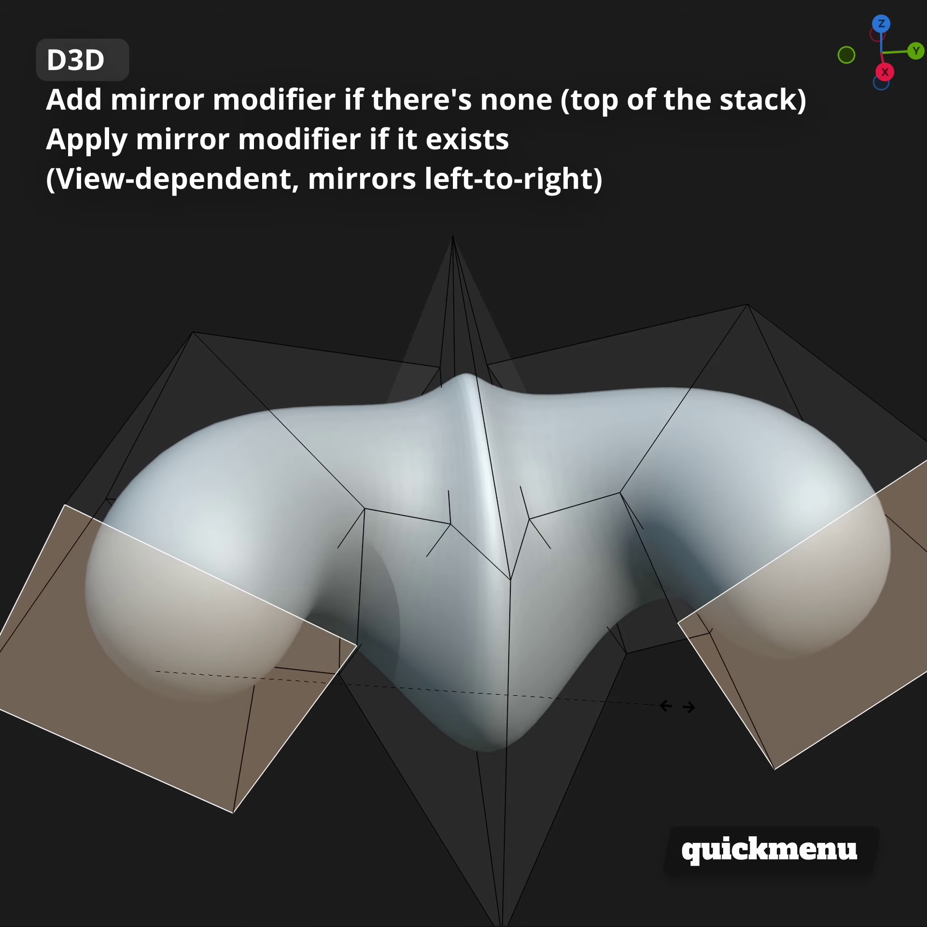
click(638, 709)
shift+middle_drag(638, 709, 599, 658)
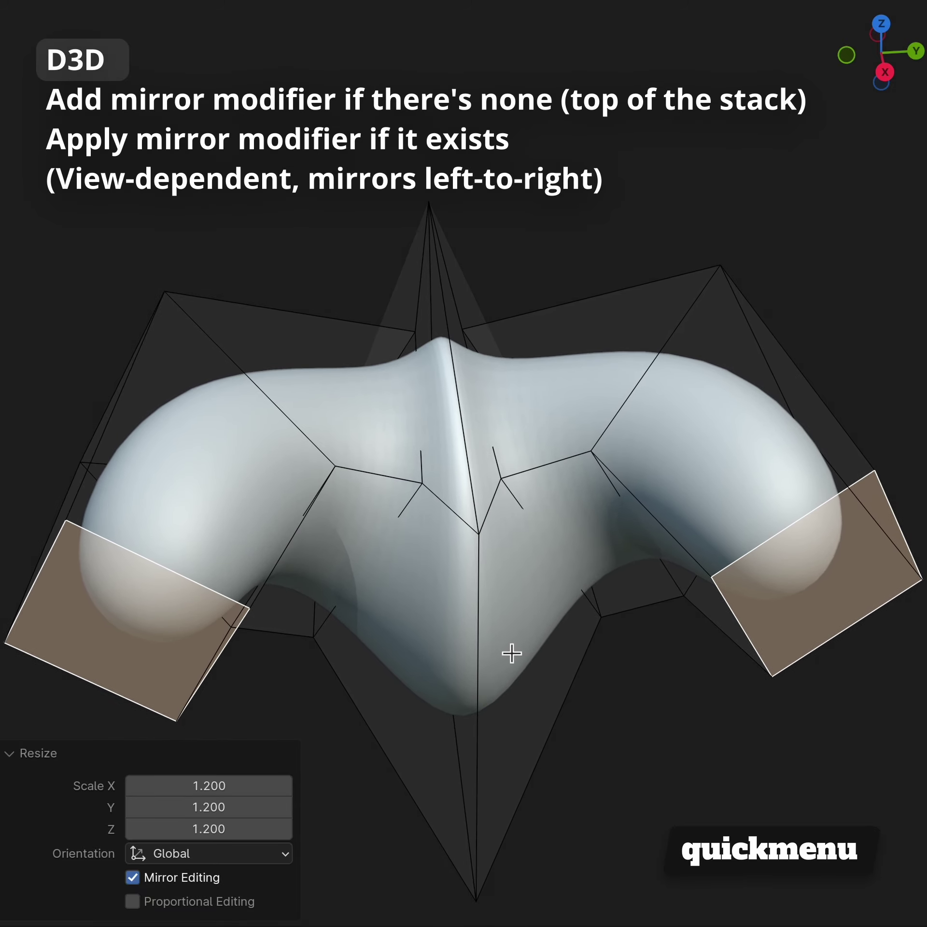
Step: Mirror the edited geometry again and return to object mode with the wireframe overlay on
key(space)
key(m)
scroll(466, 651, down, 2)
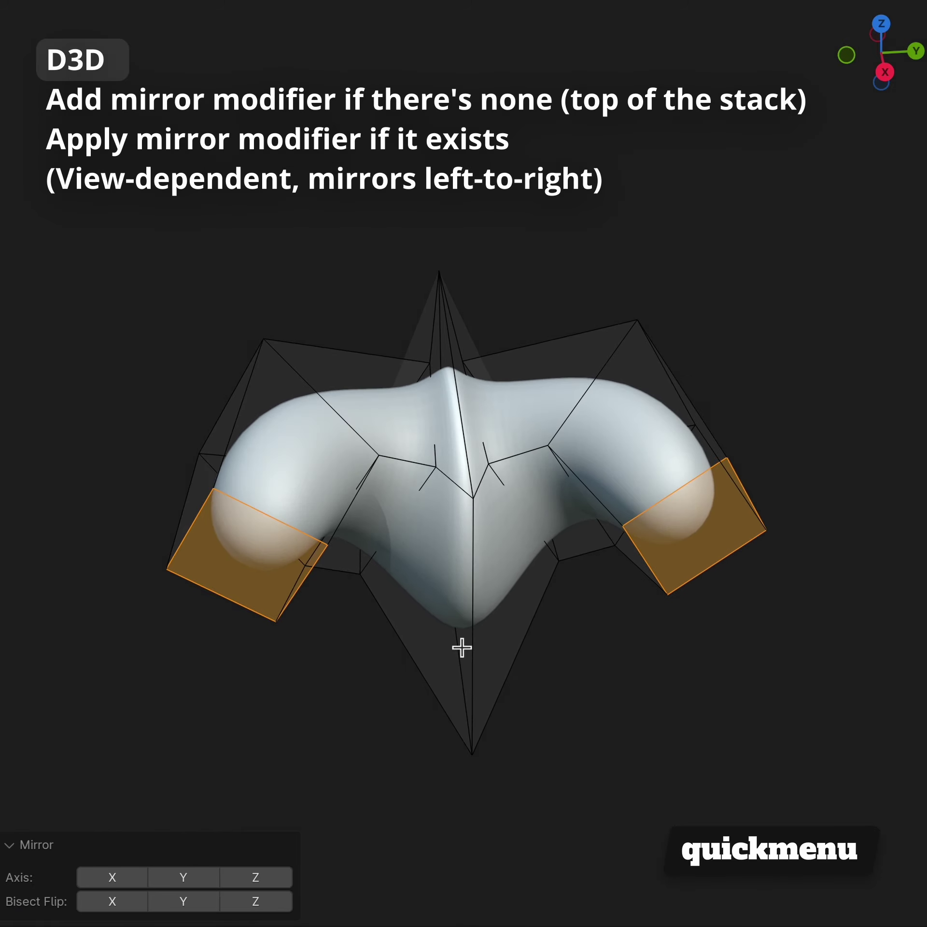
key(Tab)
key(alt+a)
key(space)
key(w)
mouse_move(458, 673)
middle_down()
mouse_move(593, 674)
mouse_move(398, 600)
mouse_move(141, 641)
mouse_move(28, 642)
mouse_move(396, 643)
mouse_move(493, 657)
middle_up()
key(a)
Step: Array the mesh into a row of 4 copies and adjust their spacing
key(d)
key(3)
key(f)
key(d)
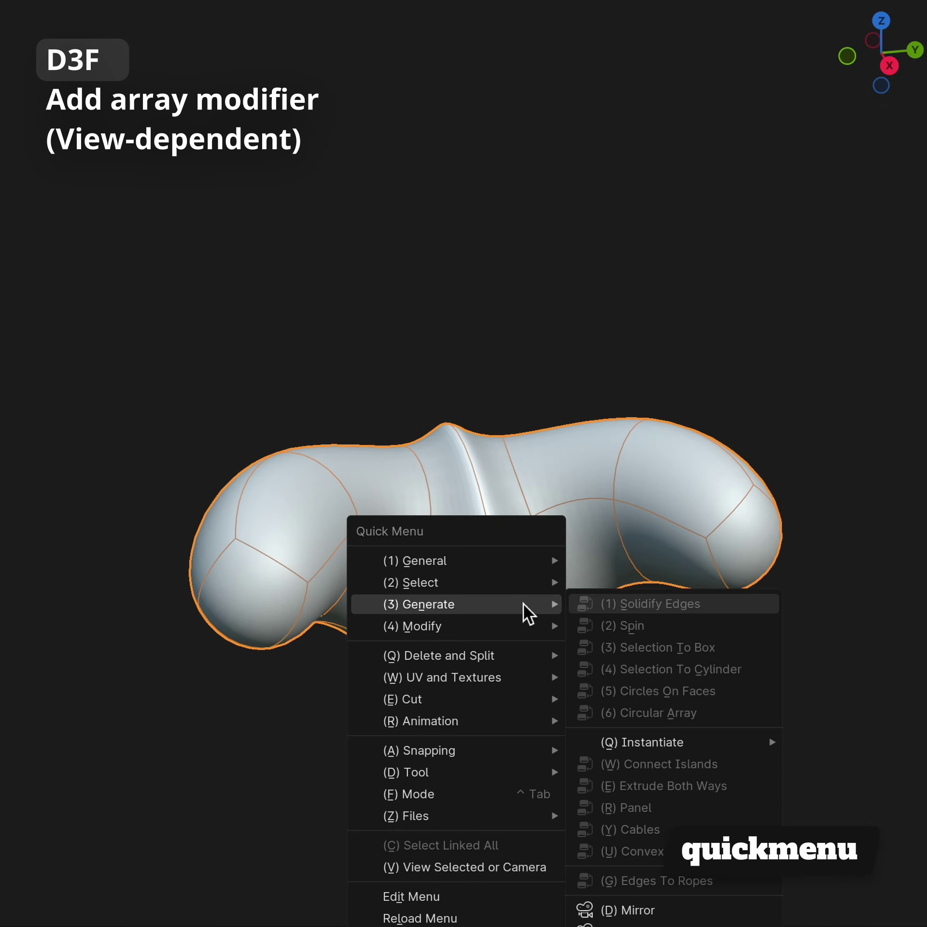
key(f)
key(BackSpace)
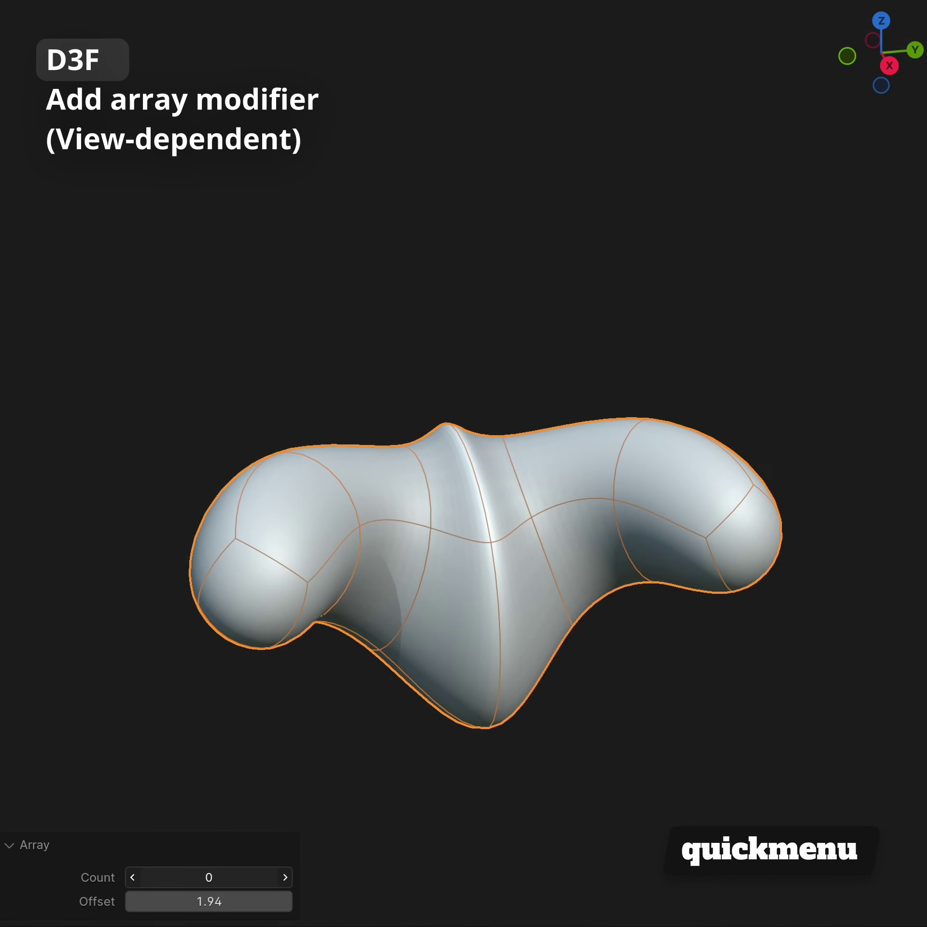
key(4)
mouse_move(209, 902)
mouse_down()
mouse_move(146, 901)
mouse_move(194, 901)
mouse_up()
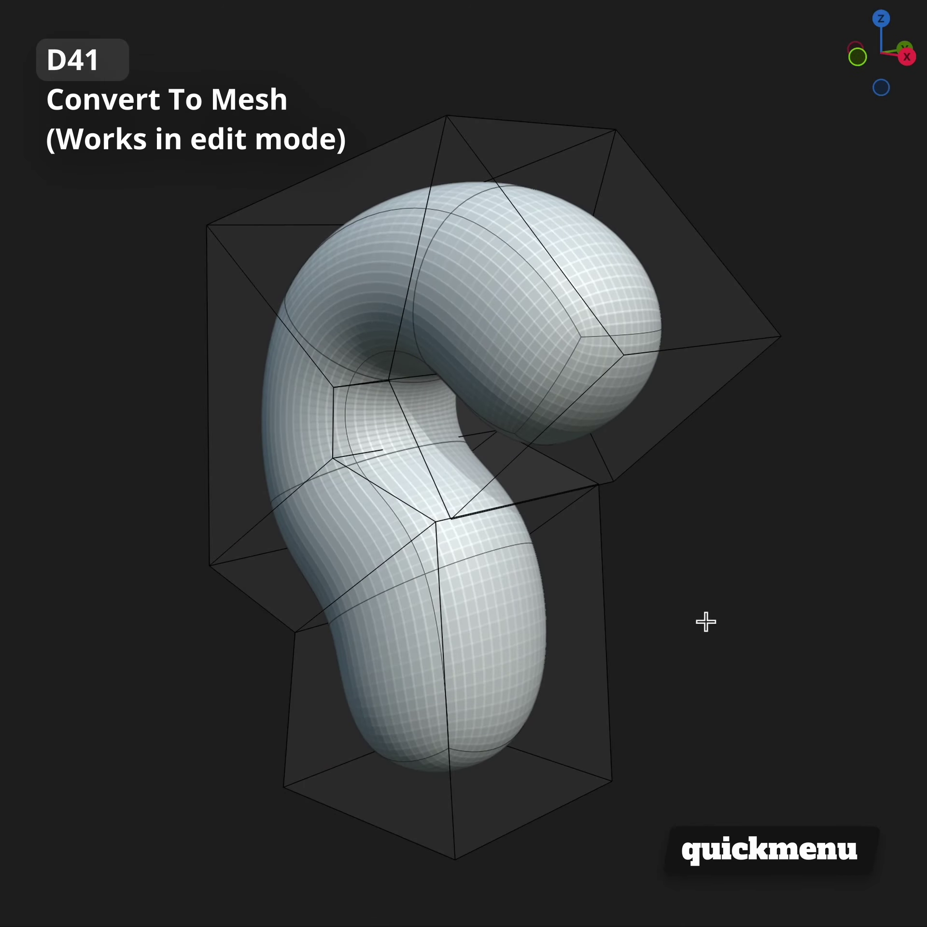
Step: Convert the curve to a mesh and add a Subdivision Surface, adjusting its level
key(q)
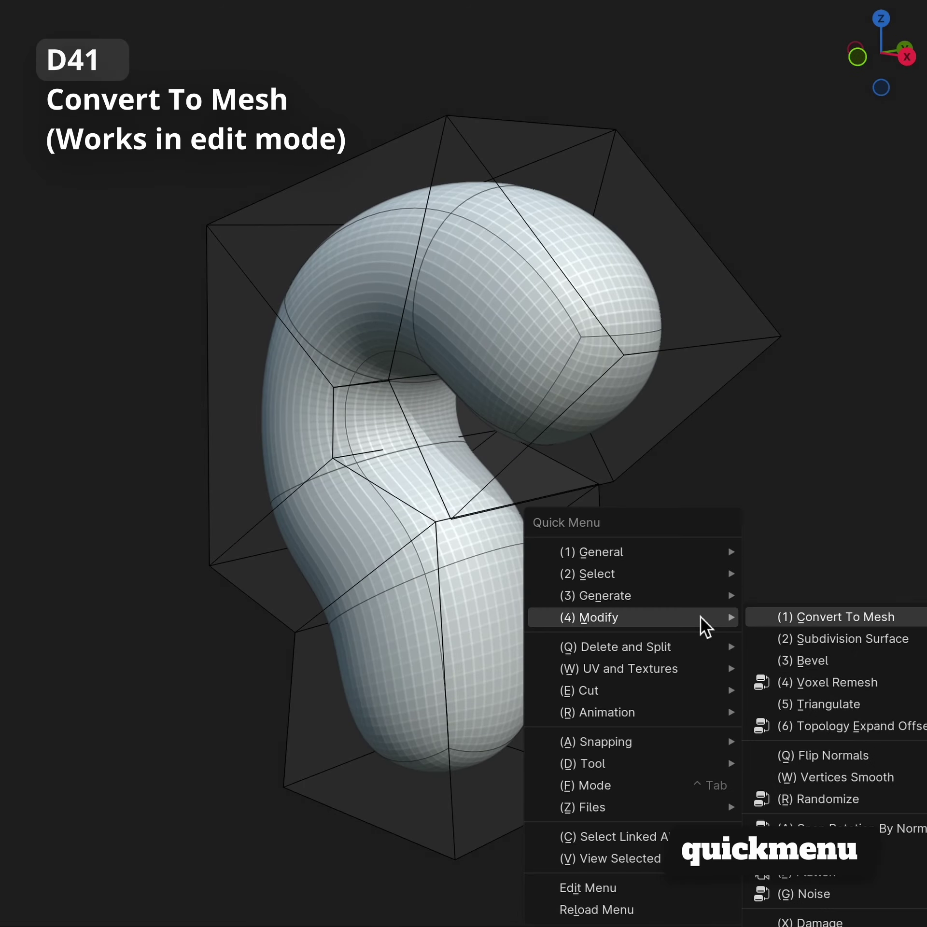
key(1)
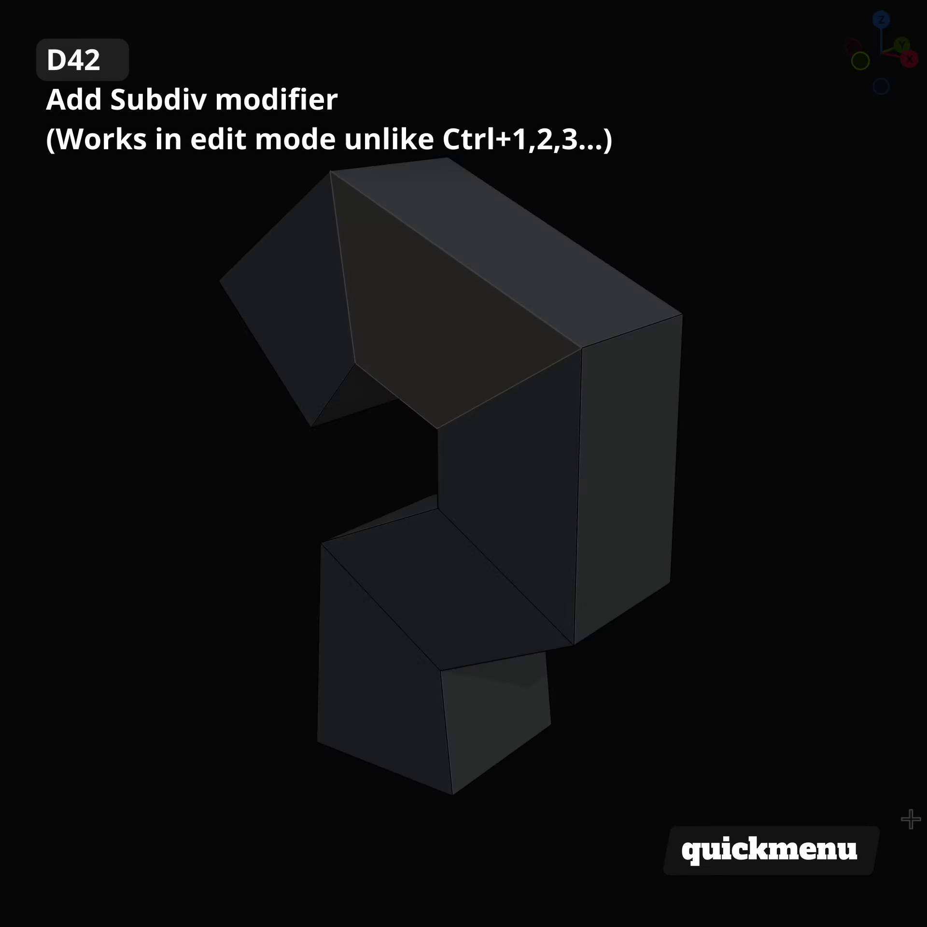
key(q)
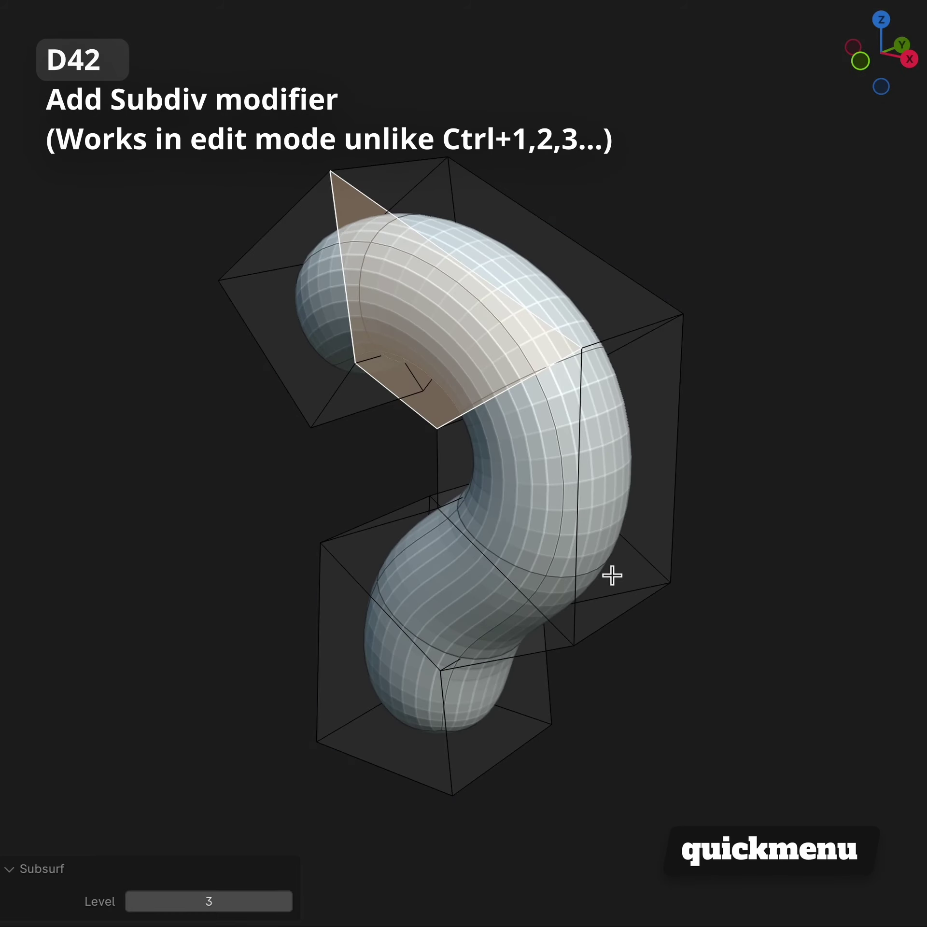
key(2)
mouse_move(209, 902)
mouse_down()
mouse_move(180, 901)
mouse_move(197, 901)
mouse_up()
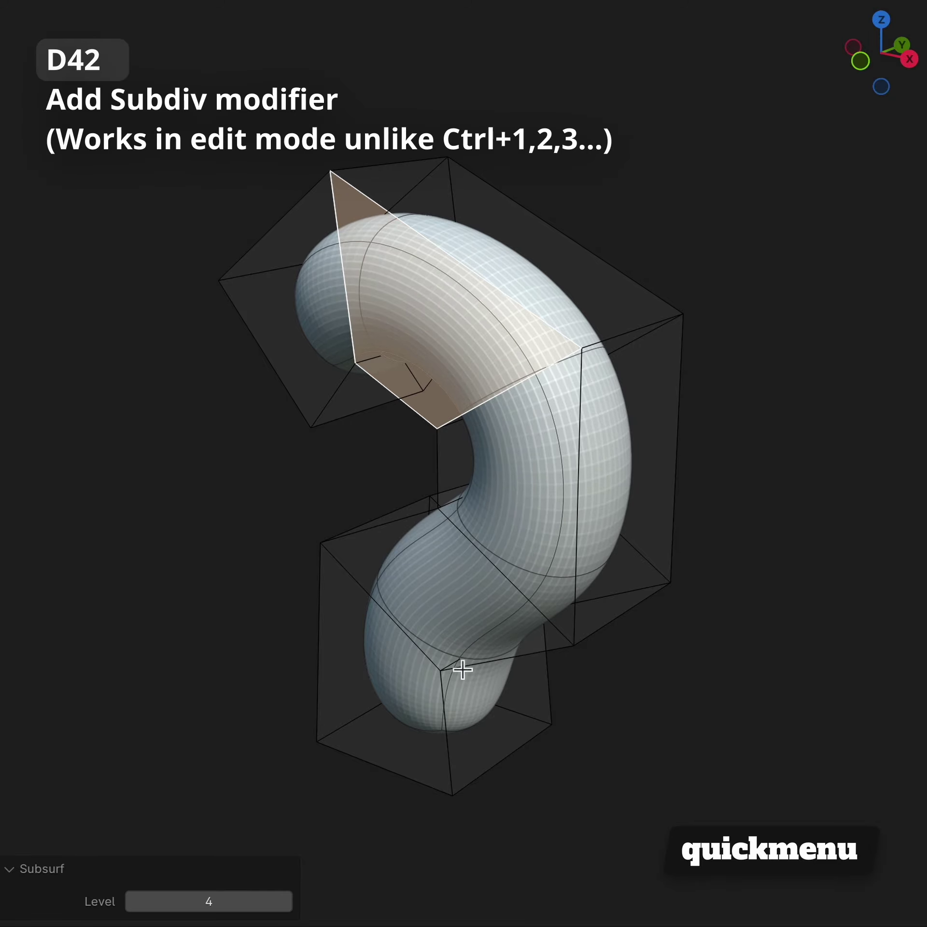
Step: Extrude the tube's right-side face along Z, then add a Bevel to the stepped cubes
click(643, 520)
key(e)
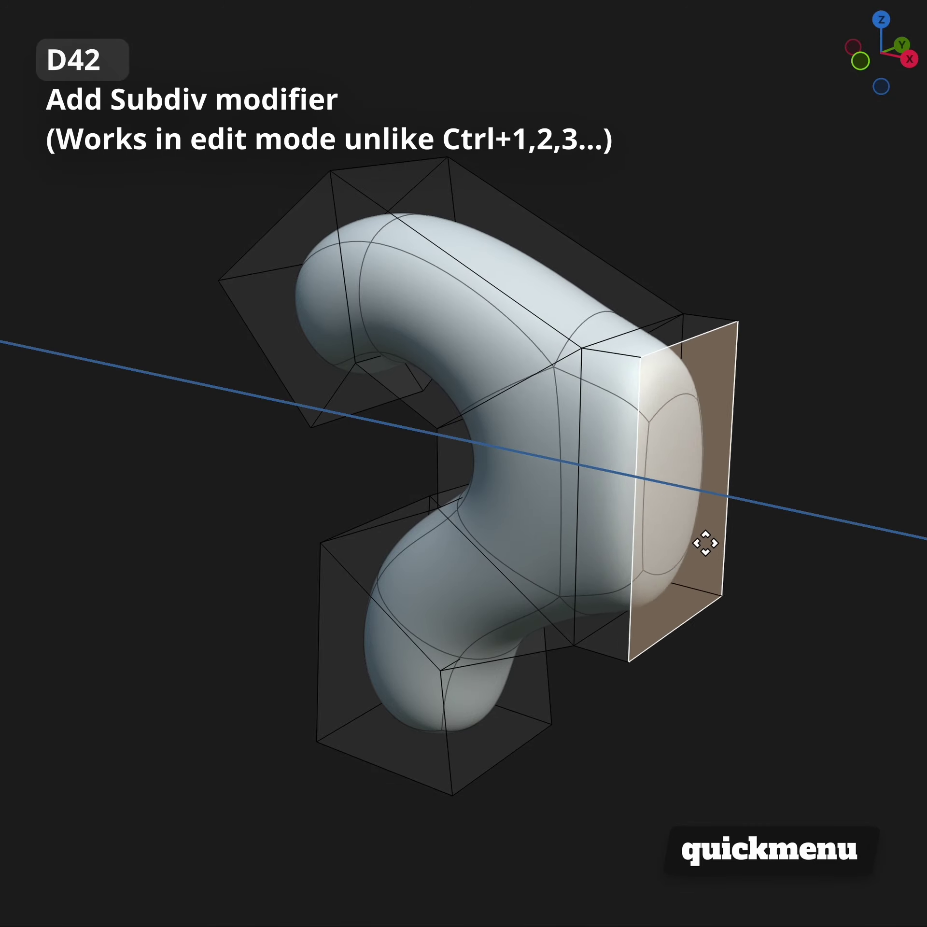
click(769, 544)
key(g)
key(z)
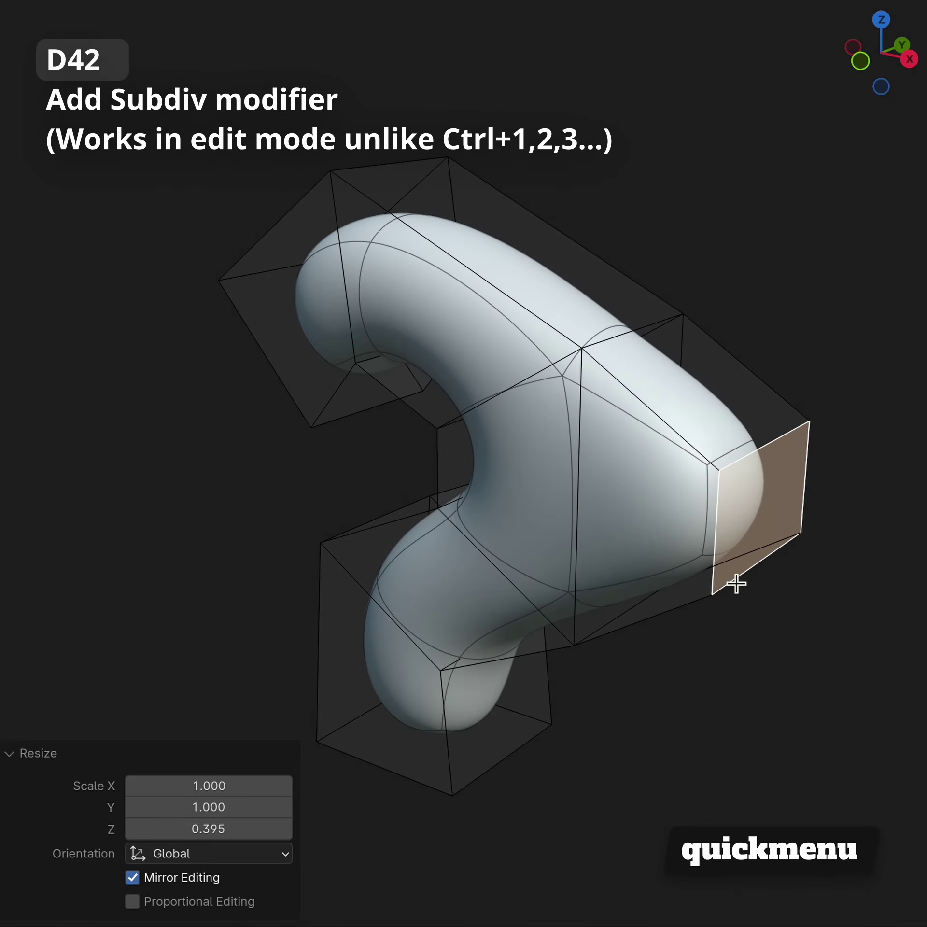
key(Tab)
mouse_move(719, 670)
middle_down()
mouse_move(412, 650)
mouse_move(545, 659)
middle_up()
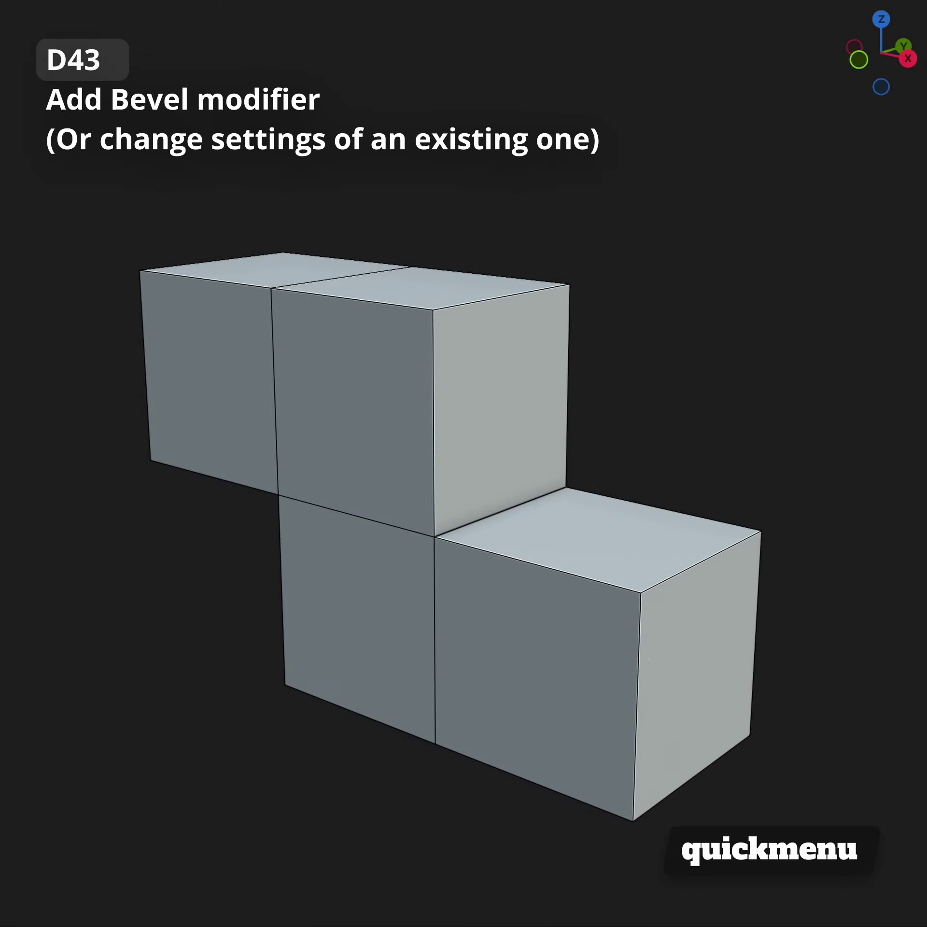
key(d)
key(4)
key(3)
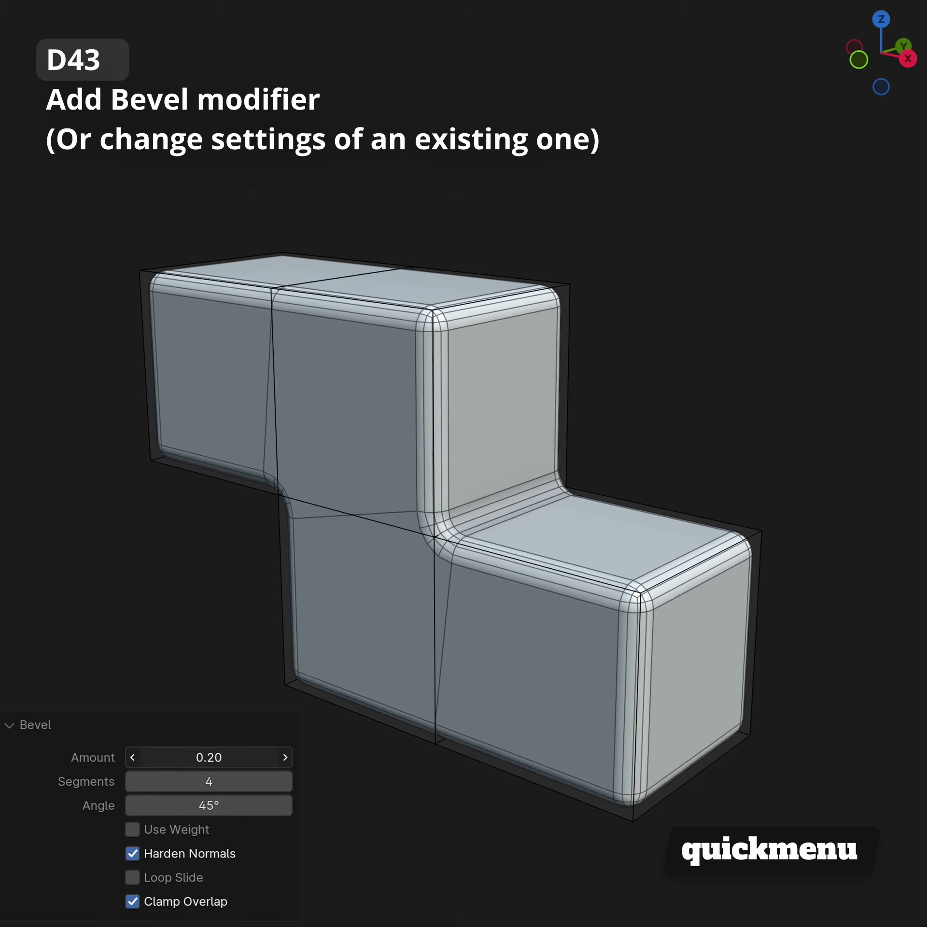
Step: Extrude the top cube upward, then voxel-remesh the T-block at 0.052 m with 34 smoothing
key(e)
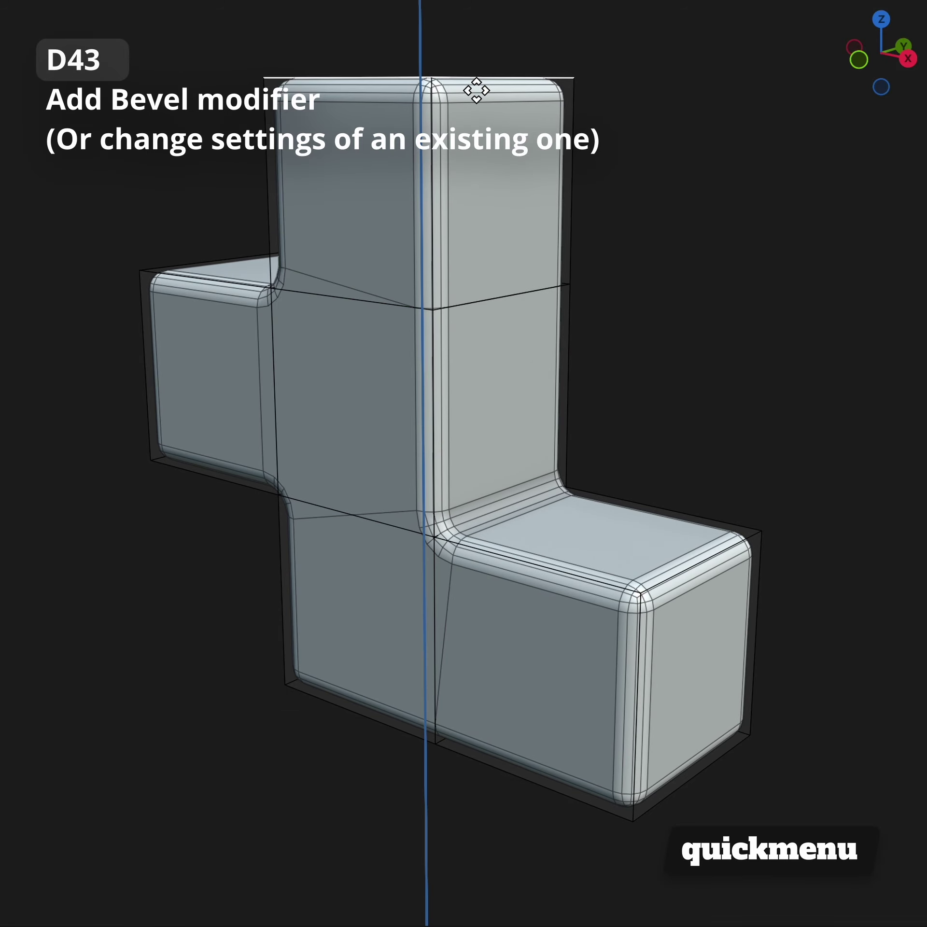
shift+middle_drag(612, 384, 633, 437)
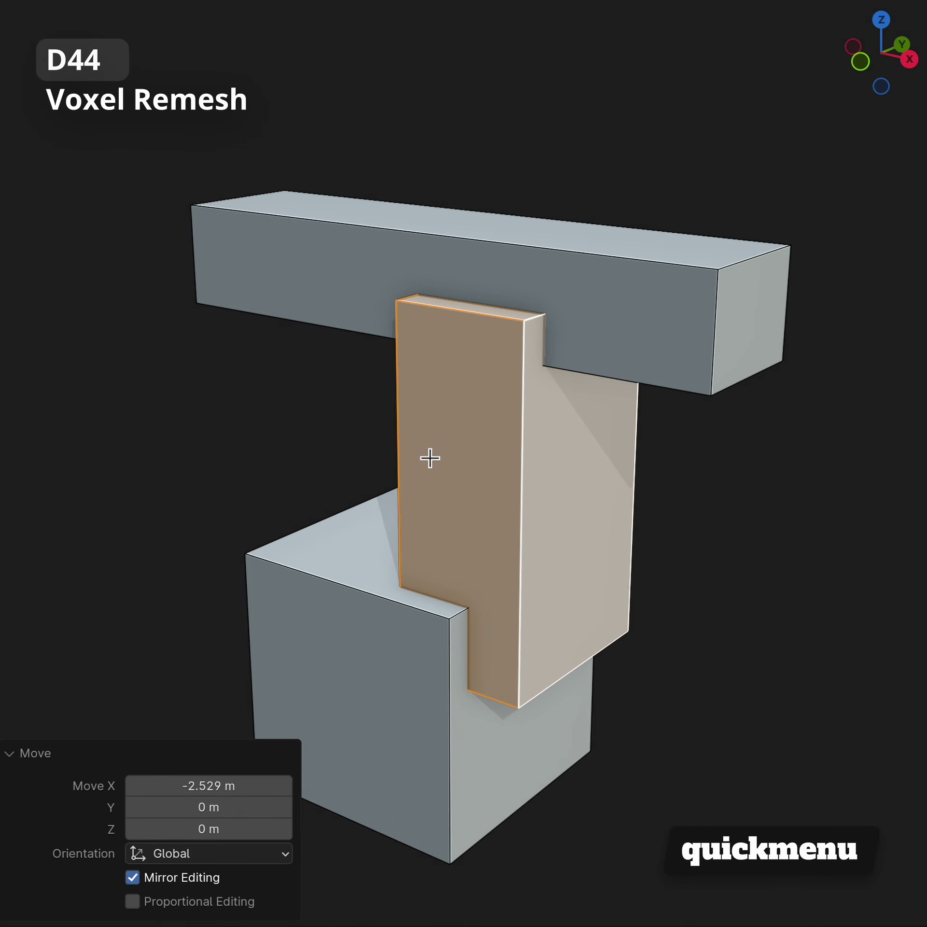
key(a)
key(q)
key(4)
key(4)
mouse_move(198, 757)
mouse_down()
mouse_move(161, 757)
mouse_move(176, 757)
mouse_up()
drag(197, 829, 239, 830)
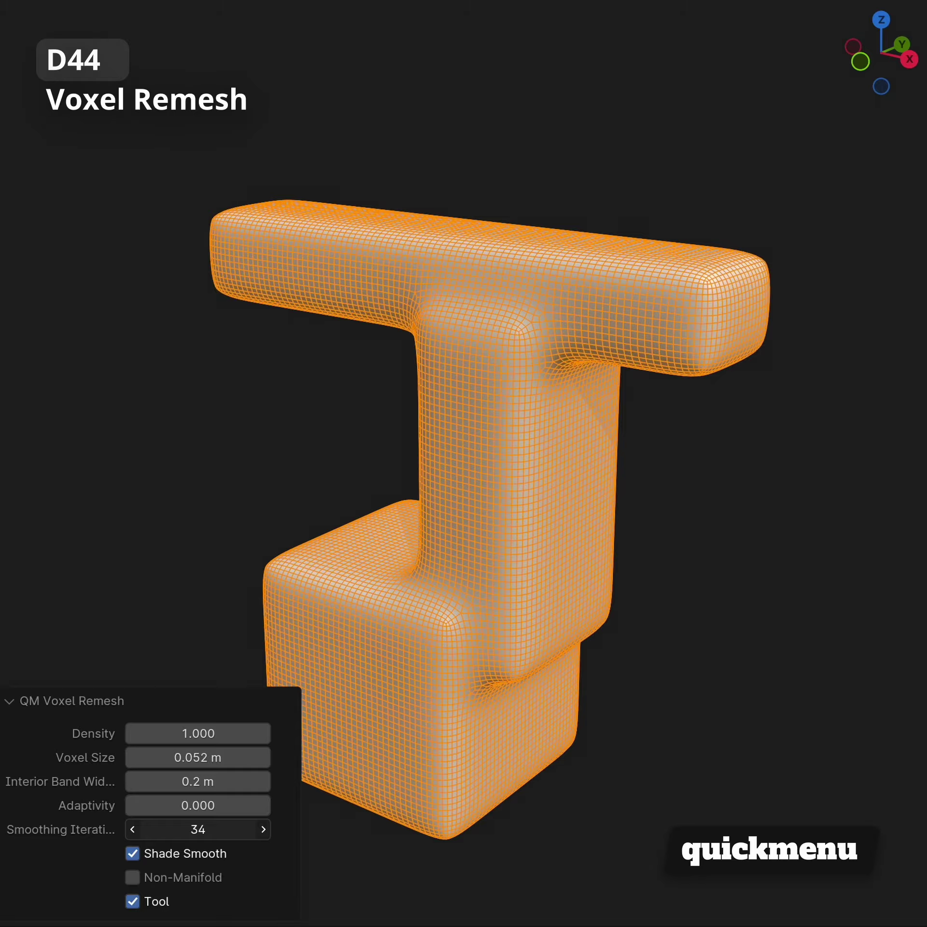
key(Tab)
click(723, 510)
mouse_move(723, 511)
middle_down()
mouse_move(680, 563)
mouse_move(482, 579)
mouse_move(351, 538)
mouse_move(263, 470)
mouse_move(116, 468)
mouse_move(904, 505)
mouse_move(725, 519)
middle_up()
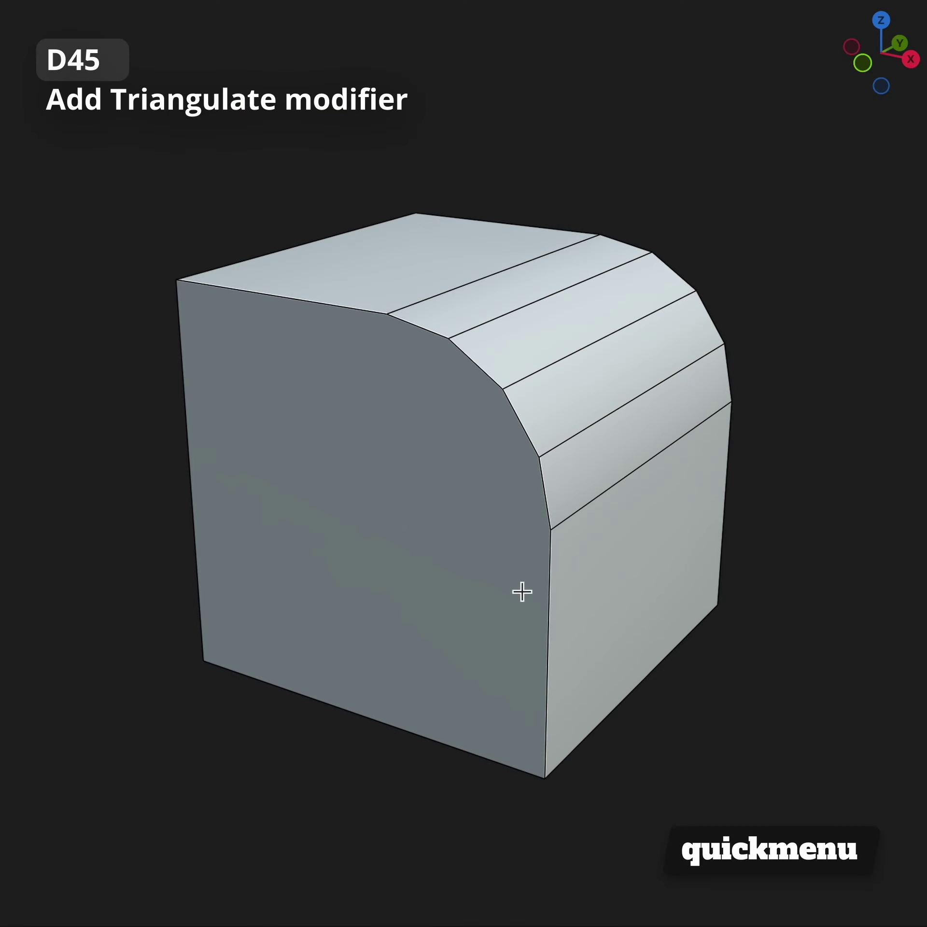
Step: Triangulate the rounded cube, then twist the arch's edge loops by a 10.72 angle
key(ctrl+t)
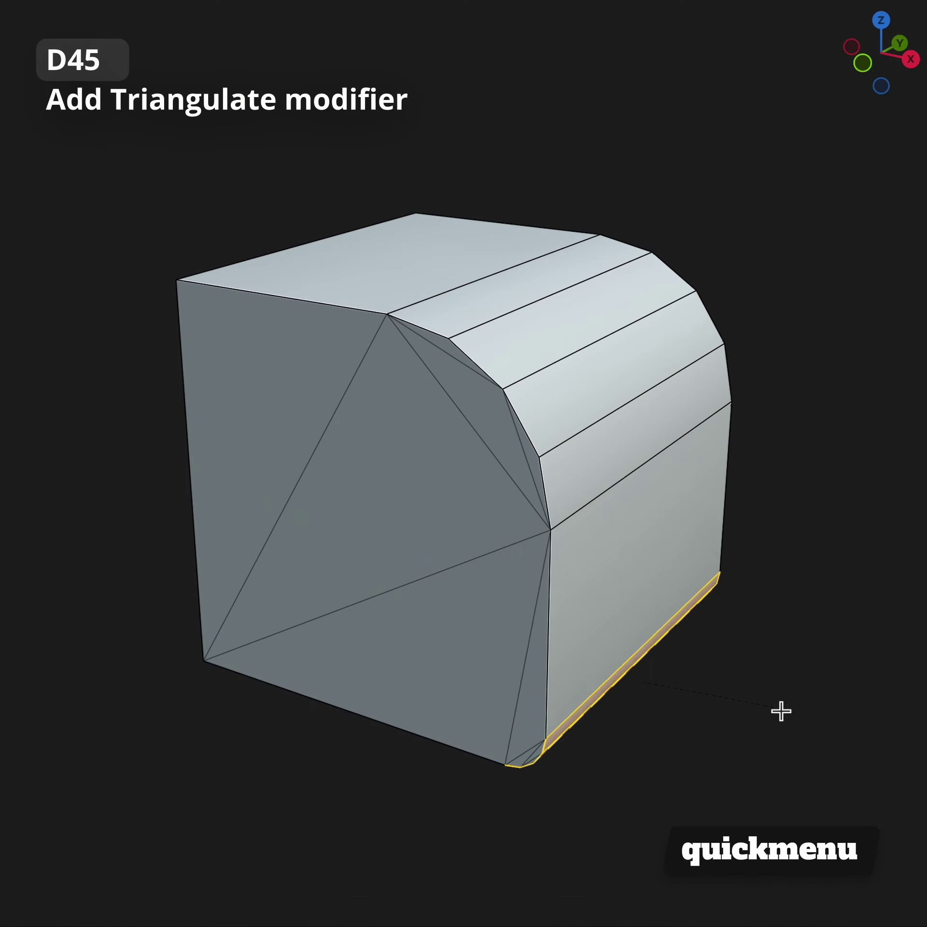
key(Tab)
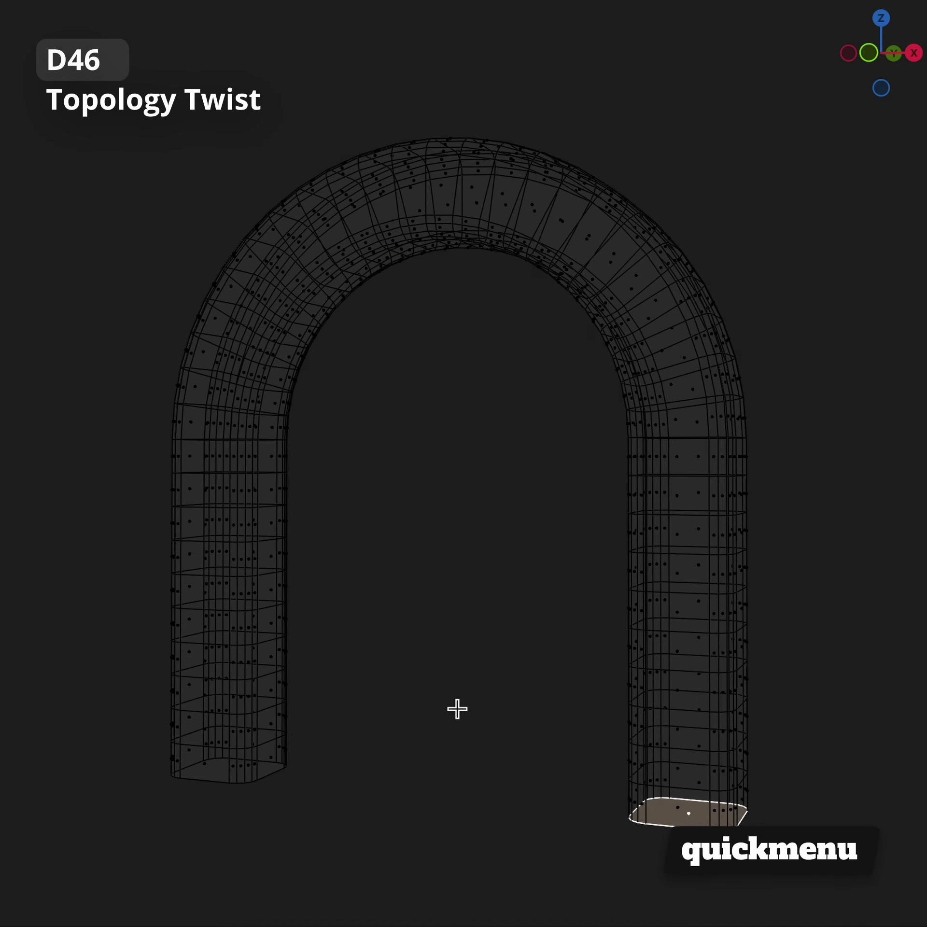
key(shift+z)
key(d)
key(6)
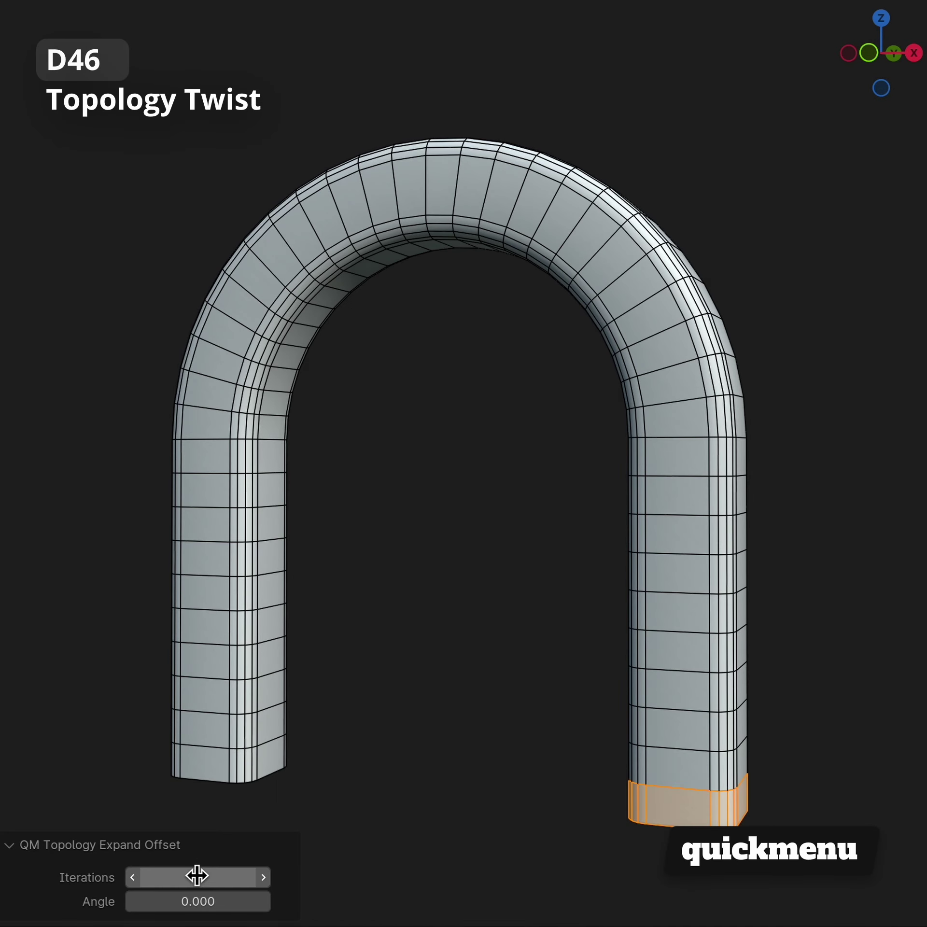
mouse_move(195, 901)
mouse_down()
mouse_move(161, 877)
mouse_move(203, 879)
mouse_up()
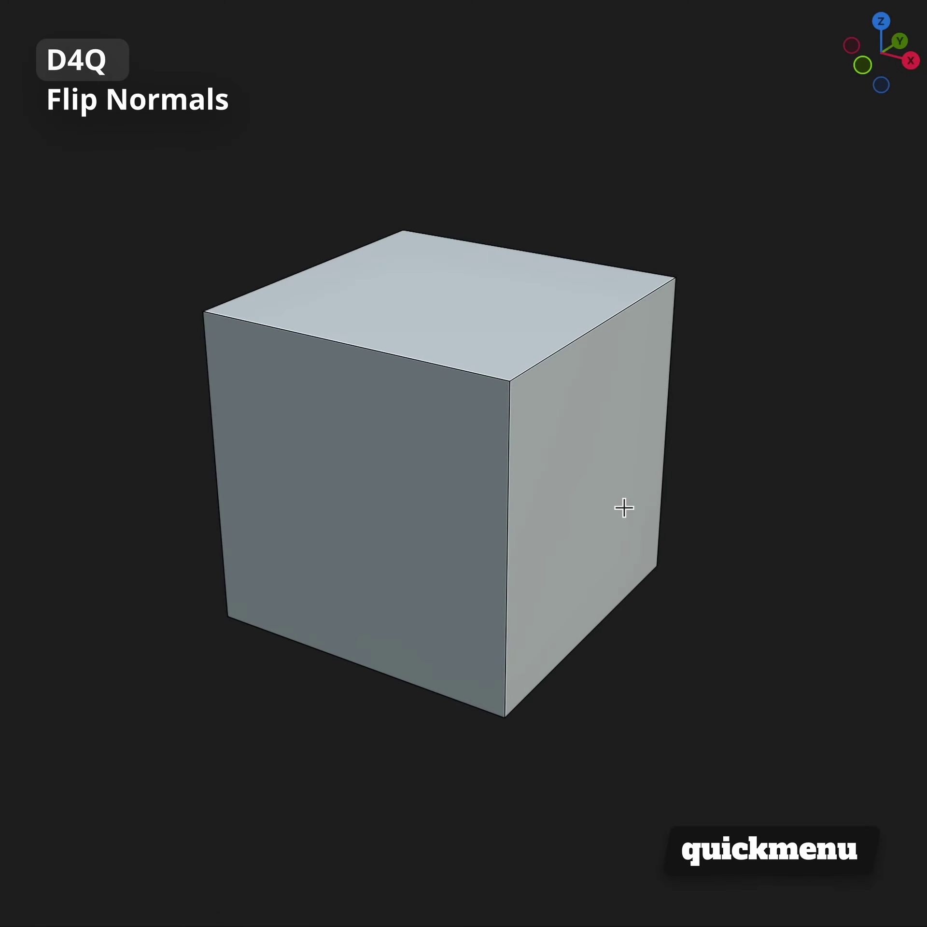
Step: Flip the cube's normals so its interior shows
key(a)
key(d)
key(4)
key(q)
key(alt+a)
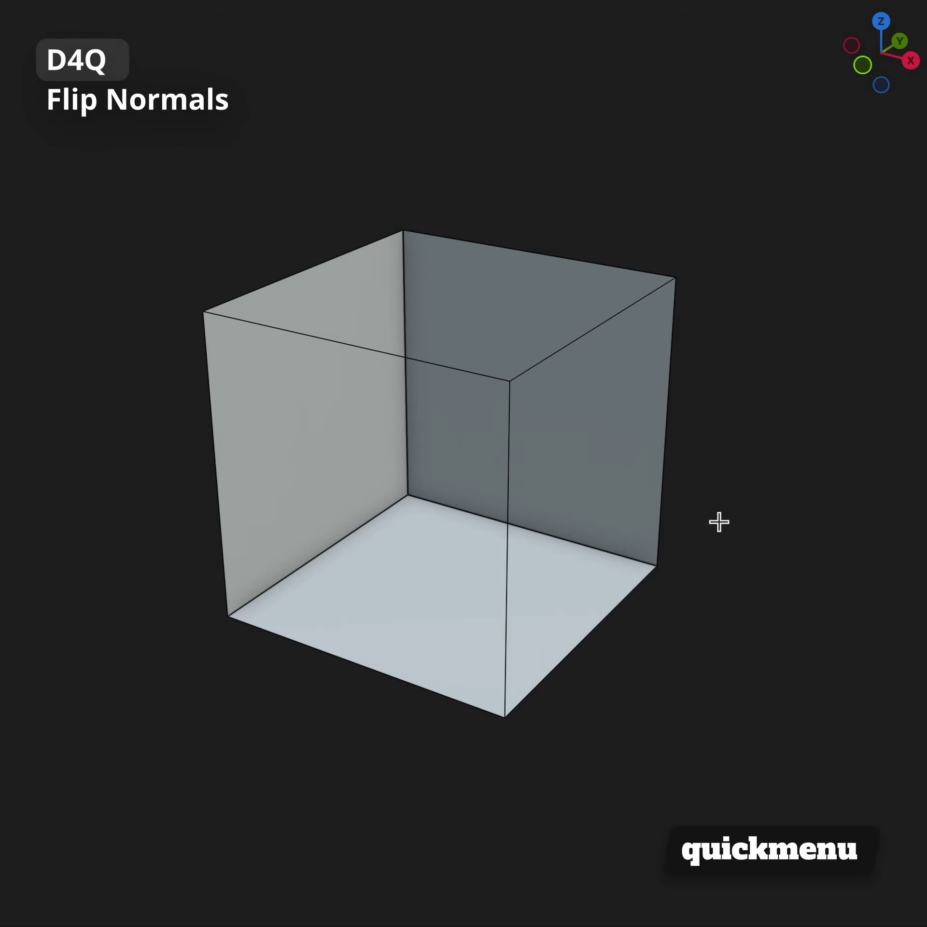
key(a)
key(d)
key(4)
key(q)
key(alt+a)
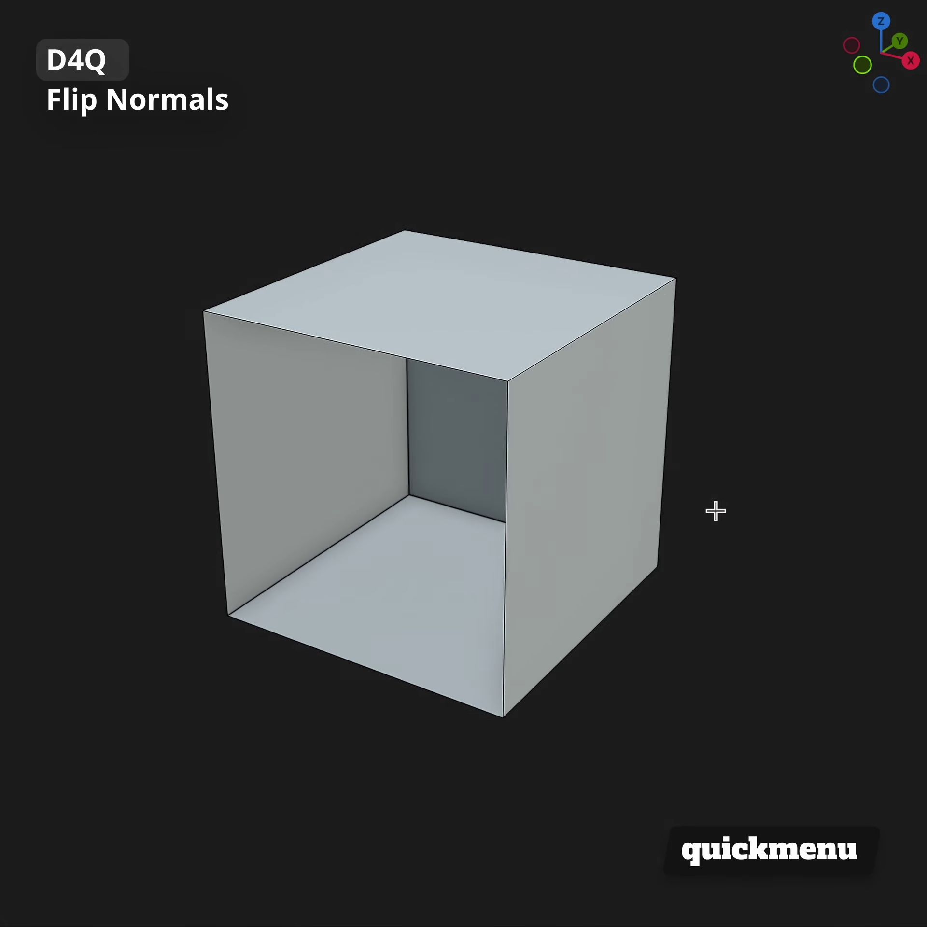
mouse_move(716, 511)
middle_down()
mouse_move(892, 482)
mouse_move(772, 420)
mouse_move(677, 495)
middle_up()
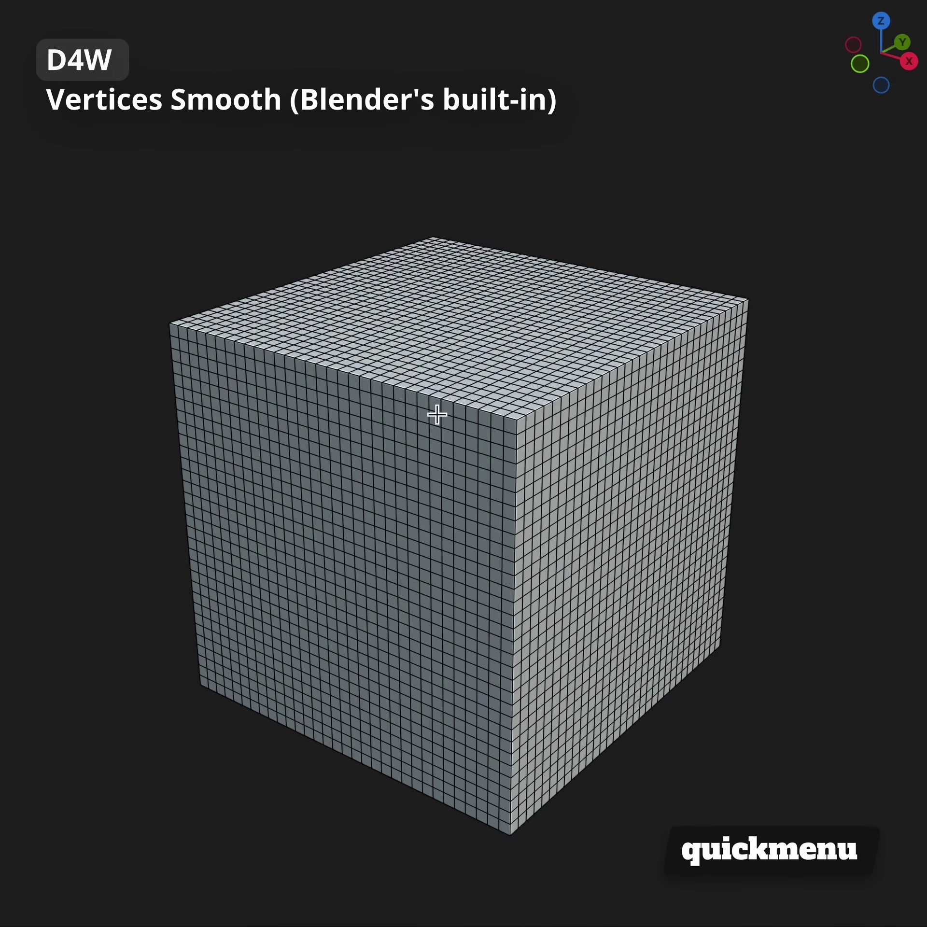
Step: Round one corner with Vertices Smooth at 0.851 smoothing and shade the cube smooth
drag(597, 561, 613, 558)
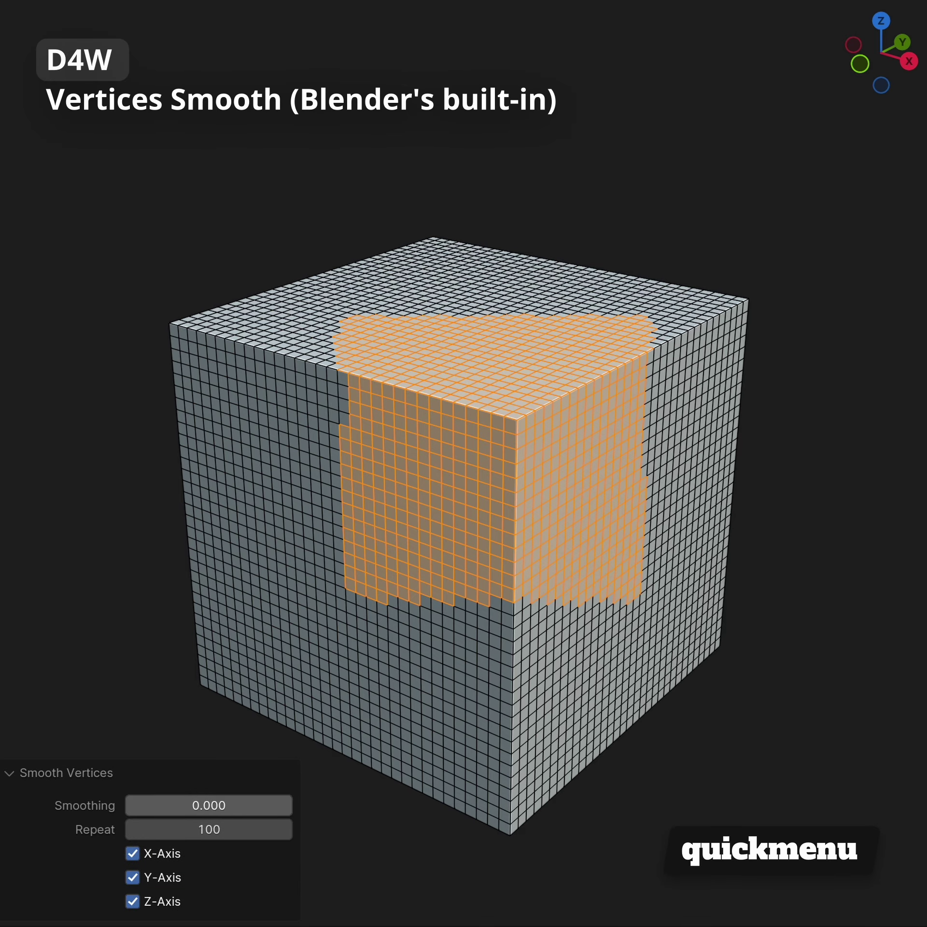
drag(128, 805, 282, 806)
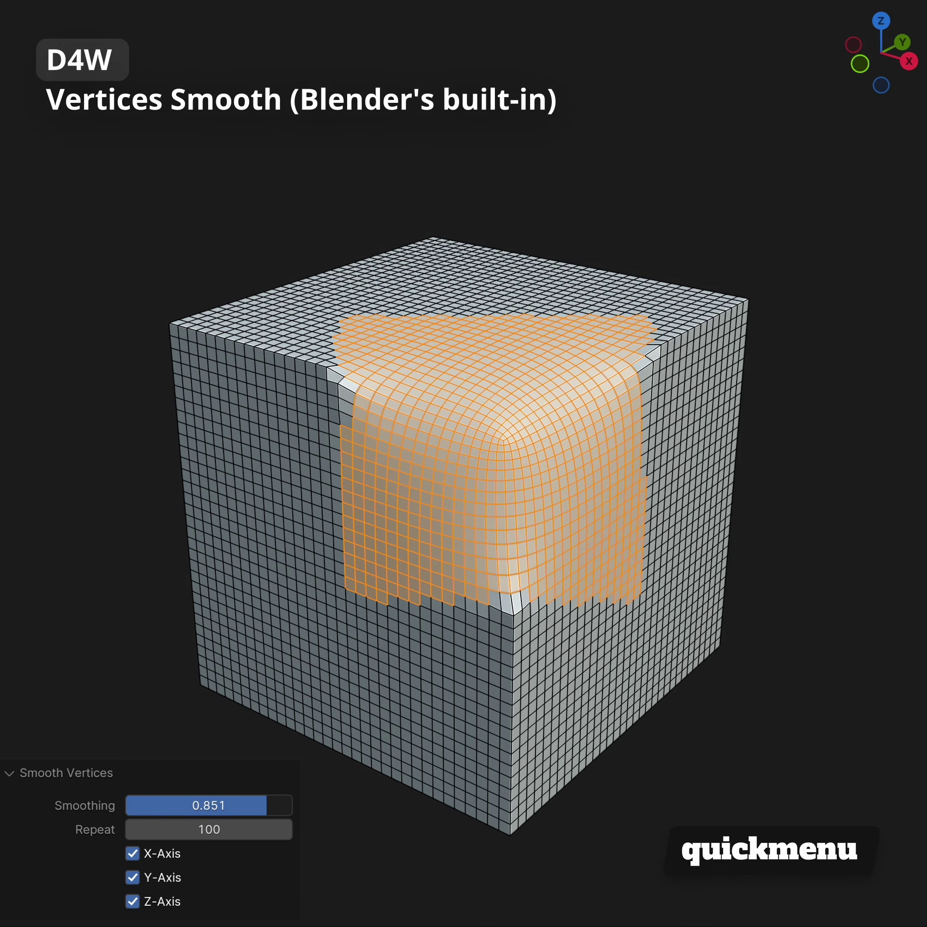
key(Tab)
click(772, 488)
click(733, 486)
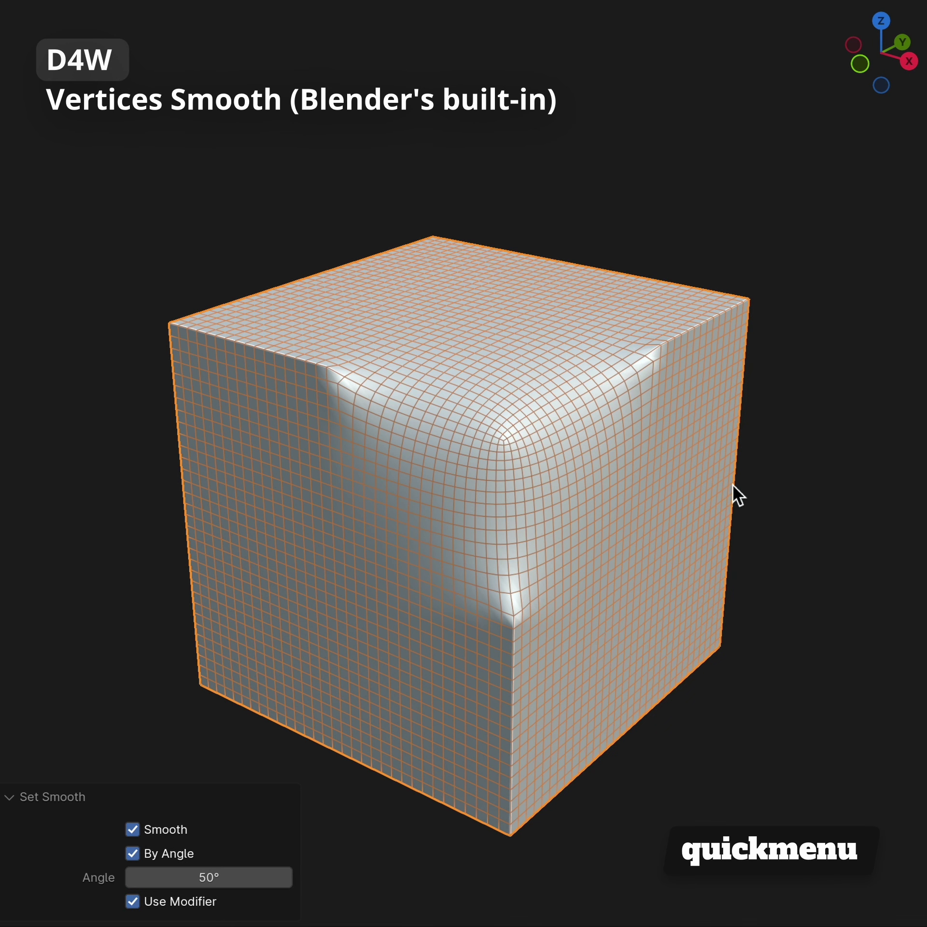
click(822, 512)
Step: Randomize the row of planks with random rotation and position offsets
key(q)
key(w)
mouse_move(833, 513)
middle_down()
mouse_move(714, 505)
mouse_move(639, 440)
mouse_move(531, 514)
mouse_move(732, 505)
middle_up()
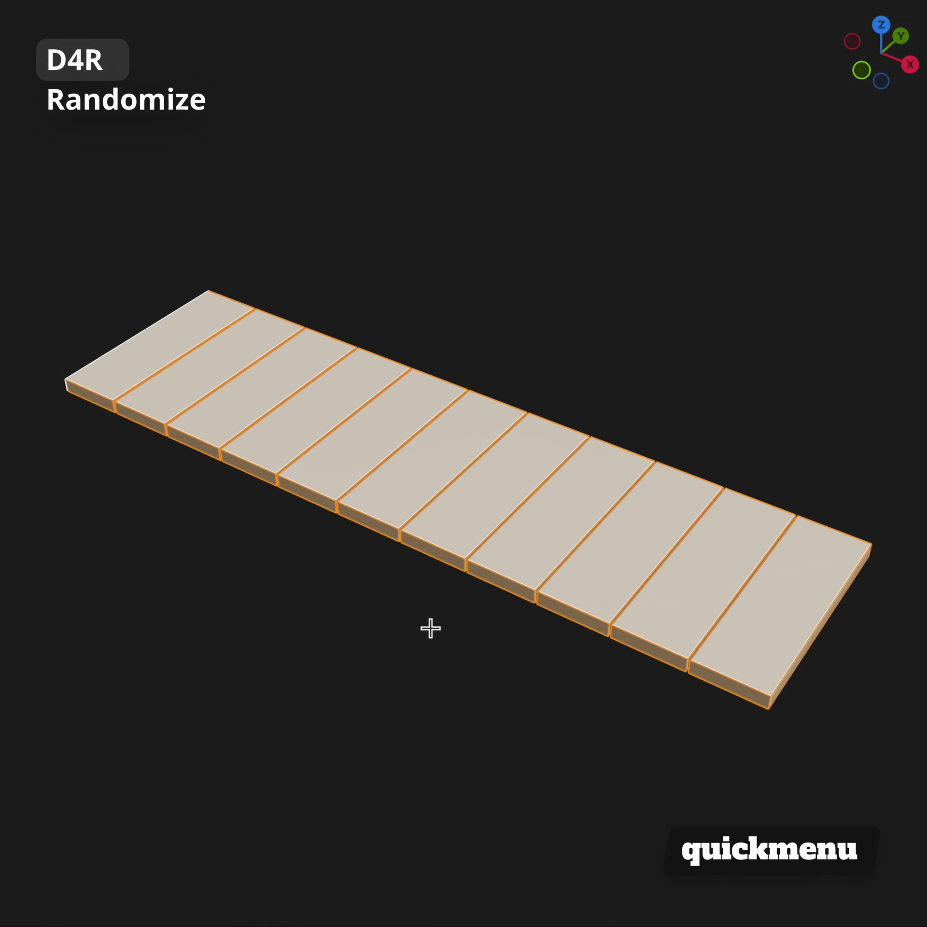
key(d)
key(4)
key(r)
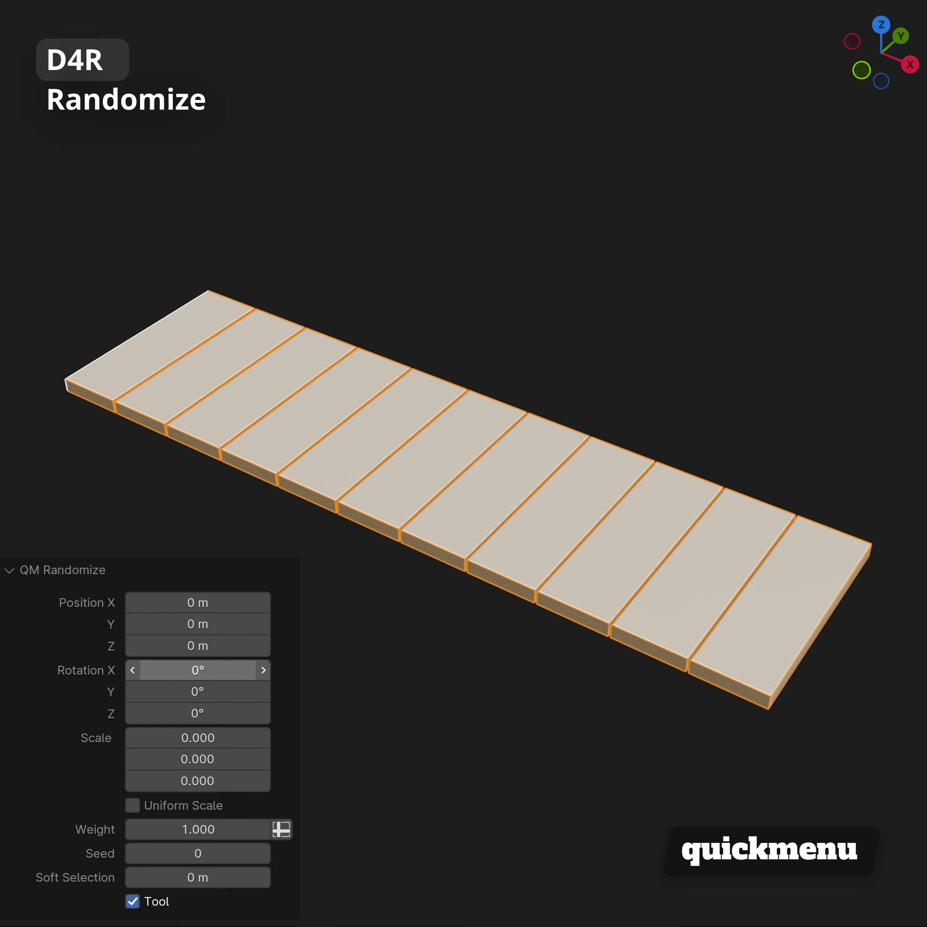
mouse_move(197, 670)
mouse_down()
mouse_move(197, 713)
mouse_move(234, 713)
mouse_up()
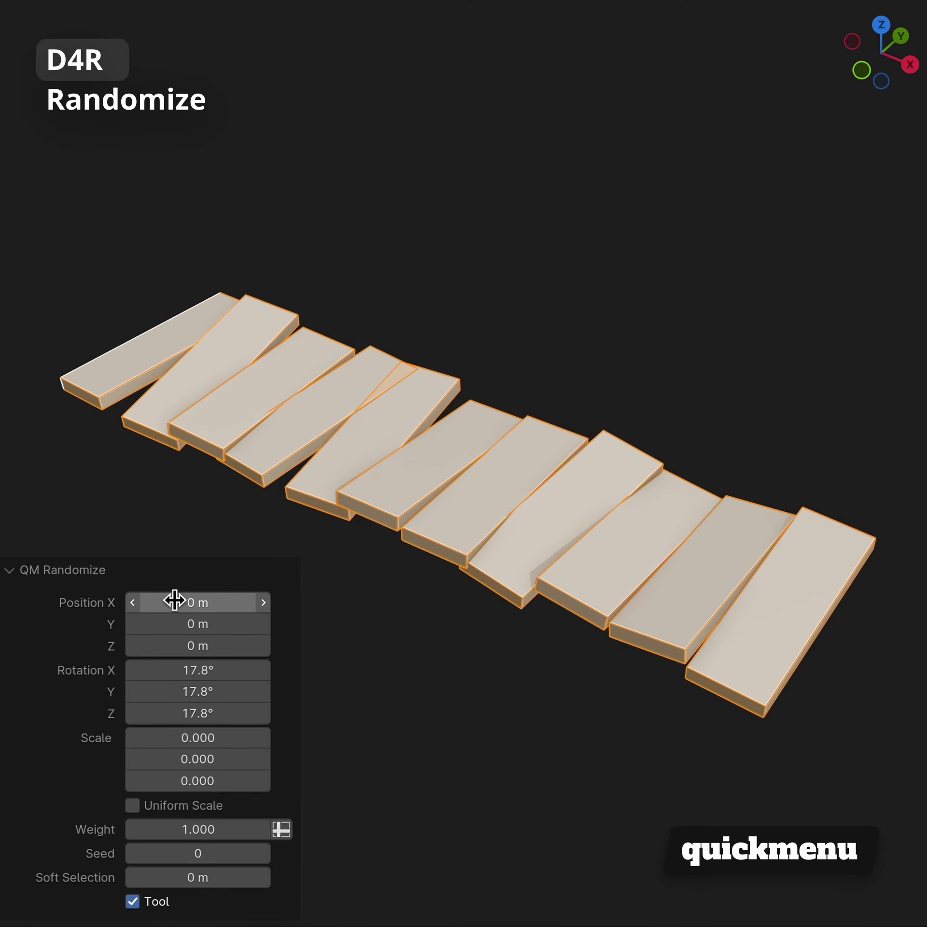
drag(197, 602, 215, 646)
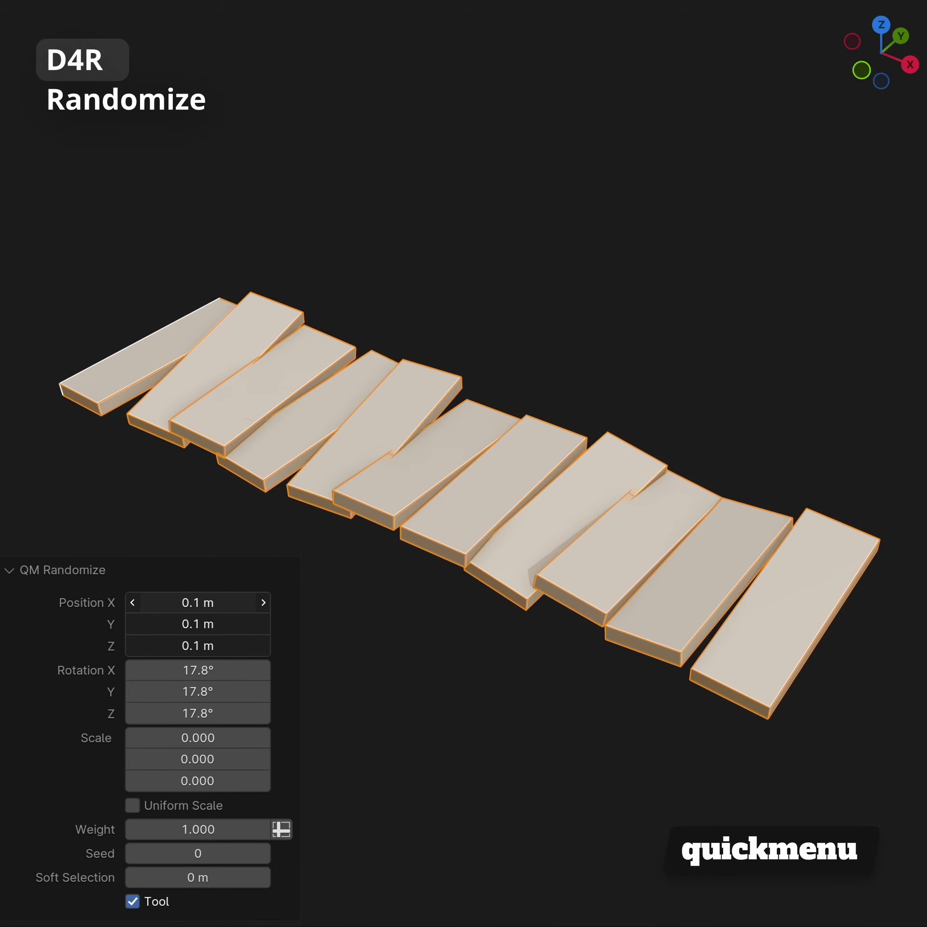
Step: Randomly lift the rightmost plank in height with an adjusted soft-selection falloff
click(776, 670)
key(ctrl+l)
key(d)
key(4)
key(r)
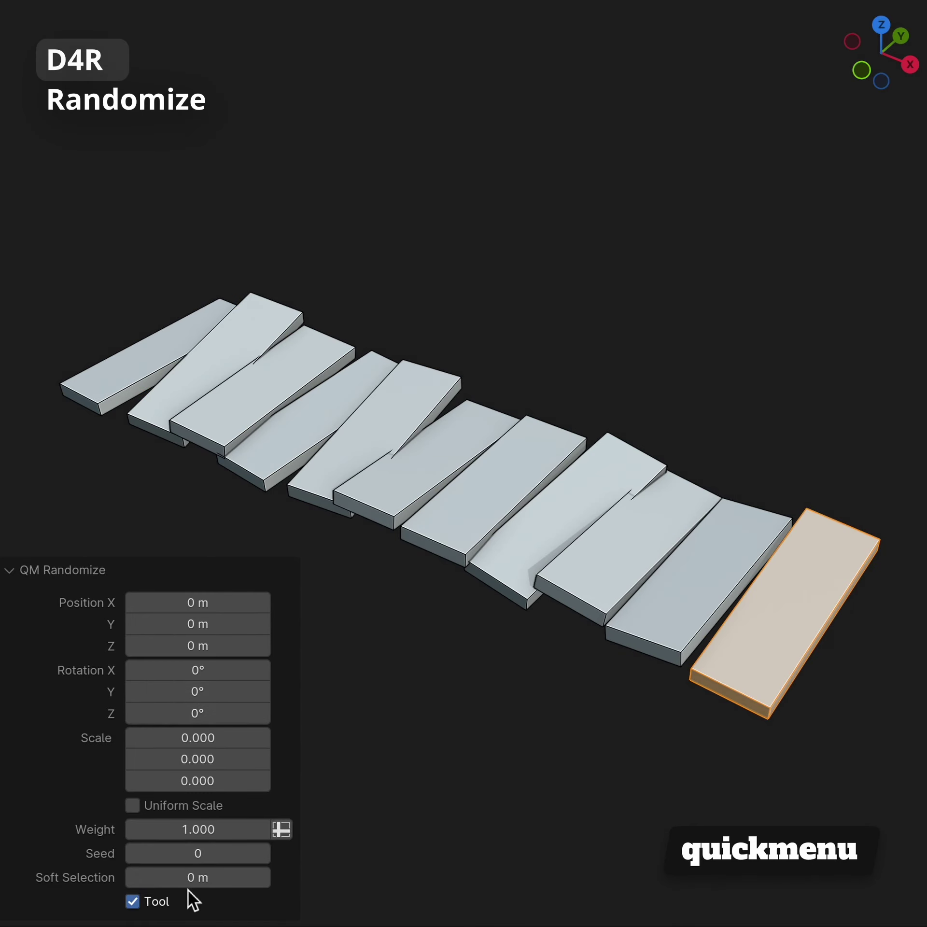
mouse_move(197, 645)
mouse_down()
mouse_move(234, 646)
mouse_move(210, 645)
mouse_up()
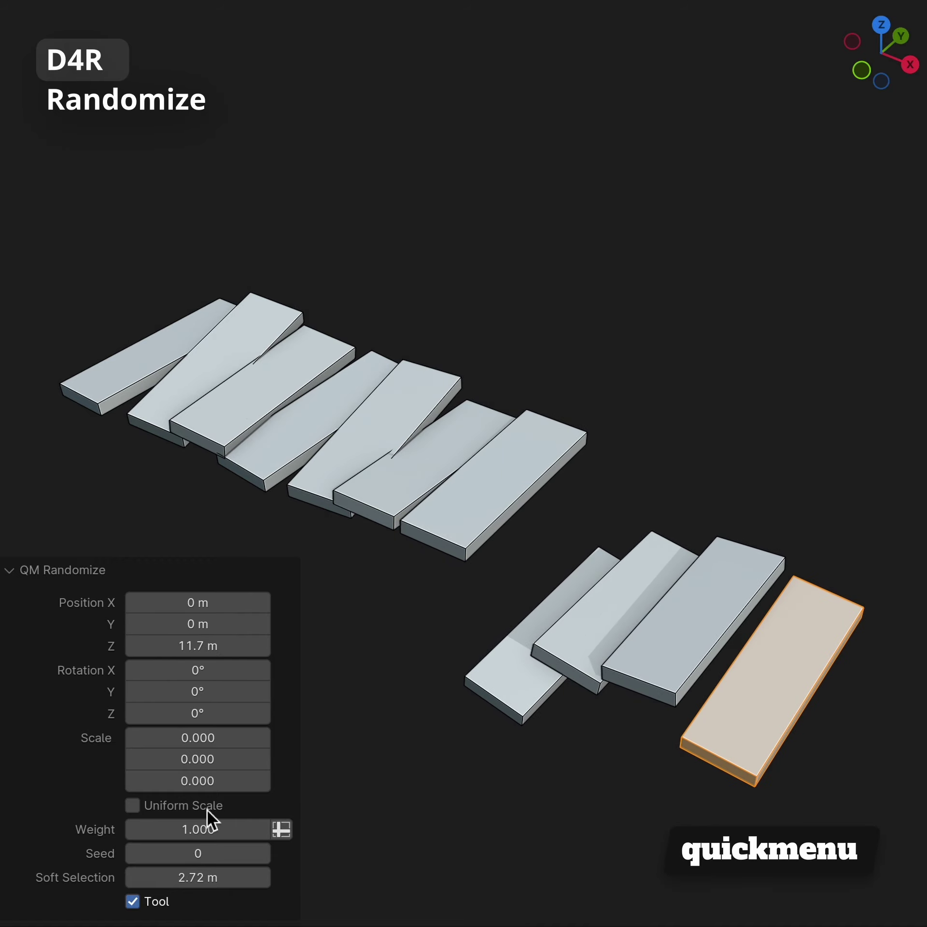
mouse_move(197, 877)
mouse_down()
mouse_move(215, 877)
mouse_move(185, 878)
mouse_move(227, 877)
mouse_move(186, 877)
mouse_up()
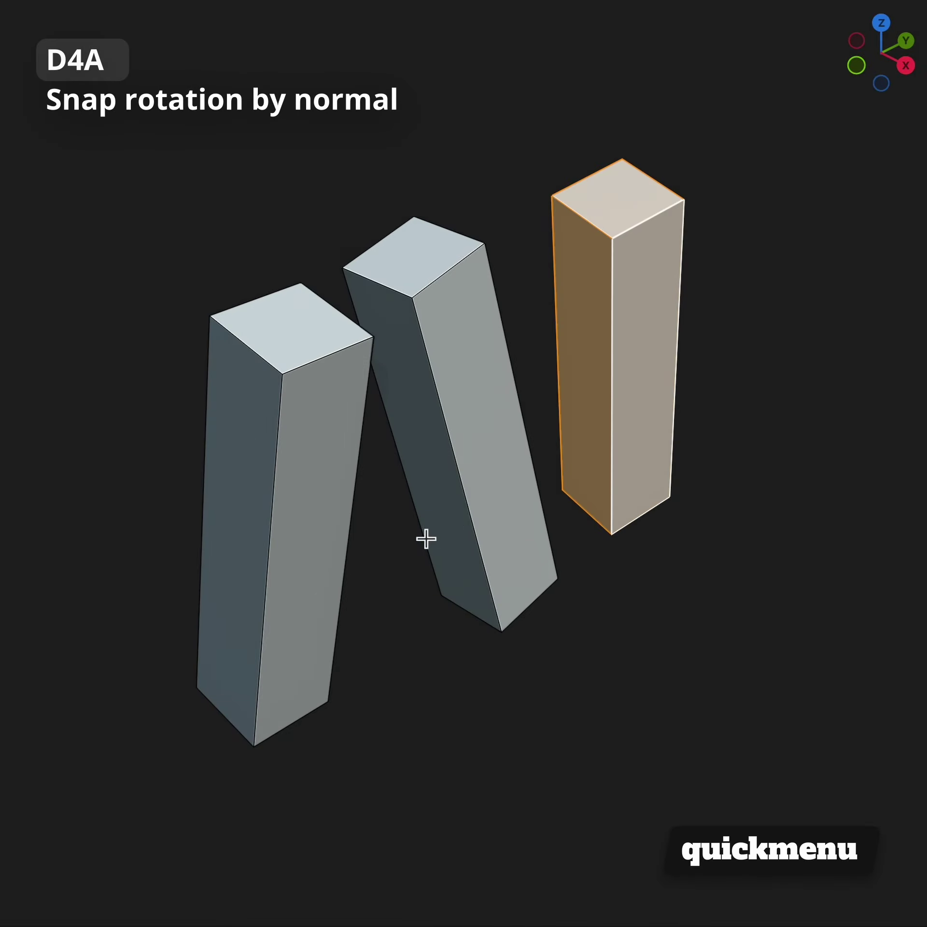
Step: Snap the left, middle and right boxes upright by their faces, then check from the side
click(316, 535)
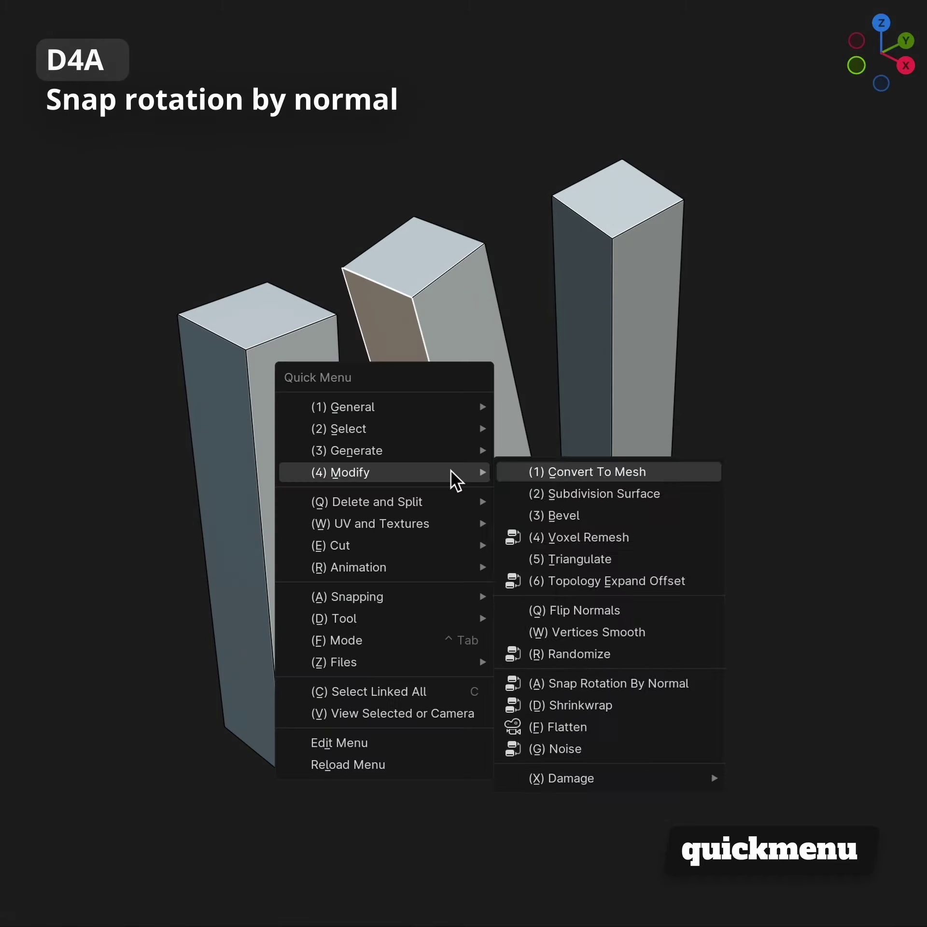
click(451, 465)
click(660, 353)
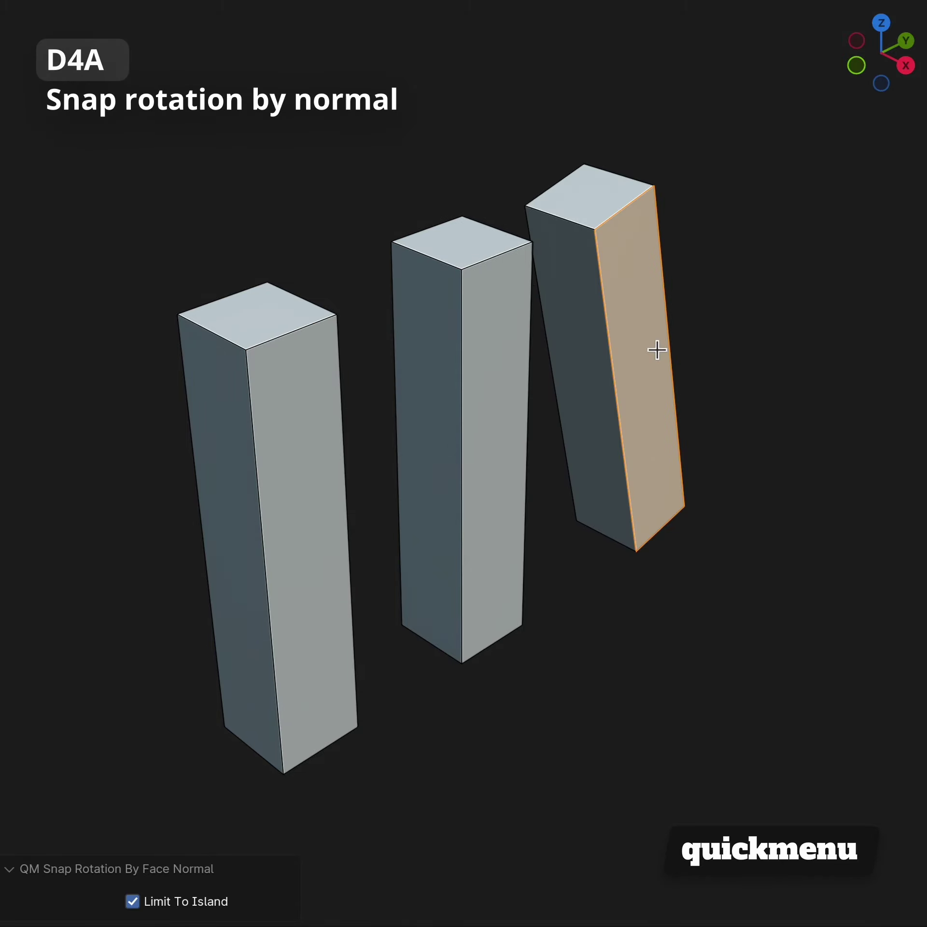
click(605, 391)
key(Tab)
key(KP_3)
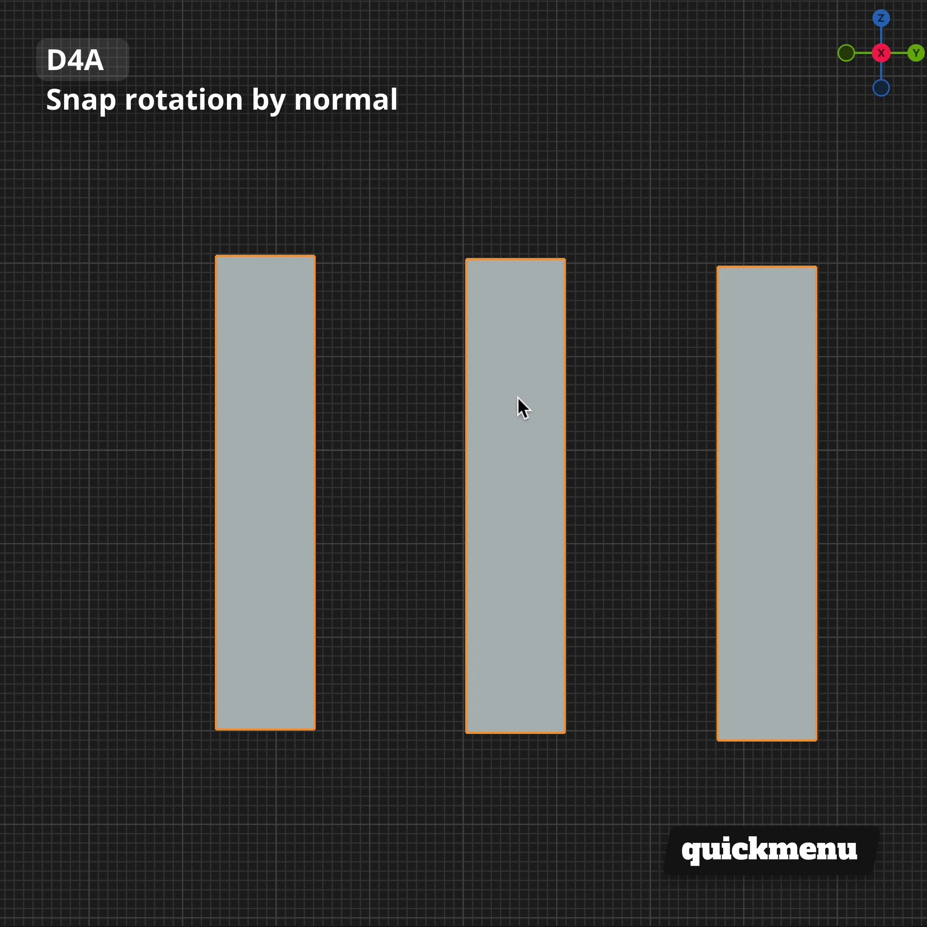
key(shift+z)
mouse_move(521, 395)
middle_down()
mouse_move(486, 482)
mouse_move(662, 393)
mouse_move(533, 530)
mouse_move(521, 661)
mouse_move(465, 602)
mouse_move(373, 451)
middle_up()
key(shift+z)
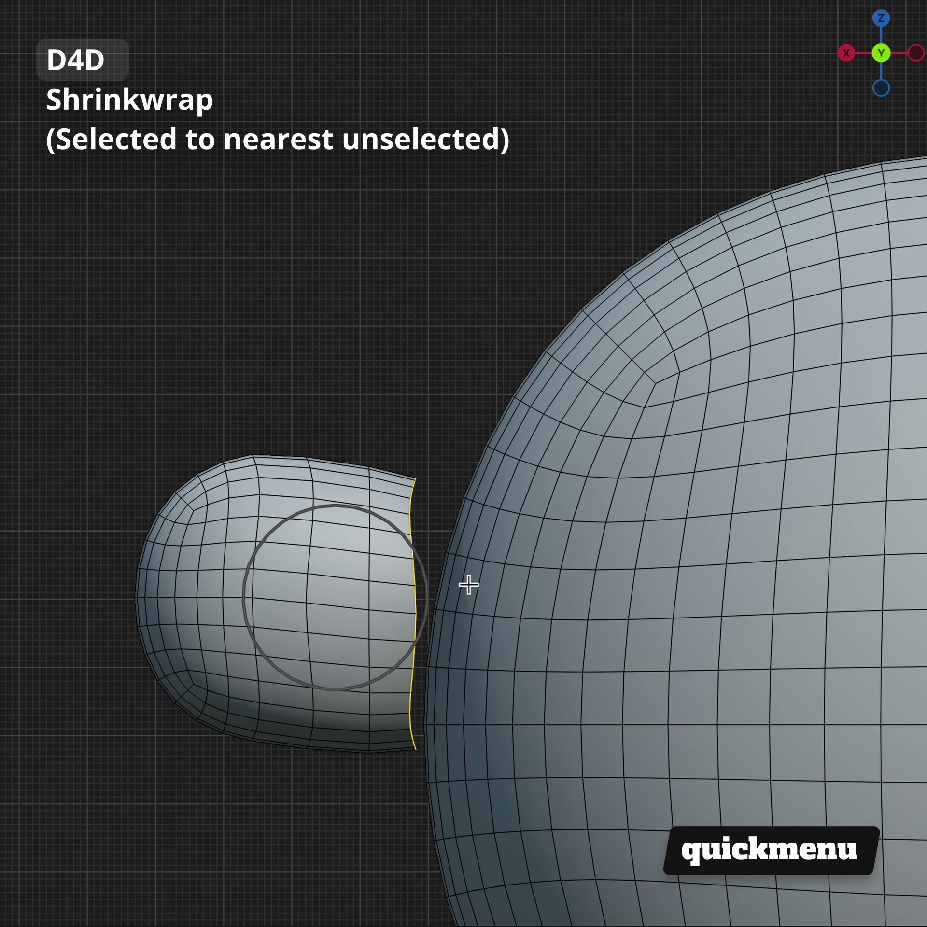
Step: Shrinkwrap the arm's edge loop onto the body surface and inspect the joint in wireframe
click(514, 613)
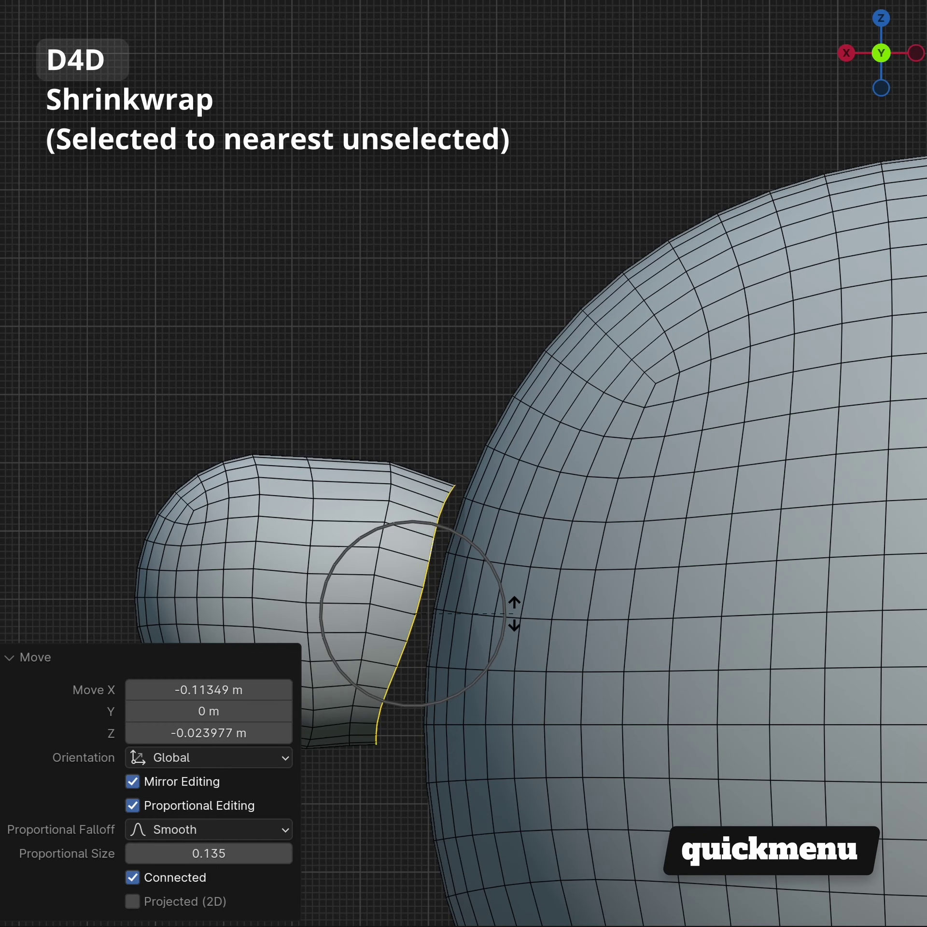
click(531, 598)
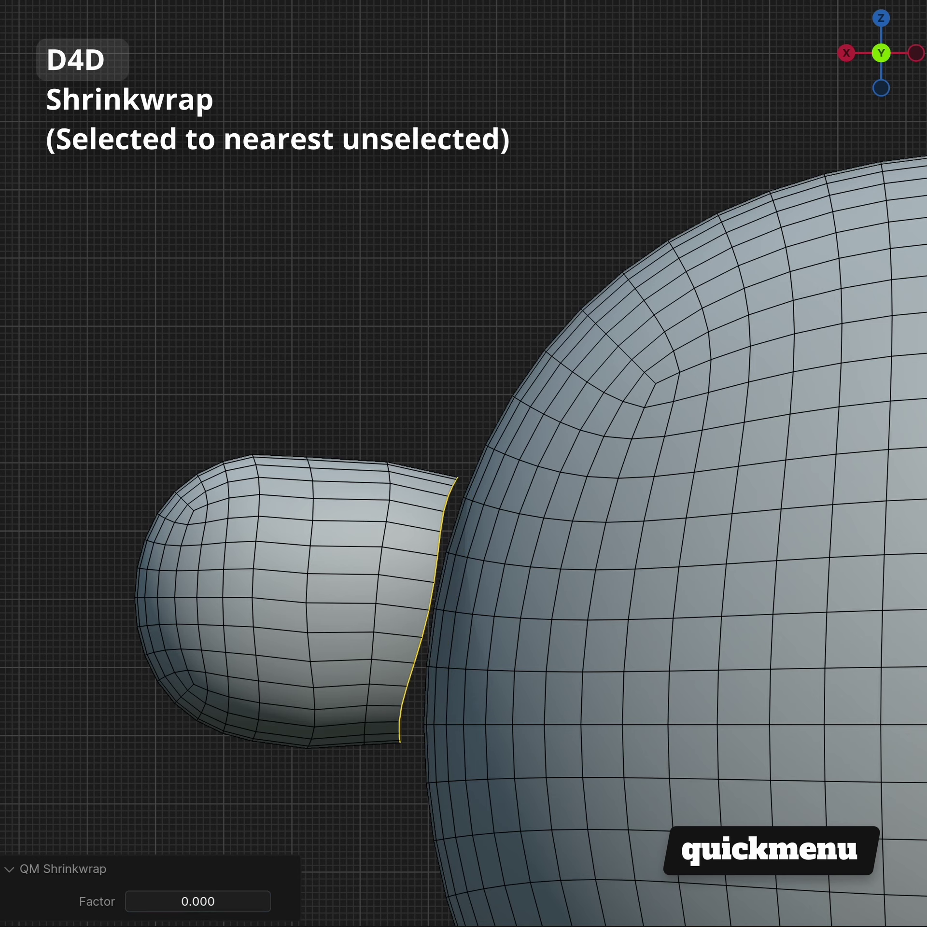
middle_drag(310, 609, 492, 643)
scroll(492, 638, up, 5)
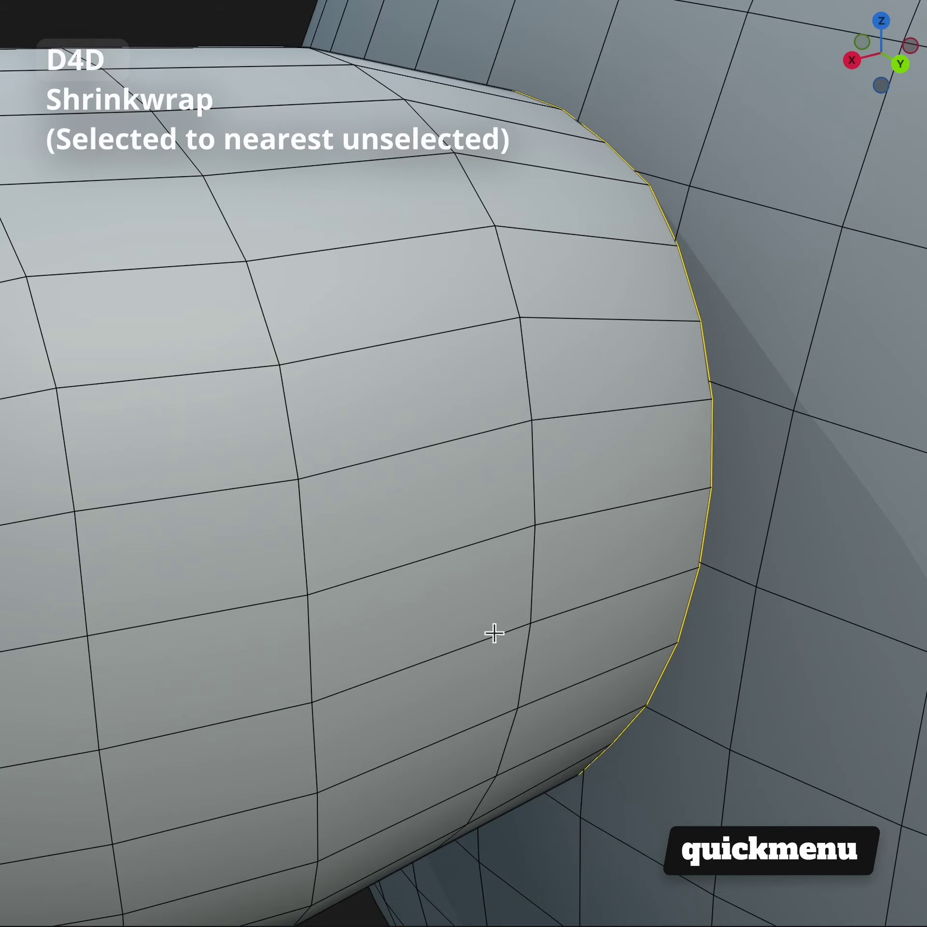
scroll(521, 594, up, 4)
key(shift+z)
key(shift+z)
scroll(600, 508, down, 5)
mouse_move(600, 508)
middle_down()
mouse_move(310, 507)
mouse_move(739, 540)
mouse_move(633, 517)
mouse_move(453, 531)
middle_up()
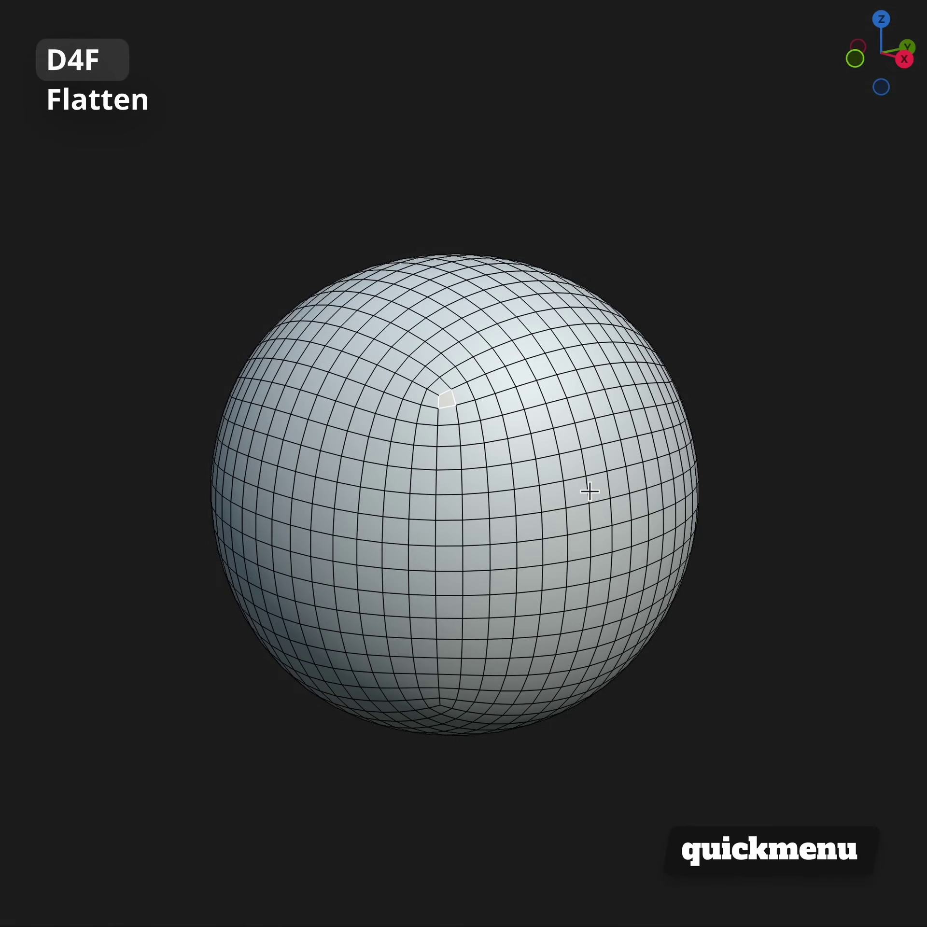
Step: Flatten a large face region of the sphere with factor 1.000 and soft selection 0.220
key(alt+z)
ctrl+shift+click(523, 662)
key(alt+z)
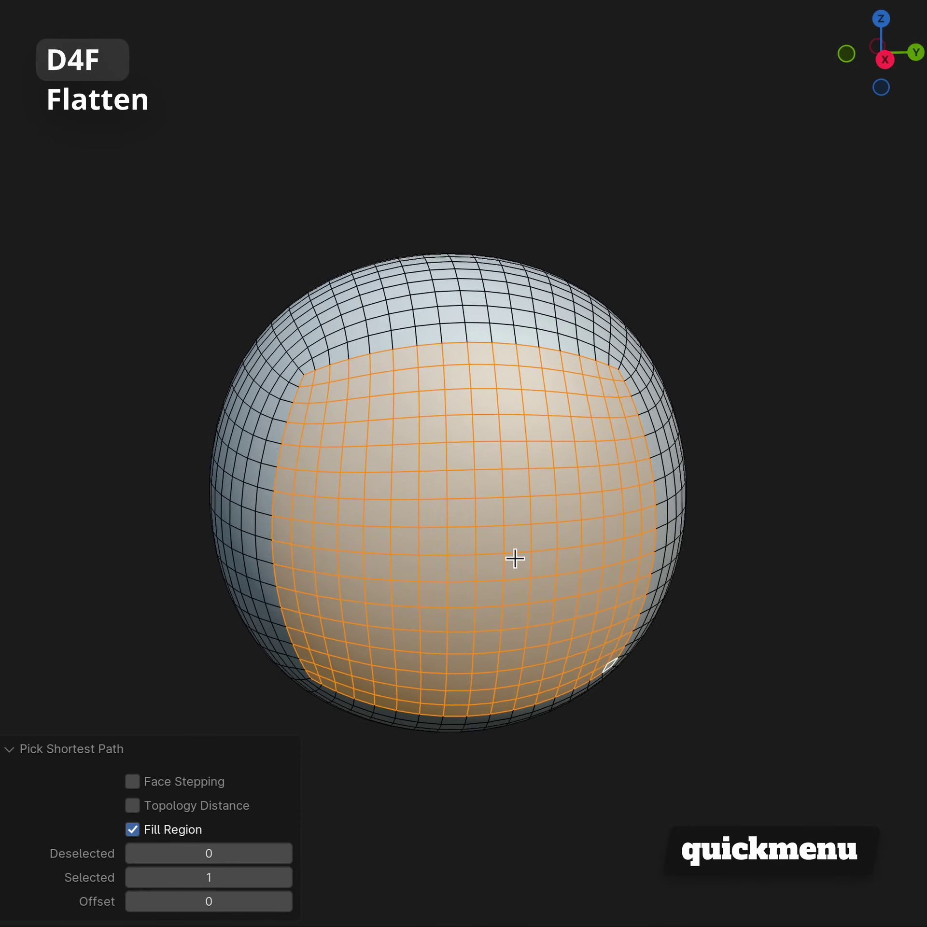
middle_drag(515, 559, 563, 557)
key(d)
key(4)
key(f)
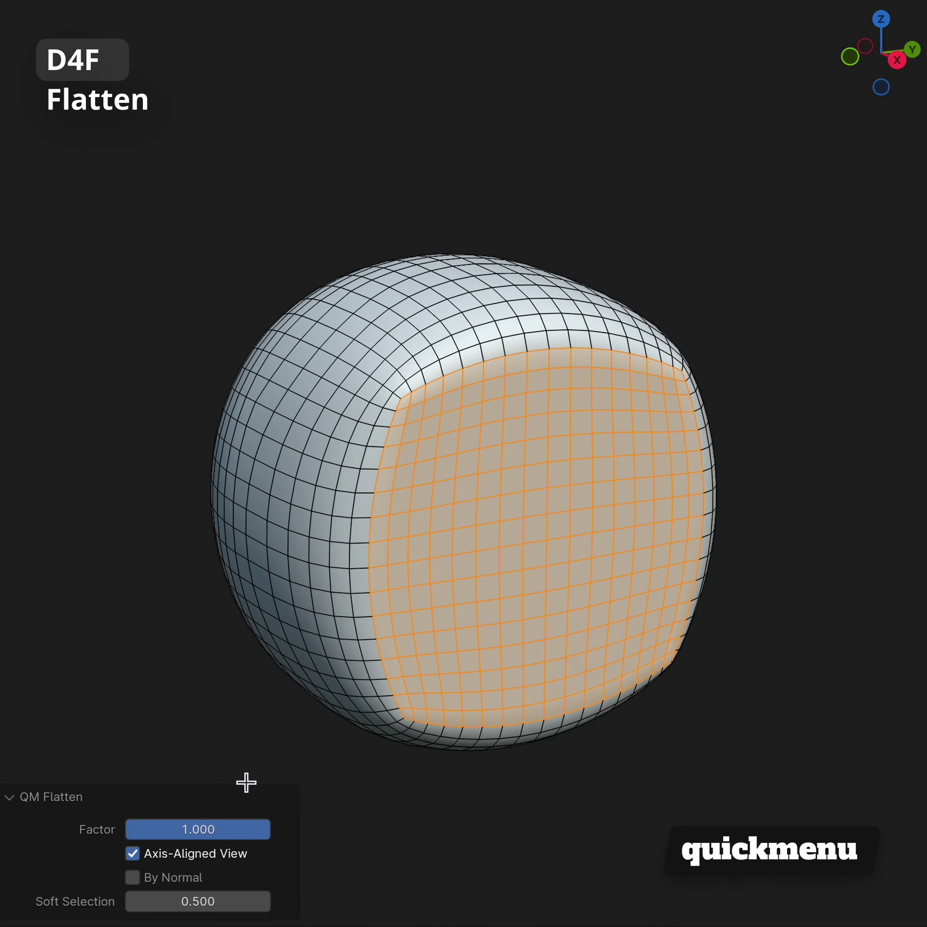
mouse_move(197, 829)
mouse_down()
mouse_move(127, 829)
mouse_move(269, 829)
mouse_up()
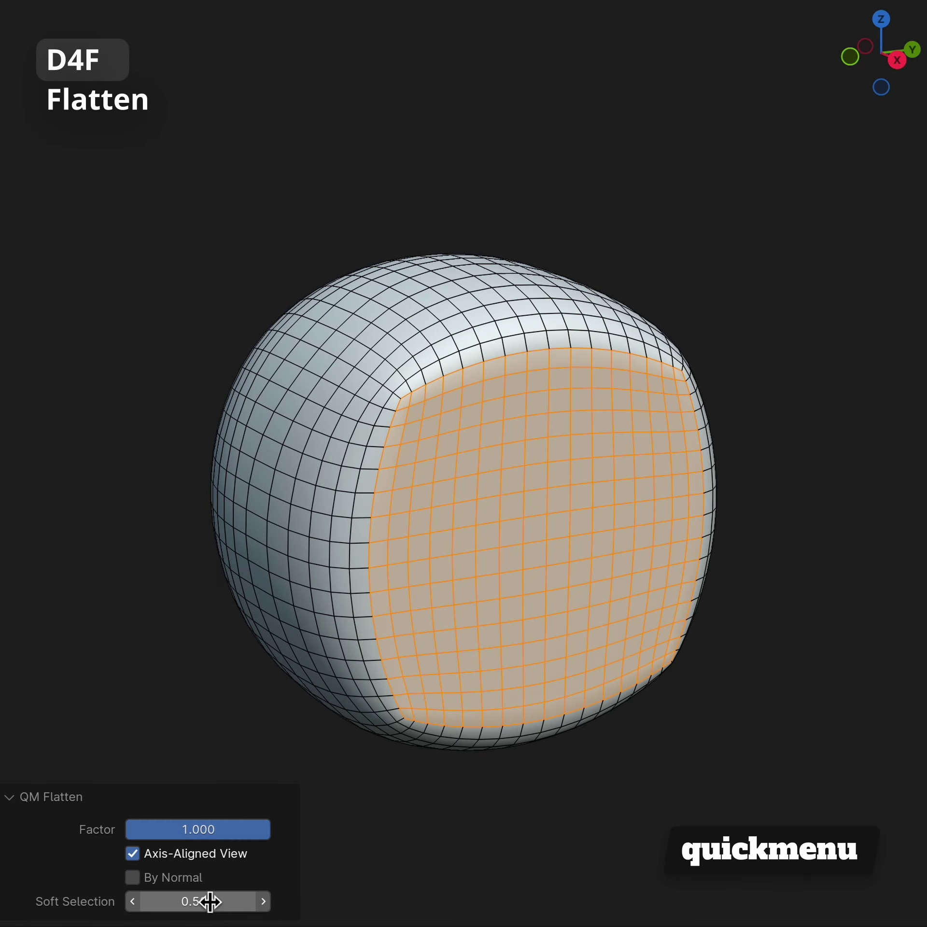
mouse_move(210, 901)
mouse_down()
mouse_move(192, 902)
mouse_move(214, 902)
mouse_up()
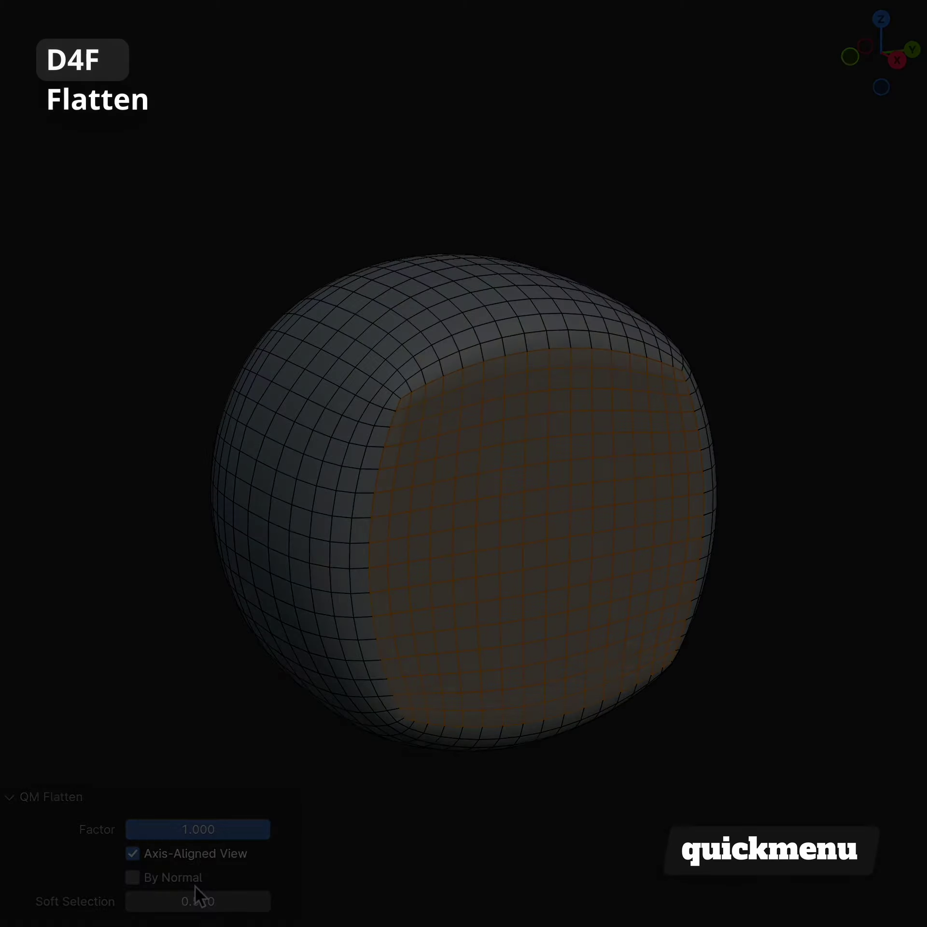
Step: Apply Noise to the whole cube, adjusting its scale and reducing the amount to mild
key(a)
key(d)
key(4)
key(g)
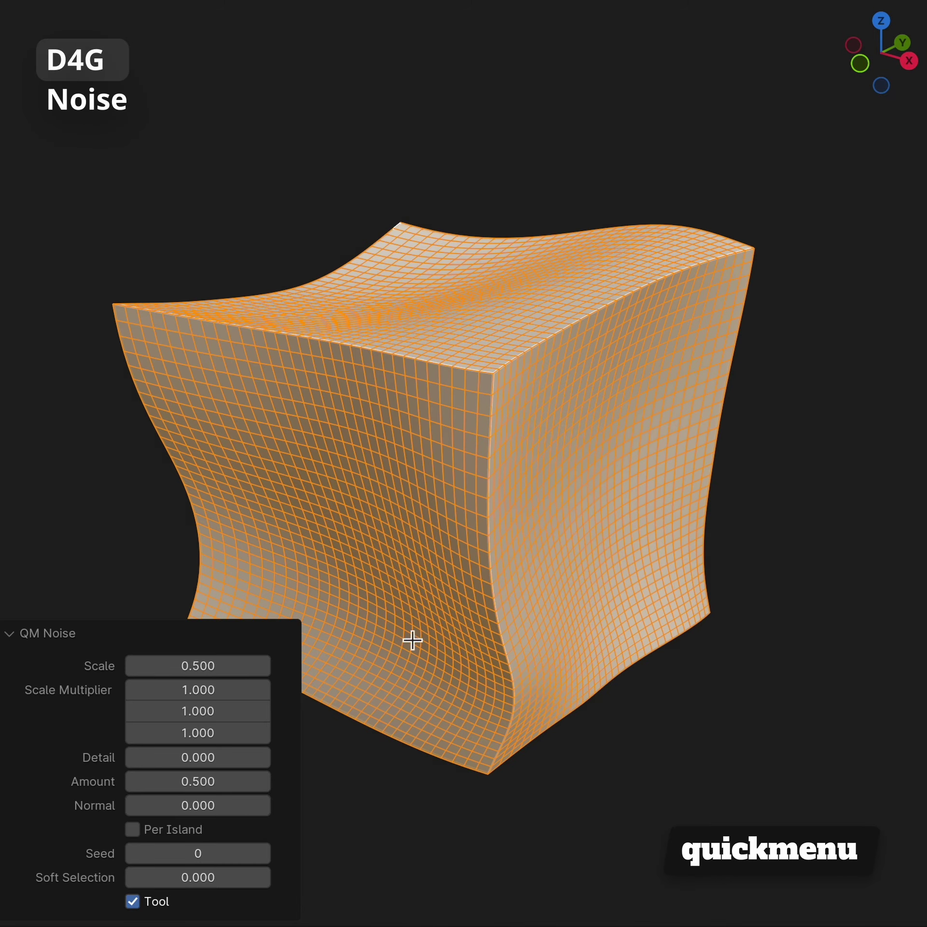
mouse_move(218, 670)
mouse_down()
mouse_move(244, 670)
mouse_move(218, 670)
mouse_up()
mouse_move(197, 780)
mouse_down()
mouse_move(166, 781)
mouse_move(185, 781)
mouse_move(175, 809)
mouse_up()
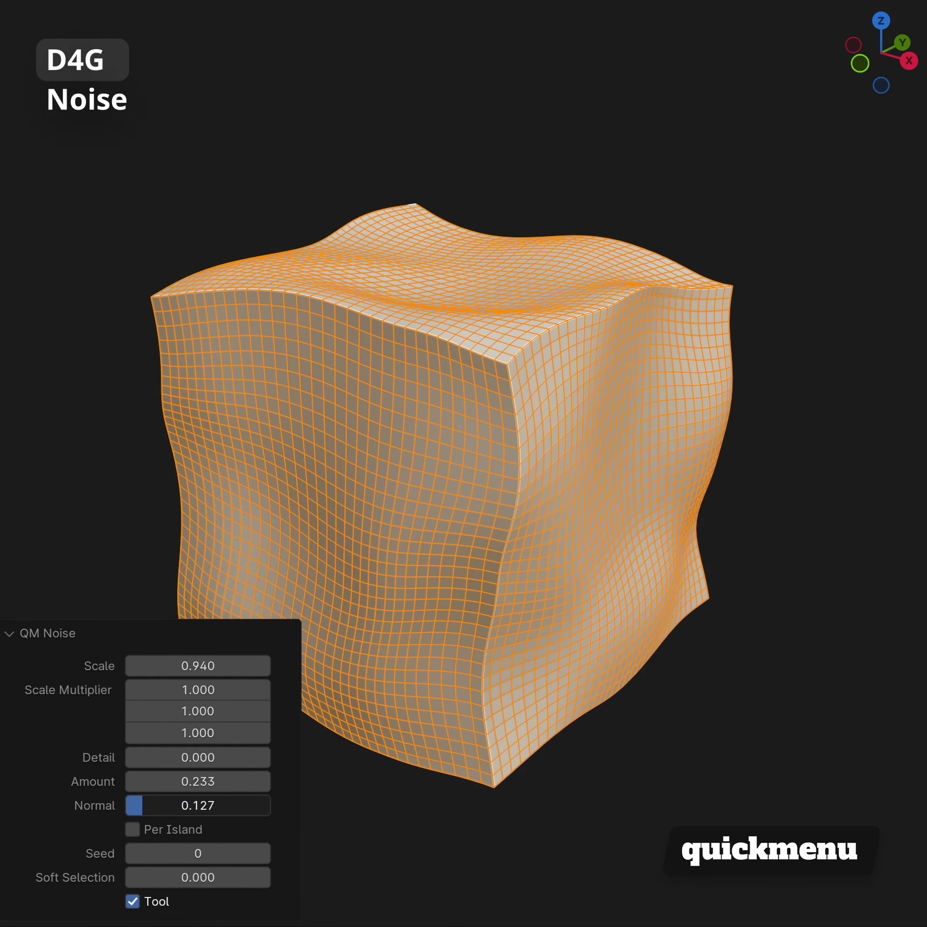
Step: Add a noisy corner bulge (scale 1.800, amount 0.280, soft selection 1.000), then exit edit mode
drag(544, 419, 544, 419)
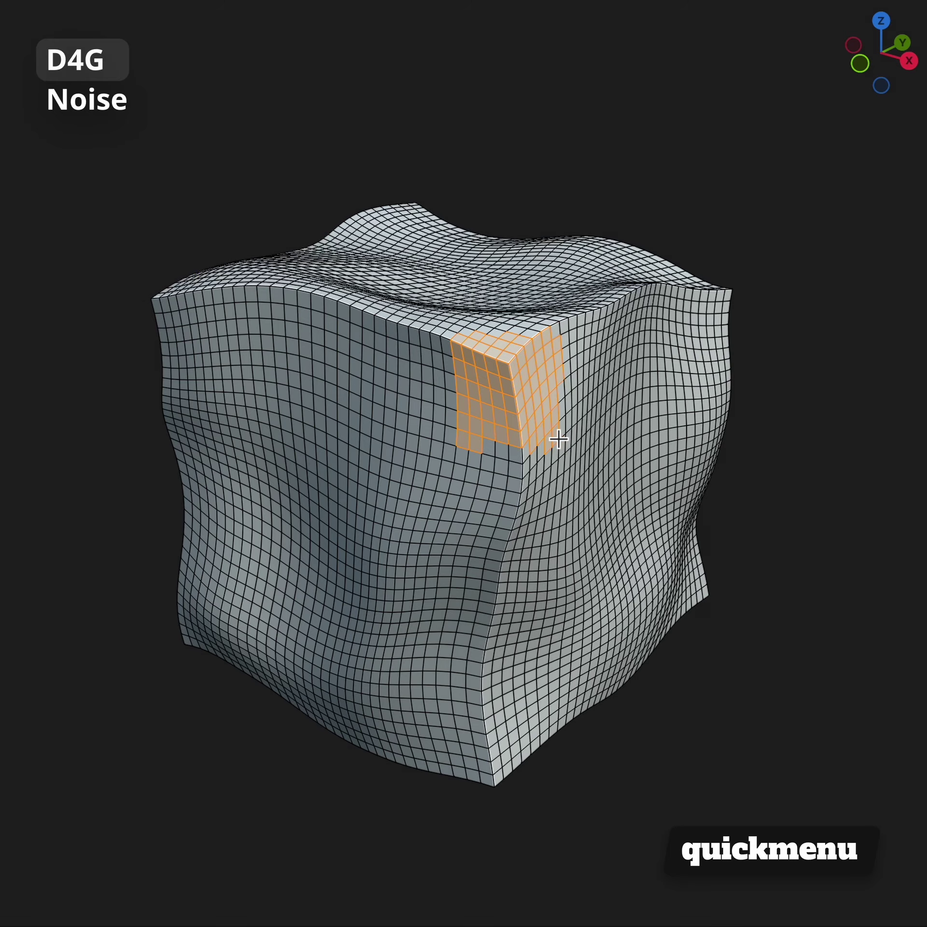
key(q)
key(q)
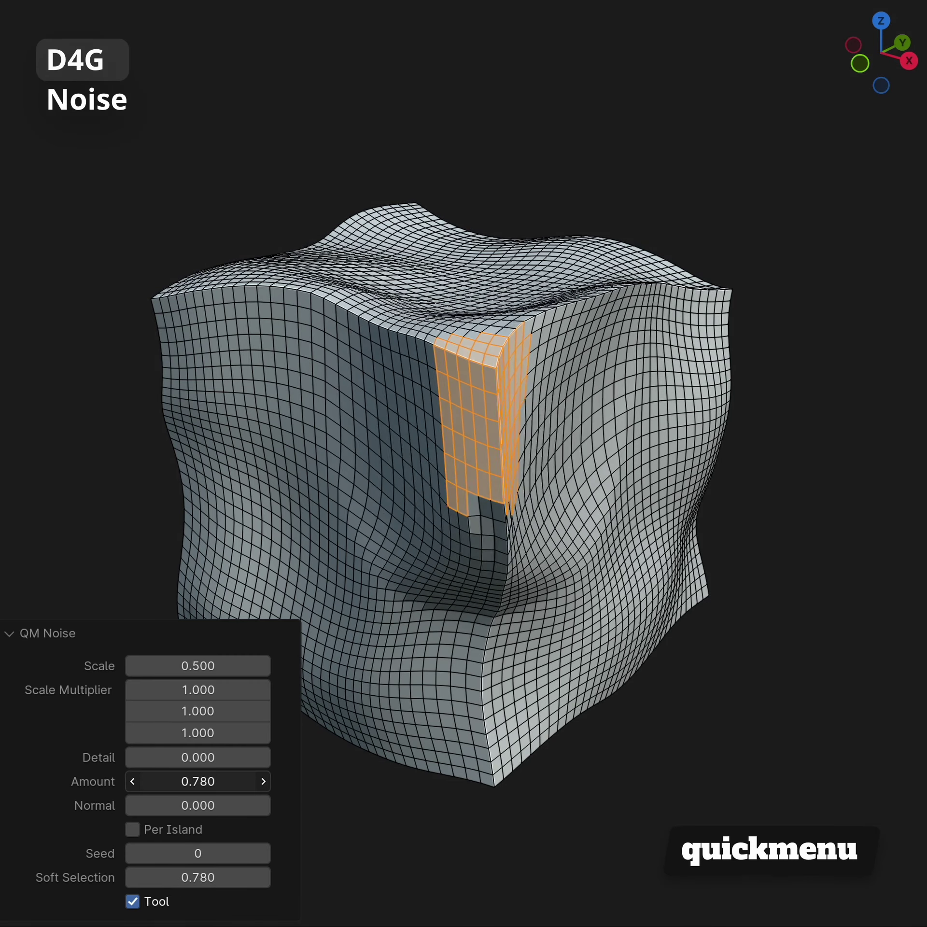
mouse_move(197, 781)
mouse_down()
mouse_move(229, 781)
mouse_move(185, 781)
mouse_up()
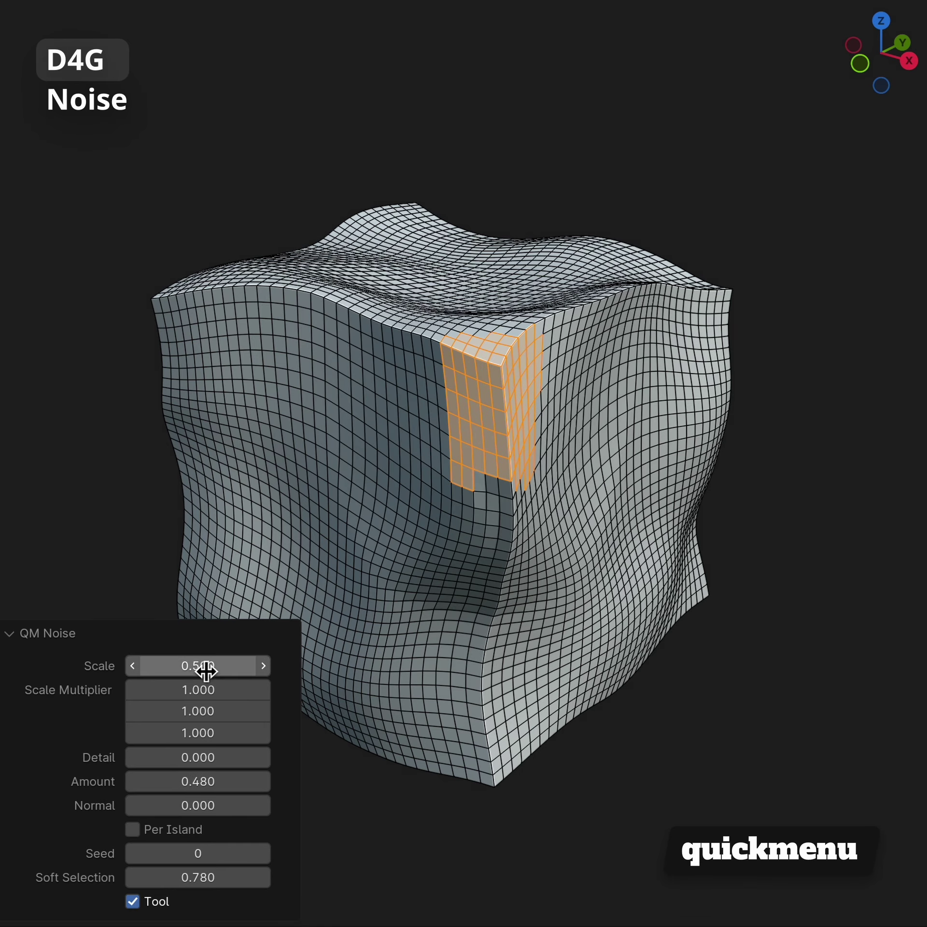
drag(206, 672, 269, 671)
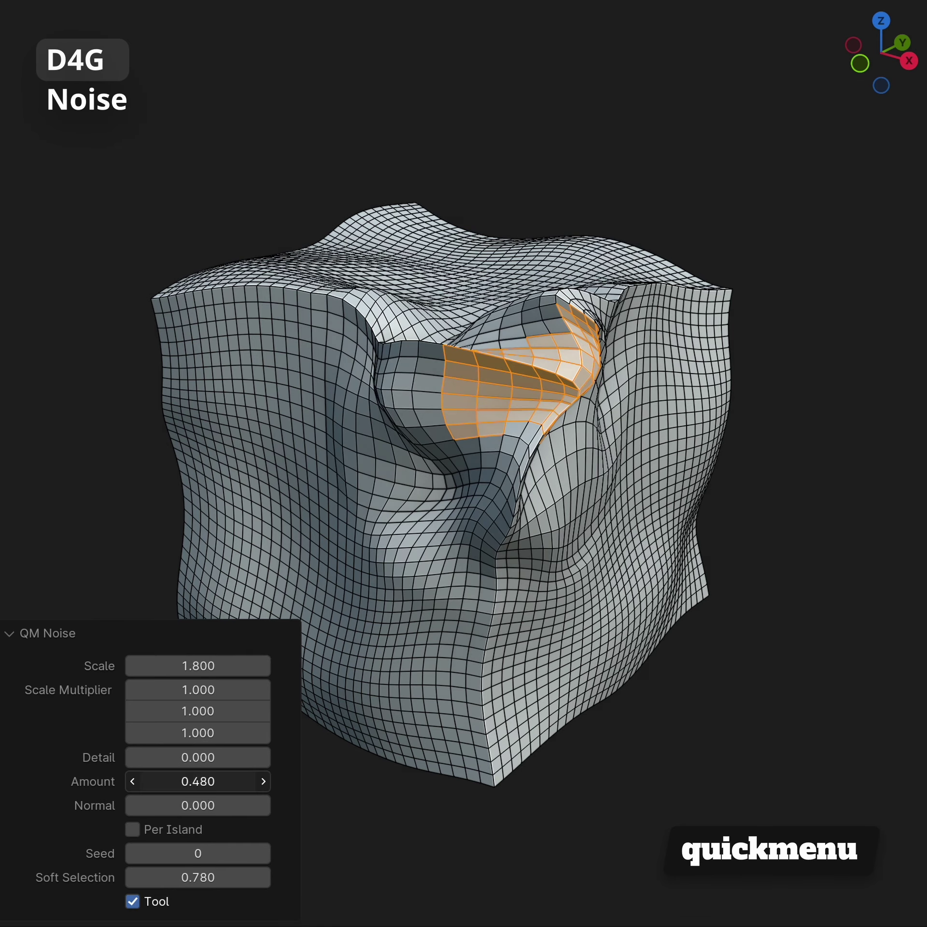
drag(197, 781, 165, 781)
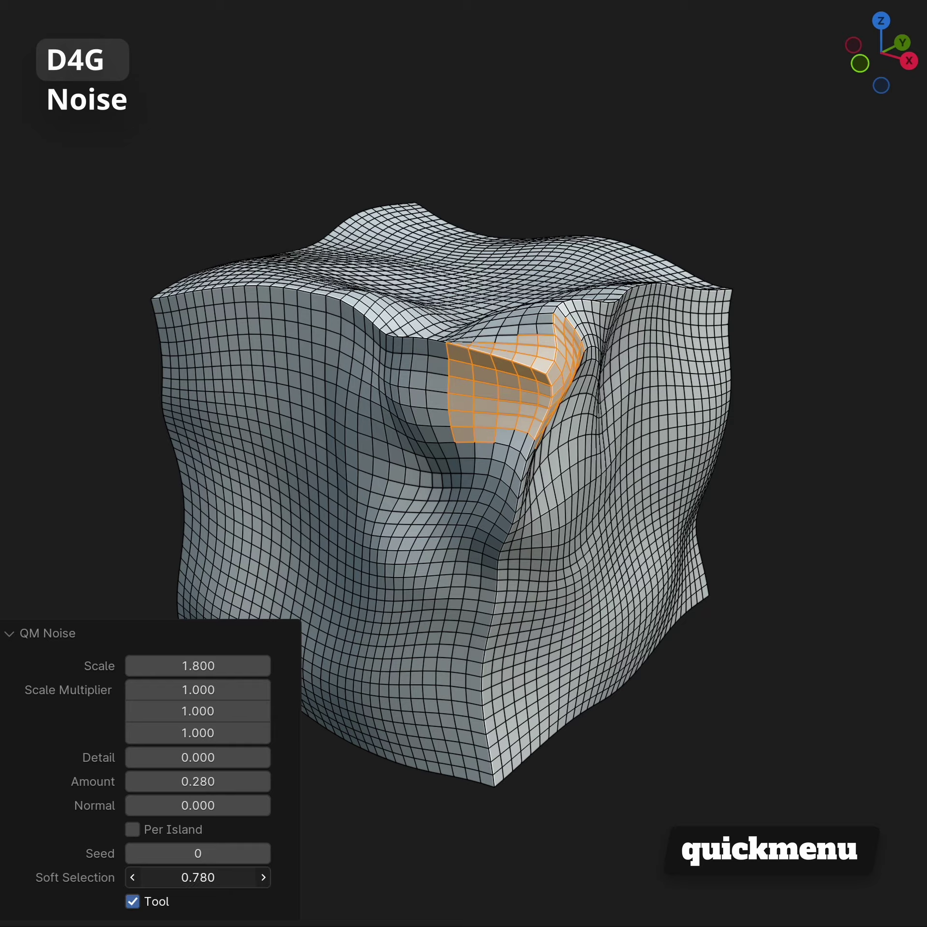
mouse_move(197, 877)
mouse_down()
mouse_move(228, 877)
mouse_move(180, 877)
mouse_move(234, 877)
mouse_move(201, 877)
mouse_up()
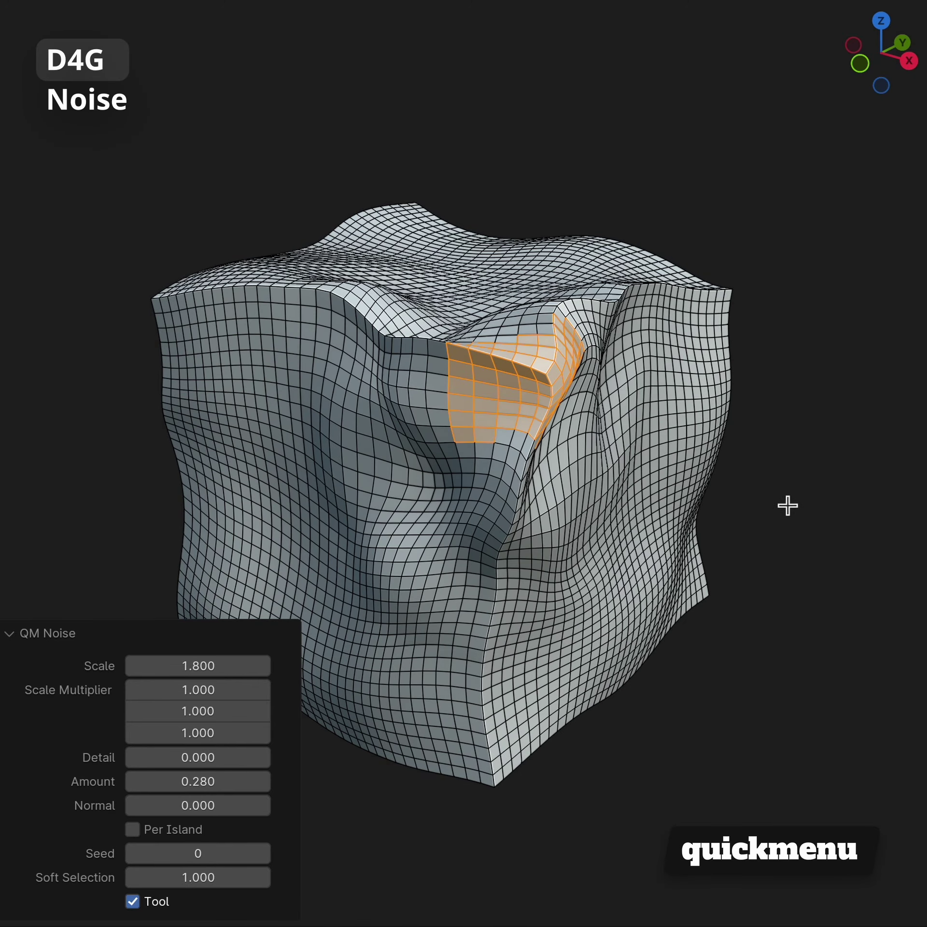
key(Tab)
mouse_move(787, 503)
middle_down()
mouse_move(651, 526)
mouse_move(504, 534)
mouse_move(765, 542)
mouse_move(865, 526)
mouse_move(854, 503)
middle_up()
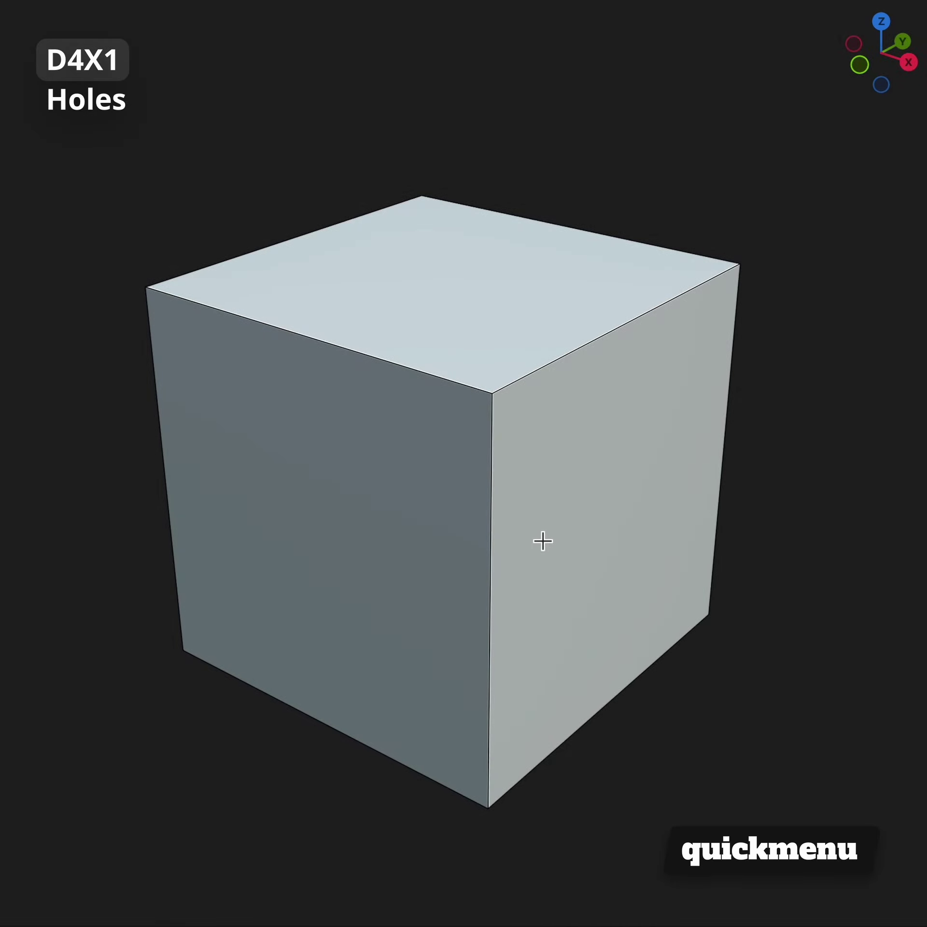
Step: Cut random holes into the cube and tune their threshold and detail
click(540, 536)
key(q)
key(h)
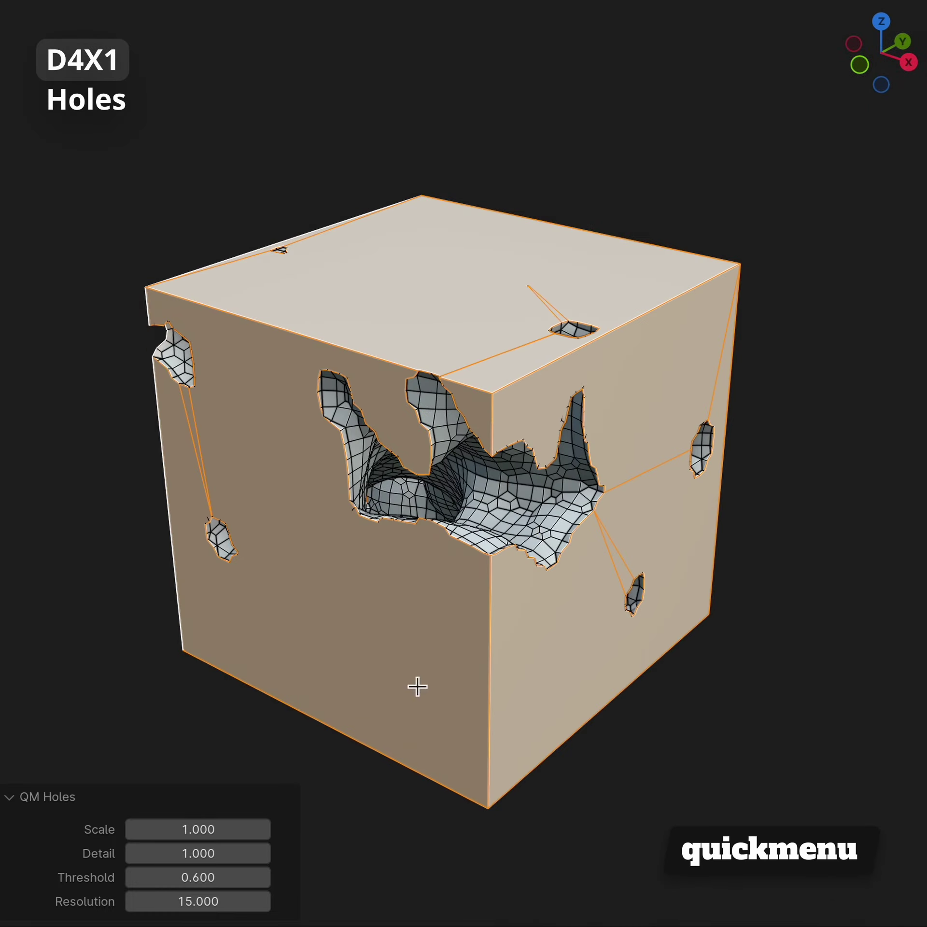
mouse_move(198, 877)
mouse_down()
mouse_move(170, 877)
mouse_move(181, 877)
mouse_up()
mouse_move(197, 853)
mouse_down()
mouse_move(165, 853)
mouse_move(229, 829)
mouse_move(187, 829)
mouse_move(214, 877)
mouse_move(227, 877)
mouse_move(203, 877)
mouse_up()
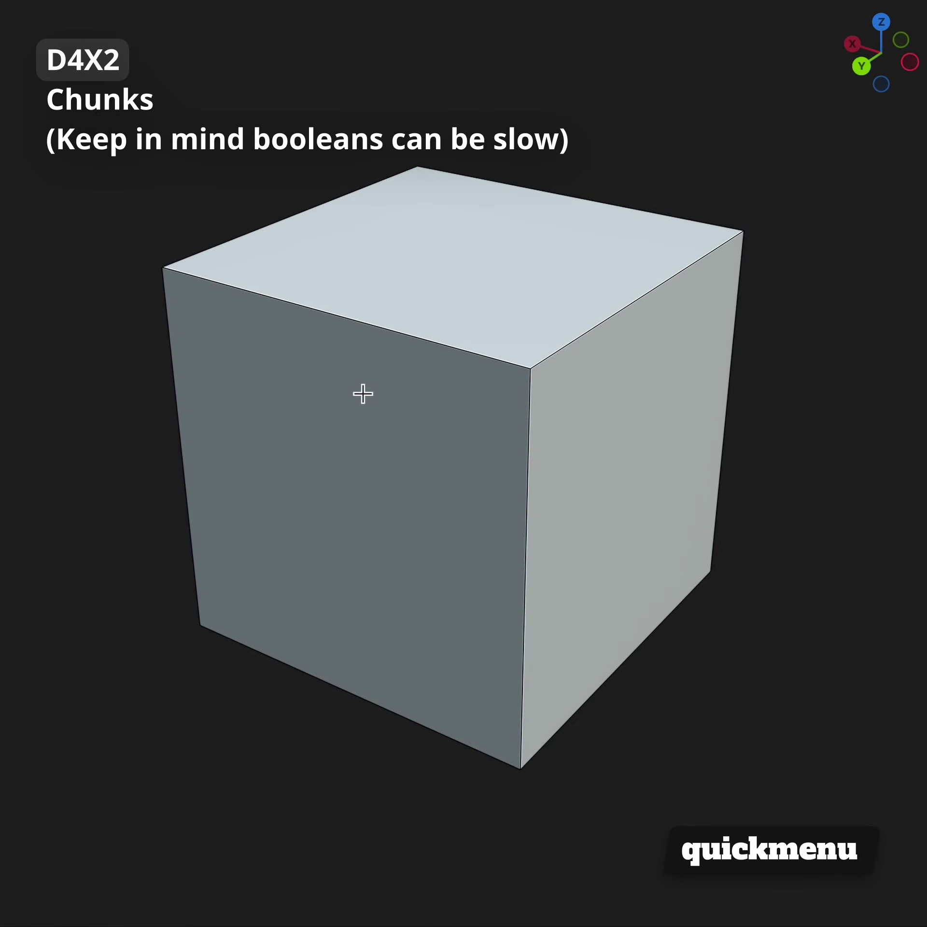
Step: Break the selected cube into chunks with the Quick Menu Chunks damage option
click(363, 393)
key(w)
key(4)
key(8)
key(3)
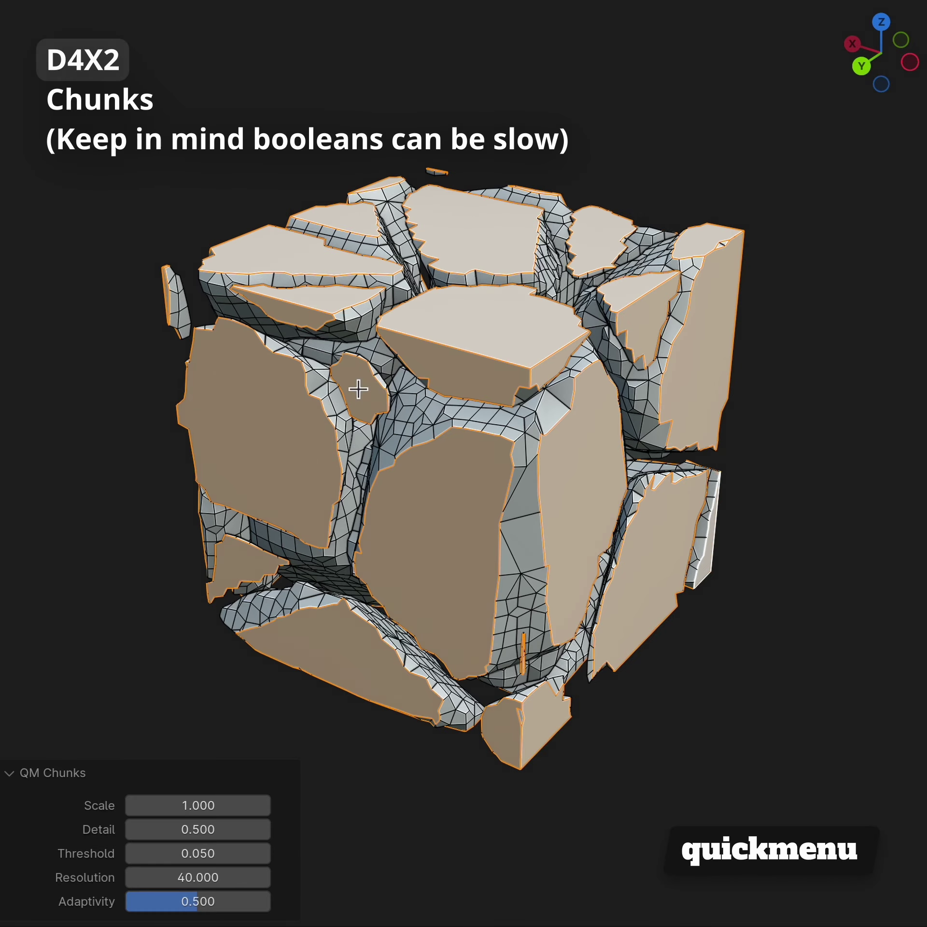
mouse_move(197, 853)
mouse_down()
mouse_move(212, 853)
mouse_move(187, 854)
mouse_move(192, 862)
mouse_up()
text(60)
Step: Set chunk Resolution to 90 and Threshold to 0.026, then inspect the fractured cube
key(Return)
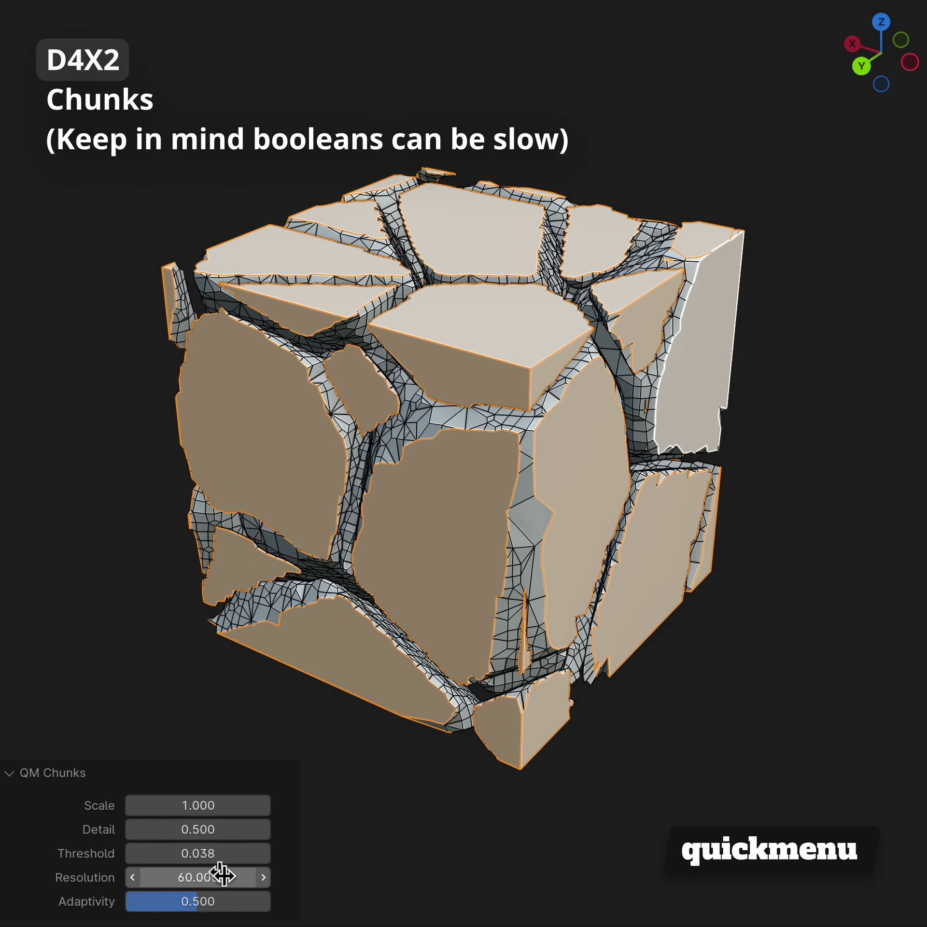
text(90)
key(Return)
drag(205, 858, 197, 858)
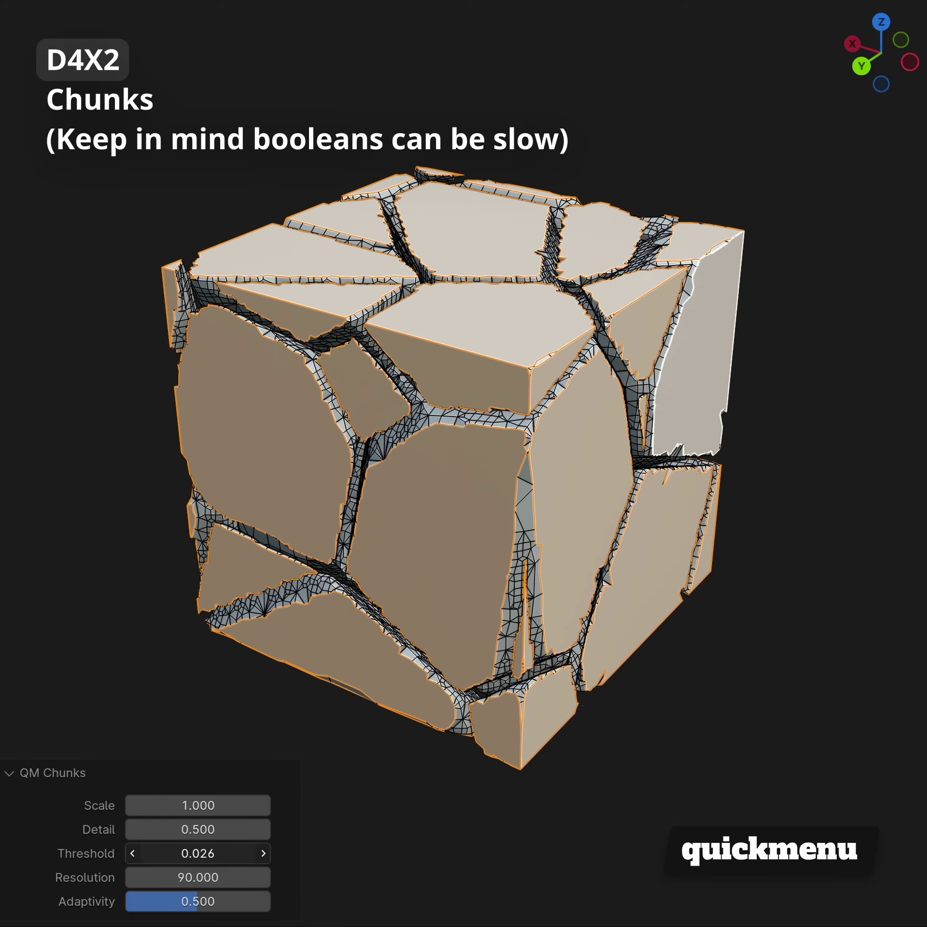
click(752, 595)
middle_drag(811, 569, 547, 542)
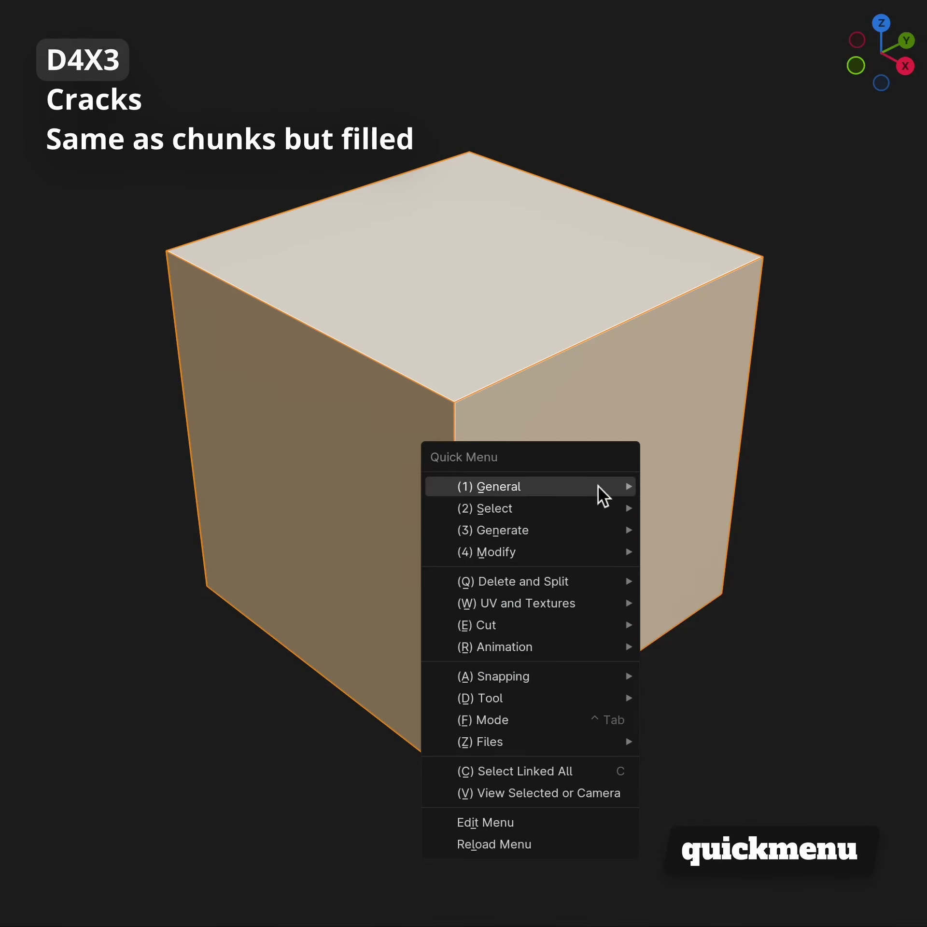
Step: Set the cracks to Resolution 80, Threshold 0.023 and Scale 0.5
key(4)
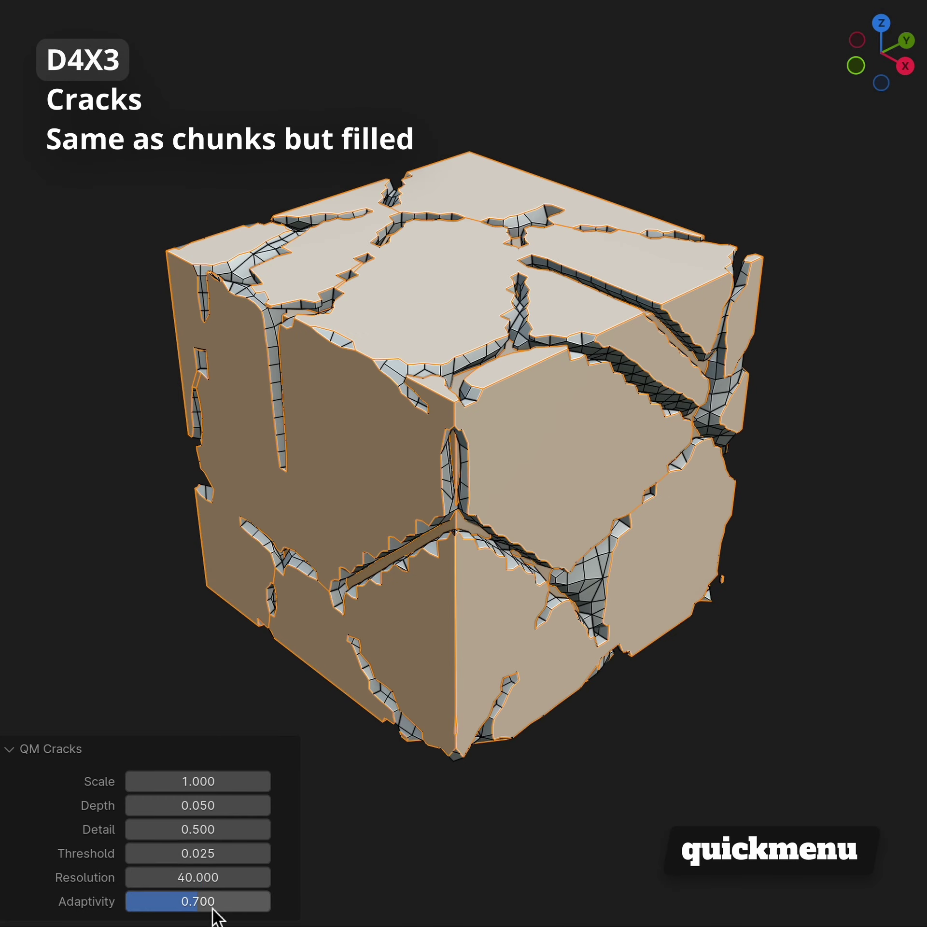
key(Return)
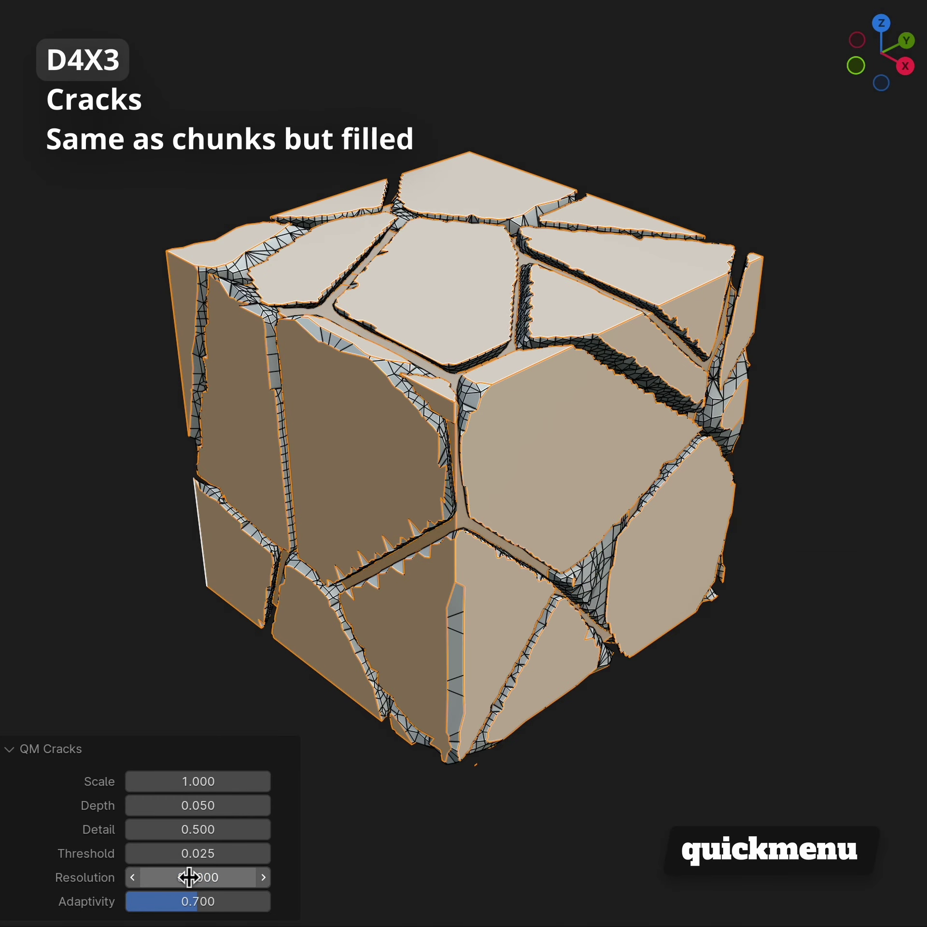
drag(200, 855, 197, 862)
text(0.5)
key(Return)
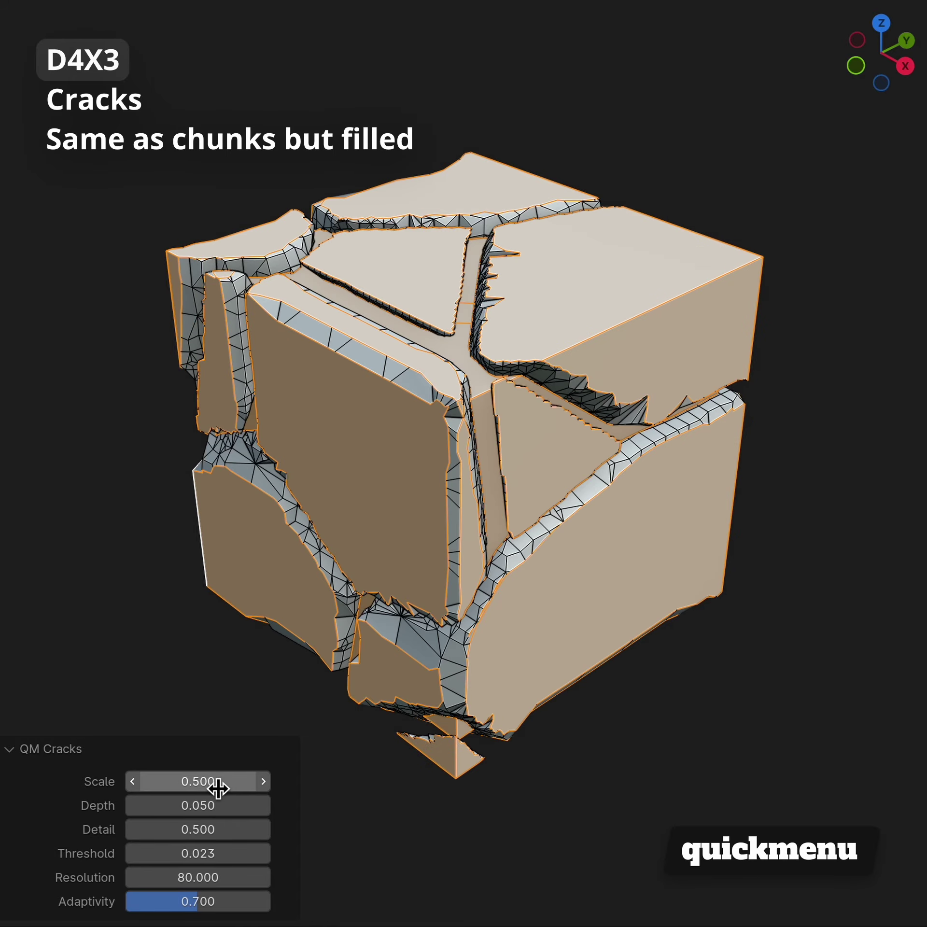
Step: Enter Edit Mode on the new cube with nothing selected, viewed from a corner
mouse_move(283, 416)
middle_down()
mouse_move(557, 309)
mouse_move(401, 232)
mouse_move(186, 330)
mouse_move(282, 461)
middle_up()
scroll(282, 460, up, 5)
key(Tab)
key(alt+a)
middle_drag(480, 555, 458, 474)
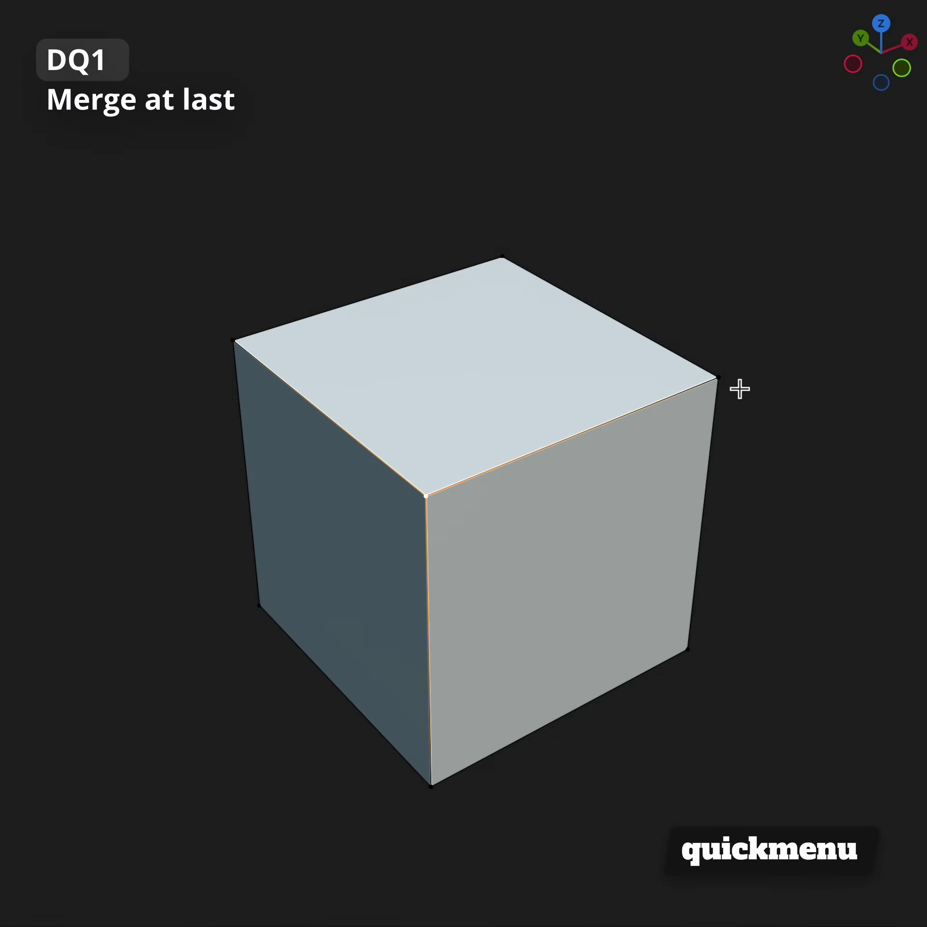
Step: Merge the cube's top corner vertices at last twice to form a wedge
key(d)
key(q)
key(1)
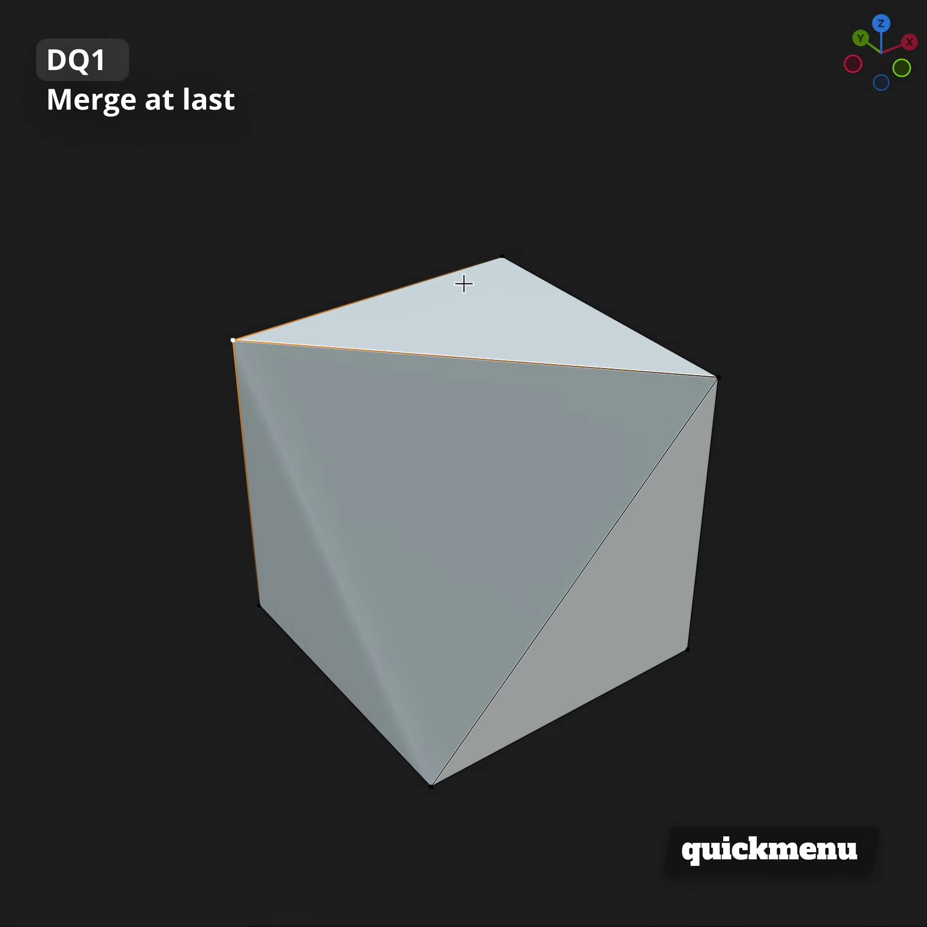
shift+click(489, 274)
key(d)
key(q)
key(1)
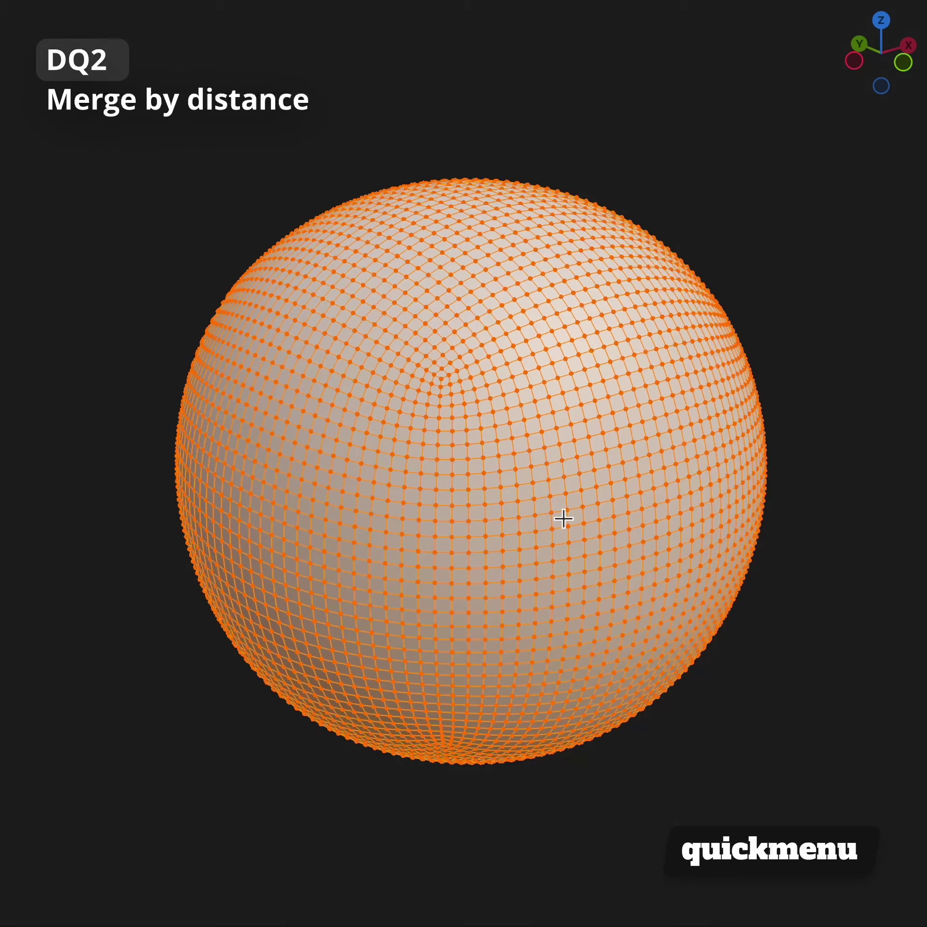
Step: Merge the sphere's vertices by distance, raising the merge distance to coarsen it
key(d)
key(q)
key(2)
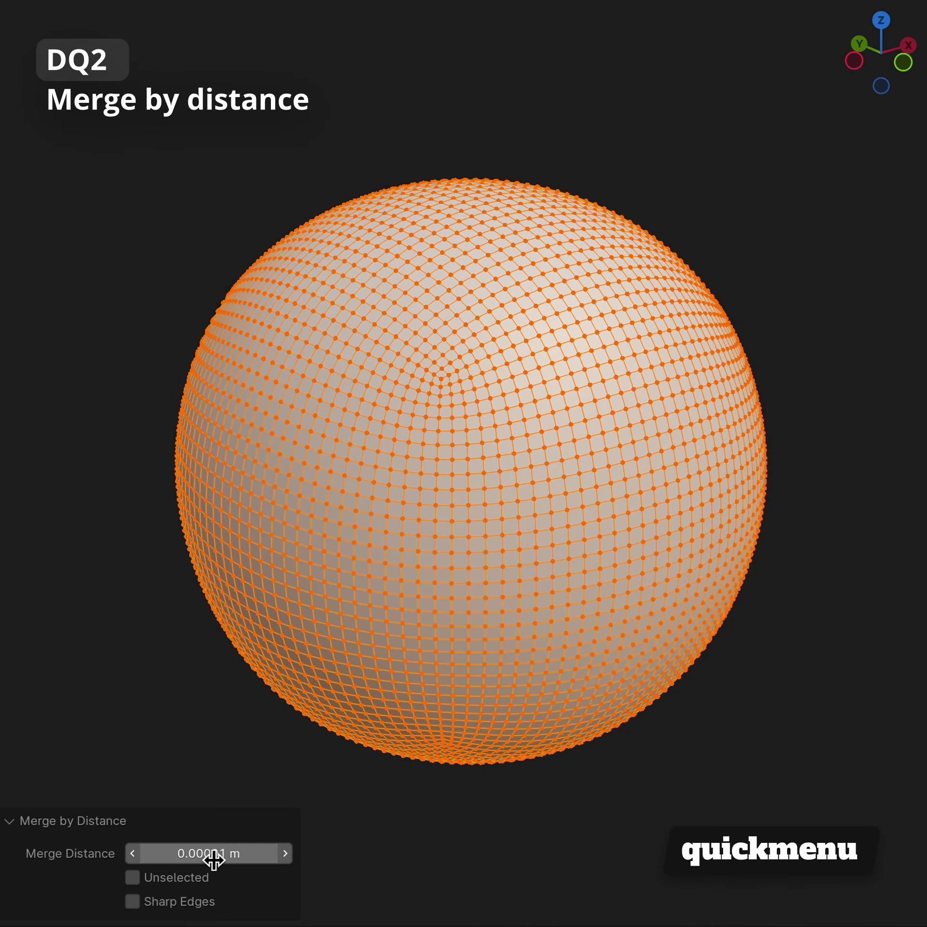
mouse_move(209, 853)
mouse_down()
mouse_move(273, 853)
mouse_move(212, 859)
mouse_up()
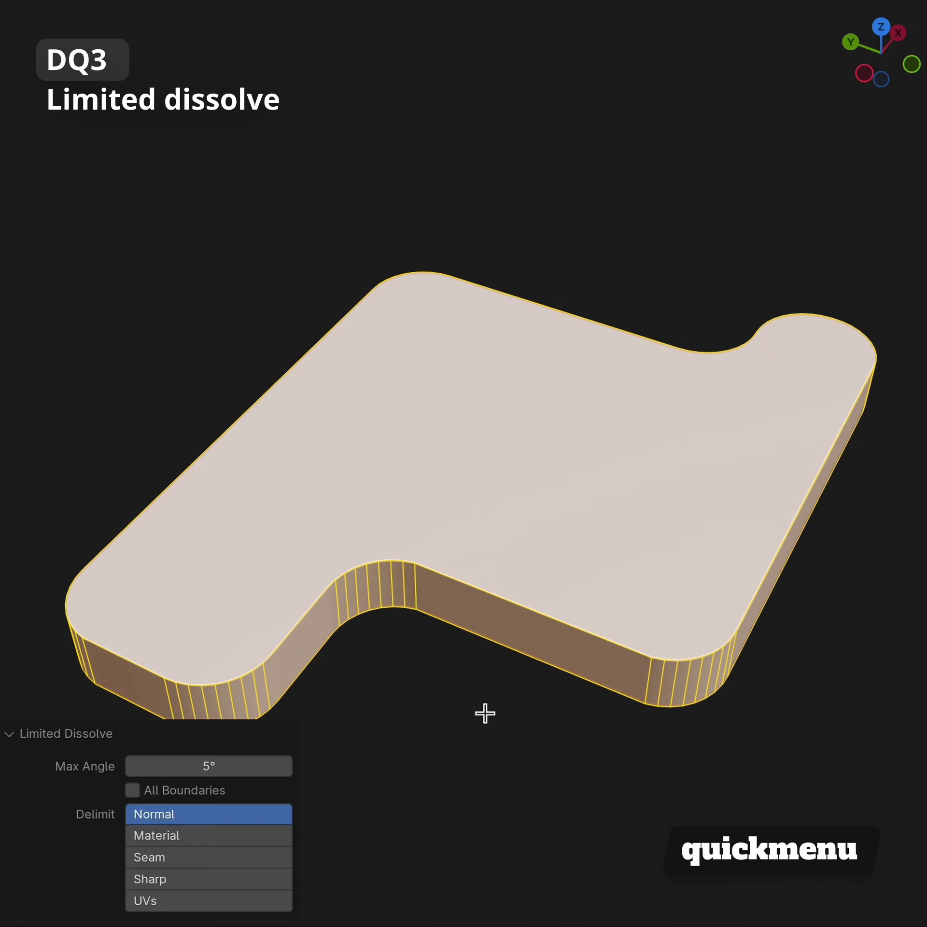
Step: Inset the L-shaped slab's top face and lower the inset region
key(ctrl+f)
click(600, 552)
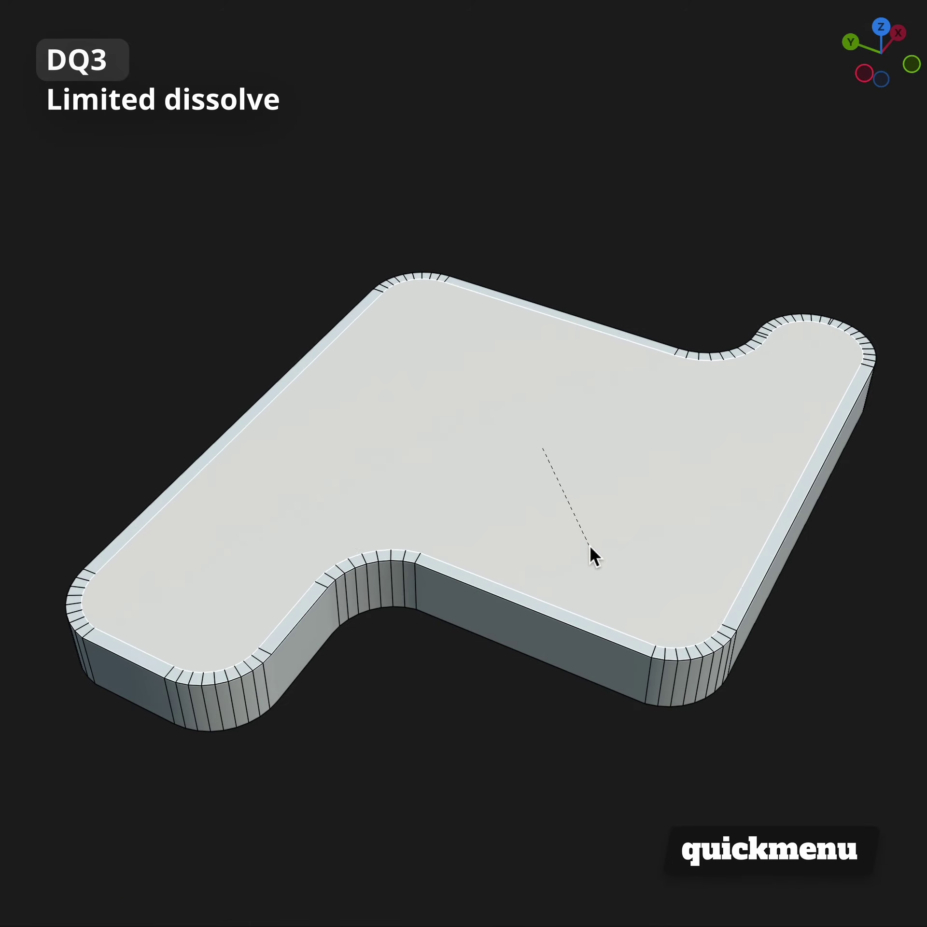
click(587, 570)
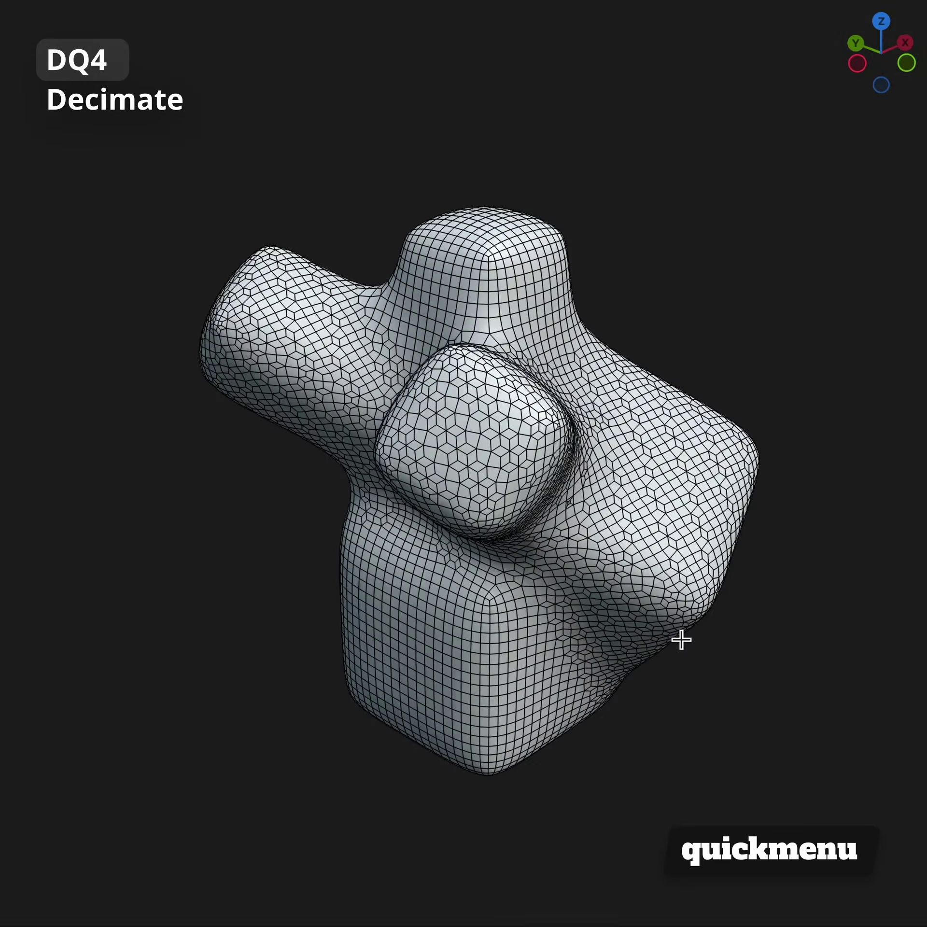
Step: Decimate the blob mesh to a 0.3 ratio
key(q)
click(752, 644)
drag(227, 805, 194, 804)
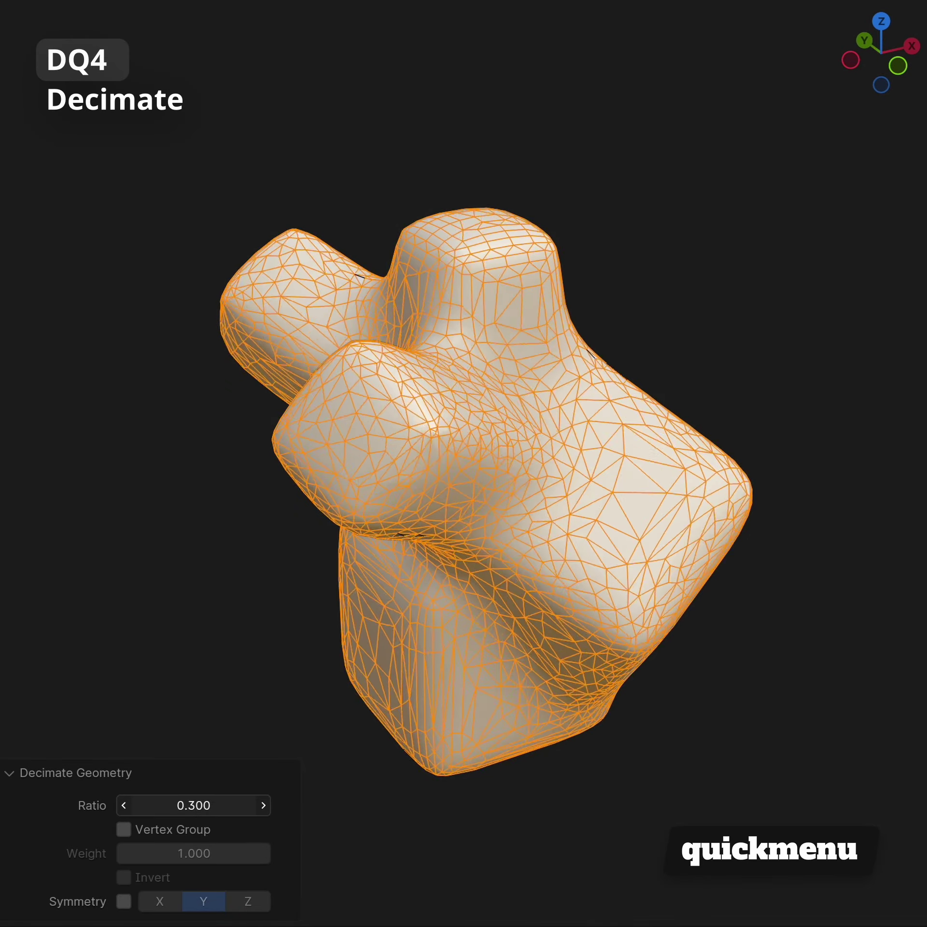
key(Tab)
mouse_move(750, 655)
middle_down()
mouse_move(778, 594)
mouse_move(645, 584)
mouse_move(473, 614)
mouse_move(79, 647)
middle_up()
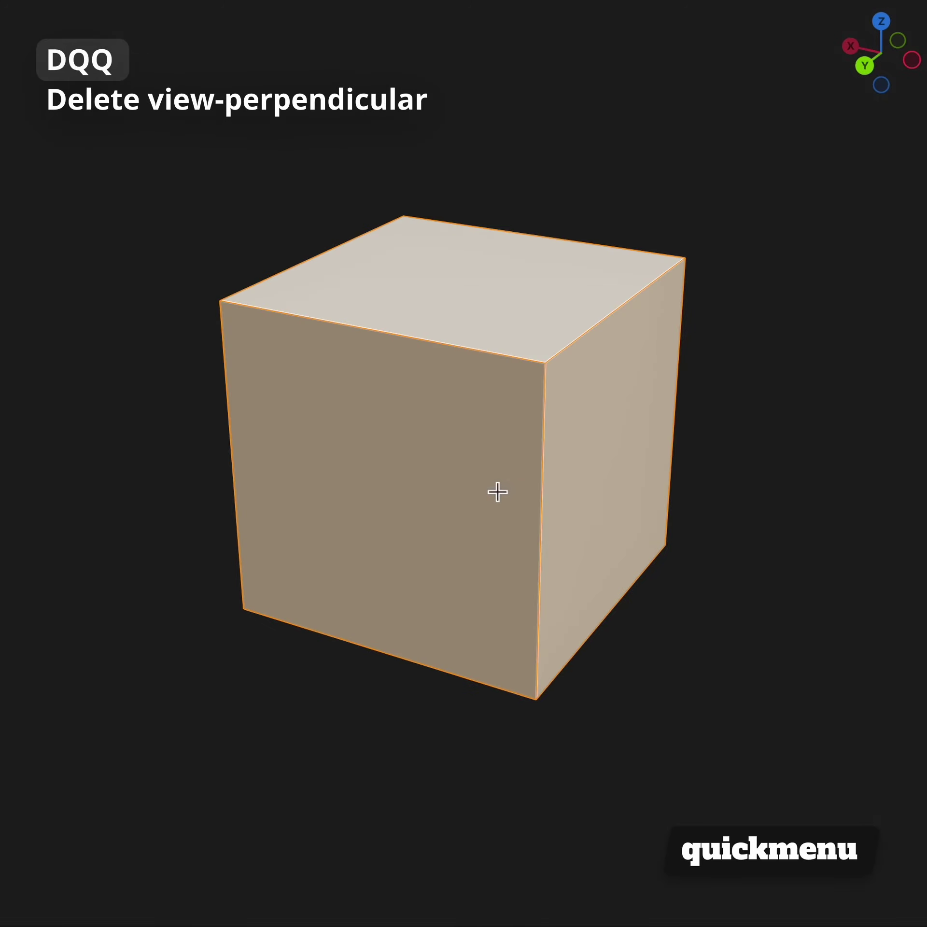
Step: Delete the cube's view-perpendicular faces with Only Backfaces off, leaving a C-shaped strip
key(Tab)
mouse_move(526, 507)
middle_down()
mouse_move(602, 480)
mouse_move(400, 526)
mouse_move(351, 462)
middle_up()
key(q)
key(q)
key(q)
key(d)
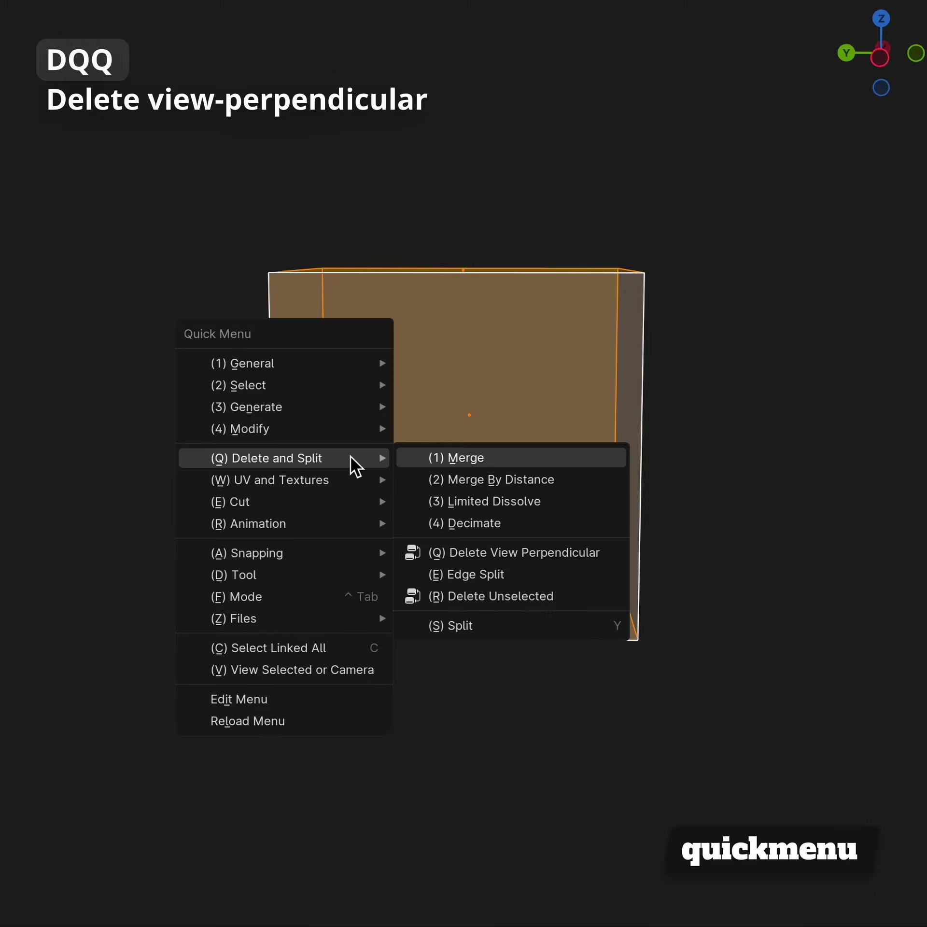
key(q)
click(132, 877)
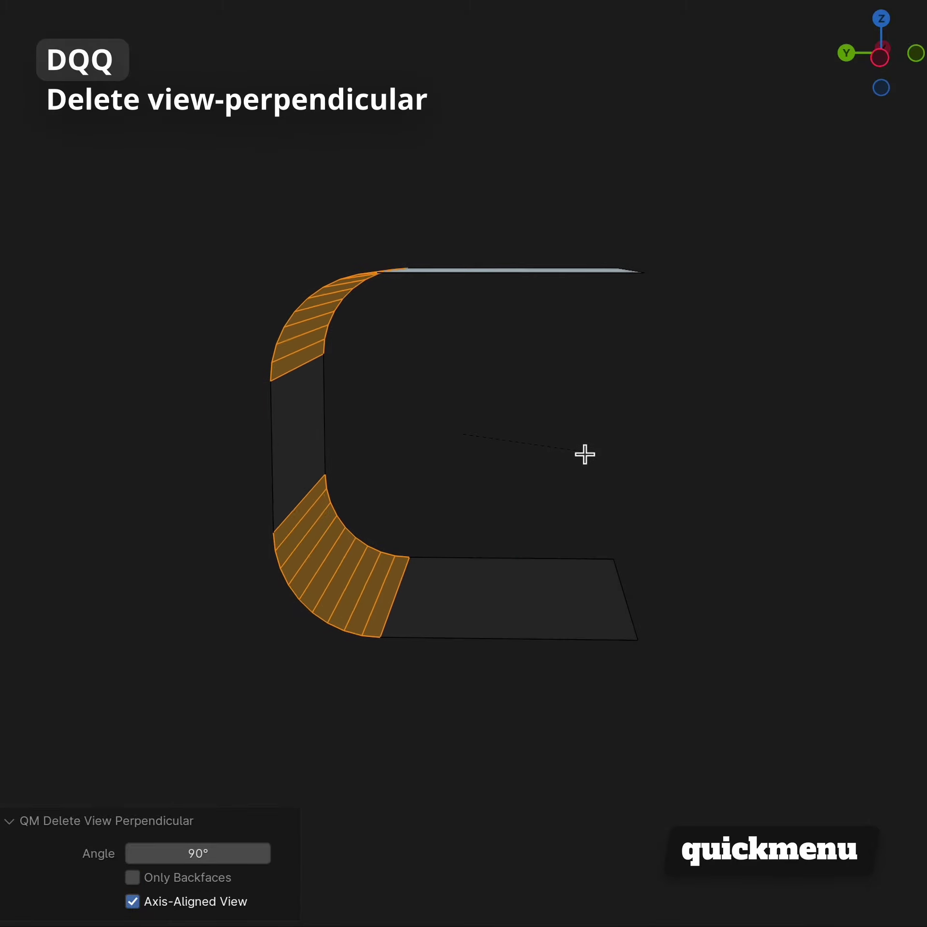
mouse_move(582, 449)
middle_down()
mouse_move(645, 510)
mouse_move(650, 497)
mouse_move(441, 512)
mouse_move(16, 472)
middle_up()
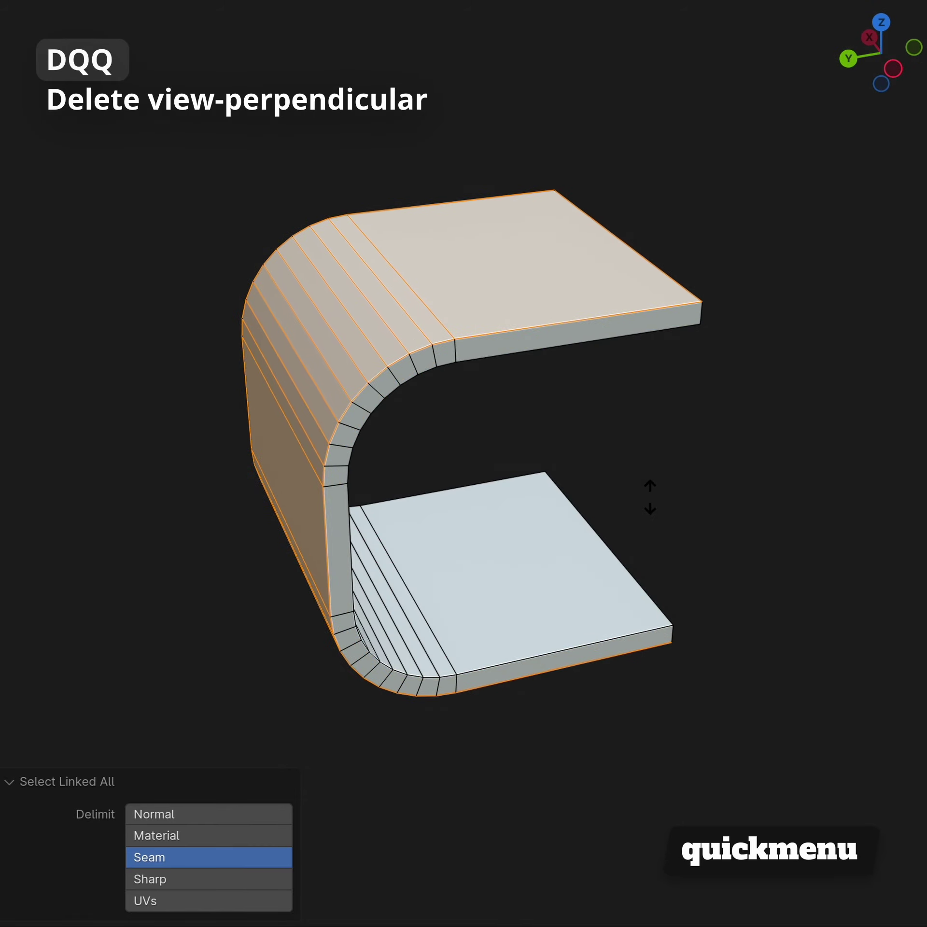
key(2)
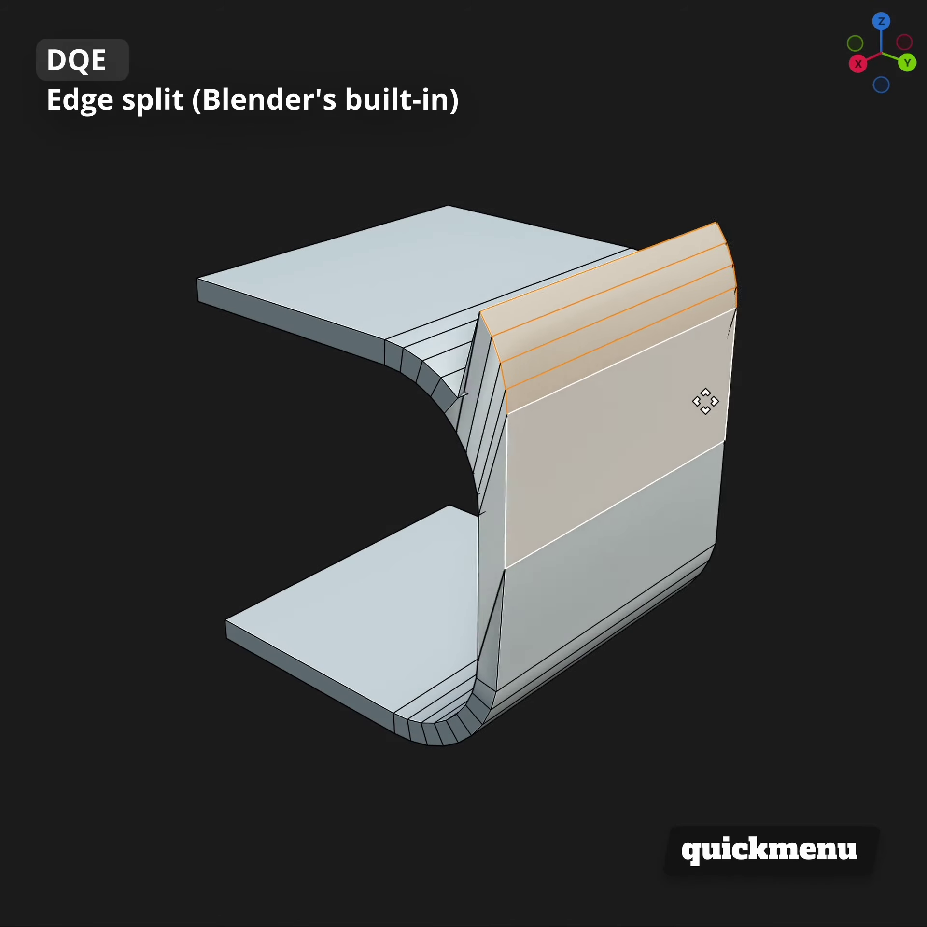
Step: Edge-split the whole C-shaped mesh
key(a)
key(e)
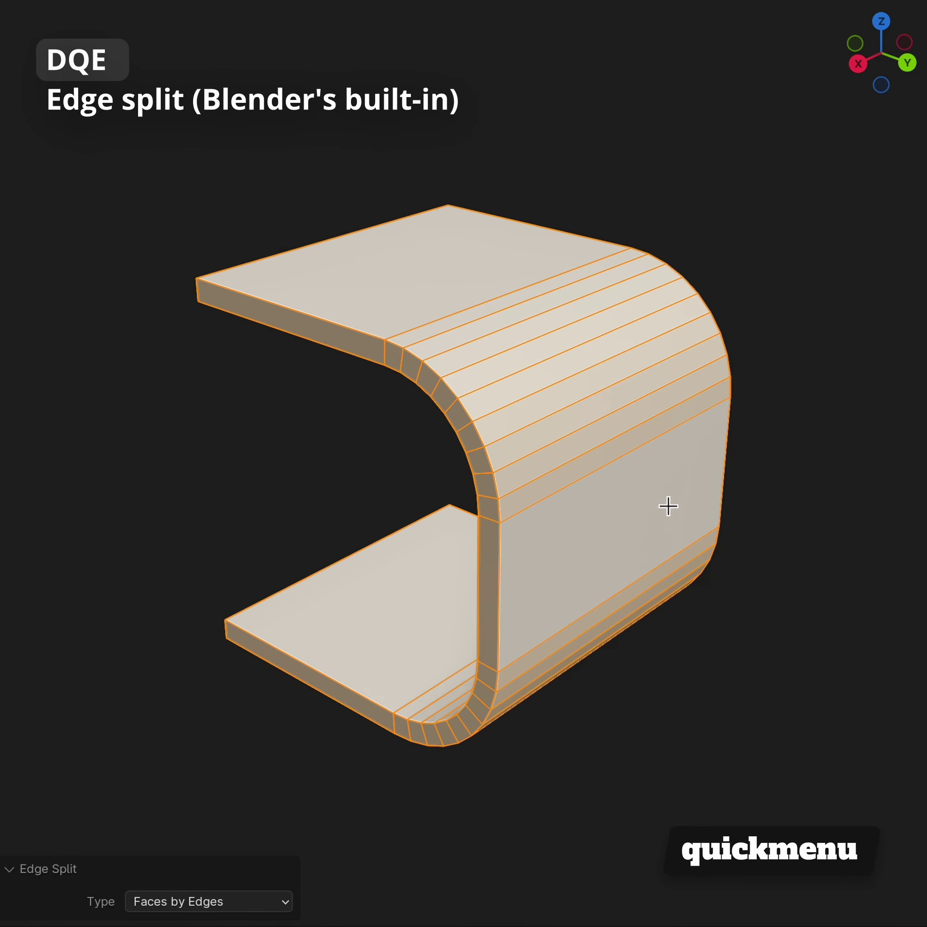
key(s)
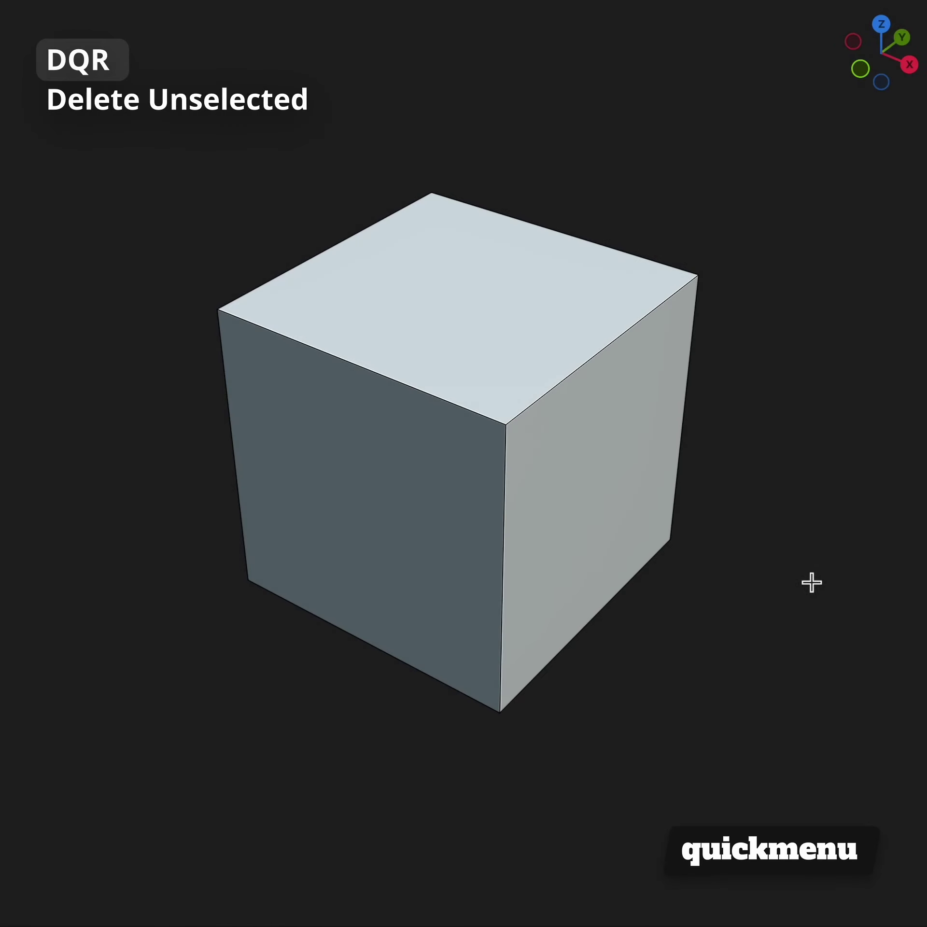
Step: Delete the unselected faces, leaving two faces joined by a bevelled rounded edge
key(d)
key(q)
key(r)
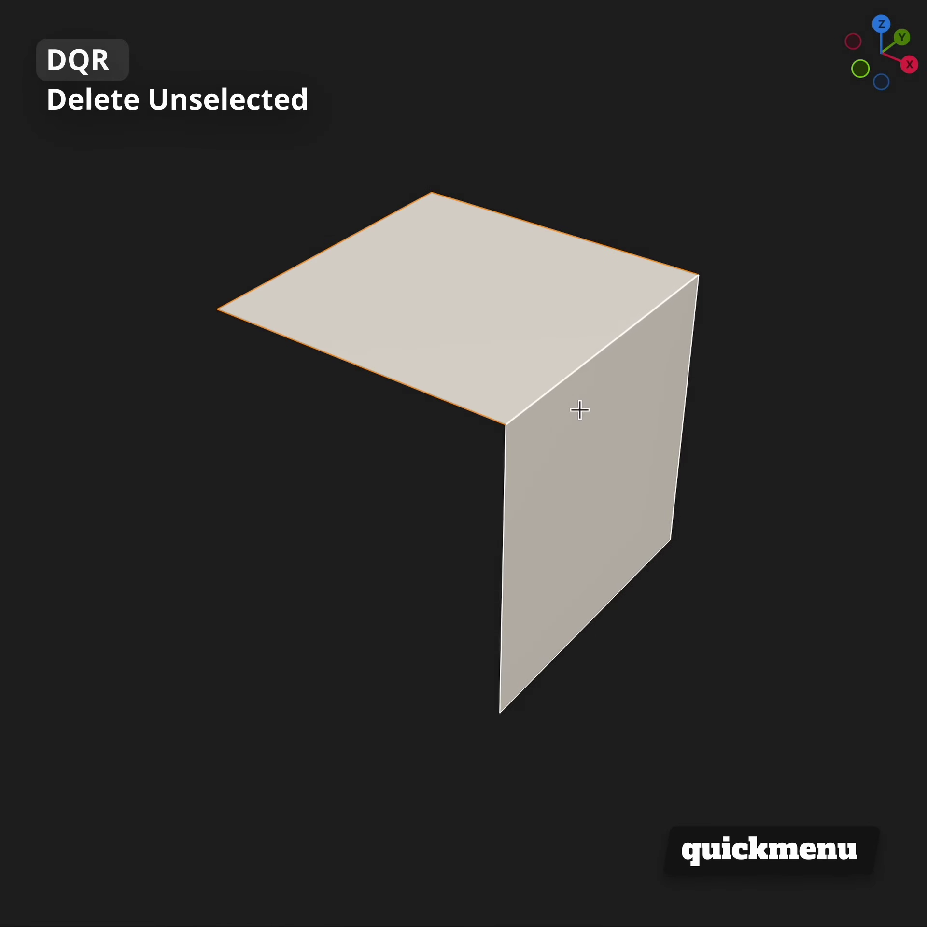
key(ctrl+b)
middle_drag(801, 531, 334, 435)
key(shift+z)
key(shift+z)
mouse_move(317, 302)
middle_down()
mouse_move(635, 394)
mouse_move(848, 544)
middle_up()
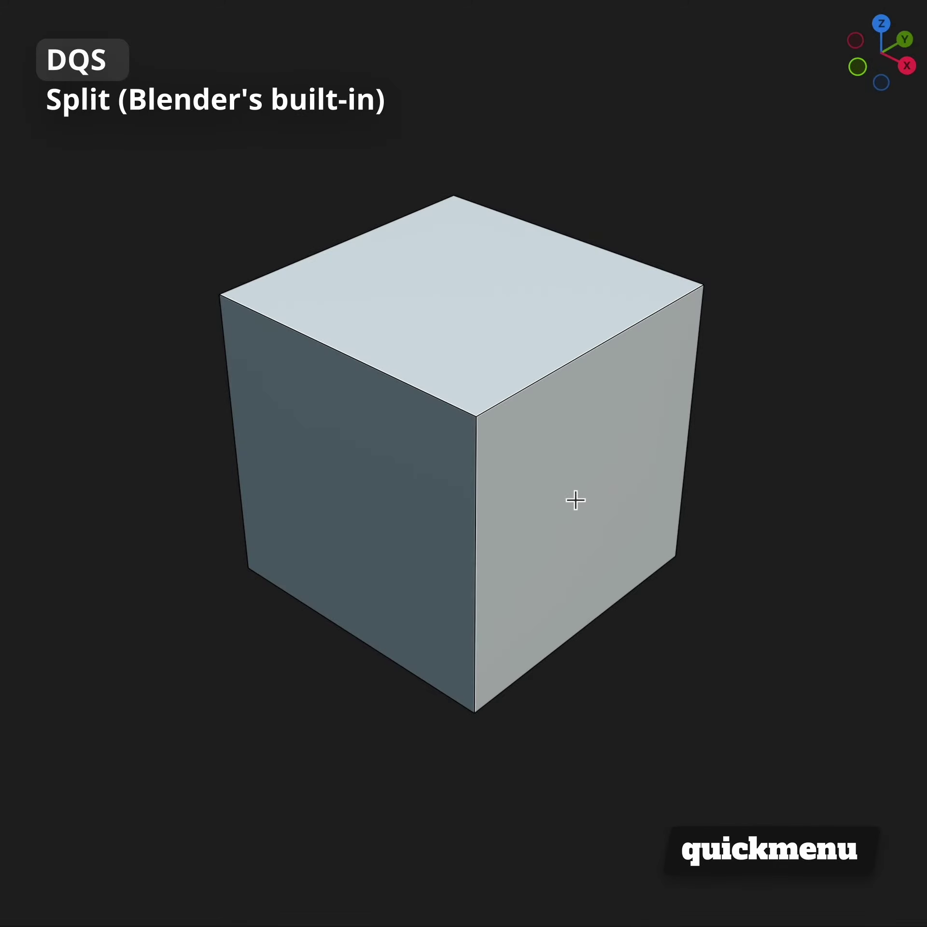
Step: Split the cube's right face off and move it away
click(576, 500)
key(q)
key(y)
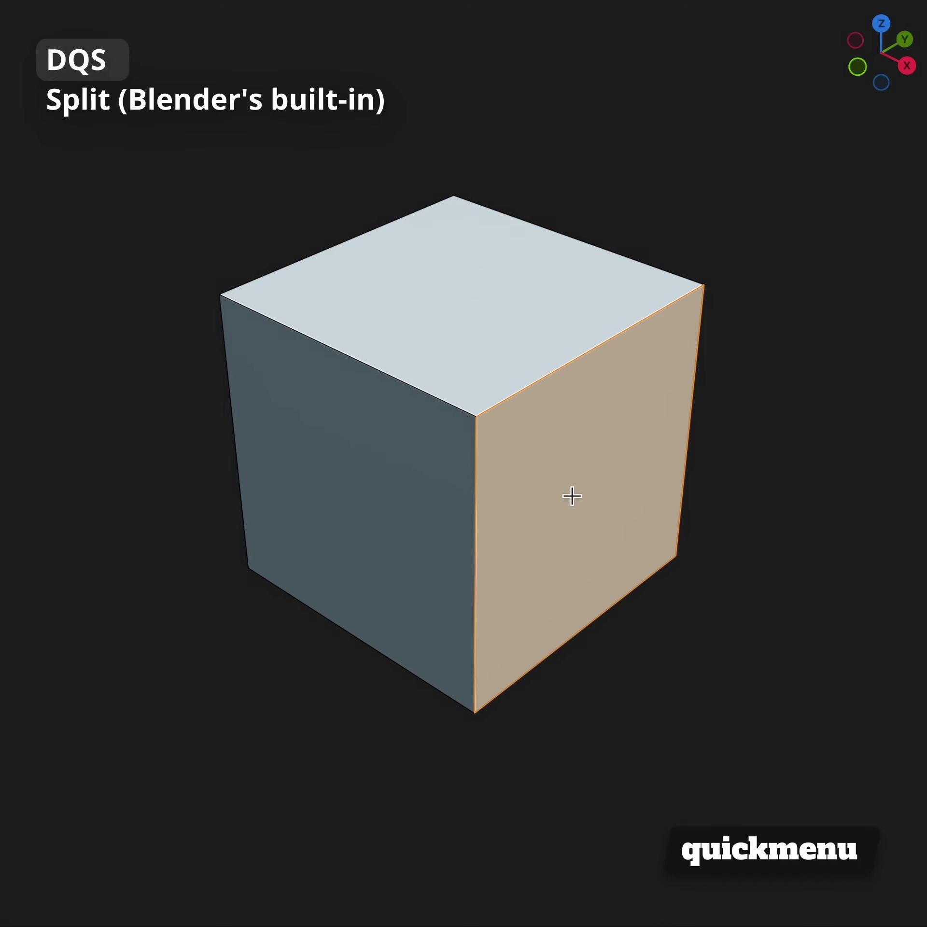
key(g)
click(774, 641)
mouse_move(775, 642)
middle_down()
mouse_move(588, 638)
mouse_move(406, 596)
middle_up()
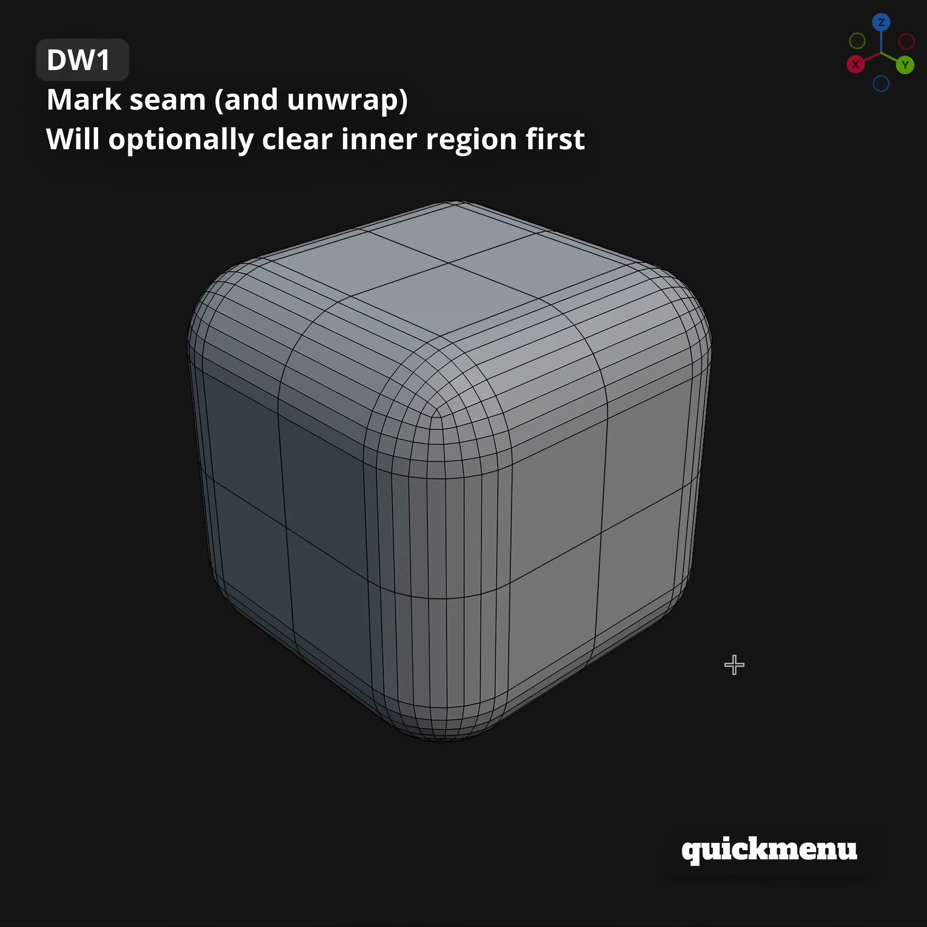
Step: Mark the selected edge loop on the rounded cube as a UV seam
key(q)
key(d)
key(w)
key(1)
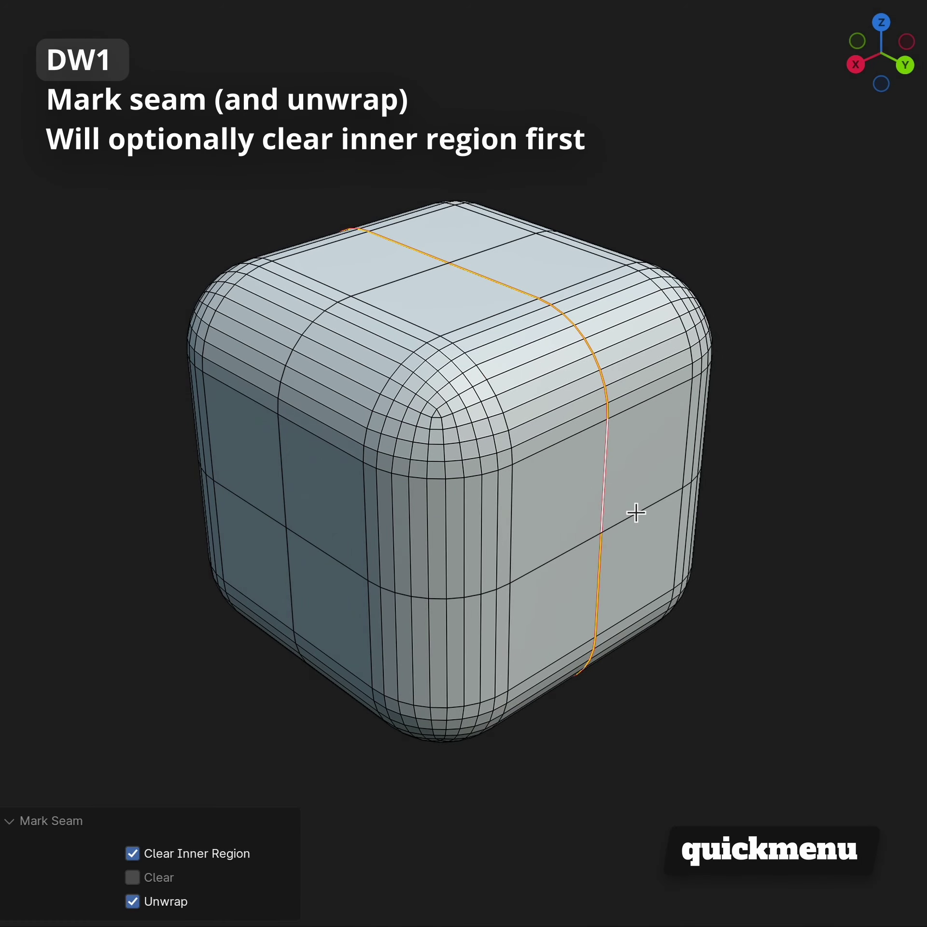
mouse_move(407, 434)
middle_down()
mouse_move(505, 460)
mouse_move(410, 298)
middle_up()
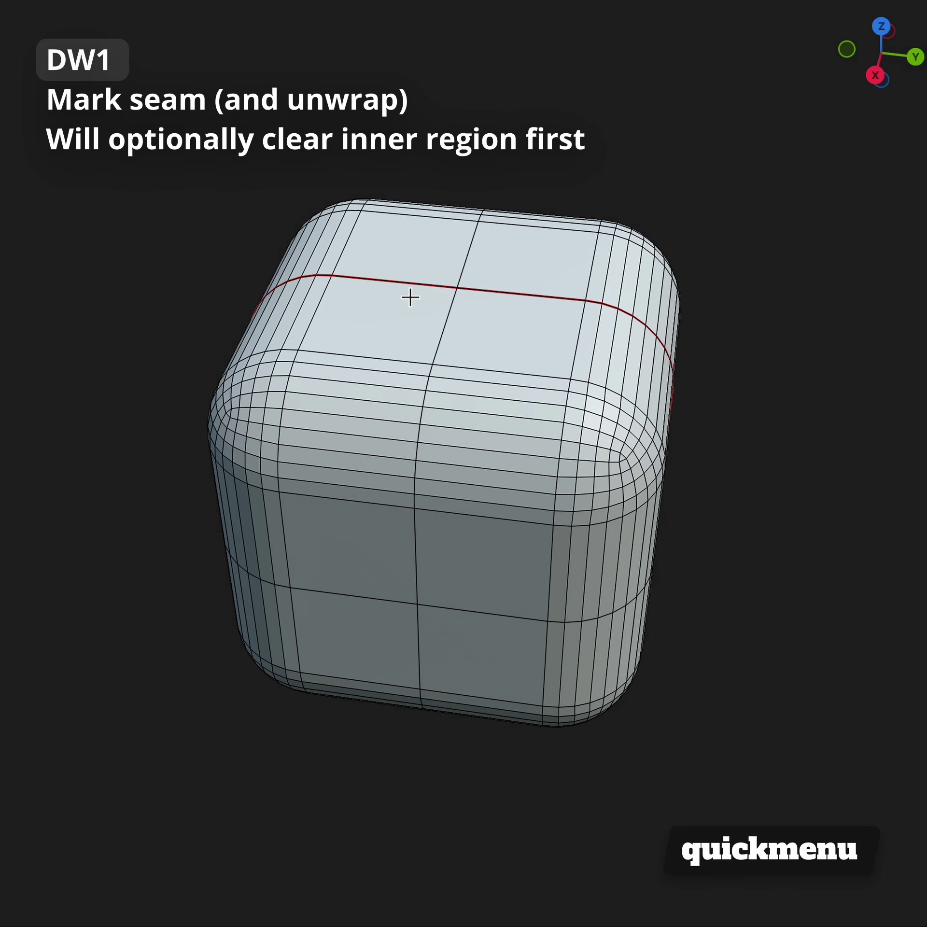
Step: Mark seams around a box-selected patch of top and front faces
drag(495, 558, 494, 556)
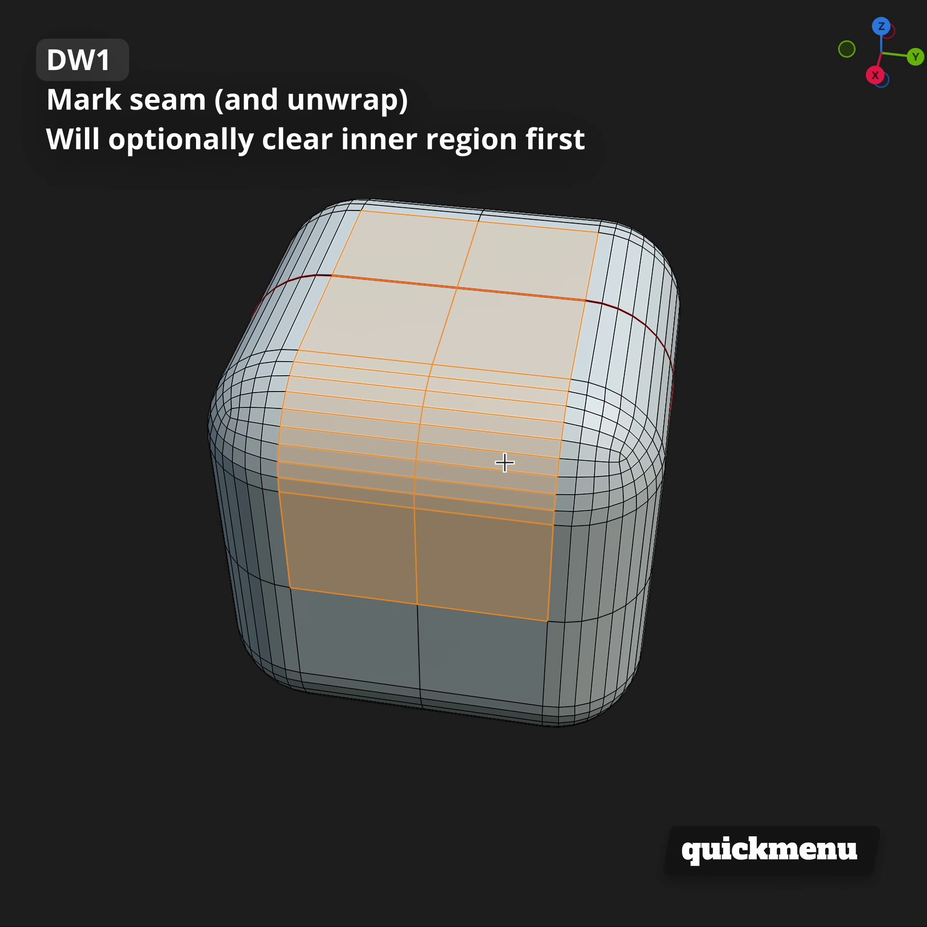
key(q)
key(d)
key(w)
key(1)
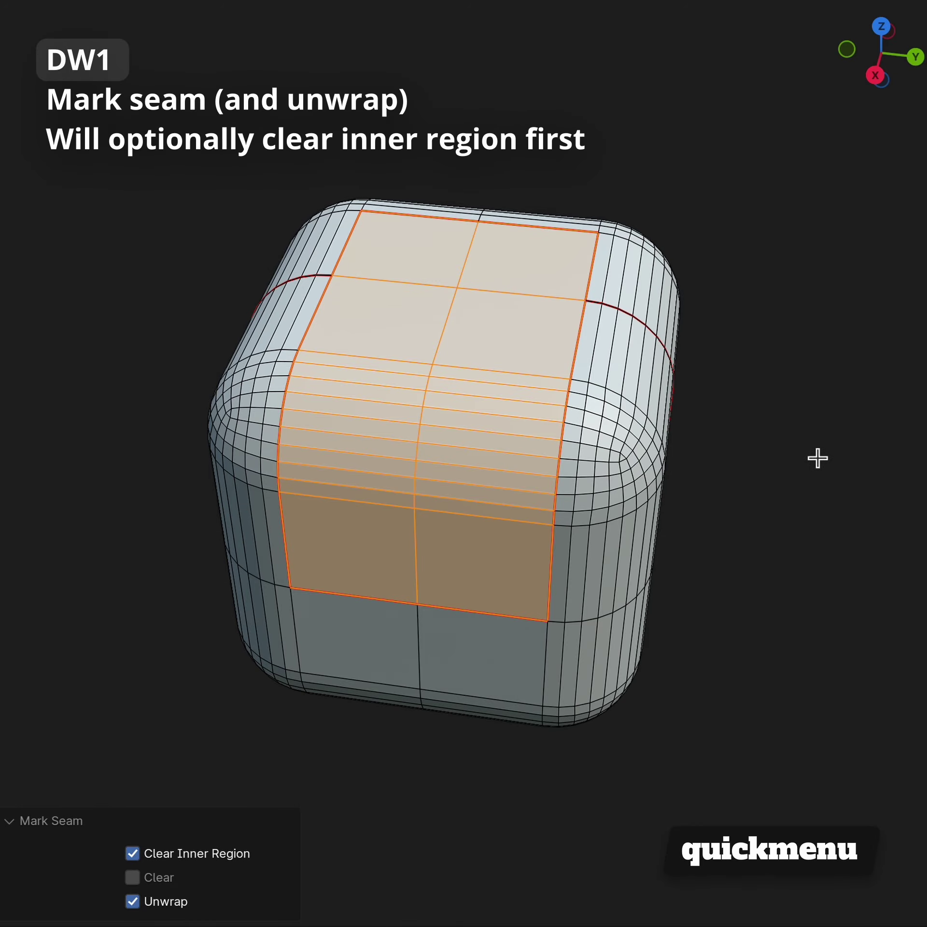
key(alt+a)
mouse_move(818, 458)
middle_down()
mouse_move(838, 464)
mouse_move(705, 505)
mouse_move(724, 432)
middle_up()
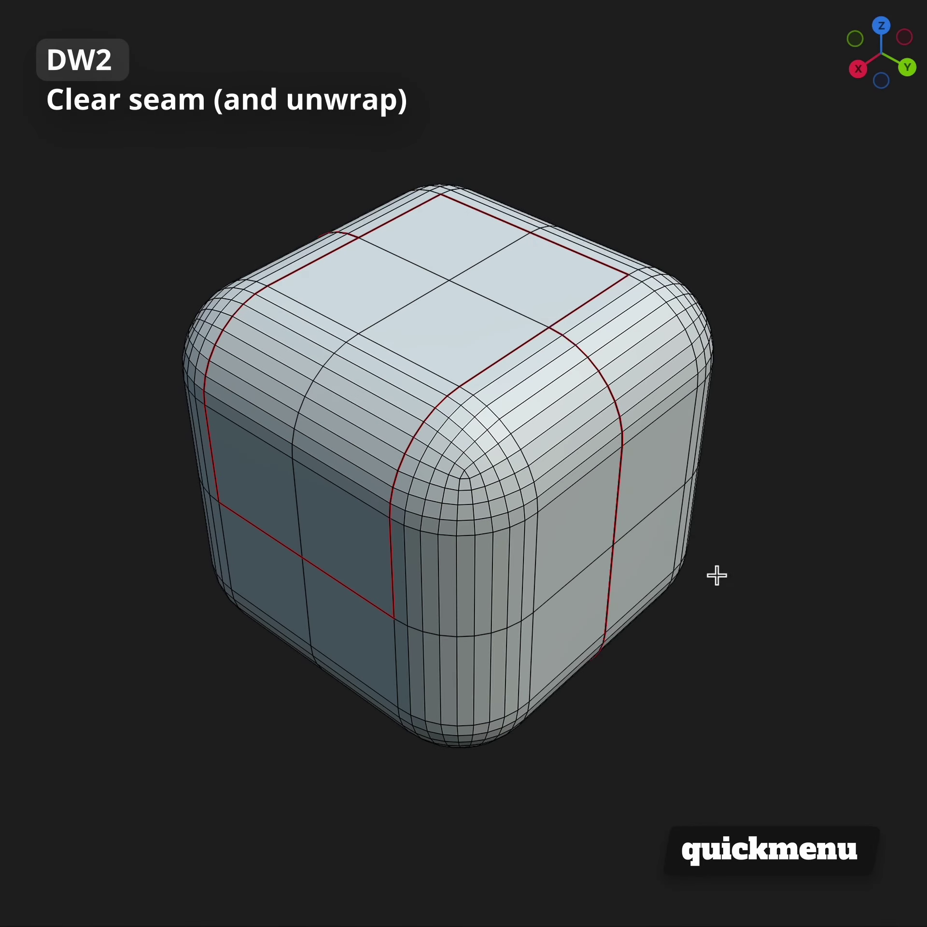
Step: Clear all seams from the whole rounded cube
key(a)
key(d)
key(w)
key(2)
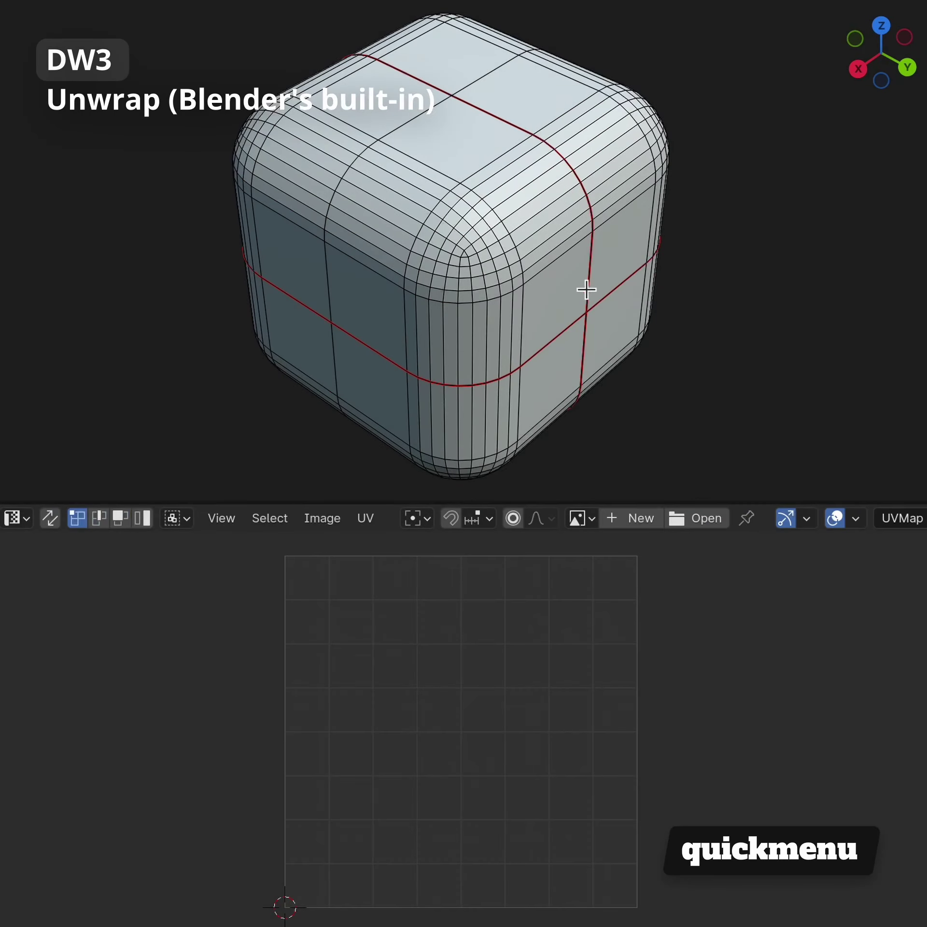
Step: Unwrap the whole rounded cube's UVs
key(a)
key(d)
key(1)
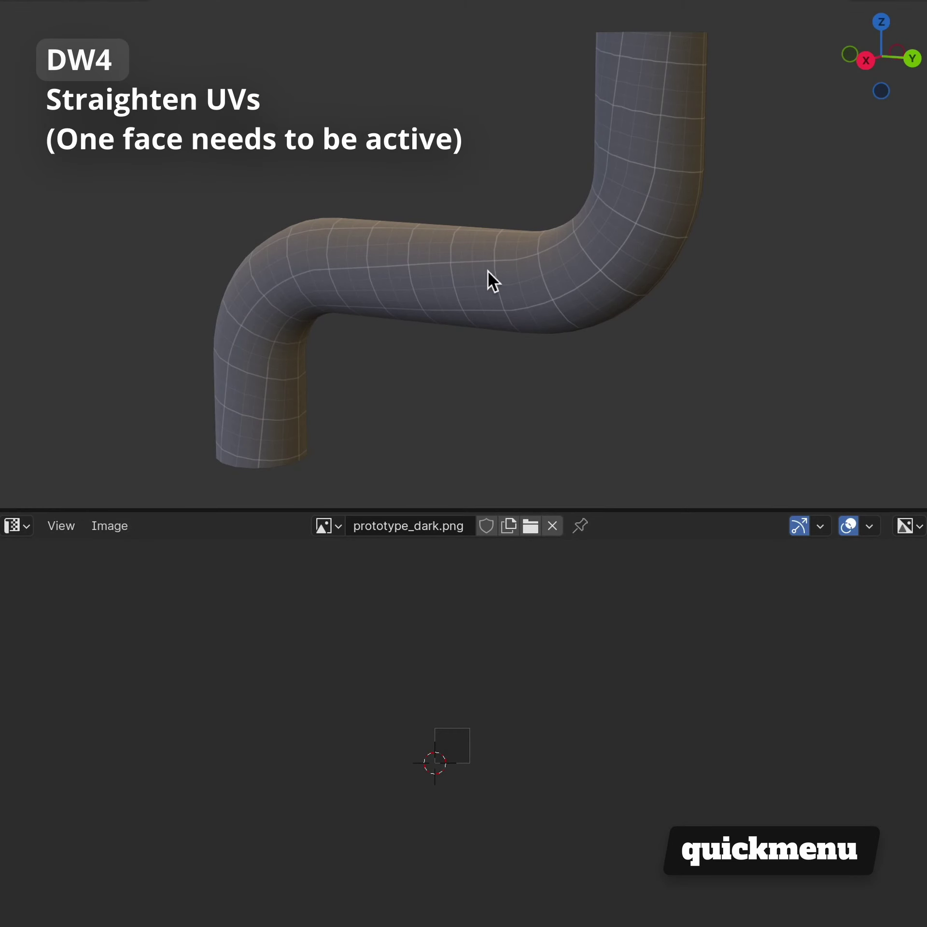
Step: Straighten the pipe's UVs into one strip from an active face
key(Tab)
click(481, 272)
key(a)
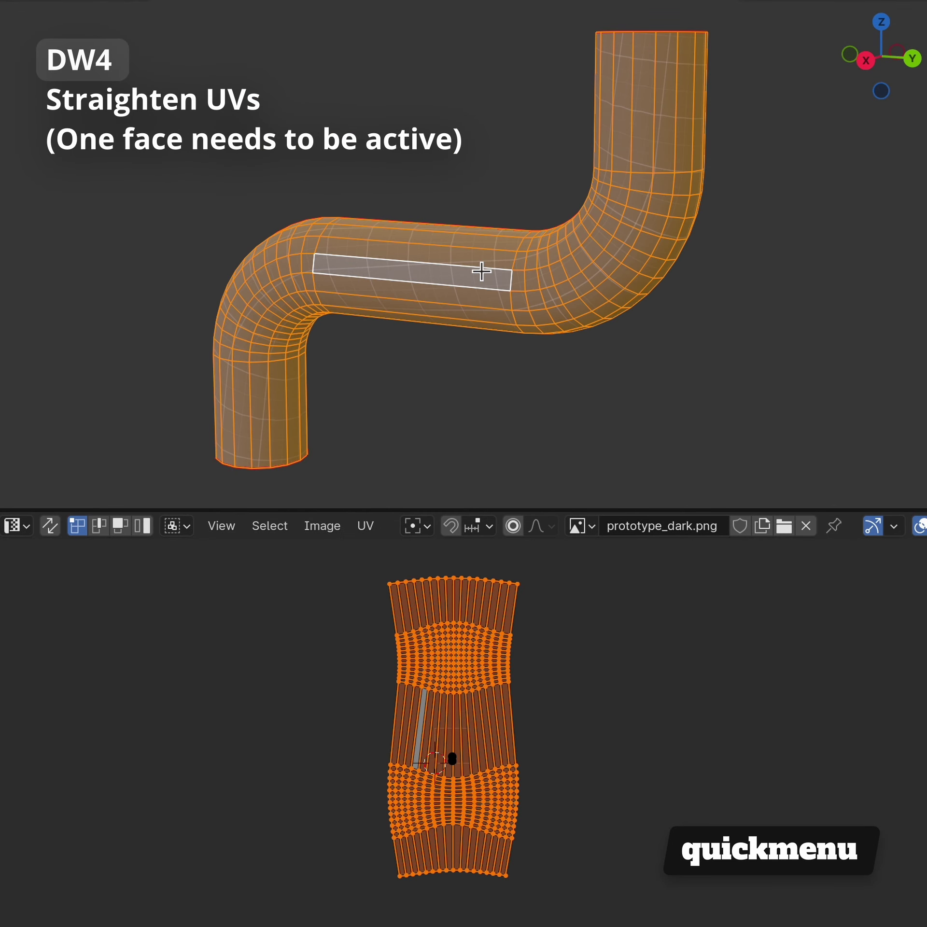
key(q)
key(4)
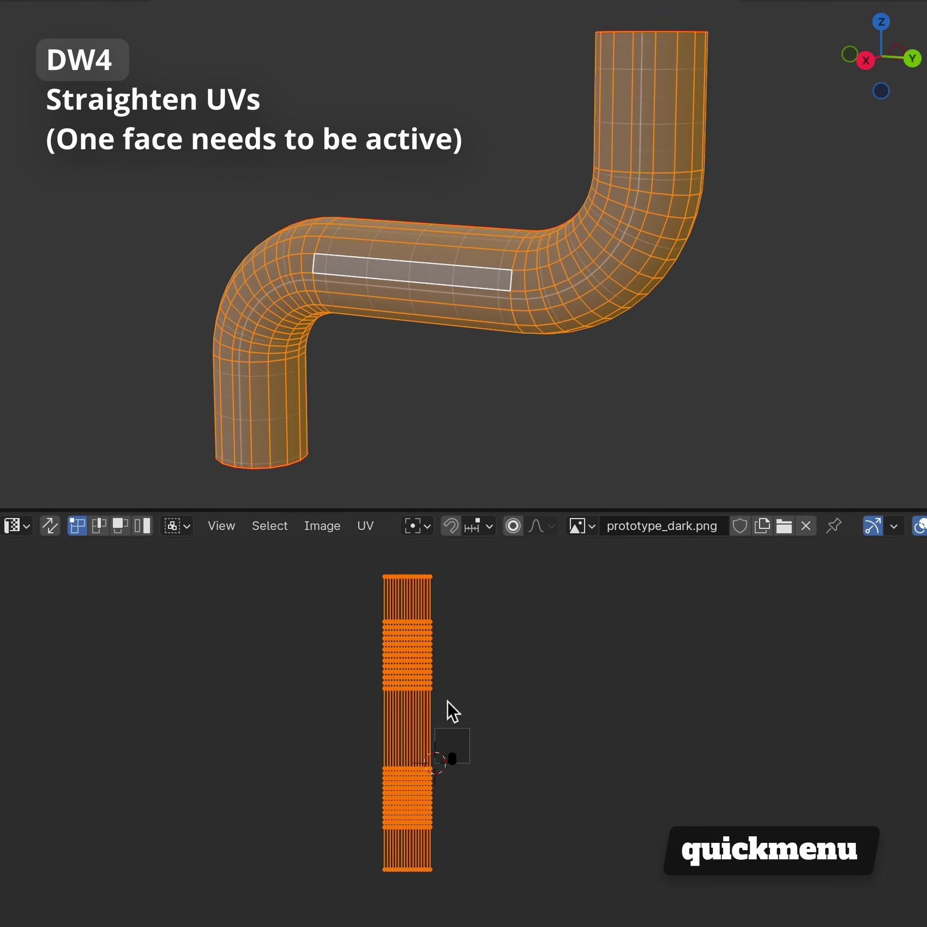
Step: Scale the straightened UV strip along X and Y to fit, then select the pipe
key(s)
key(x)
key(s)
key(y)
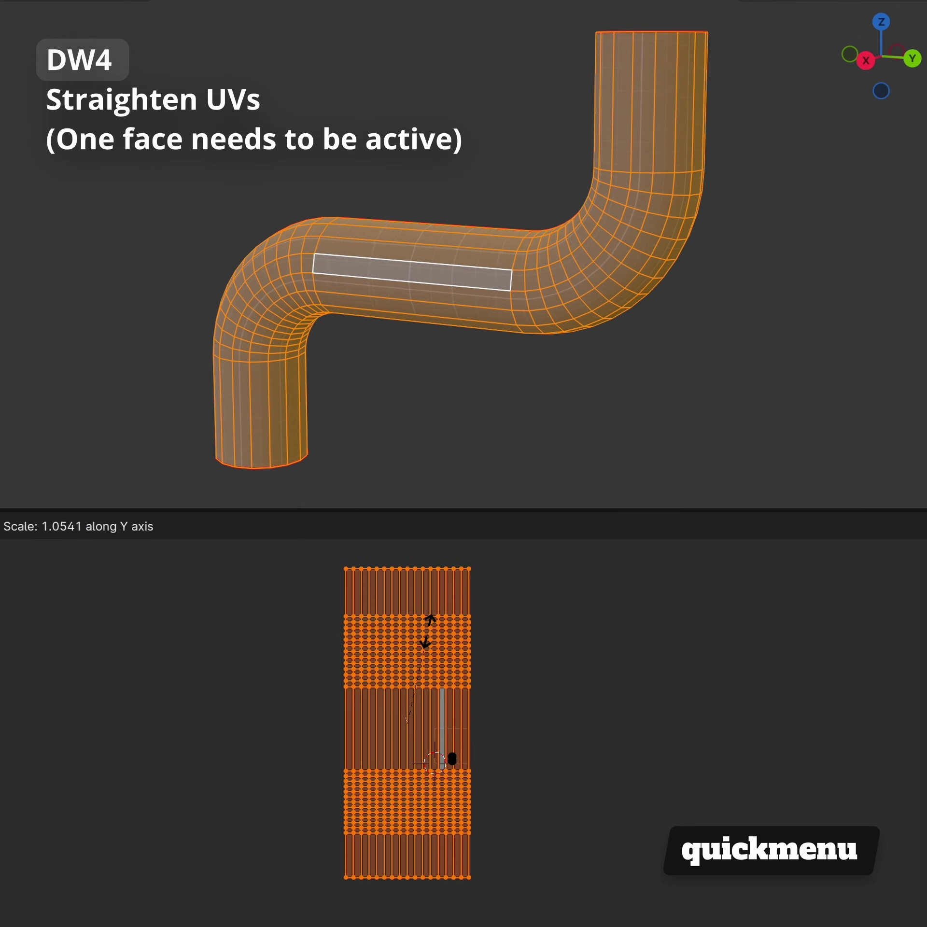
mouse_move(419, 313)
middle_down()
mouse_move(542, 296)
mouse_move(337, 372)
mouse_move(37, 332)
mouse_move(793, 282)
mouse_move(766, 242)
mouse_move(651, 276)
mouse_move(492, 303)
middle_up()
click(545, 287)
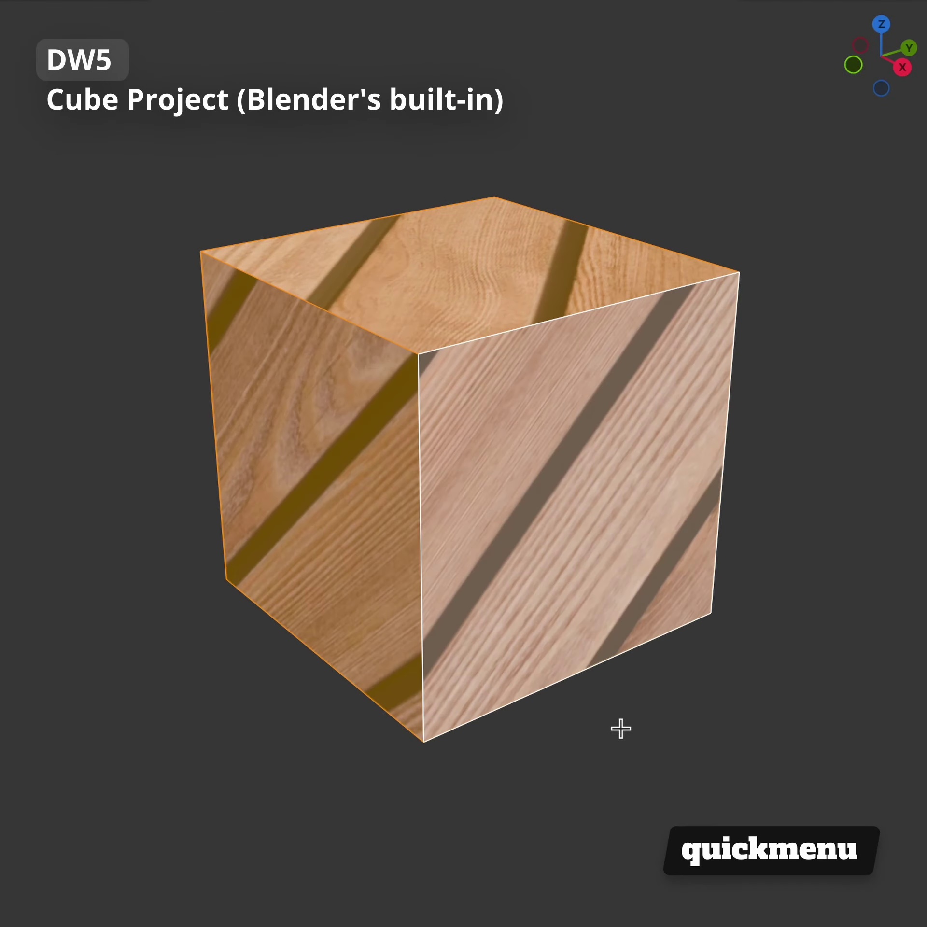
Step: Cube-project the plank texture onto the cube with a larger Cube Size for wider boards
key(q)
key(5)
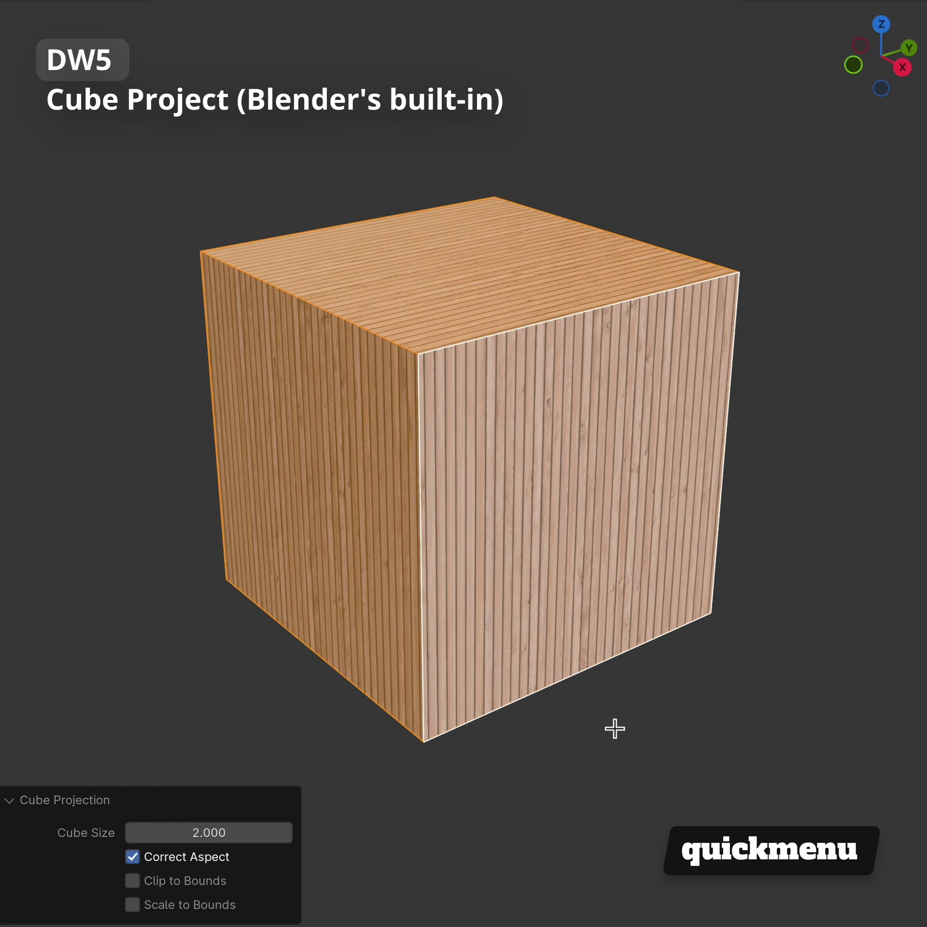
mouse_move(209, 843)
mouse_down()
mouse_move(409, 843)
mouse_move(344, 843)
mouse_up()
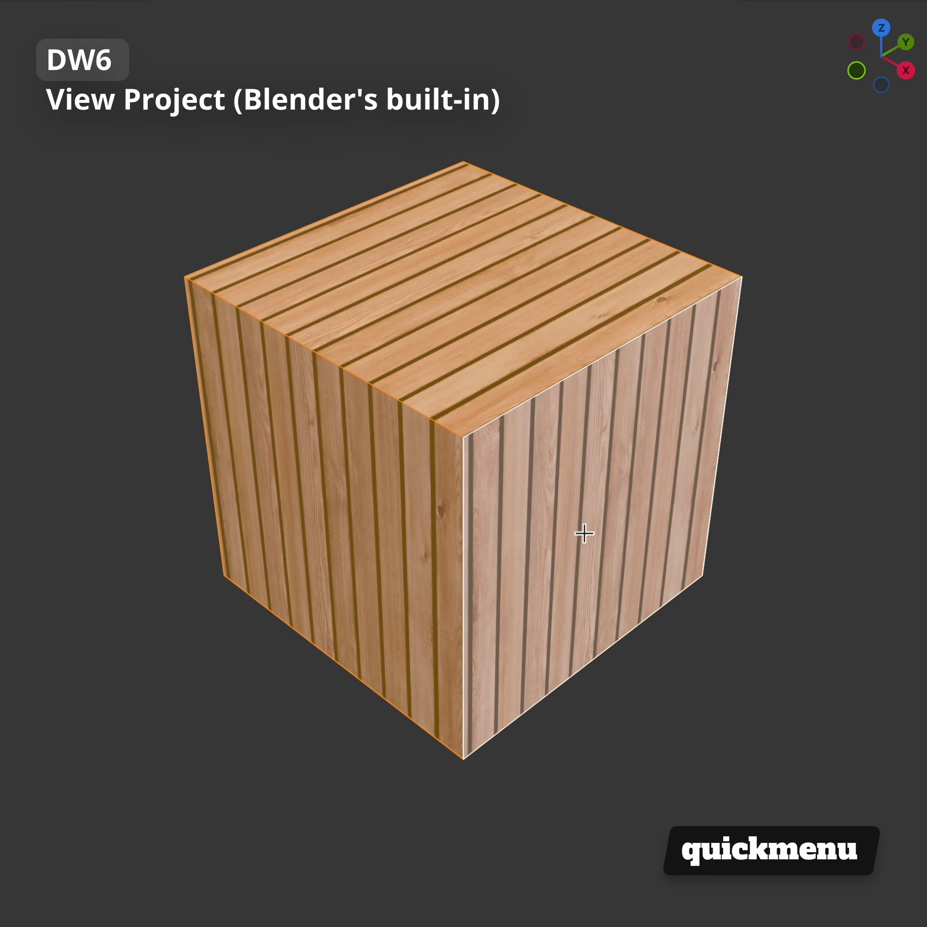
Step: Try View Project, then reshape the cube into a stepped block
key(q)
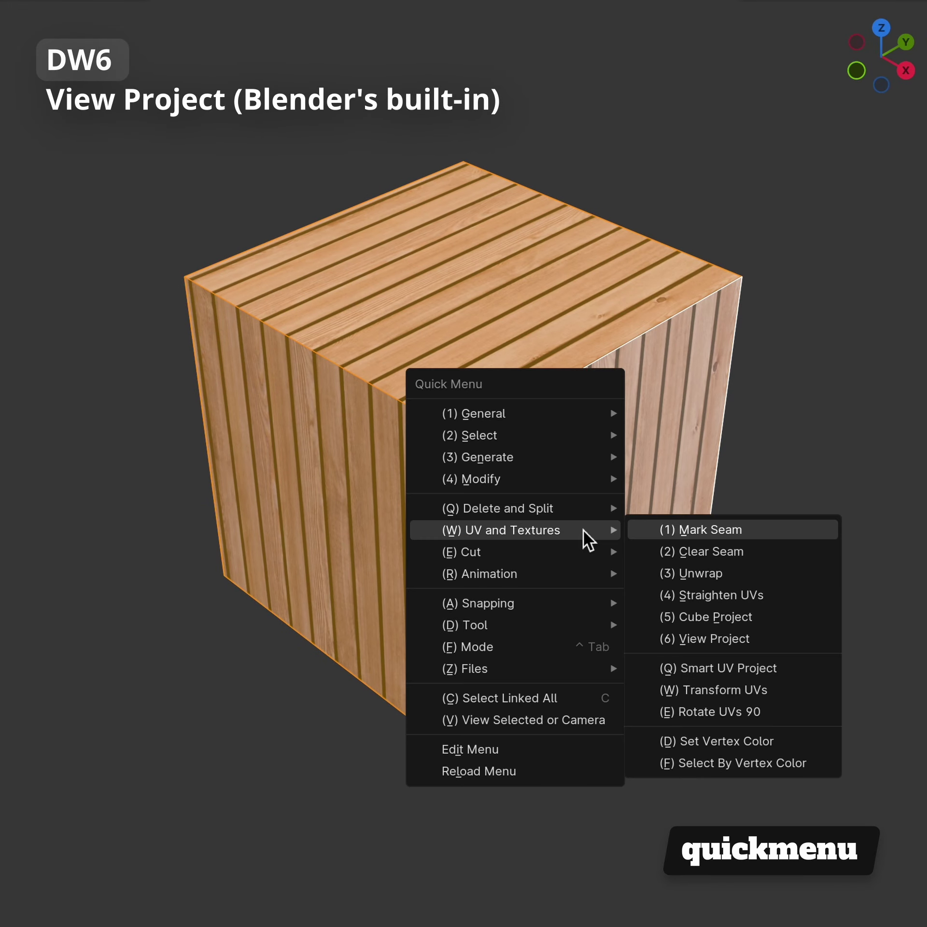
key(6)
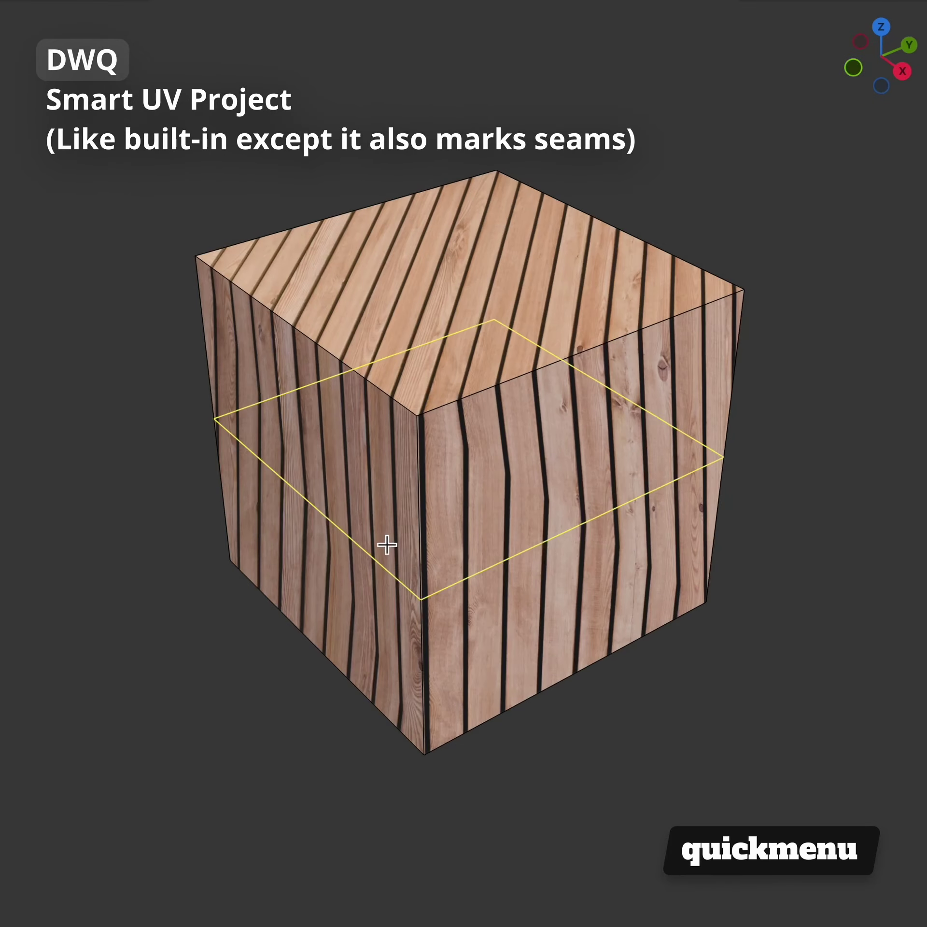
click(387, 544)
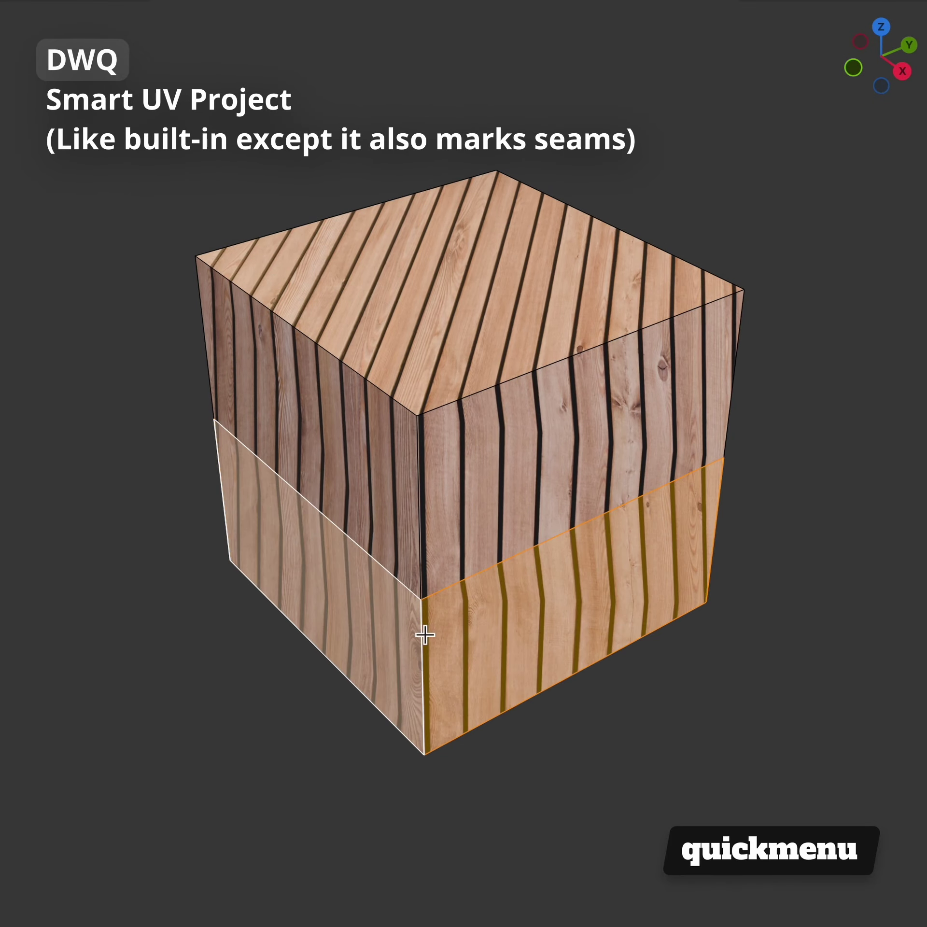
key(ctrl+f)
click(689, 637)
click(719, 594)
Step: Smart UV Project the stepped block at a 53° angle so planks run horizontally
key(a)
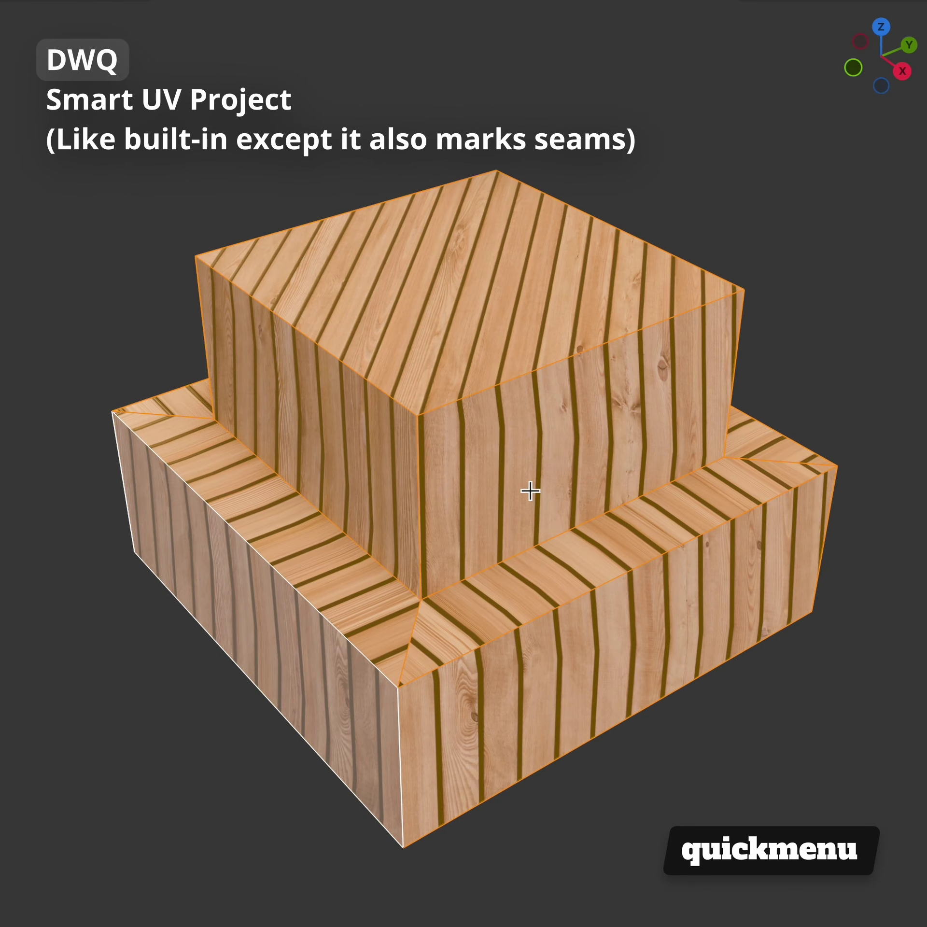
key(d)
key(w)
key(q)
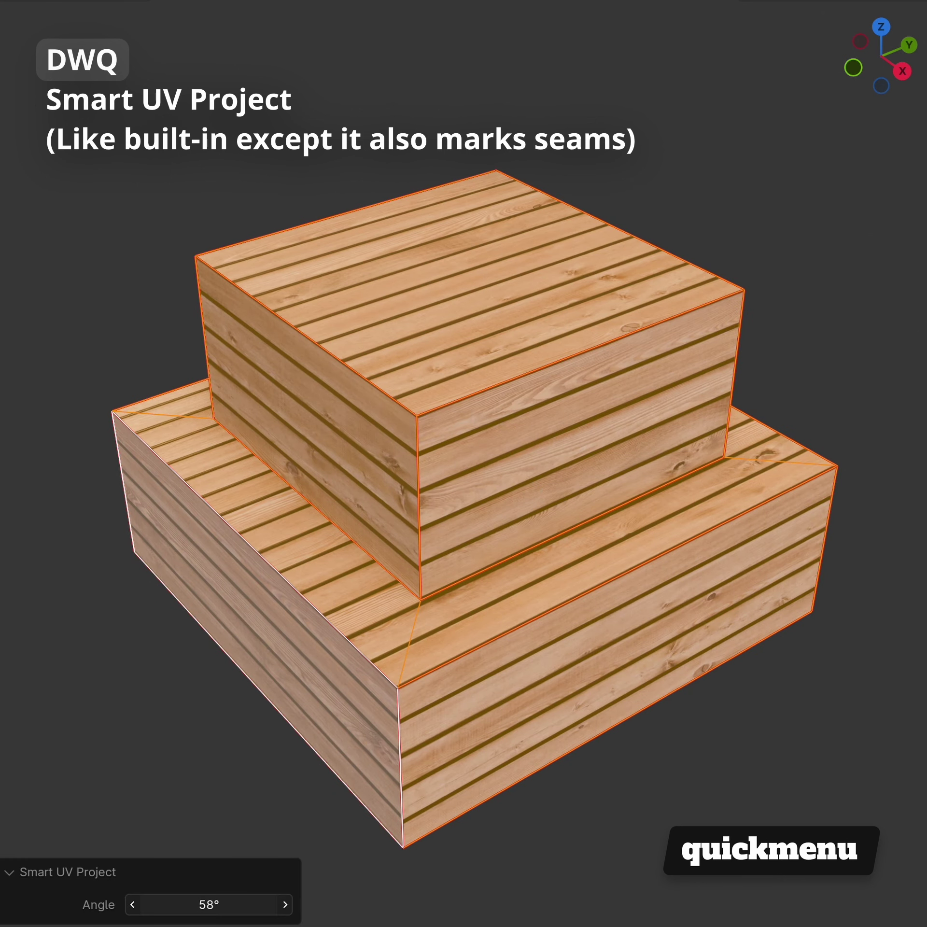
mouse_move(209, 904)
mouse_down()
mouse_move(263, 905)
mouse_move(224, 905)
mouse_up()
key(Tab)
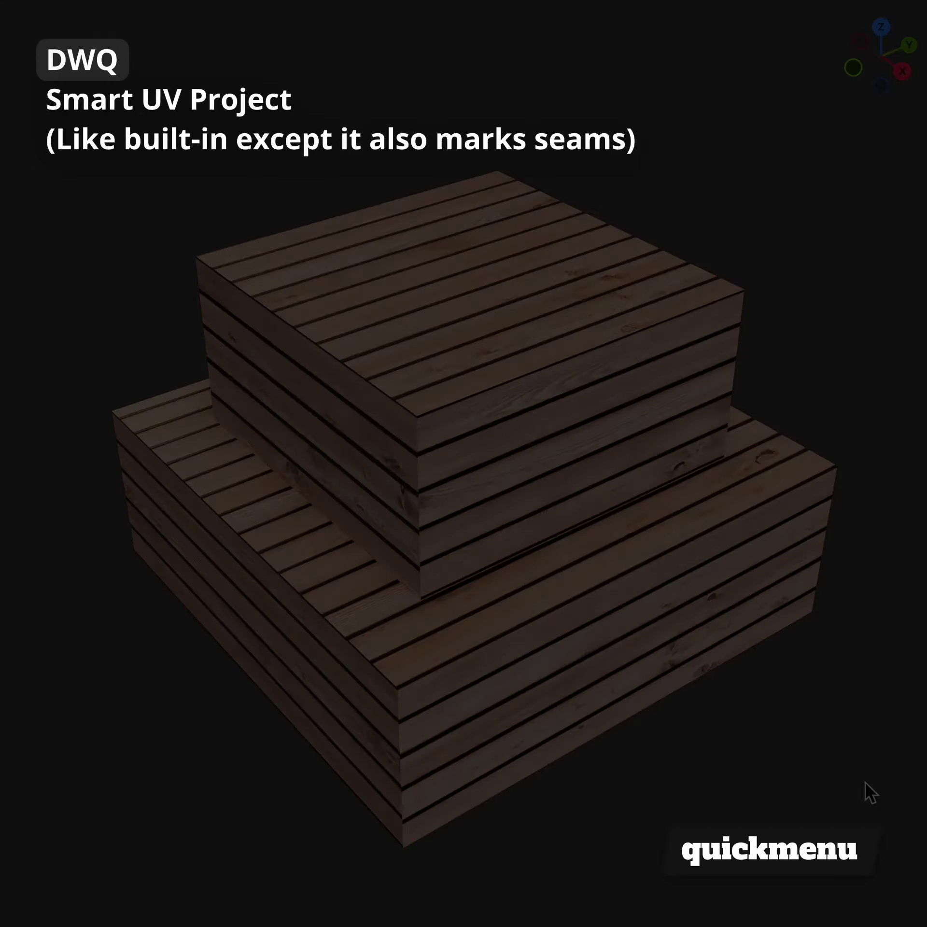
Step: Shift the top box's plank texture sideways with Transform UVs Offset X
key(d)
key(w)
key(w)
click(558, 507)
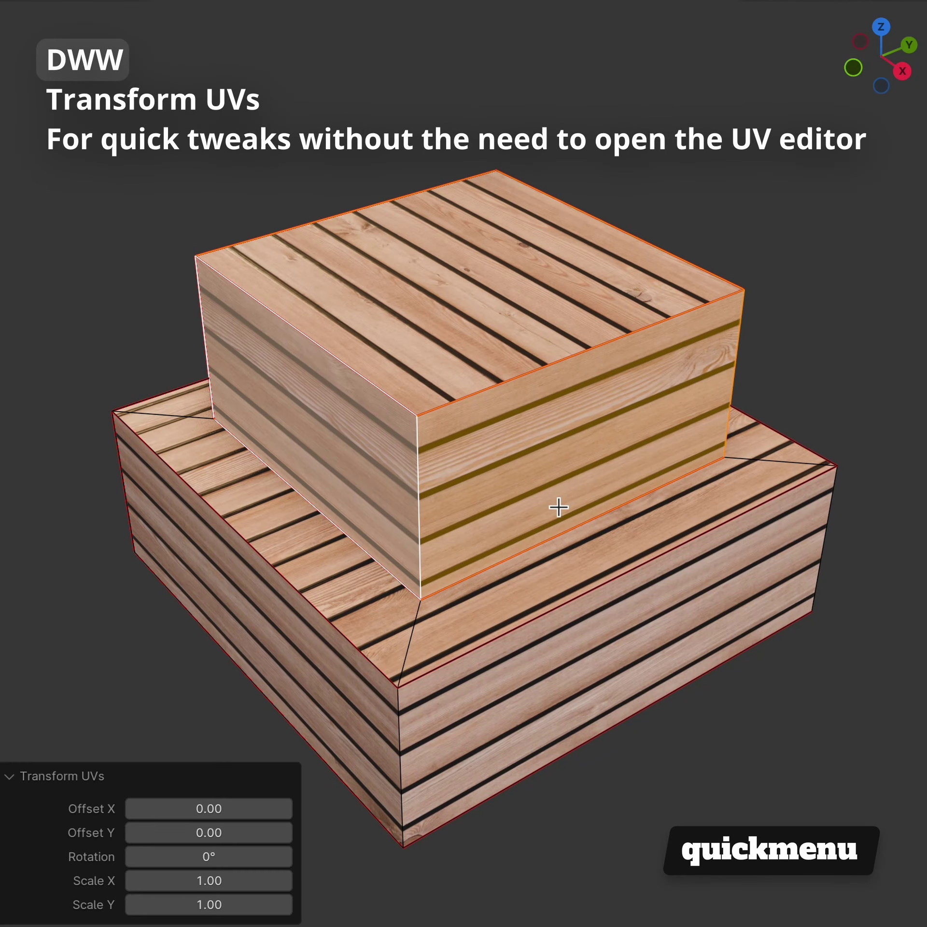
mouse_move(170, 809)
mouse_down()
mouse_move(194, 809)
mouse_move(169, 809)
mouse_move(187, 809)
mouse_move(192, 857)
mouse_move(234, 856)
mouse_move(200, 856)
mouse_move(215, 881)
mouse_move(234, 880)
mouse_move(196, 887)
mouse_up()
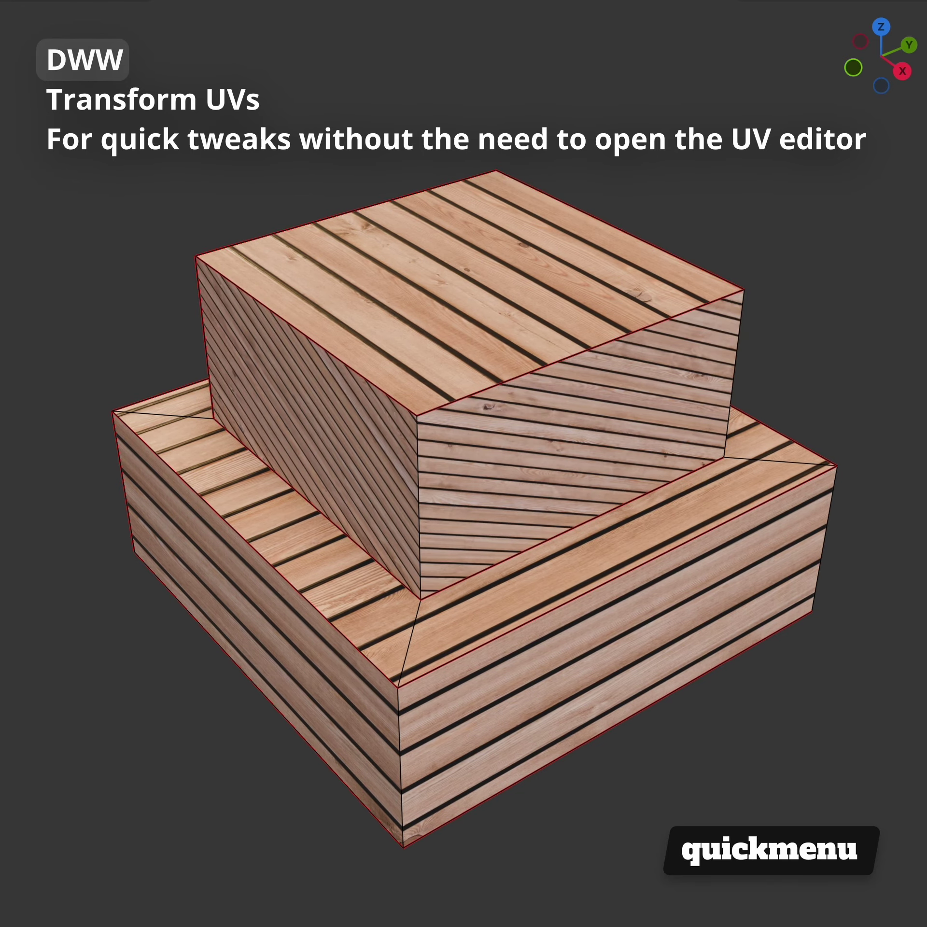
Step: Rotate the bottom and top boxes' UVs 90° so their side planks run vertically
key(d)
key(w)
key(e)
click(411, 765)
key(d)
key(w)
key(e)
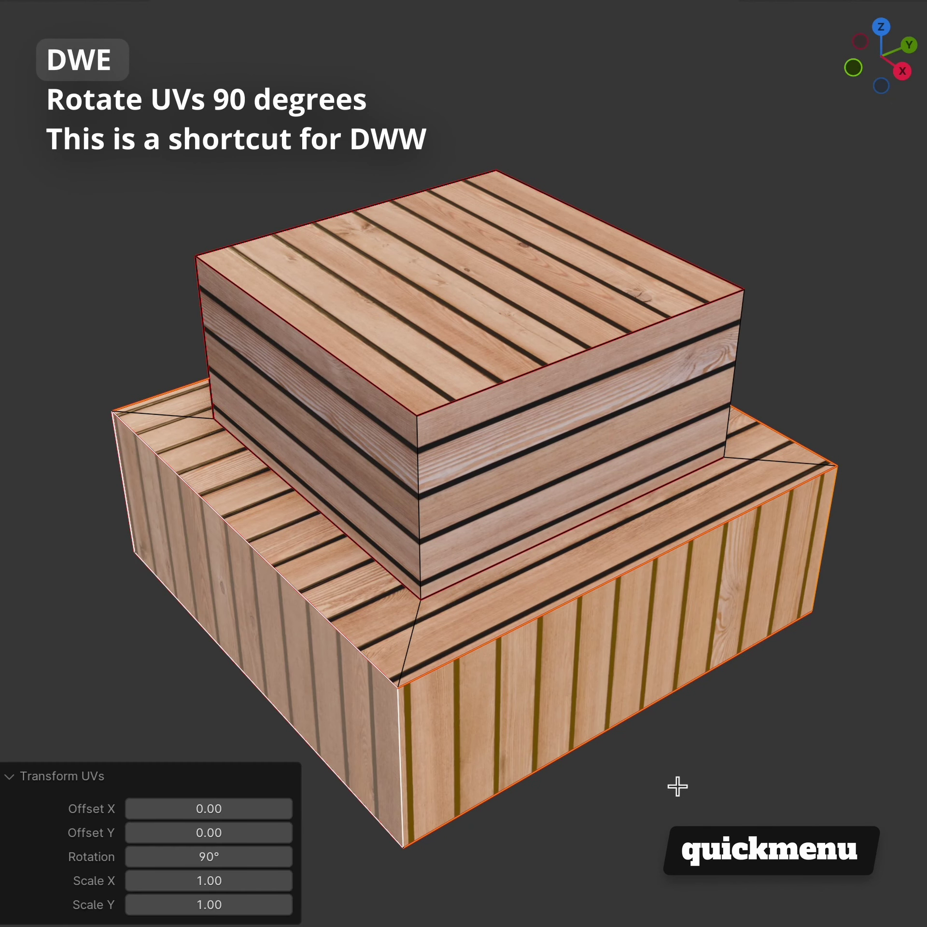
click(418, 512)
key(d)
key(w)
key(e)
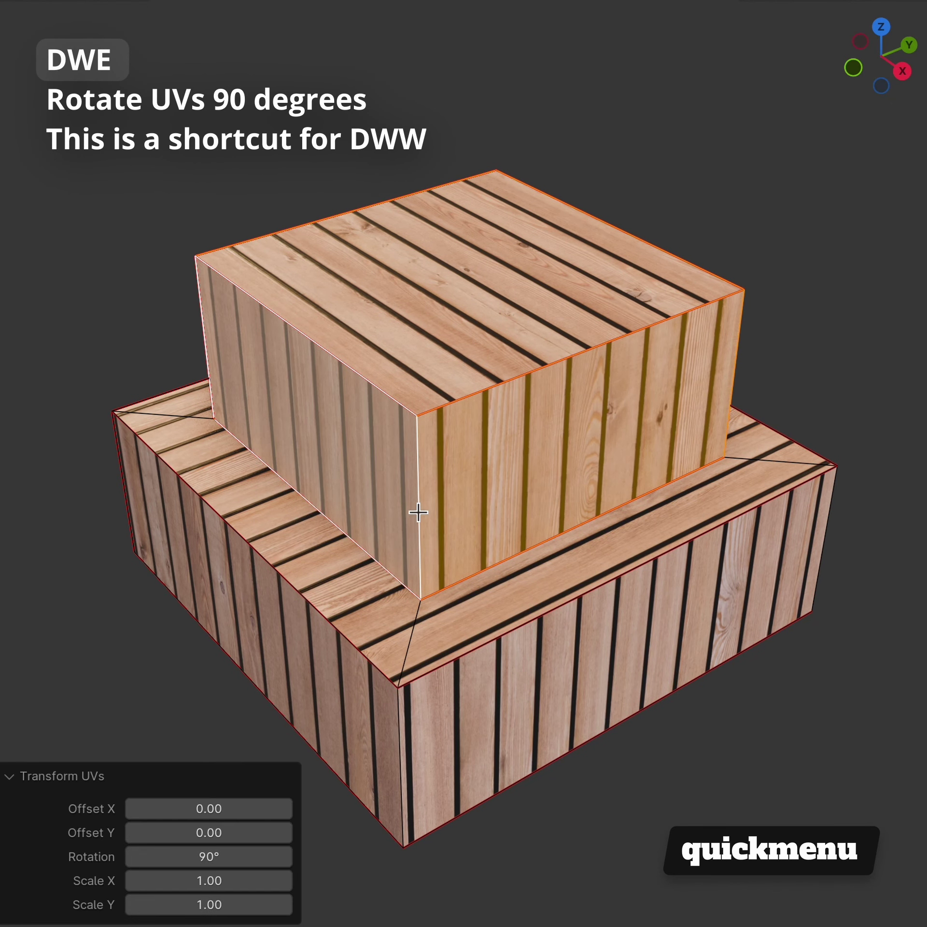
Step: Undo the extra UV rotation, then select the whole left rounded cube
key(ctrl+z)
key(d)
key(w)
key(e)
key(ctrl+z)
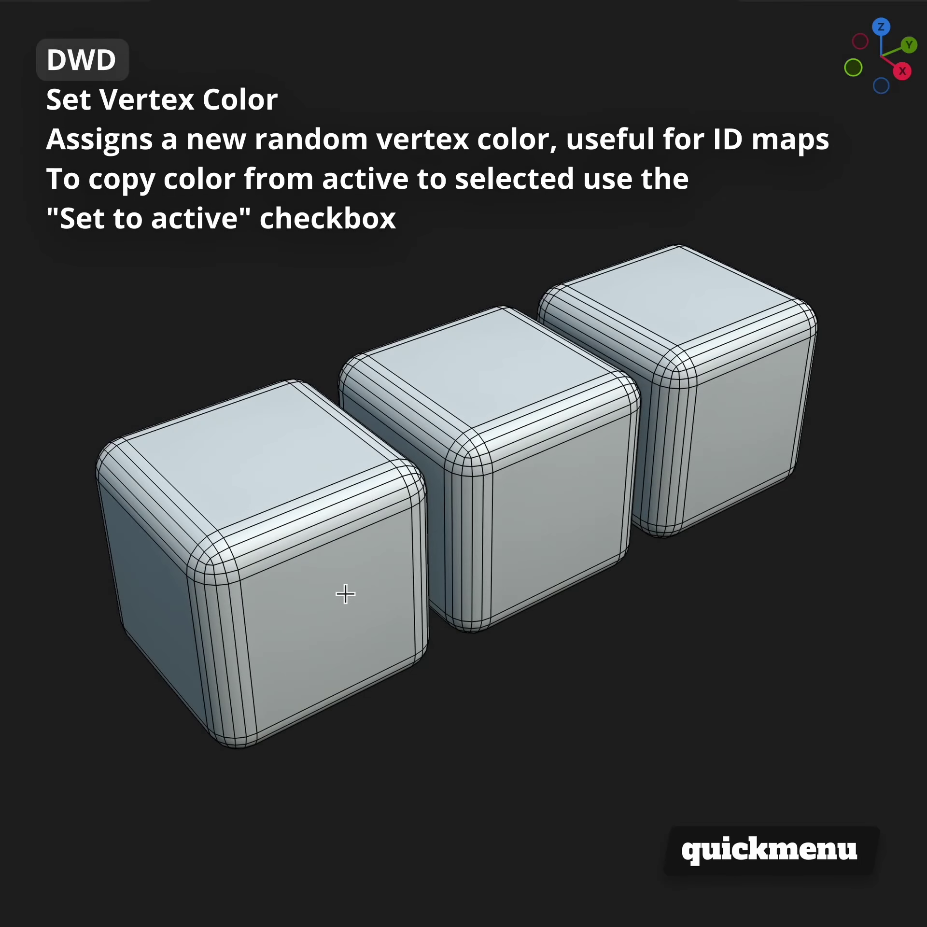
click(352, 594)
key(ctrl+l)
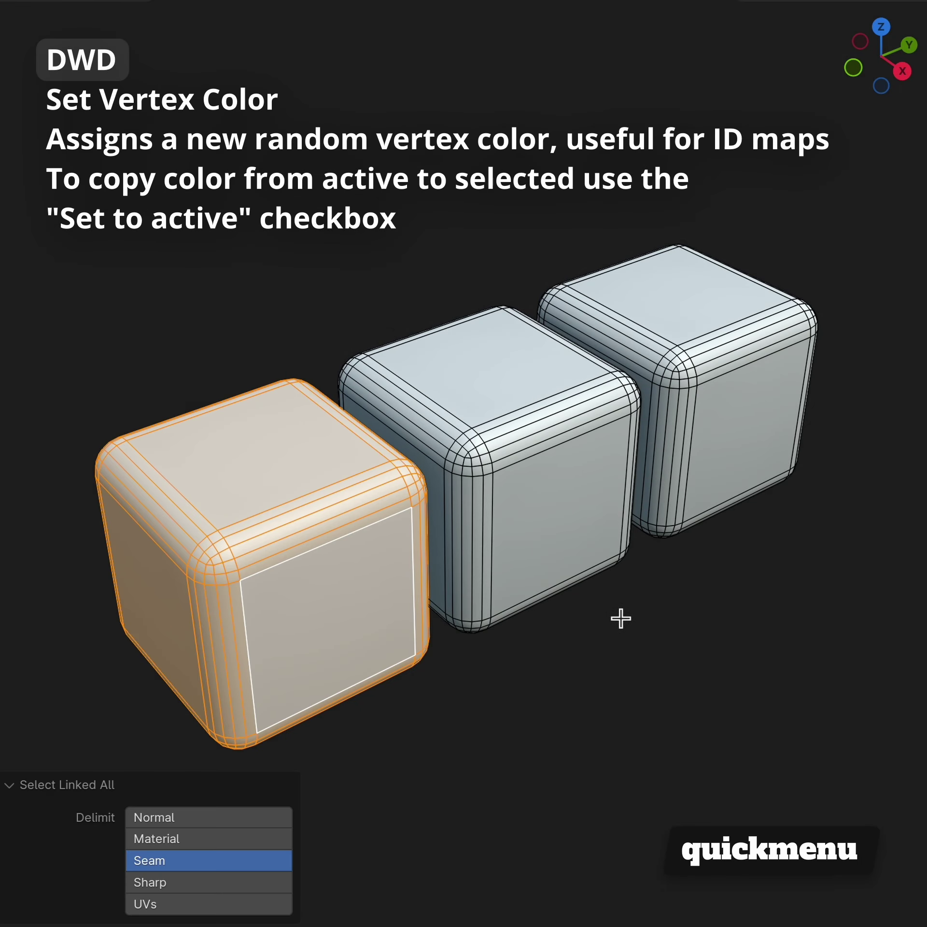
Step: Give the left and middle rounded cubes random vertex colours
key(d)
key(w)
key(d)
click(621, 618)
click(546, 449)
key(ctrl+l)
key(d)
key(w)
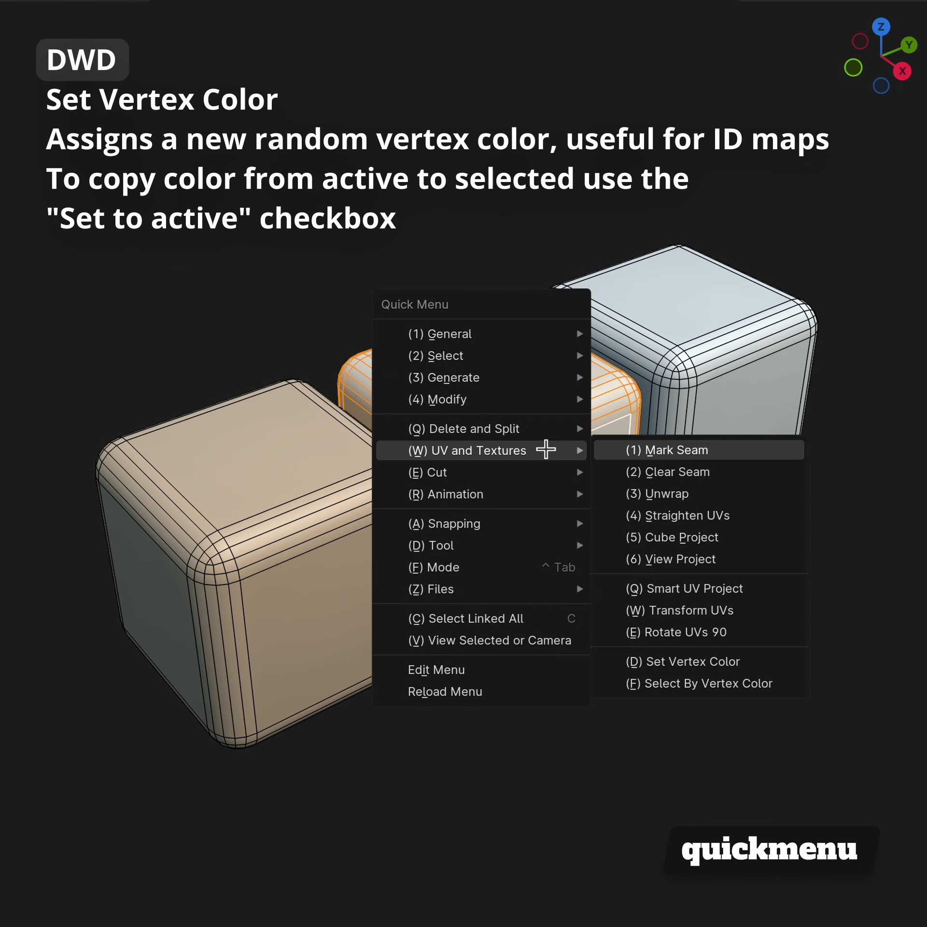
key(d)
click(722, 642)
Step: Give the right rounded cube a random vertex colour
click(738, 419)
key(ctrl+l)
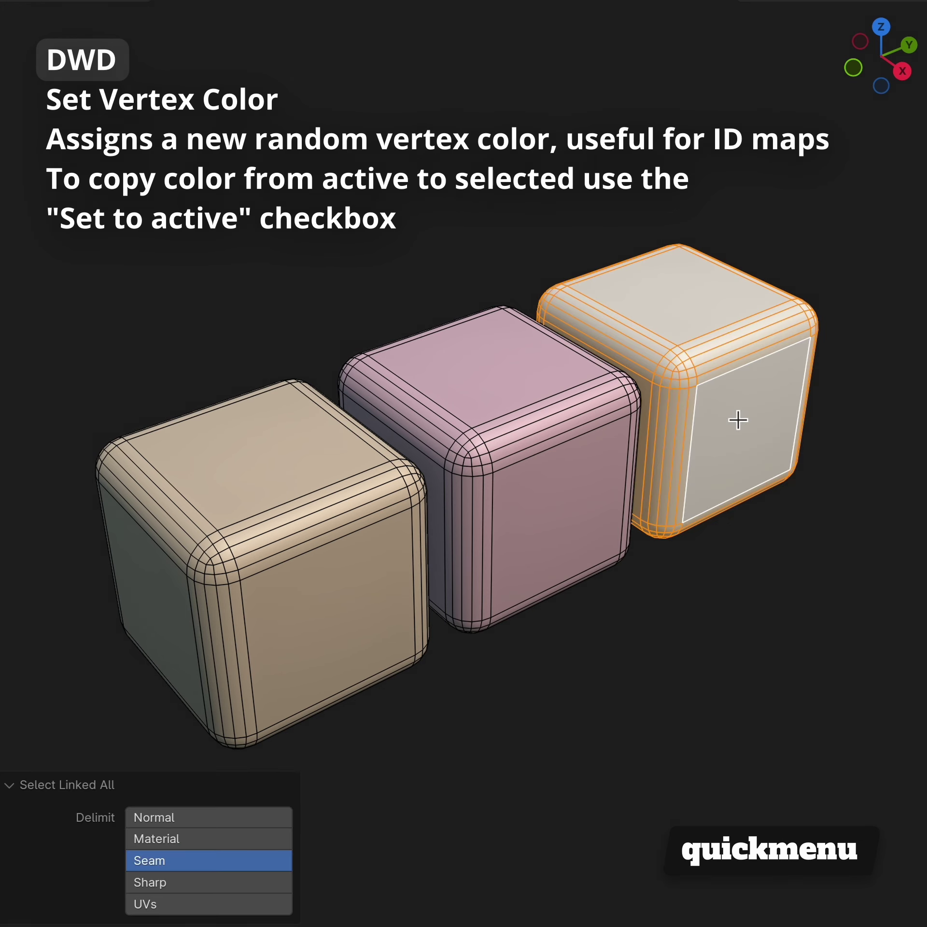
key(d)
key(w)
key(d)
click(760, 712)
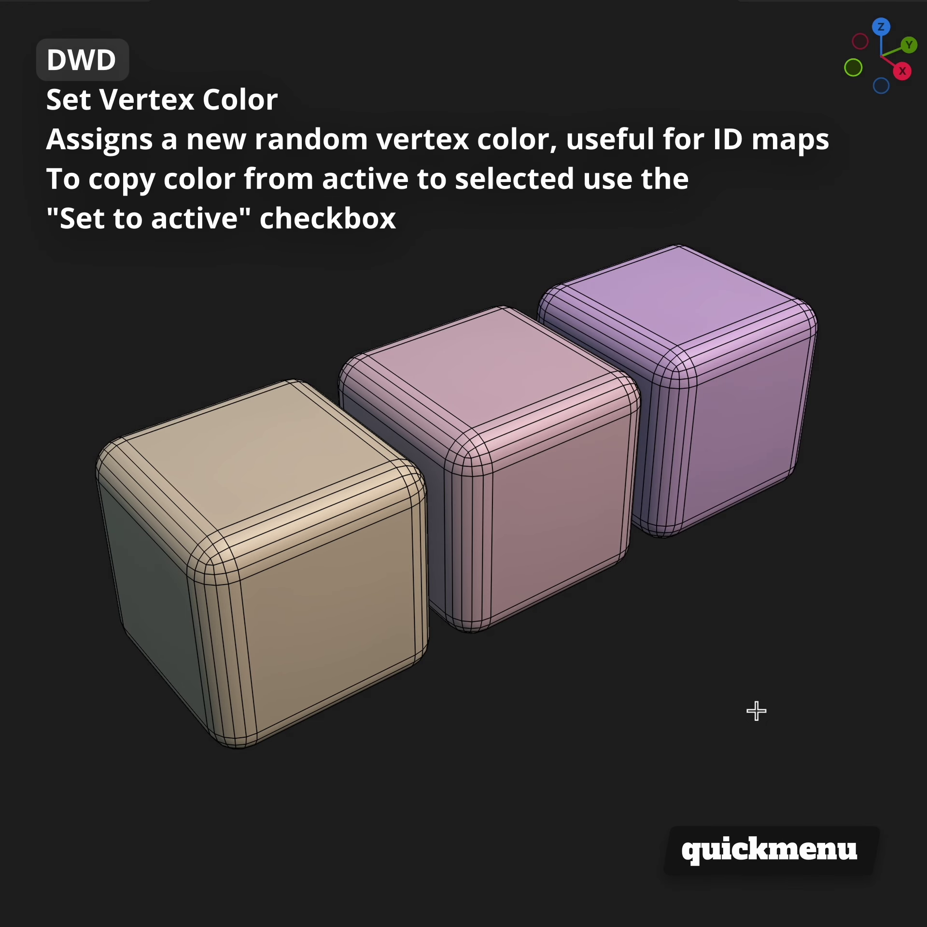
Step: Copy the right cube's purple onto the left cube using Set Vertex Color with Set To Active
click(368, 615)
key(ctrl+l)
shift+click(733, 426)
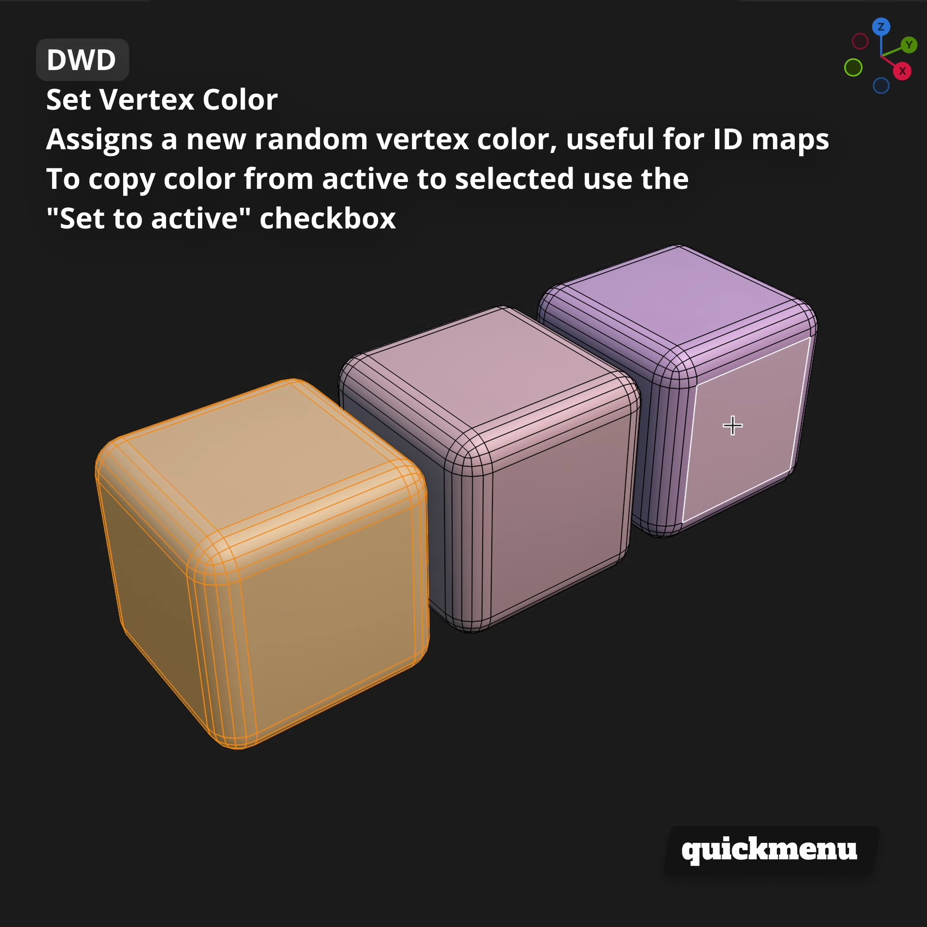
key(d)
key(w)
key(d)
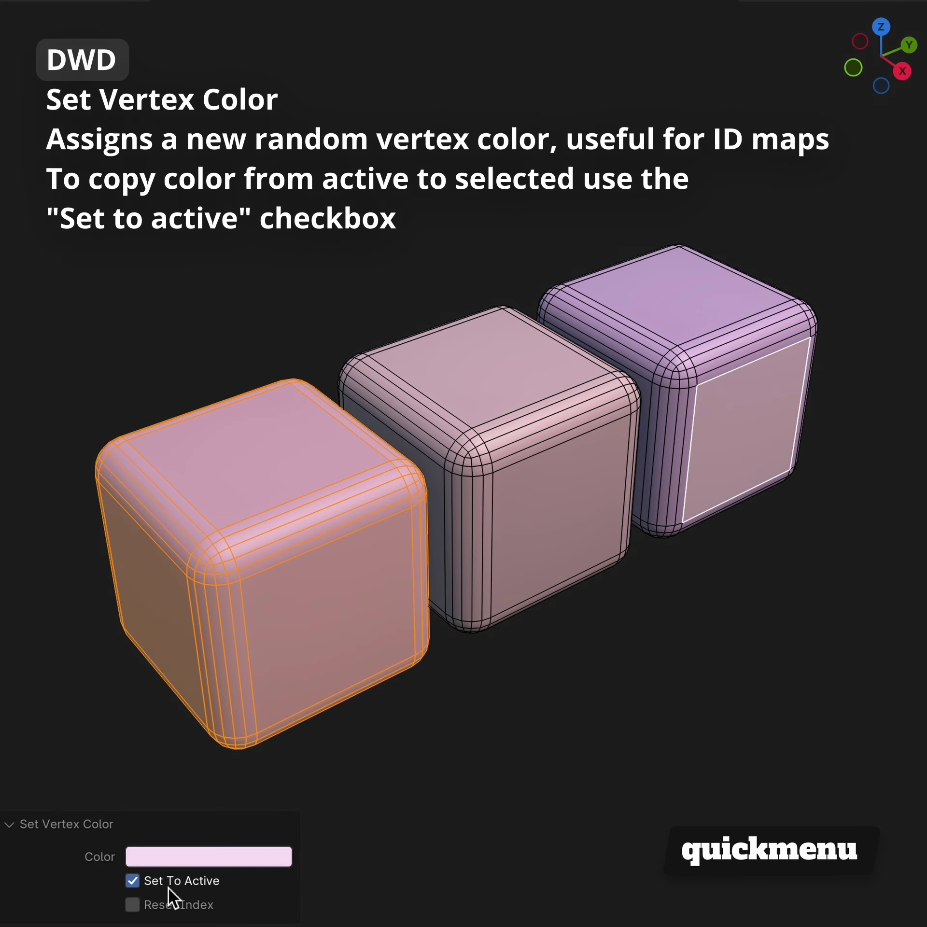
click(721, 639)
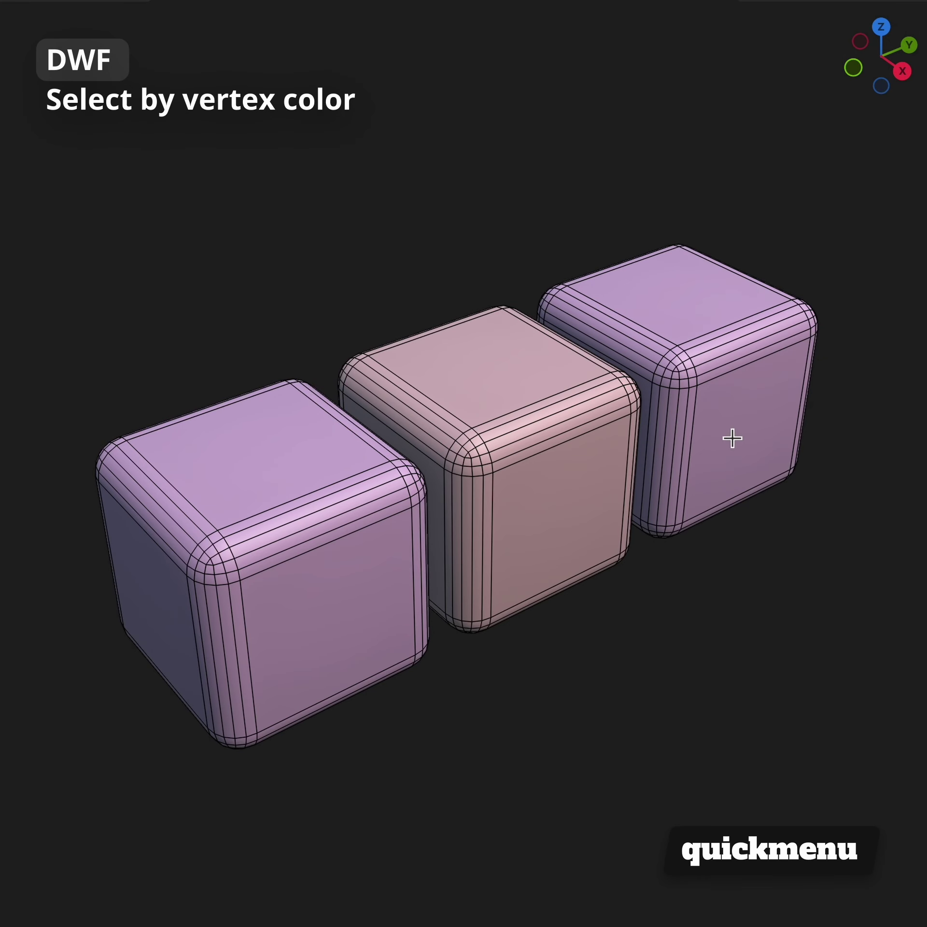
Step: Select every cube sharing the purple vertex colour, then inspect and pick the two overlapping cubes
click(731, 439)
key(q)
key(f)
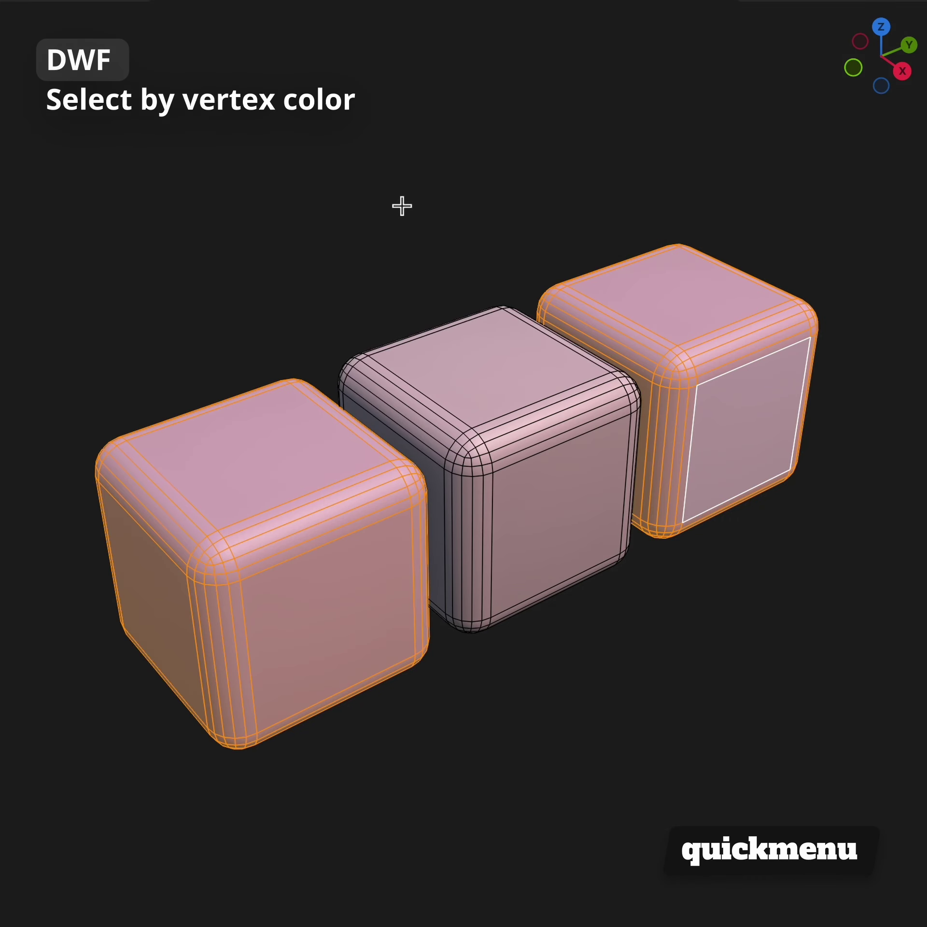
mouse_move(535, 510)
middle_down()
mouse_move(420, 611)
mouse_move(563, 472)
mouse_move(787, 740)
middle_up()
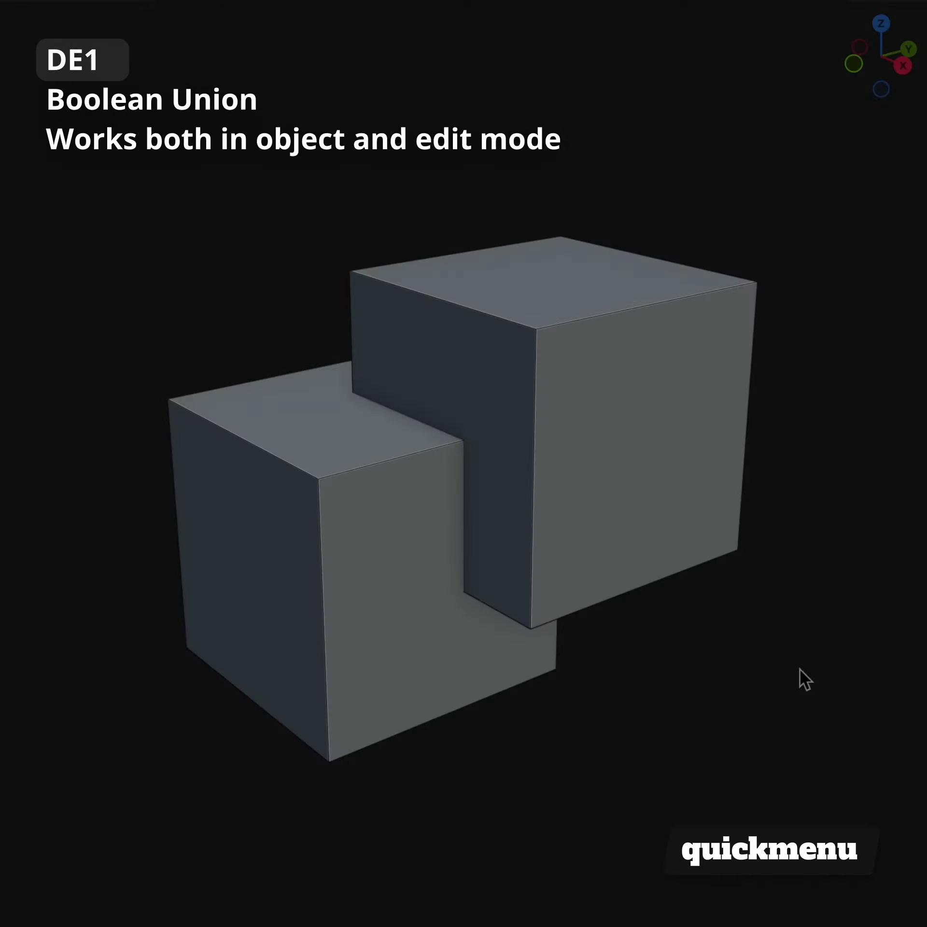
click(467, 535)
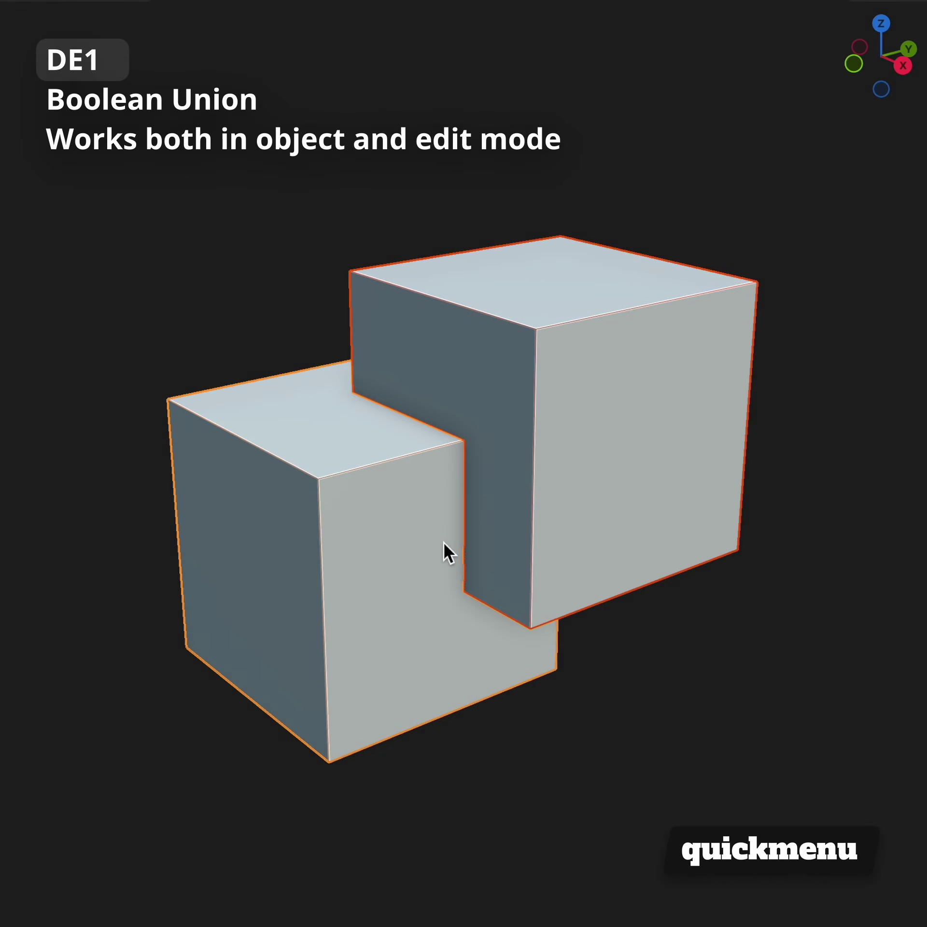
Step: Fuse the two overlapping cubes with a Boolean Union and bevel the result at 0.17
key(q)
key(e)
key(1)
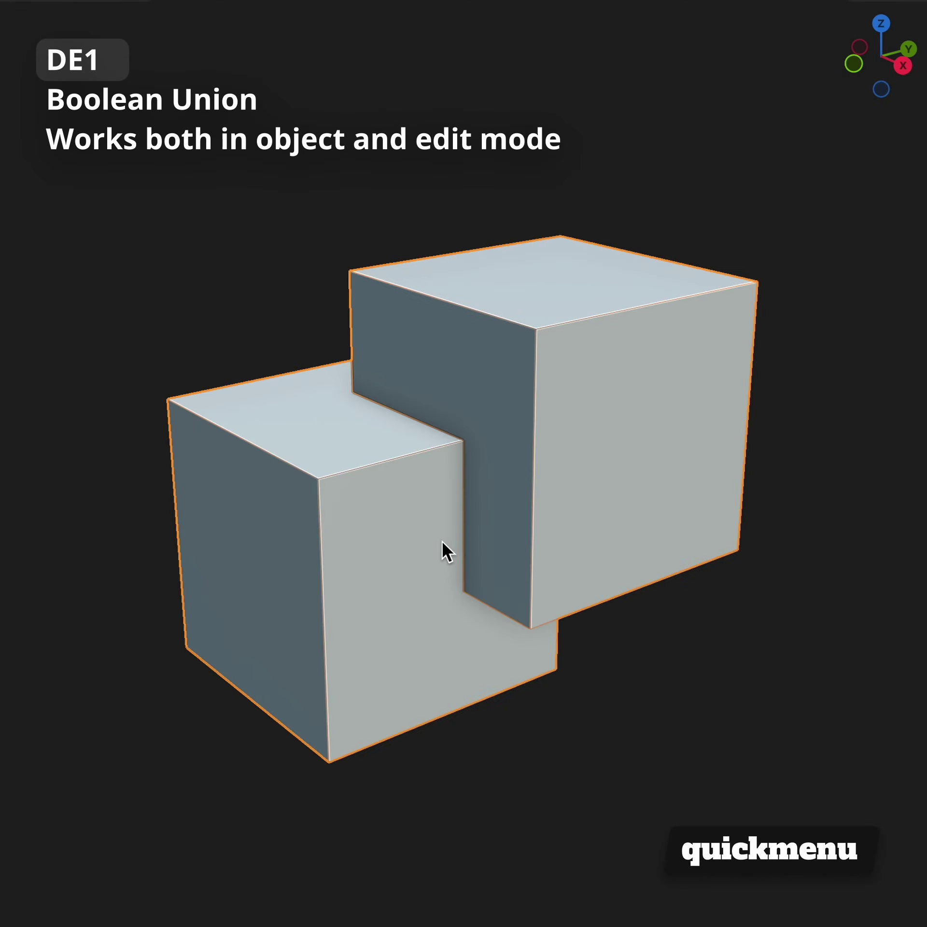
key(ctrl+b)
drag(209, 761, 195, 761)
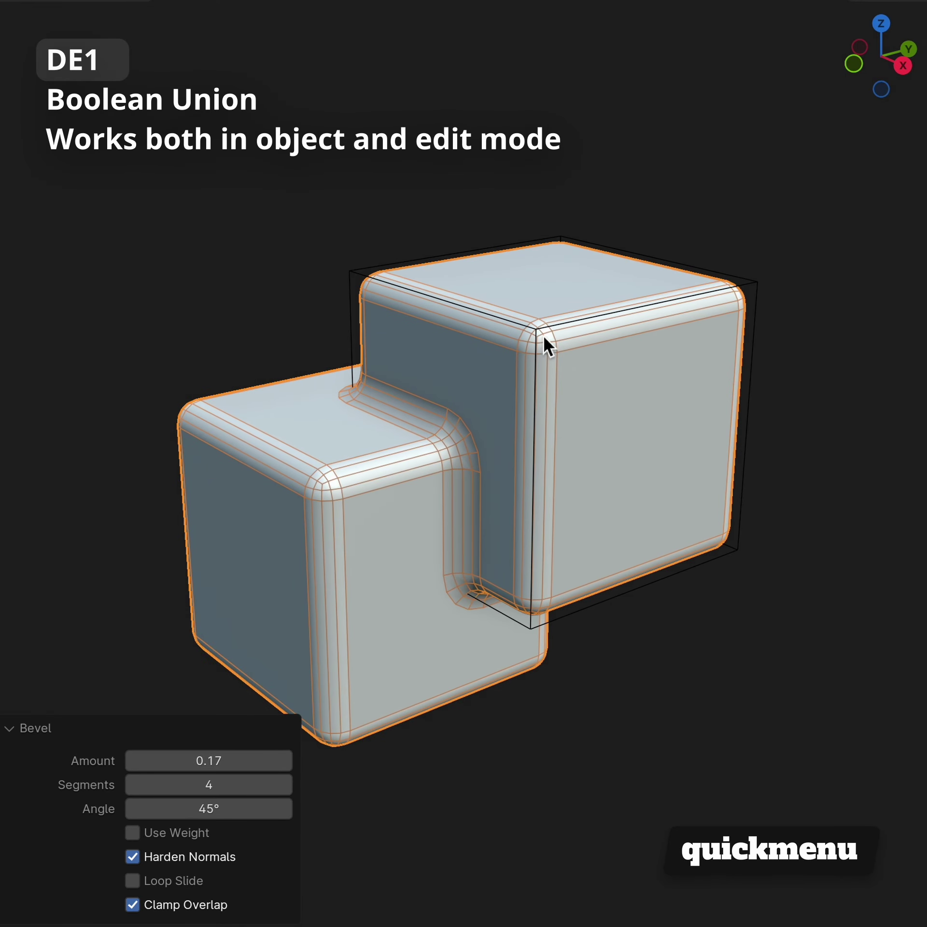
click(545, 341)
key(g)
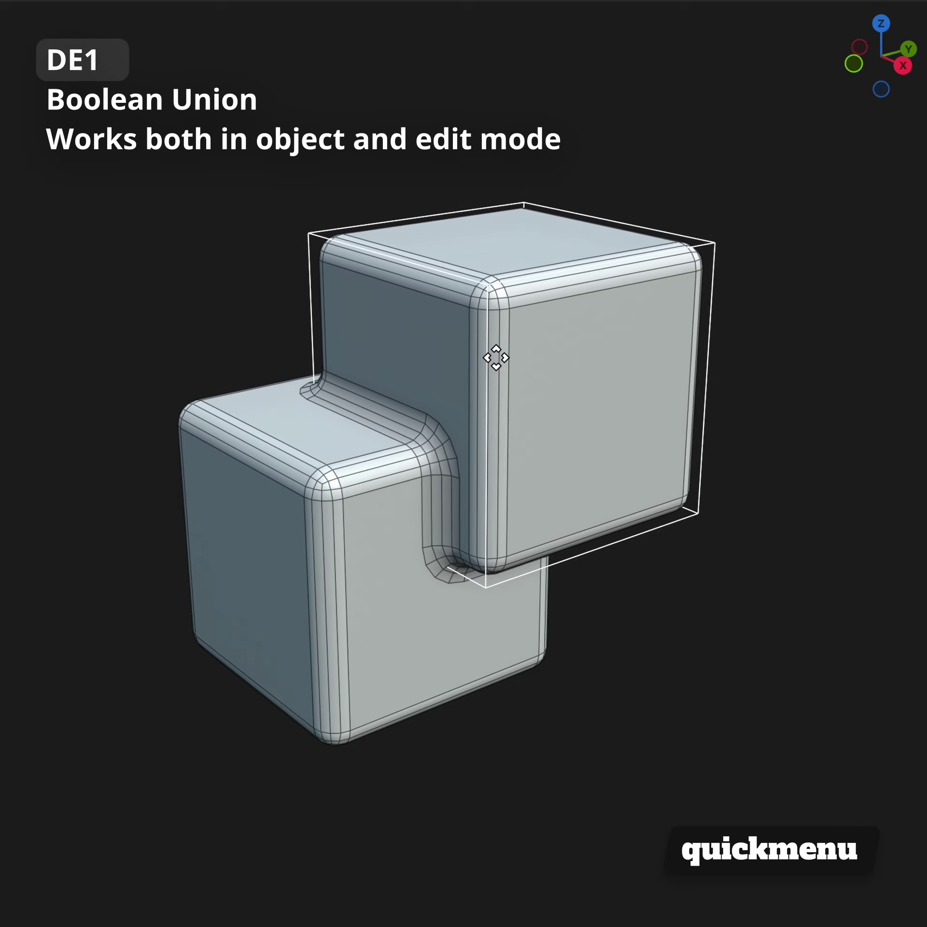
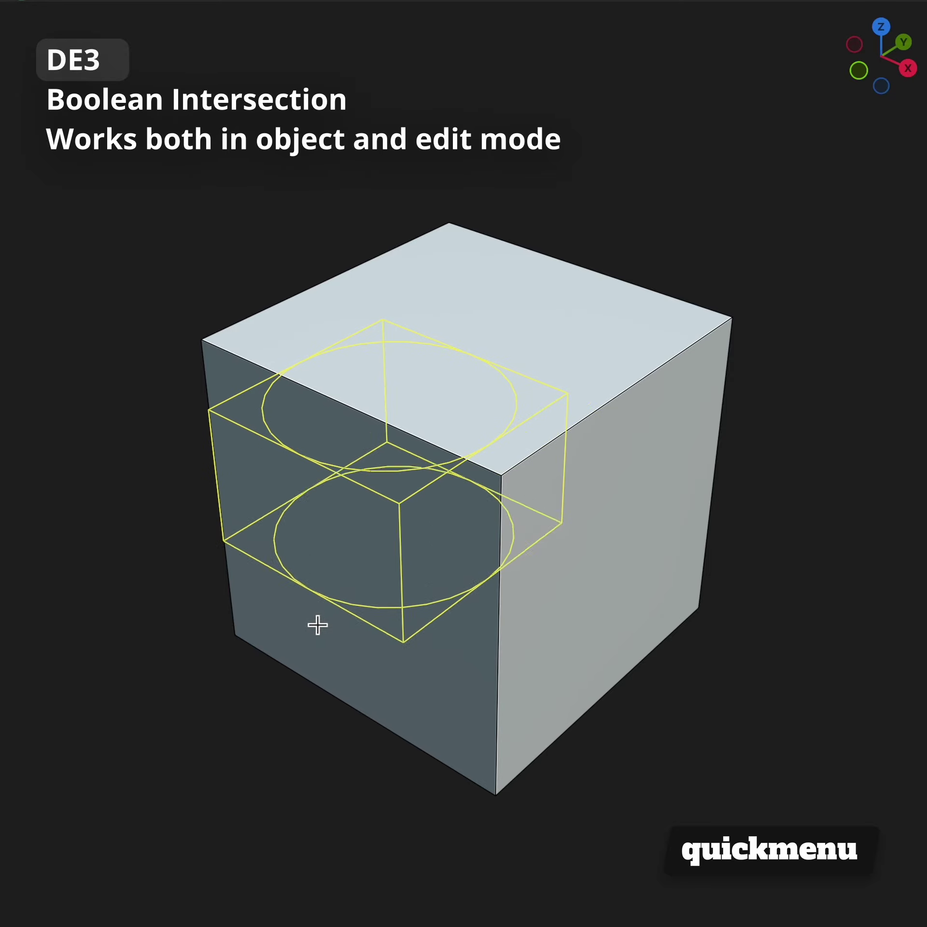
Step: Move a cylinder cutter along Y and Boolean-intersect it with the cube, leaving a half-cylinder
click(333, 857)
key(g)
key(y)
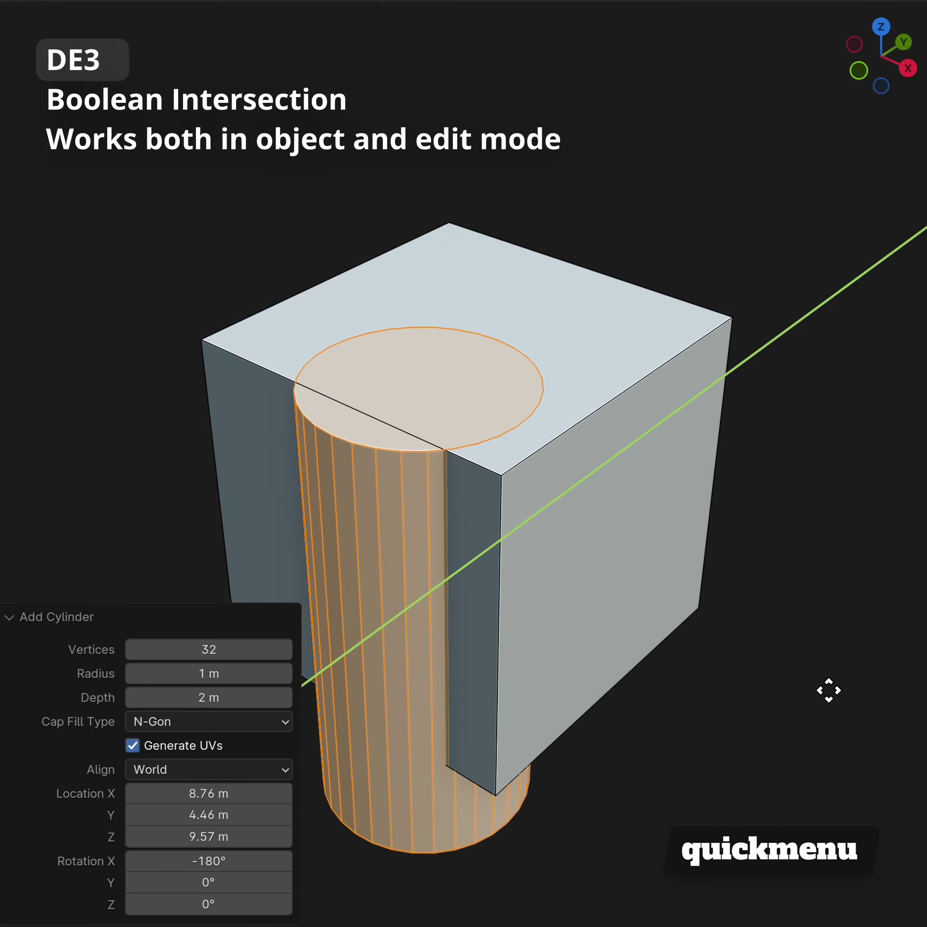
click(823, 694)
key(ctrl+KP_Multiply)
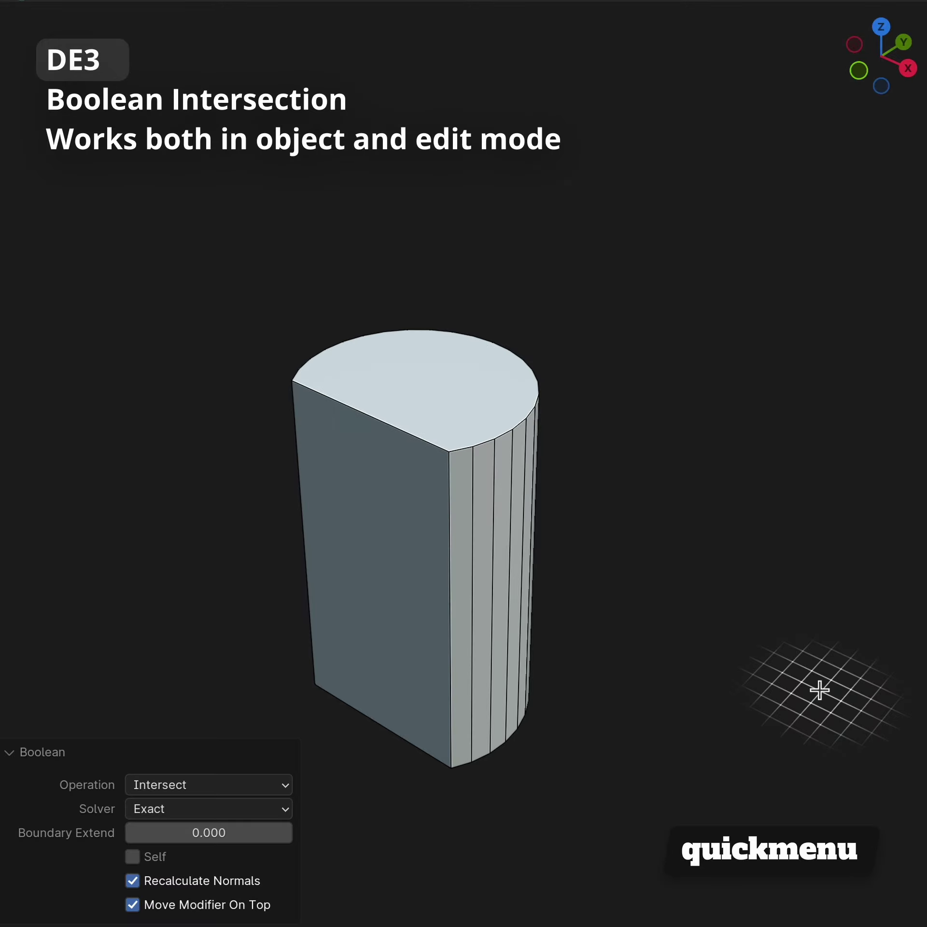
key(ctrl+l)
scroll(747, 490, up, 3)
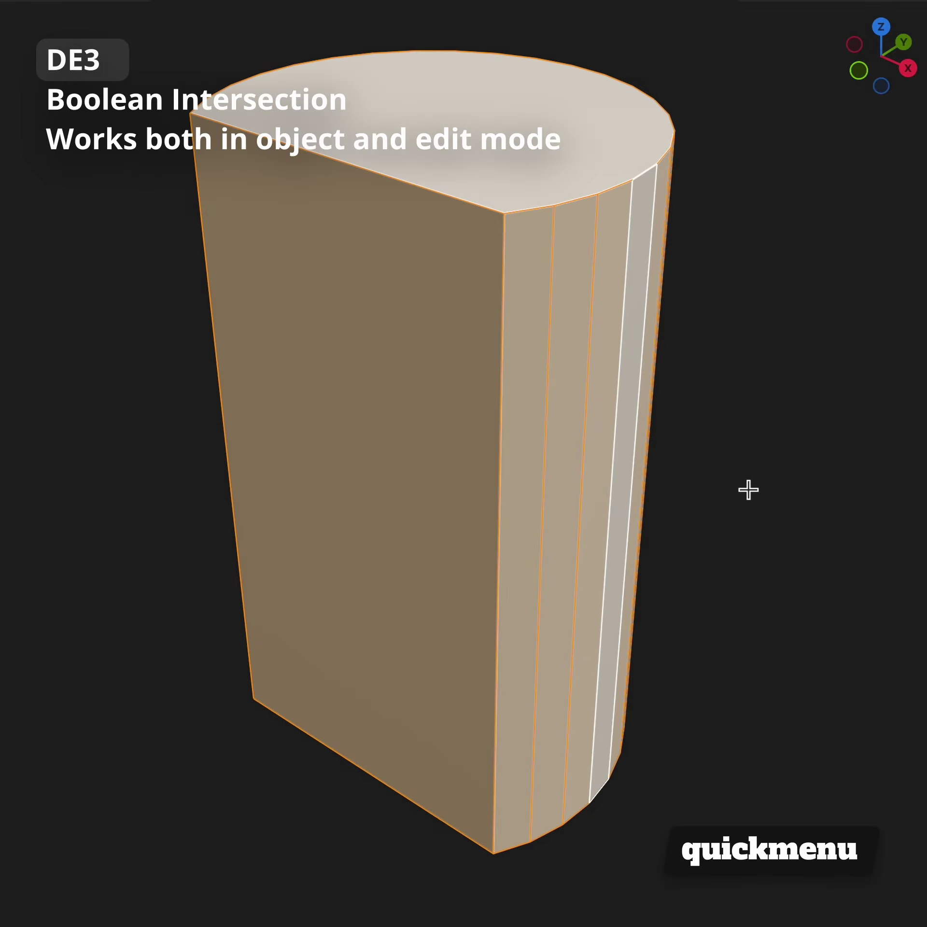
middle_drag(747, 490, 579, 518)
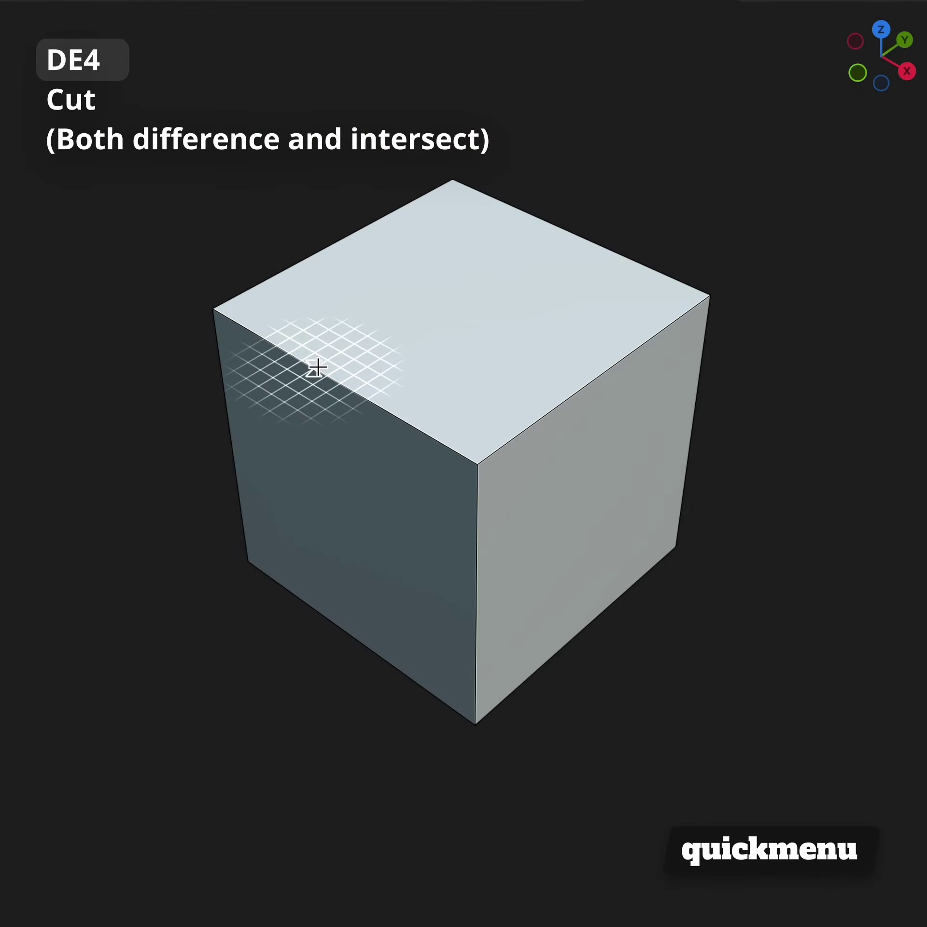
Step: Cut a box-shaped corner block off the second cube and rotate it aside on Z
click(575, 754)
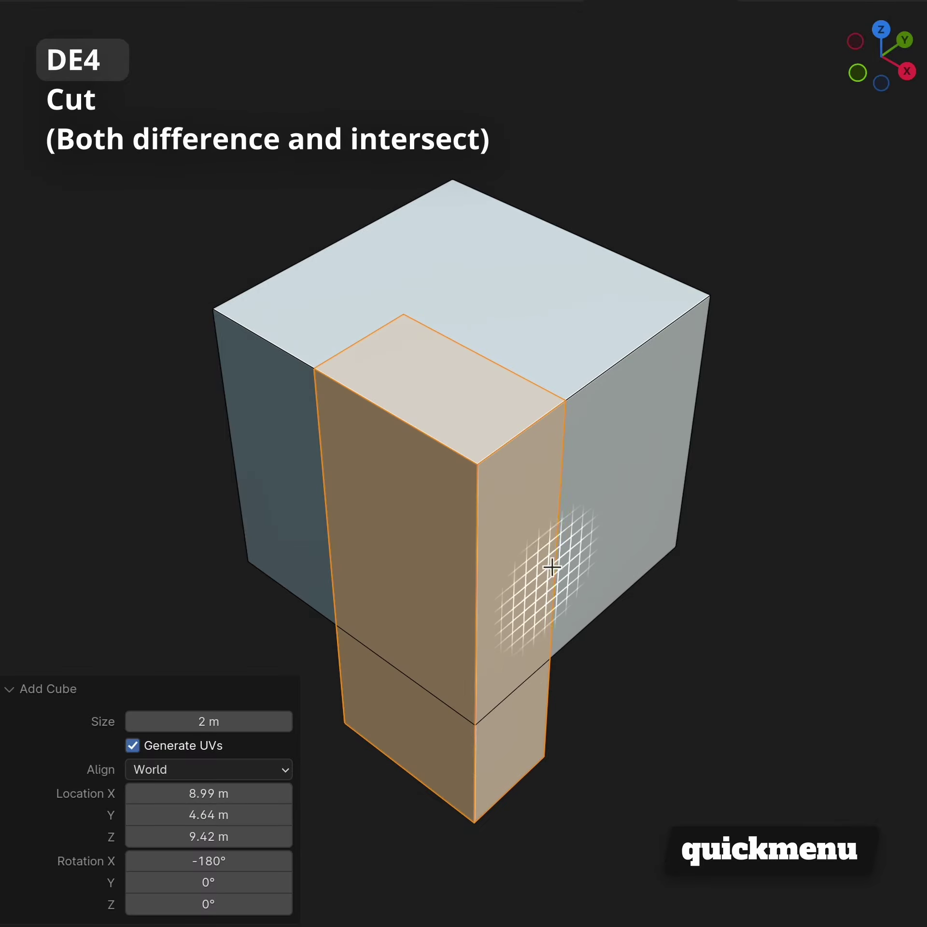
key(q)
key(e)
key(4)
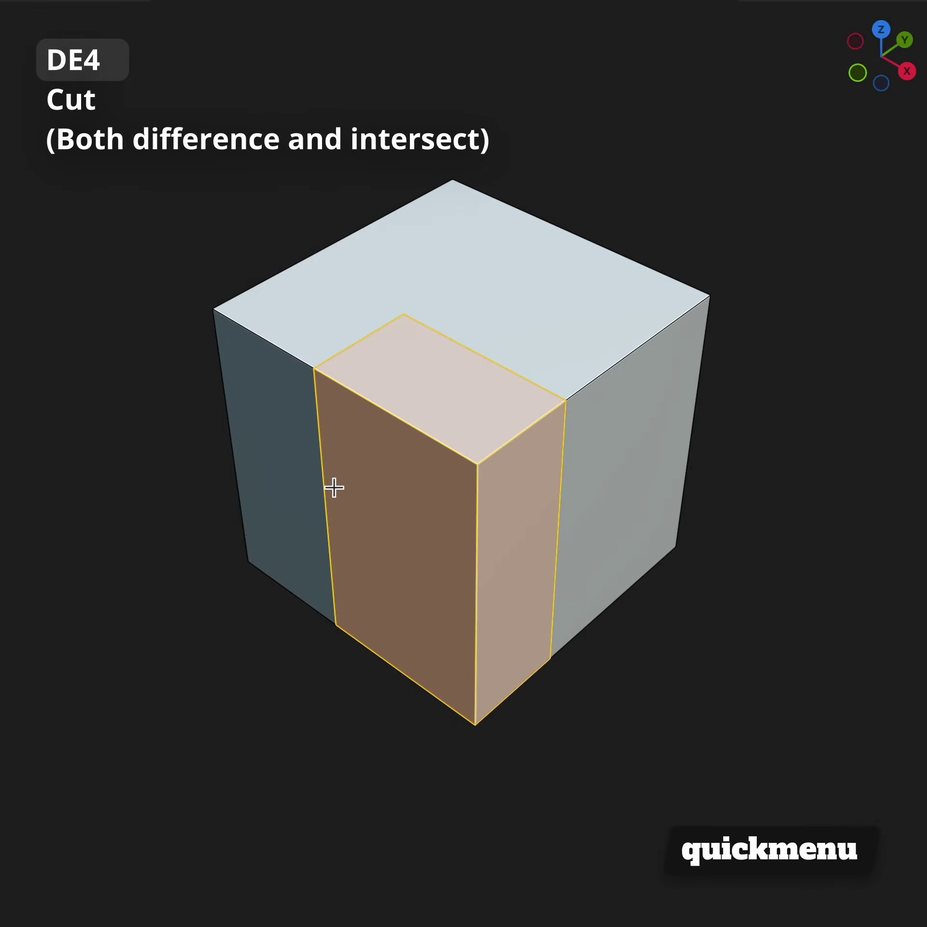
key(r)
key(z)
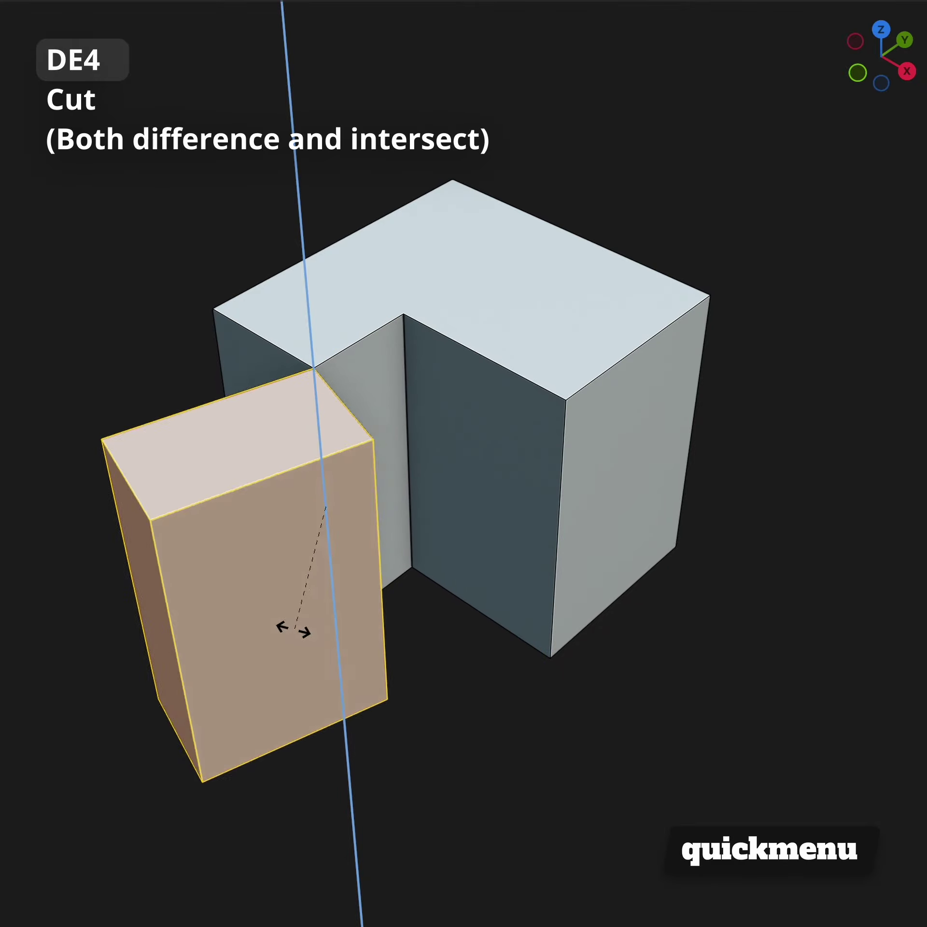
click(244, 587)
mouse_move(585, 605)
middle_down()
mouse_move(451, 637)
mouse_move(327, 627)
middle_up()
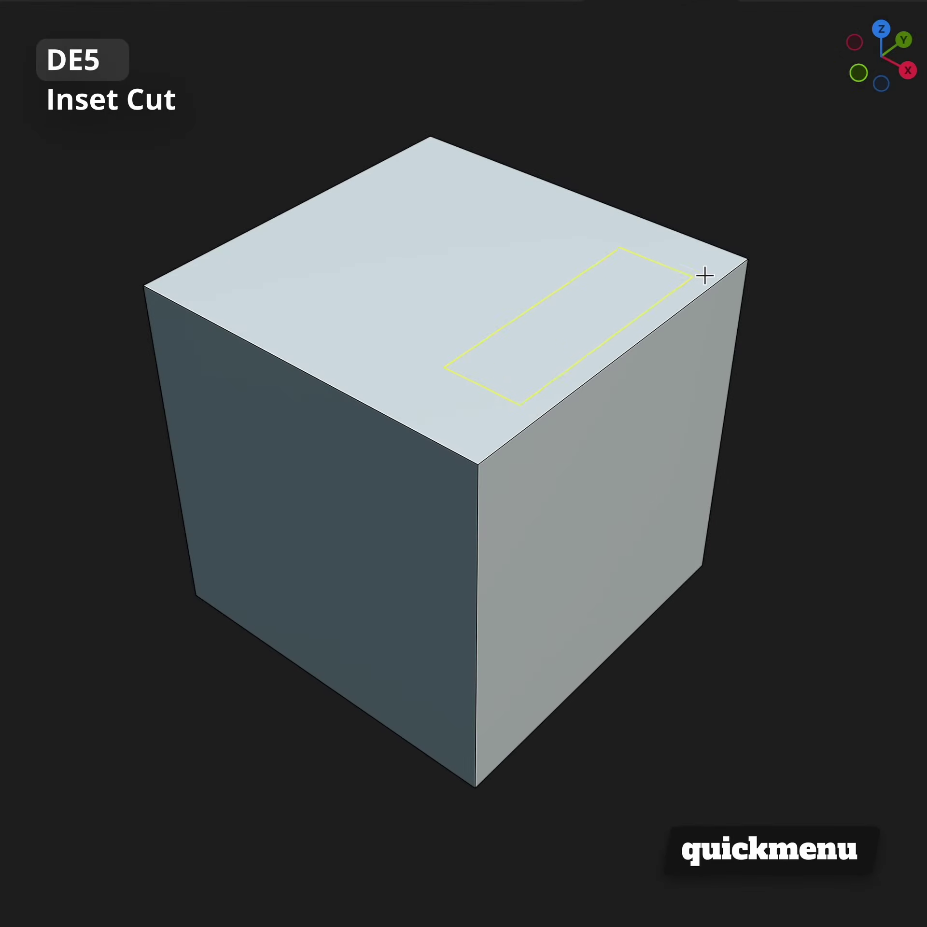
Step: Inset-cut a recessed pocket into the cube's top corner, dragging Amount to set its depth
click(767, 588)
key(q)
key(e)
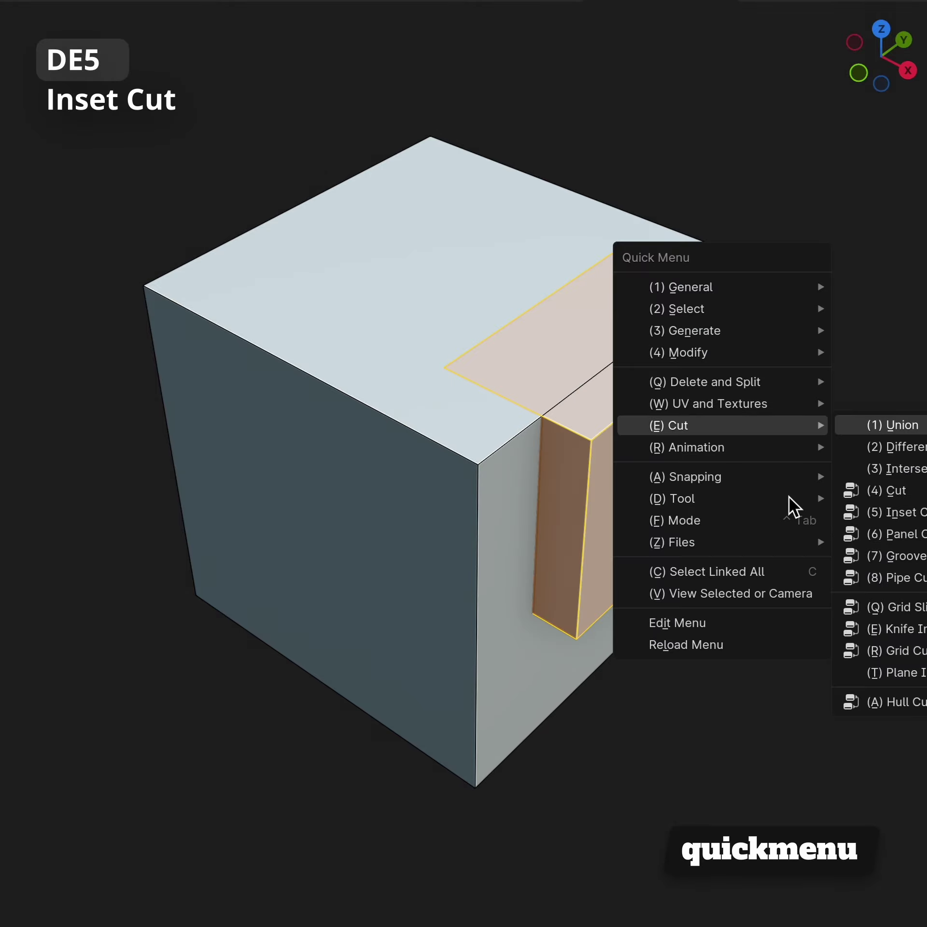
key(5)
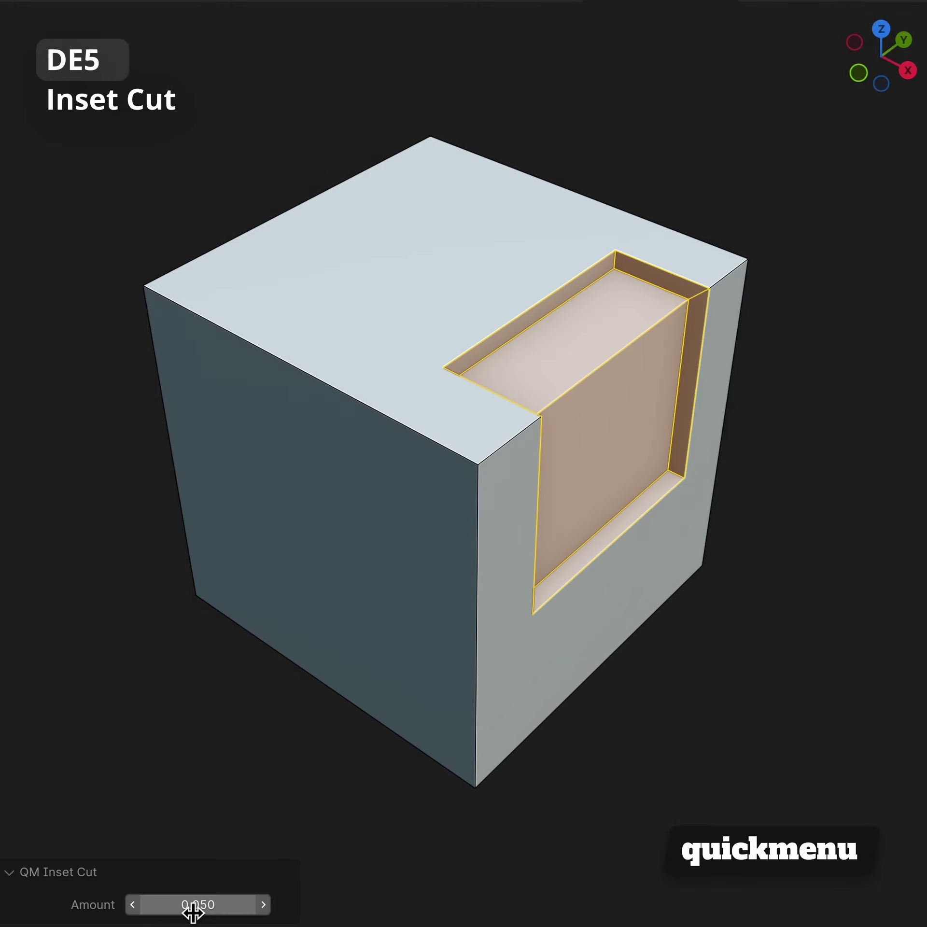
mouse_move(192, 912)
mouse_down()
mouse_move(175, 905)
mouse_move(210, 905)
mouse_up()
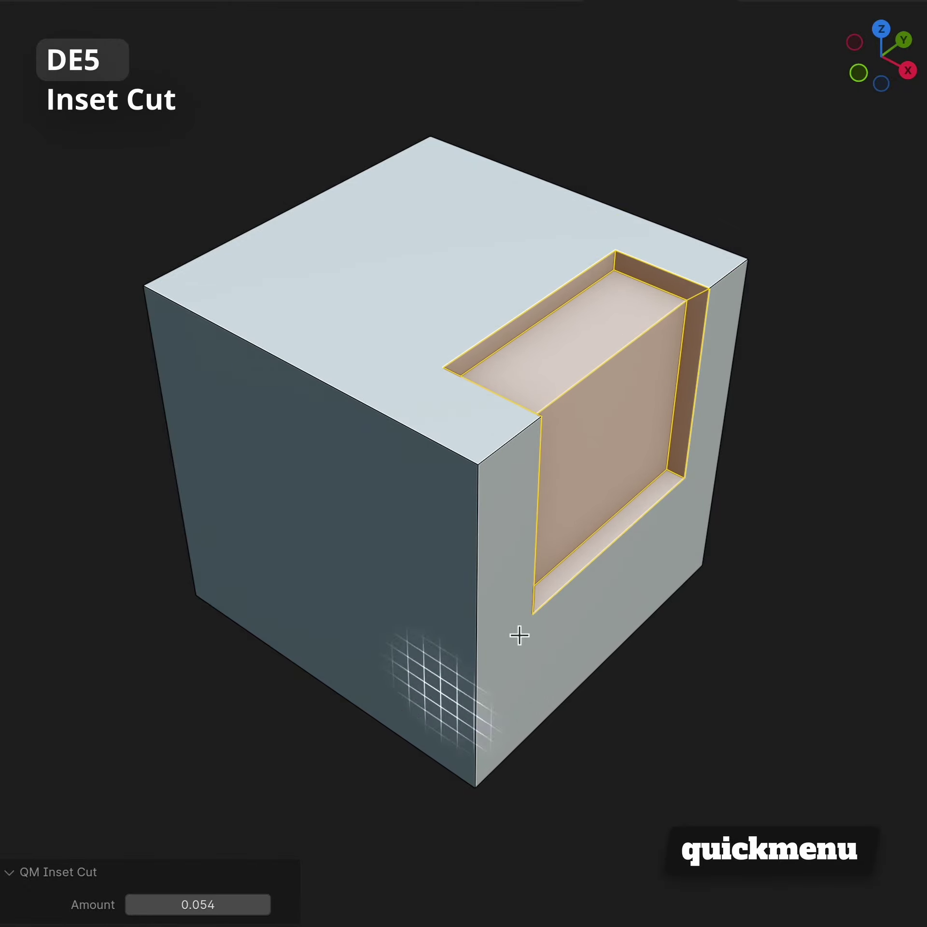
mouse_move(833, 500)
middle_down()
mouse_move(772, 531)
mouse_move(571, 493)
mouse_move(548, 472)
middle_up()
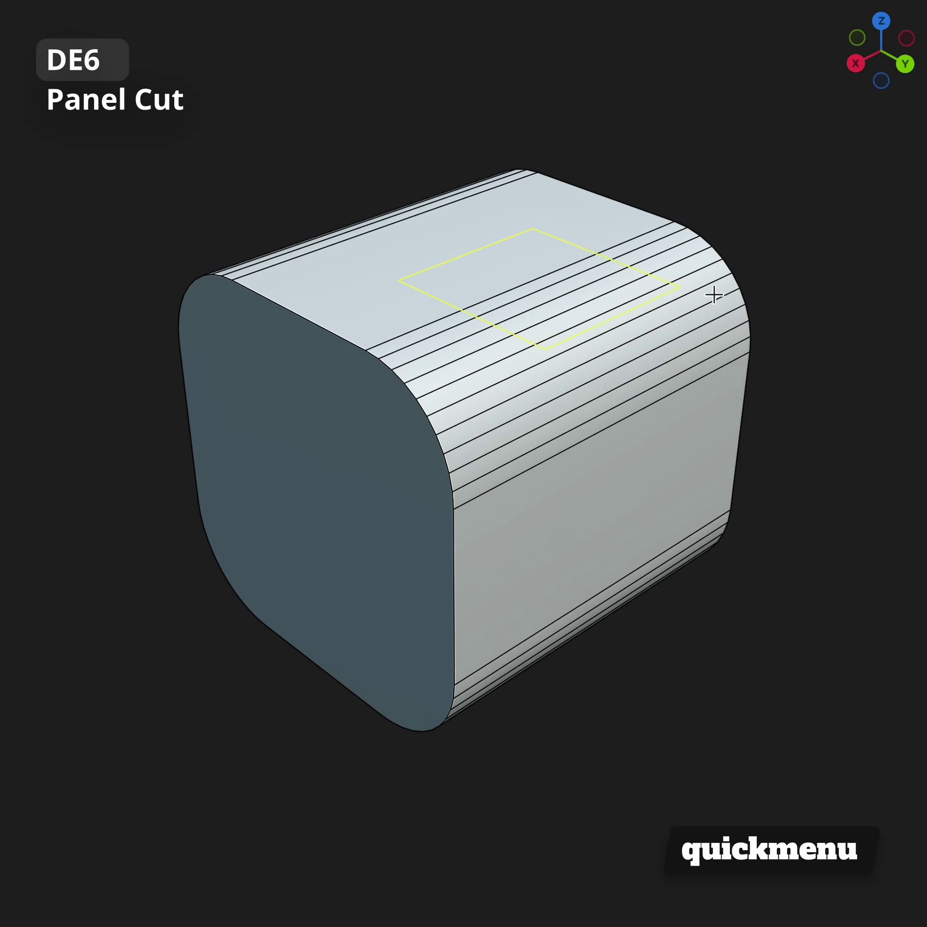
Step: Panel-cut a curved raised panel over the rounded box and adjust its Offset
click(818, 775)
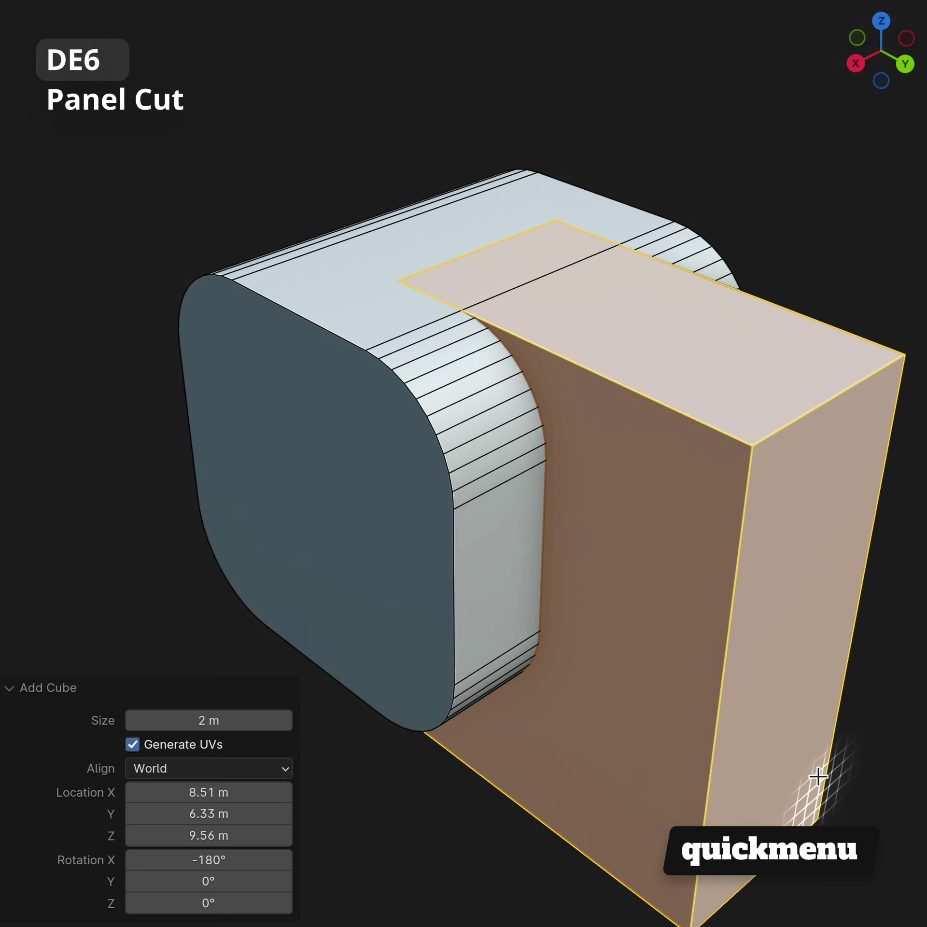
key(q)
key(4)
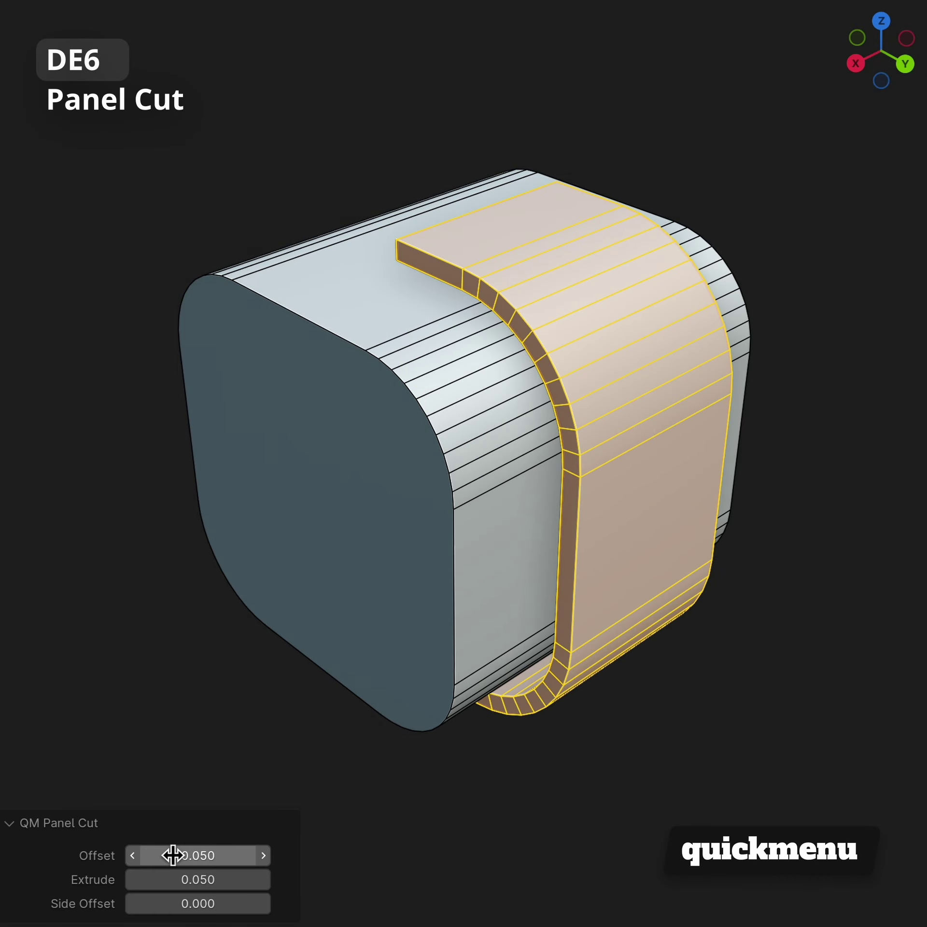
mouse_move(173, 855)
mouse_down()
mouse_move(199, 880)
mouse_move(195, 904)
mouse_up()
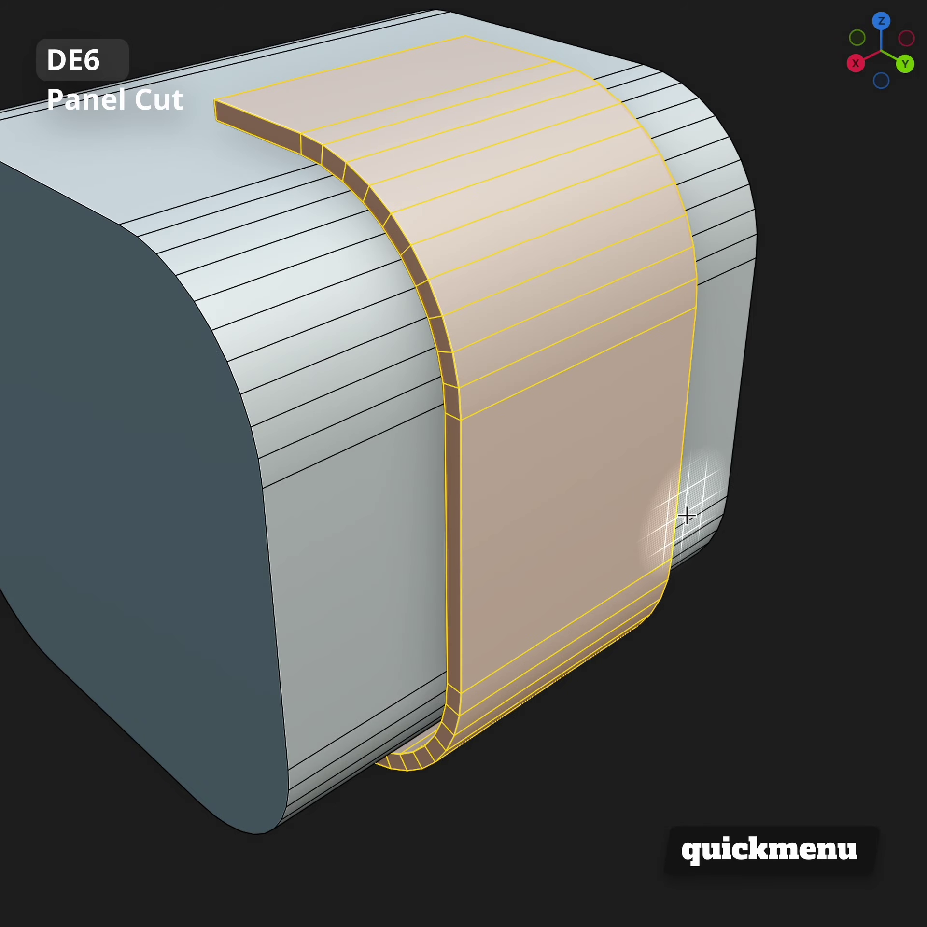
mouse_move(682, 507)
middle_down()
mouse_move(511, 443)
mouse_move(364, 424)
mouse_move(197, 470)
mouse_move(871, 480)
mouse_move(627, 490)
middle_up()
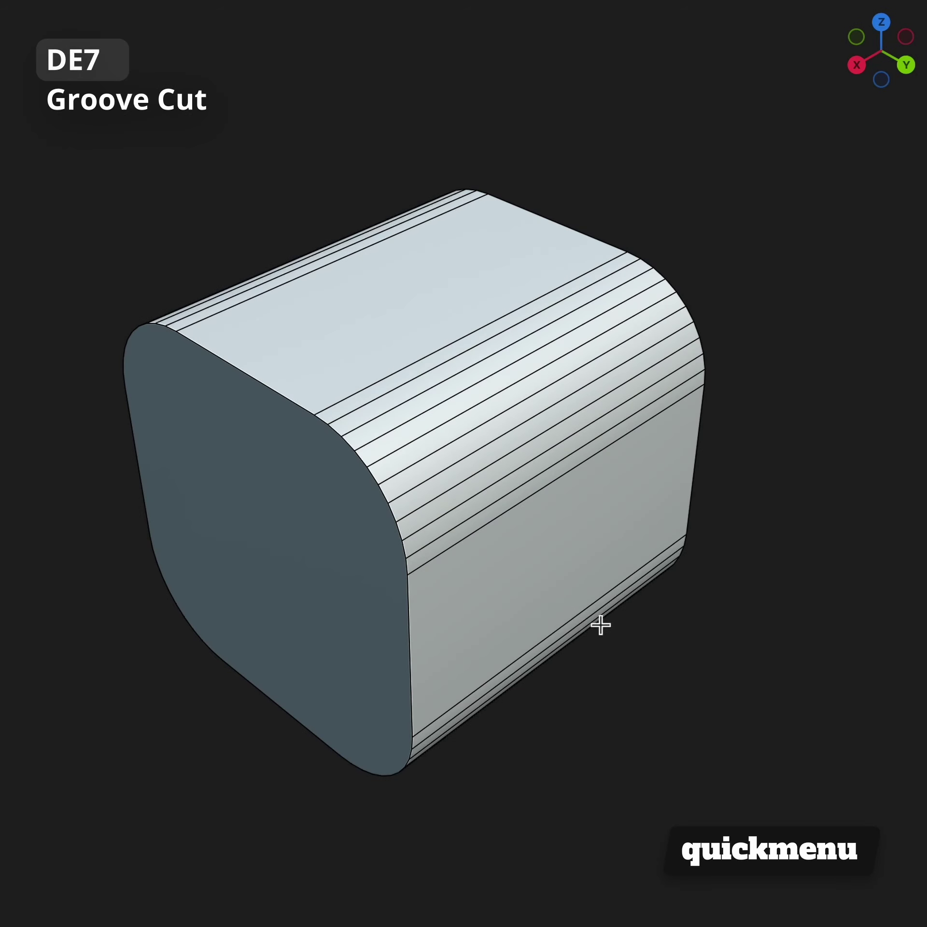
Step: Generate a box around the rounded block, scale it on X and Z, move it on Y, and bevel it
key(a)
key(q)
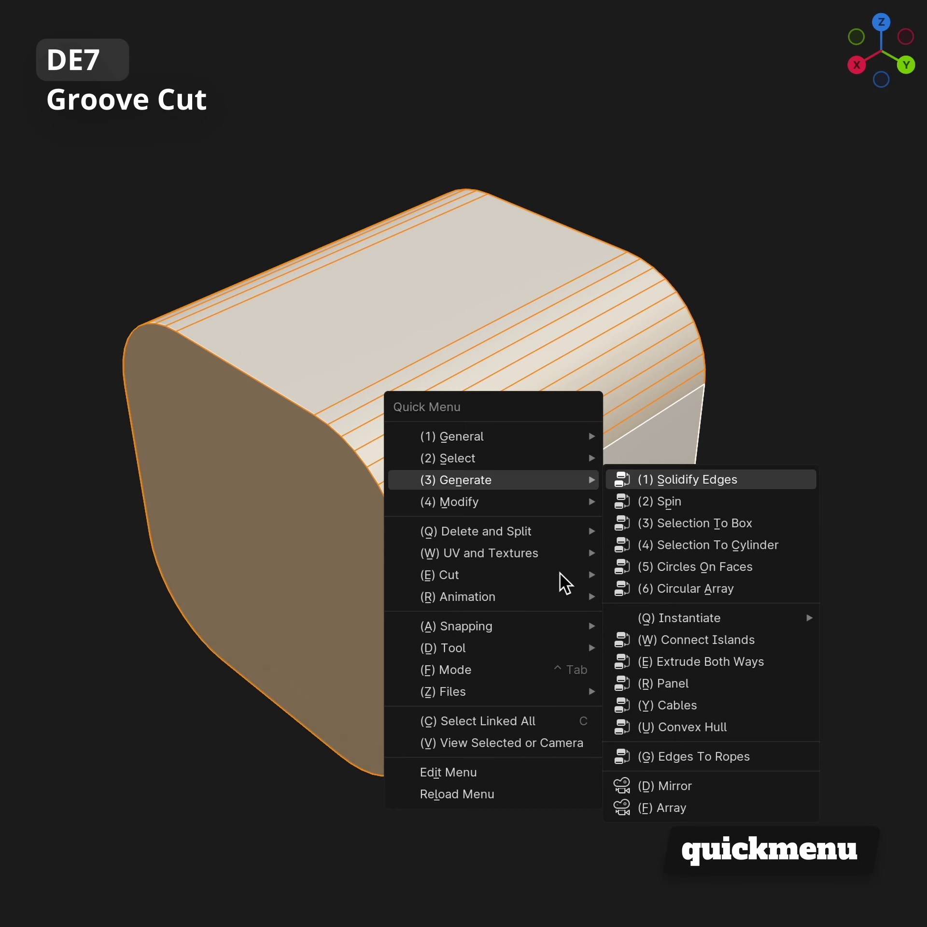
click(694, 522)
key(s)
key(x)
click(619, 391)
key(g)
key(y)
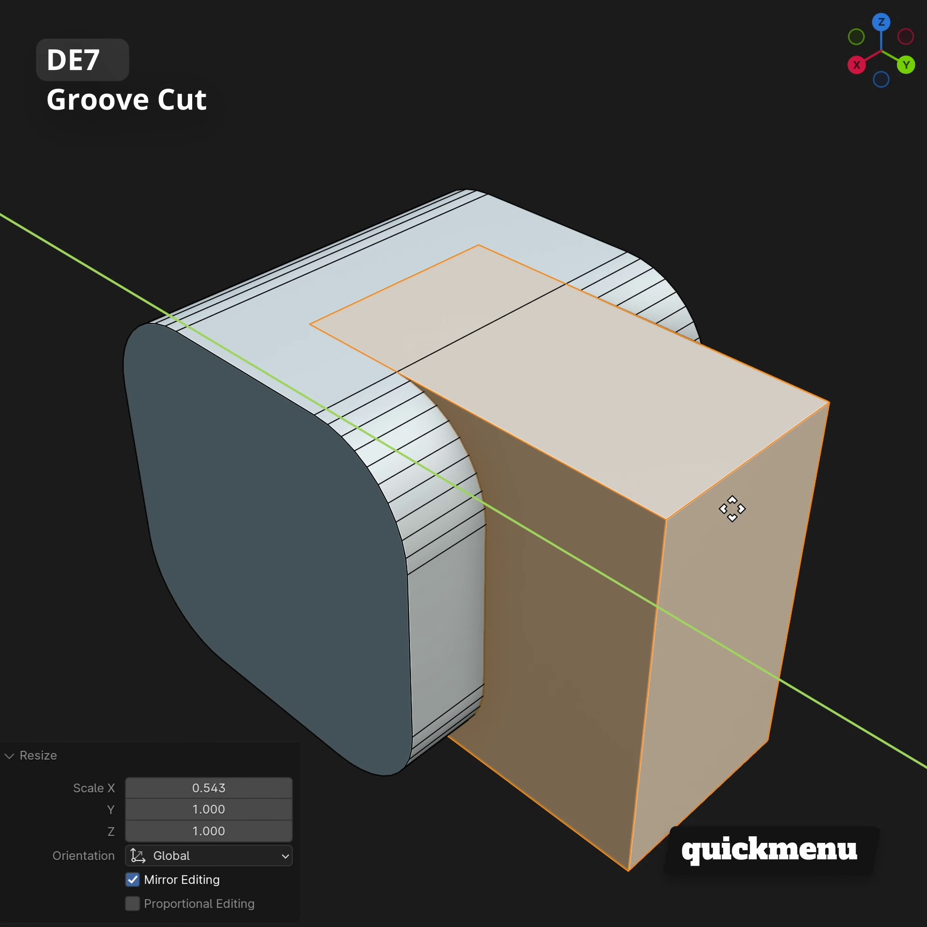
click(724, 503)
key(s)
key(z)
click(742, 269)
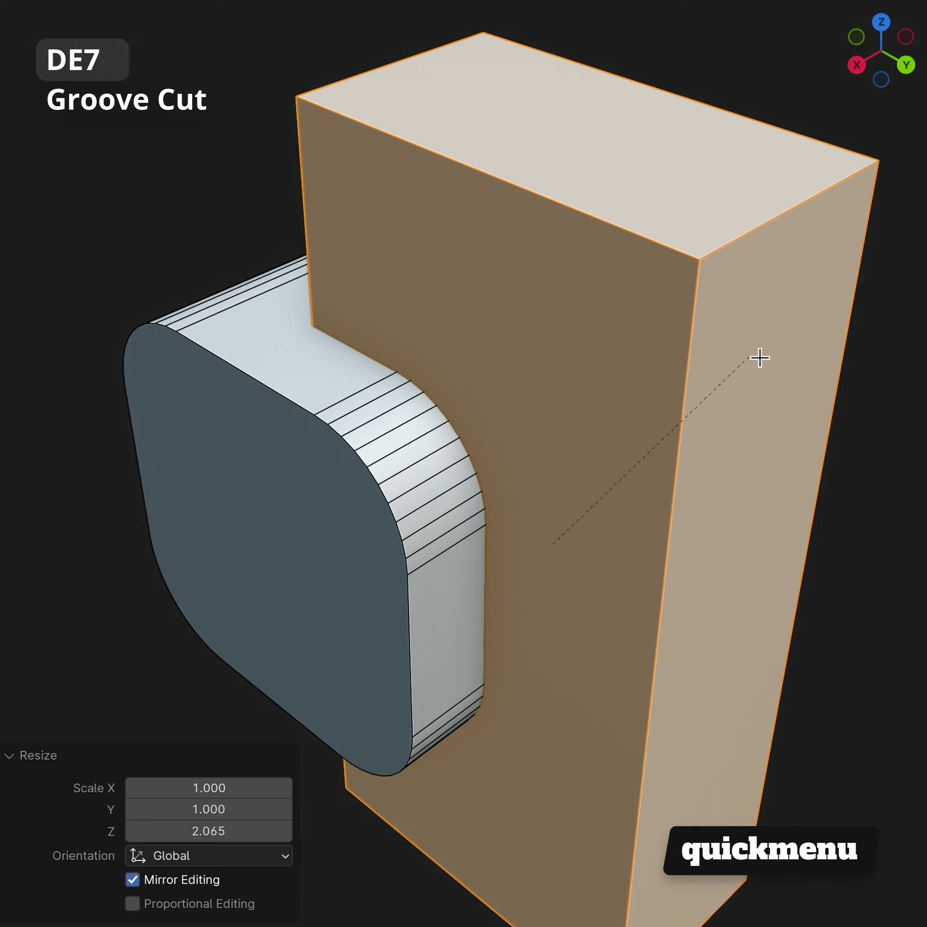
key(ctrl+b)
click(796, 361)
Step: Groove-cut the bevelled box outline into the block, settling on a rounded 0.028 m radius
key(ctrl+l)
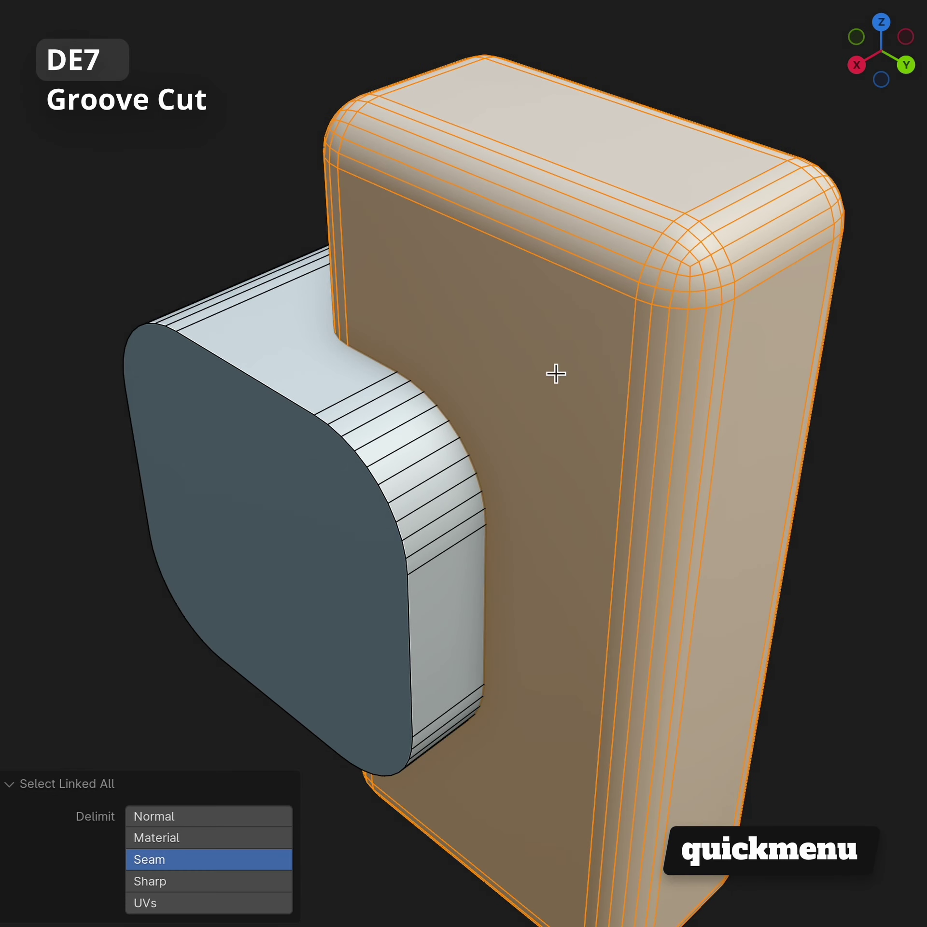
key(q)
key(e)
key(7)
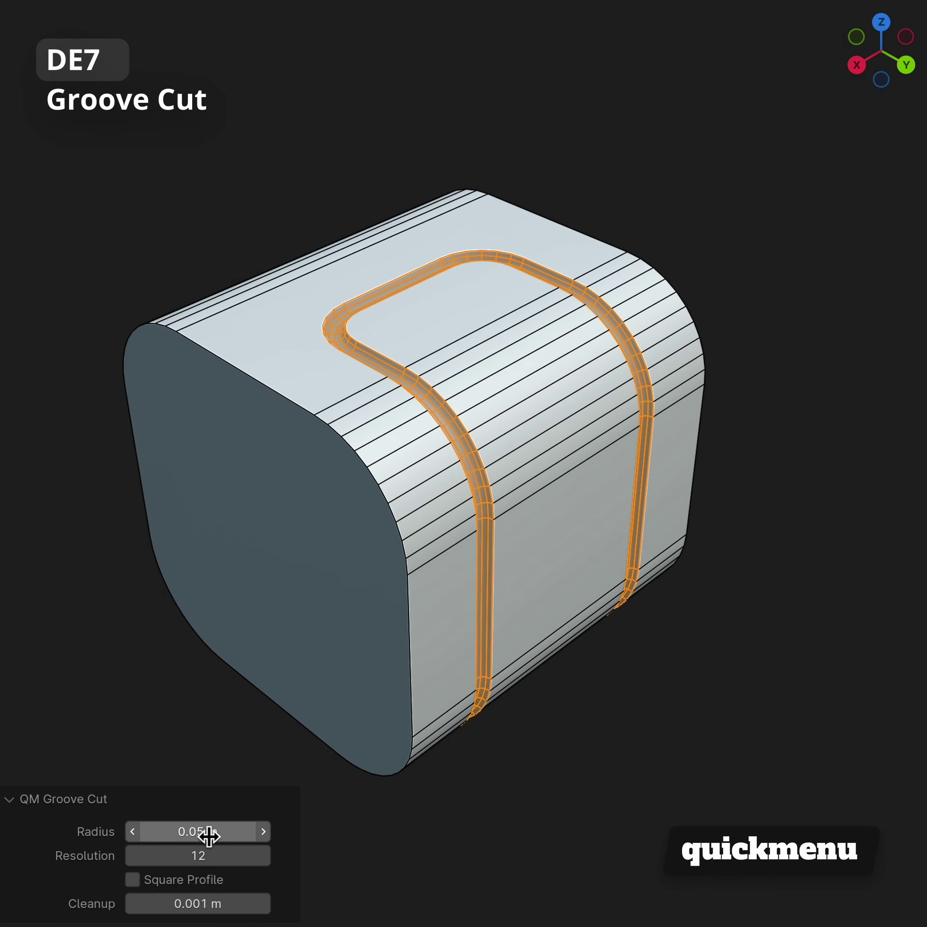
mouse_move(197, 831)
mouse_down()
mouse_move(175, 831)
mouse_move(204, 831)
mouse_up()
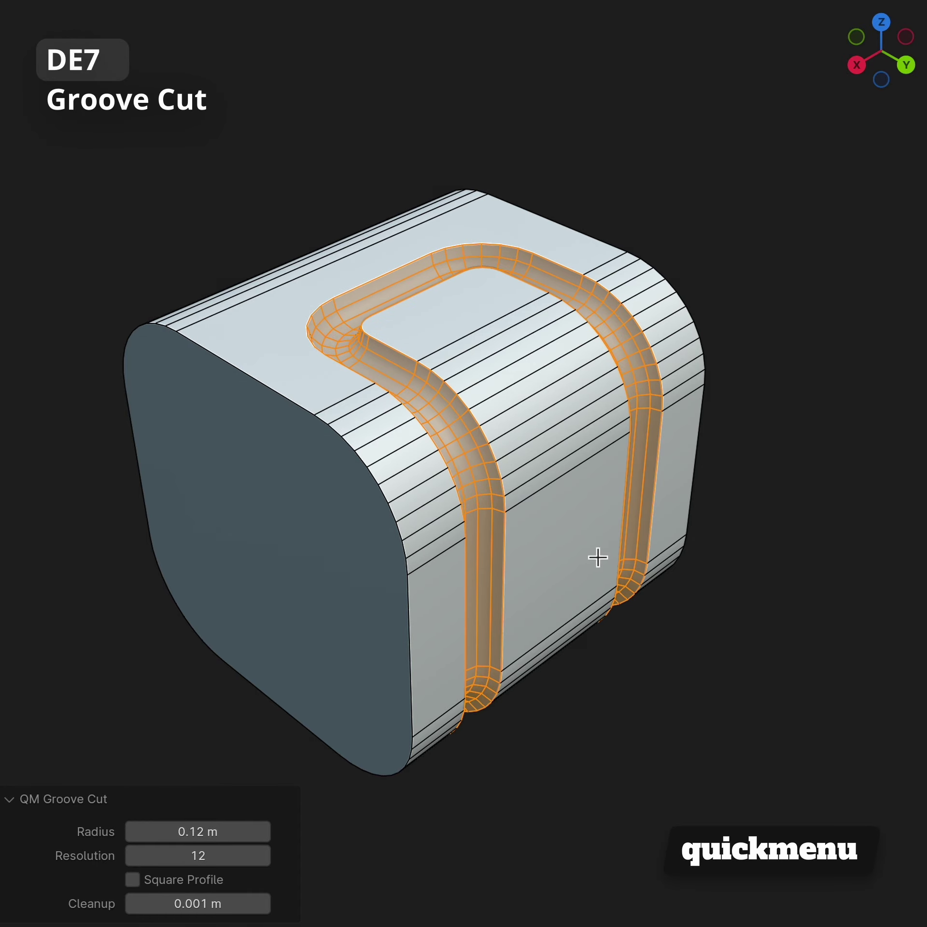
mouse_move(598, 557)
middle_down()
mouse_move(570, 522)
mouse_move(474, 510)
middle_up()
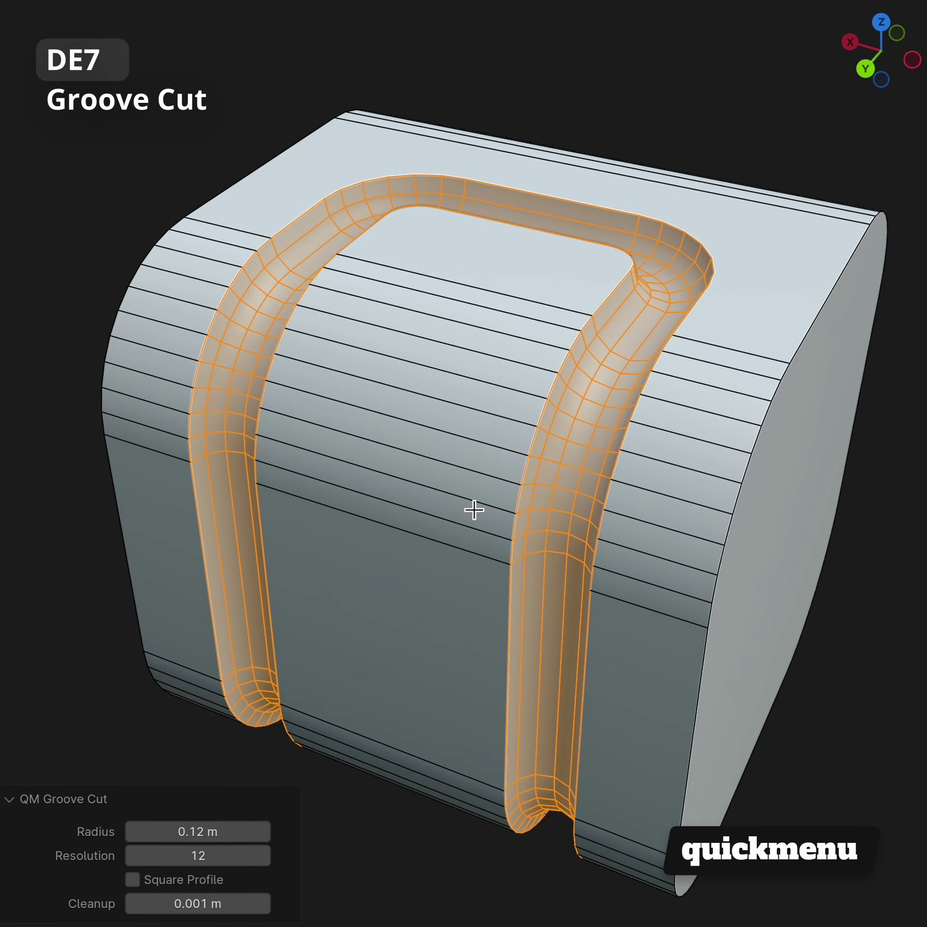
click(176, 880)
drag(201, 832, 179, 831)
click(183, 876)
middle_drag(302, 556, 469, 549)
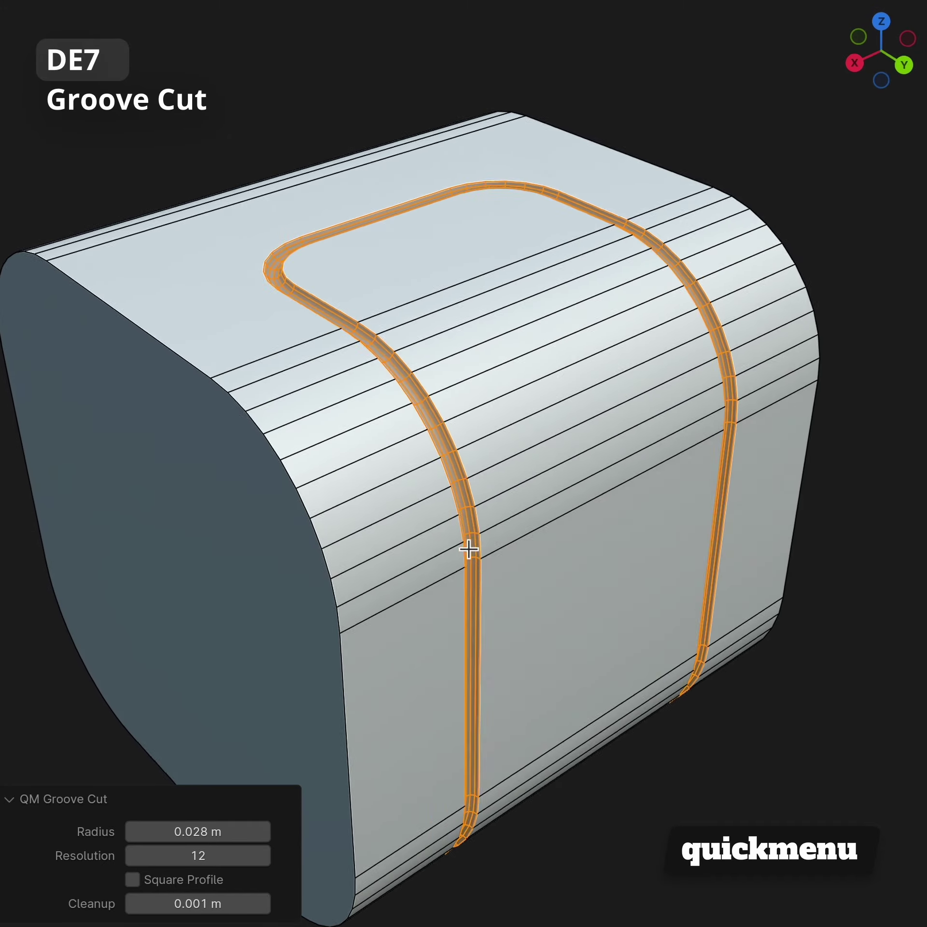
Step: Triangulate the whole mesh, then deselect it
key(a)
key(ctrl+t)
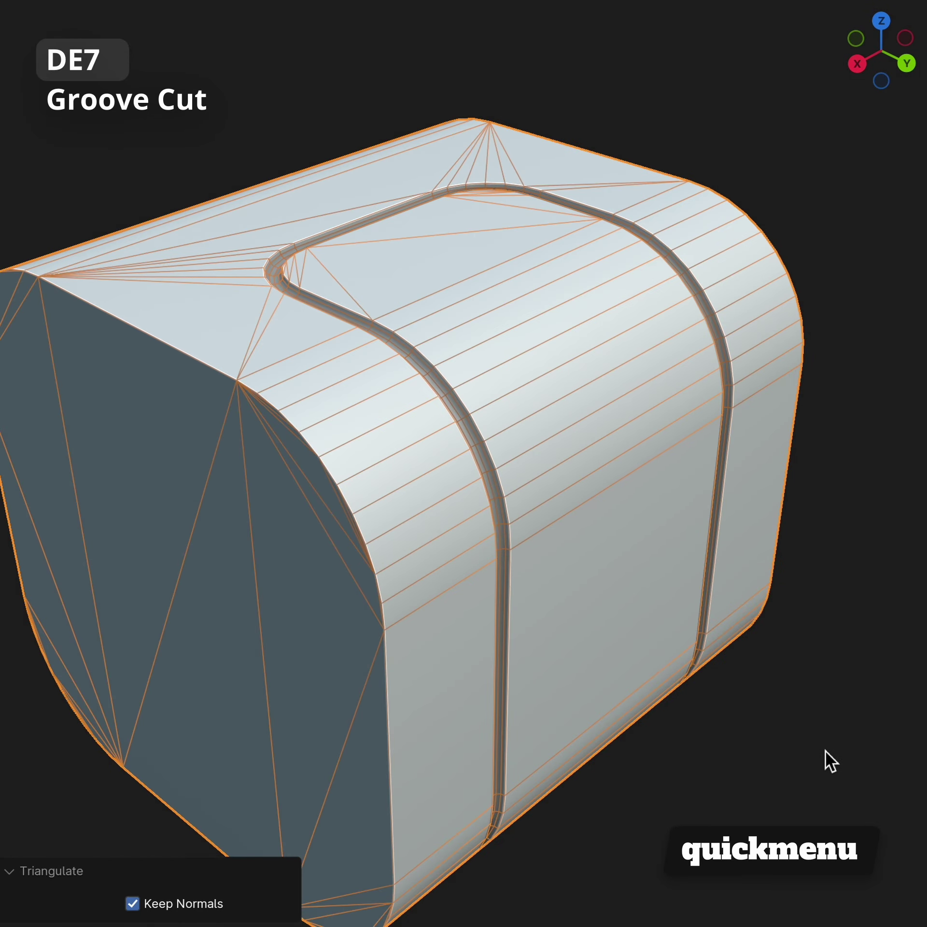
key(alt+a)
middle_drag(818, 730, 683, 789)
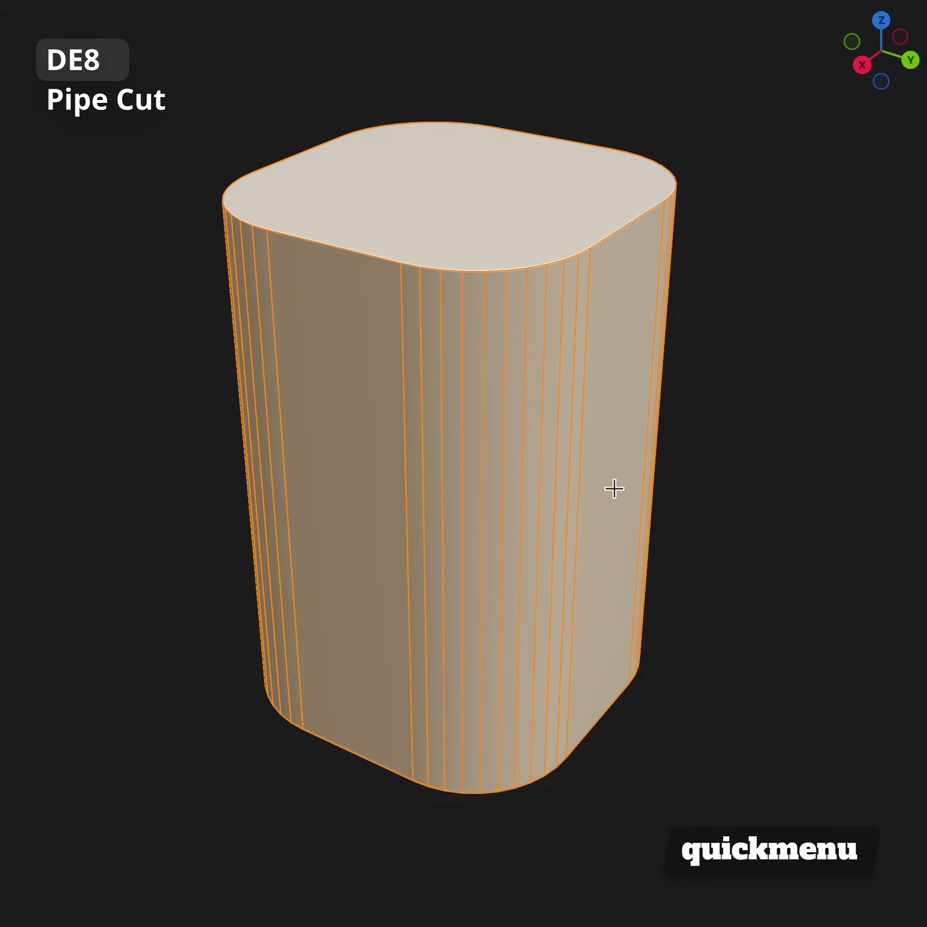
Step: Generate a box around the rounded mesh, scale it on Z and X, move it on Y, and round its edges
key(q)
key(3)
key(3)
key(s)
key(z)
click(503, 347)
key(g)
key(y)
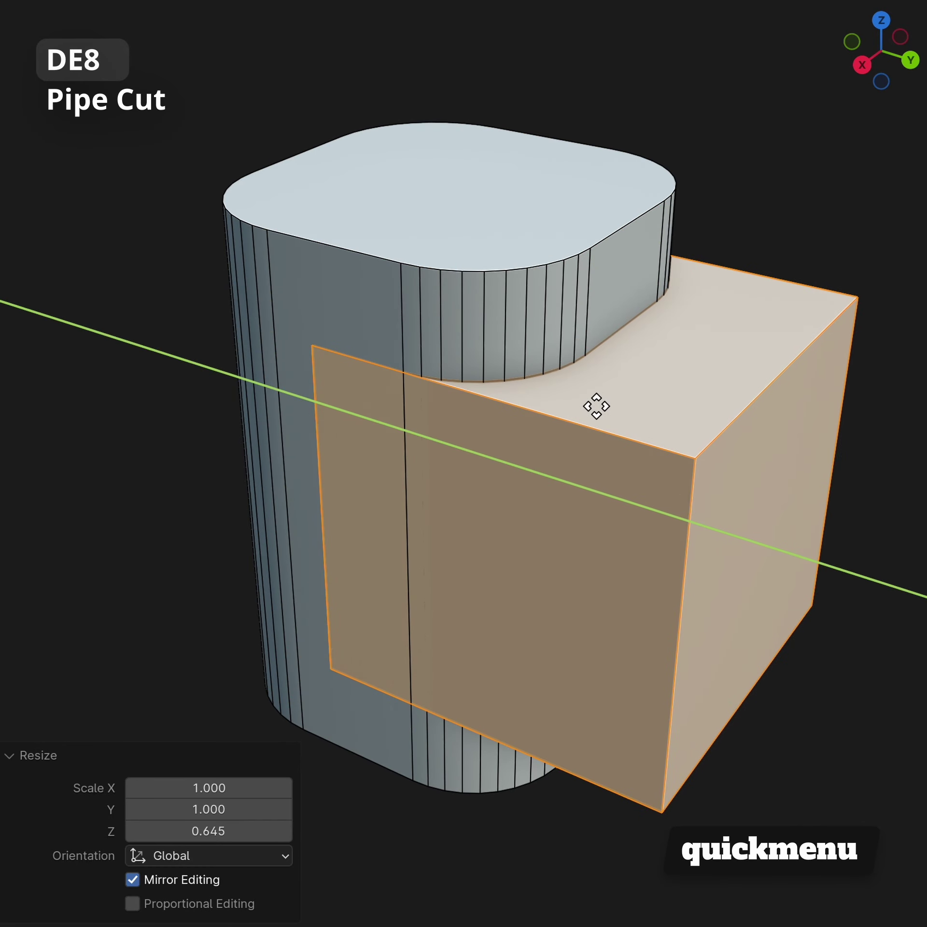
key(s)
key(x)
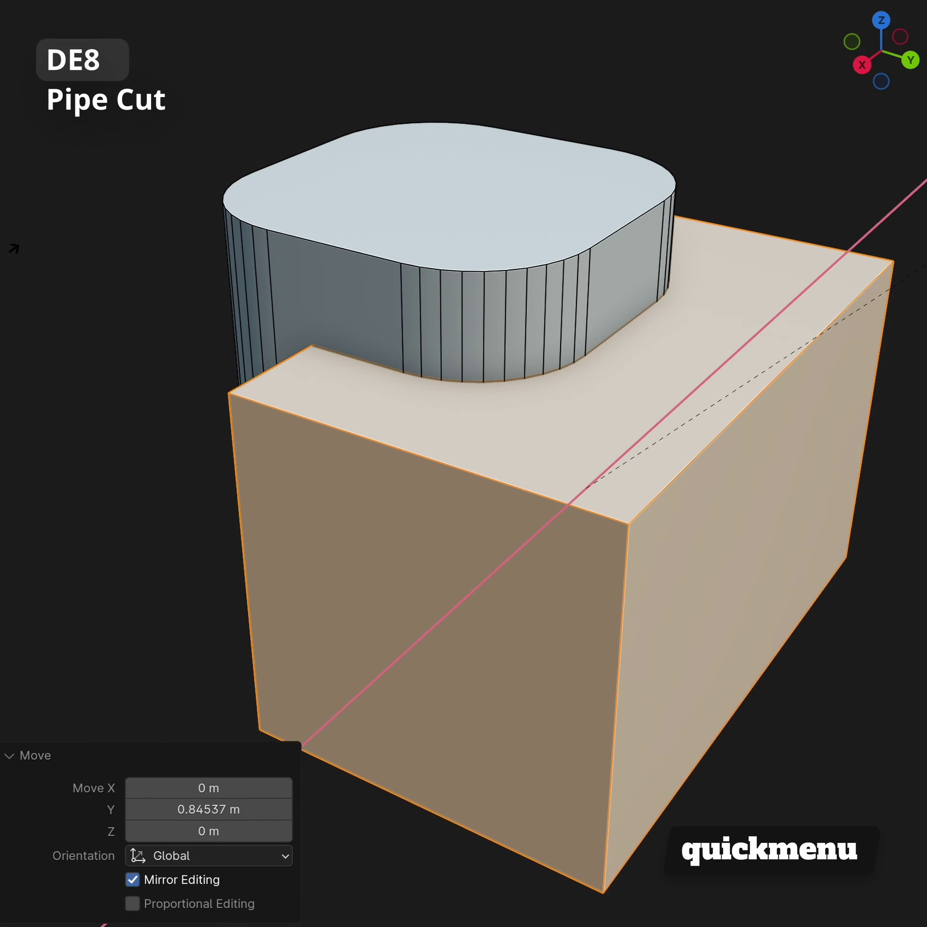
click(596, 507)
key(q)
click(633, 525)
Step: Pipe-cut the box-column intersection, trying a square profile and ending round at about 0.268 m radius
key(ctrl+l)
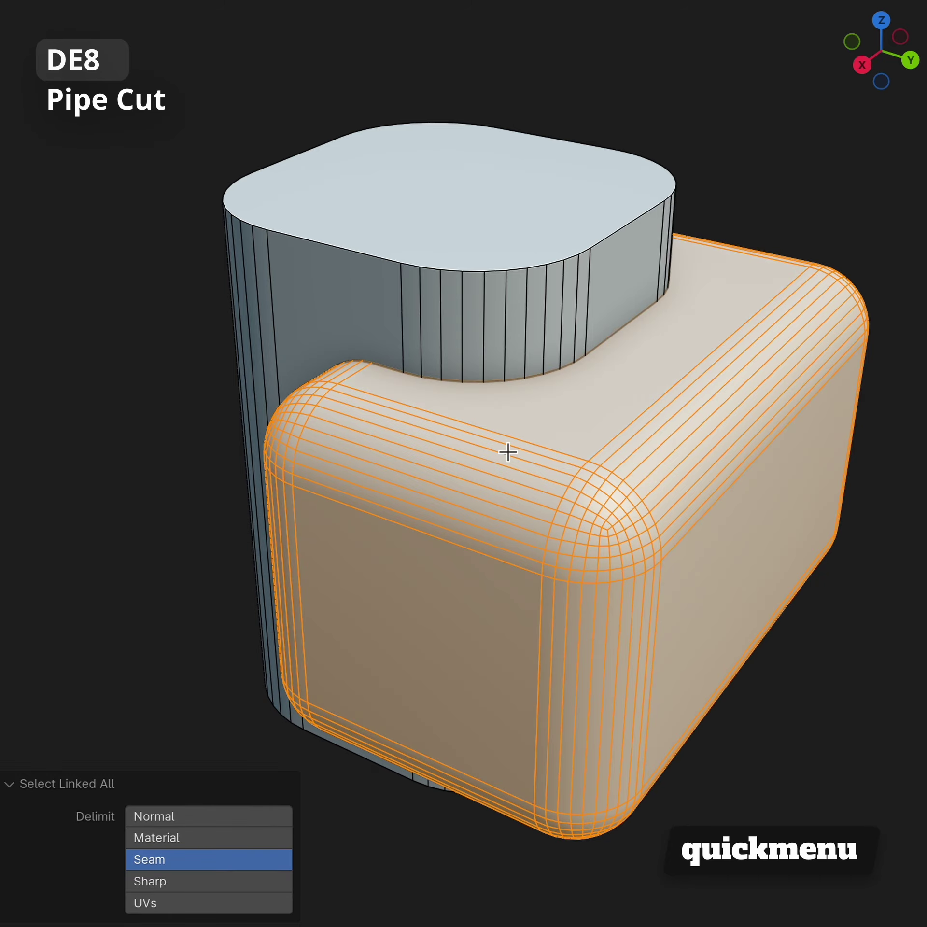
key(q)
click(499, 445)
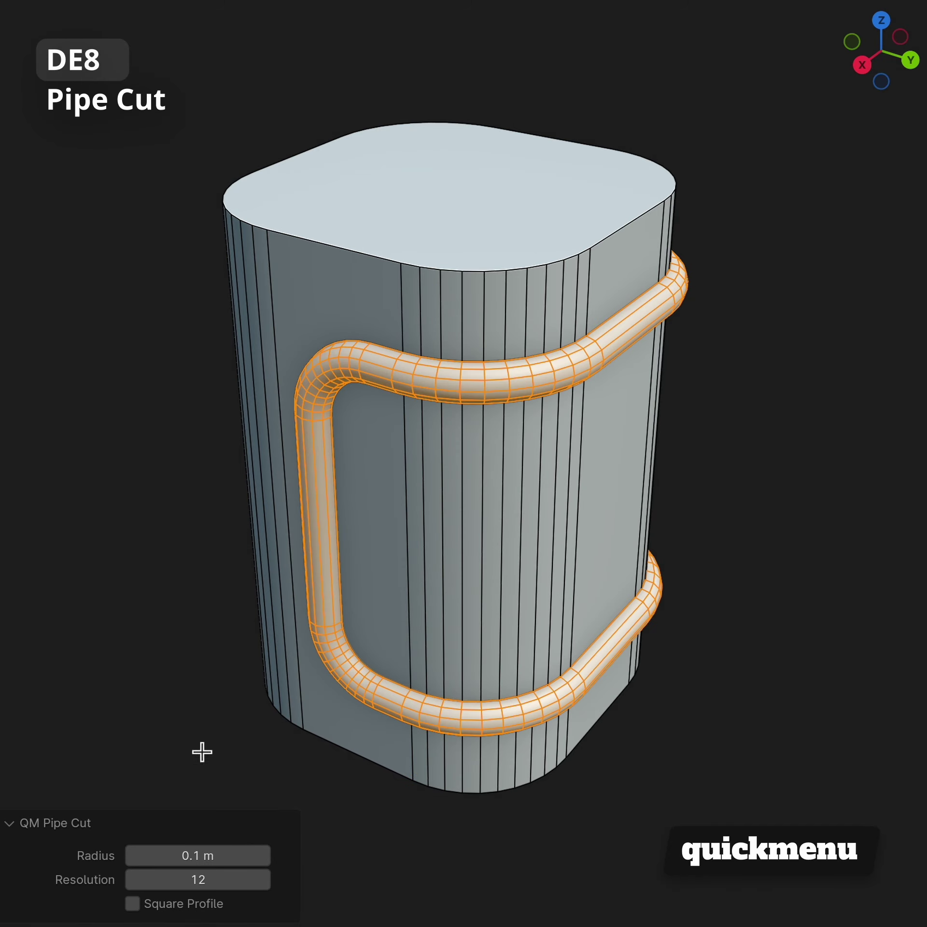
drag(193, 857, 195, 857)
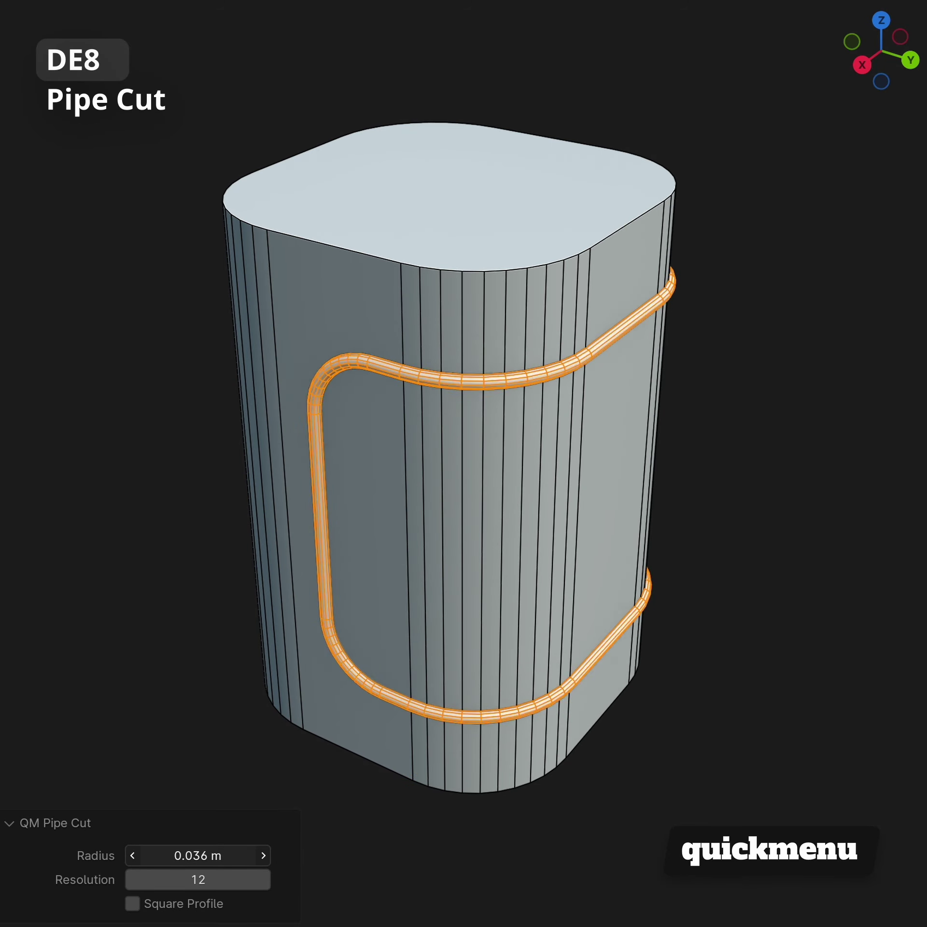
click(168, 905)
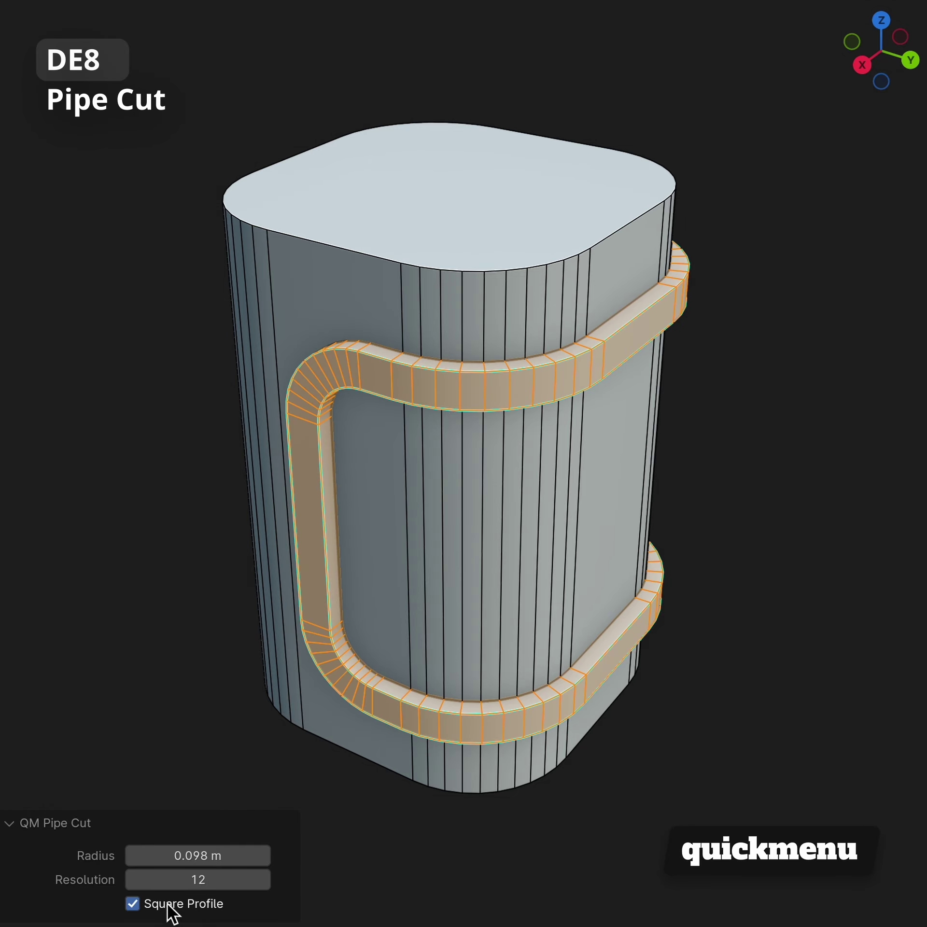
click(168, 905)
drag(197, 858, 202, 857)
Step: Delete the block so only the pipe loop remains
key(q)
key(u)
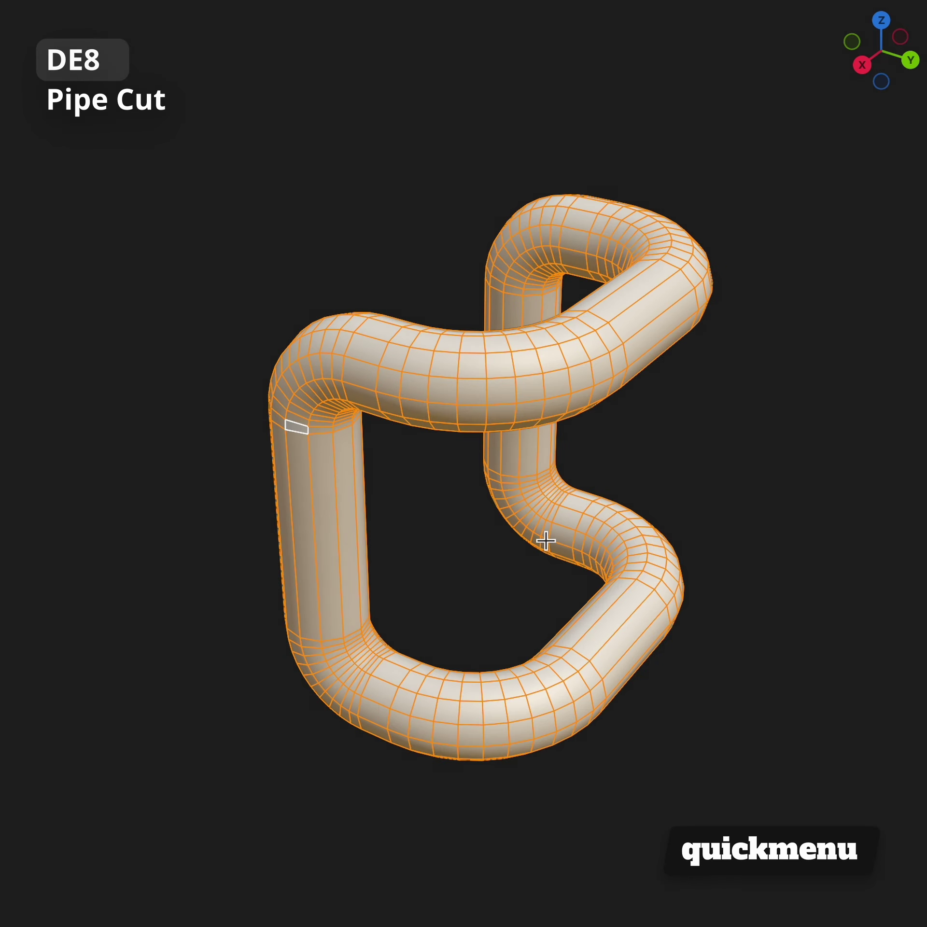
mouse_move(545, 540)
middle_down()
mouse_move(536, 555)
mouse_move(275, 590)
mouse_move(56, 565)
mouse_move(922, 539)
mouse_move(258, 555)
mouse_move(544, 548)
middle_up()
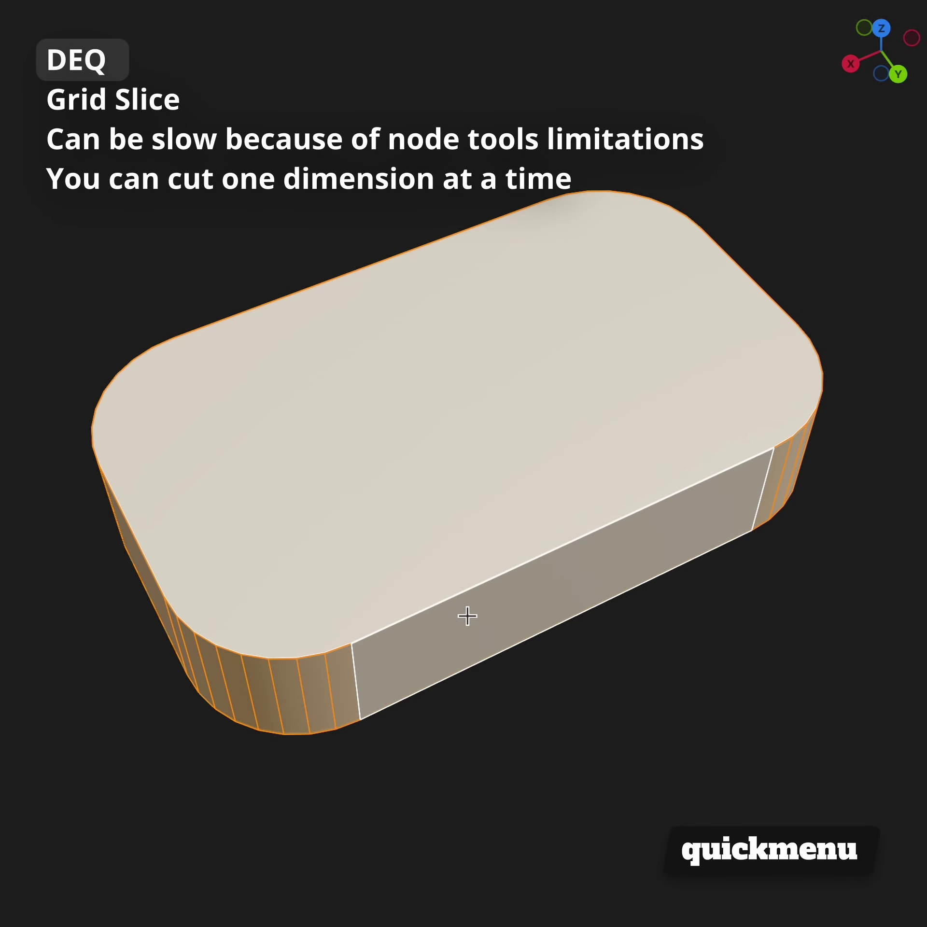
Step: Grid-slice the rounded slab with 6 X cuts, 4 Y cuts and about 47° Z rotation
key(q)
key(g)
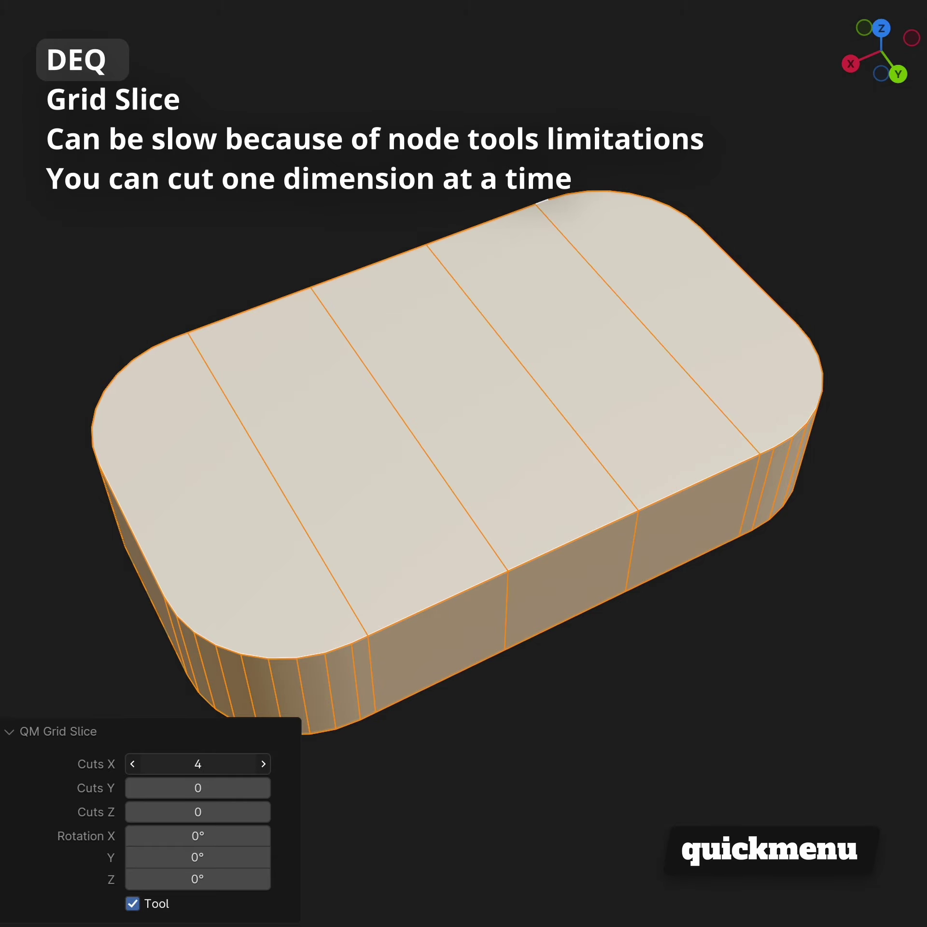
mouse_move(170, 764)
mouse_down()
mouse_move(187, 765)
mouse_move(214, 789)
mouse_move(204, 788)
mouse_up()
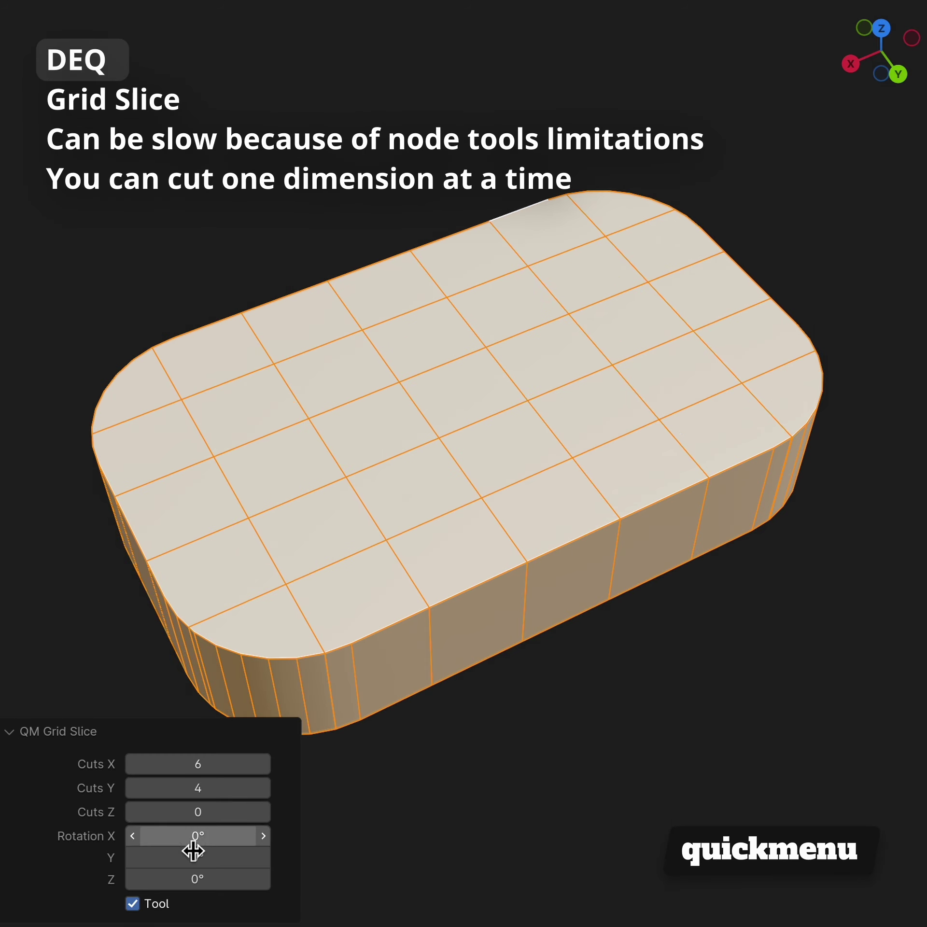
drag(198, 879, 244, 879)
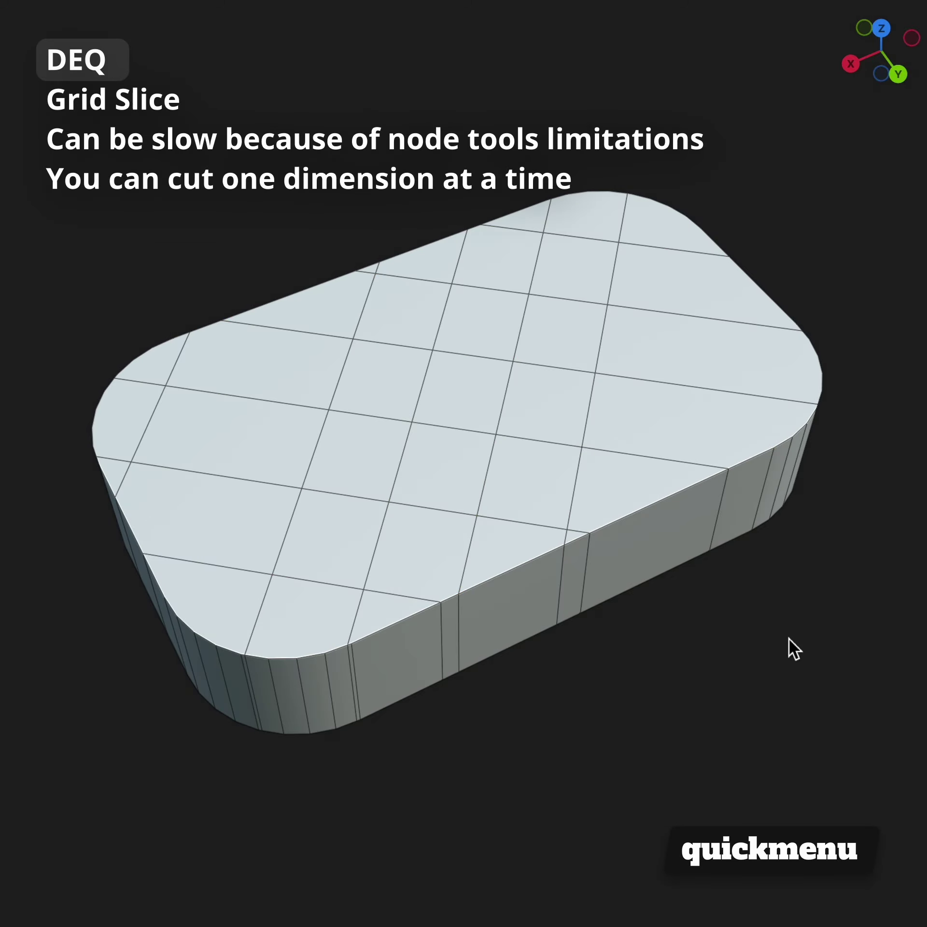
mouse_move(789, 639)
middle_down()
mouse_move(773, 649)
mouse_move(634, 651)
mouse_move(542, 600)
middle_up()
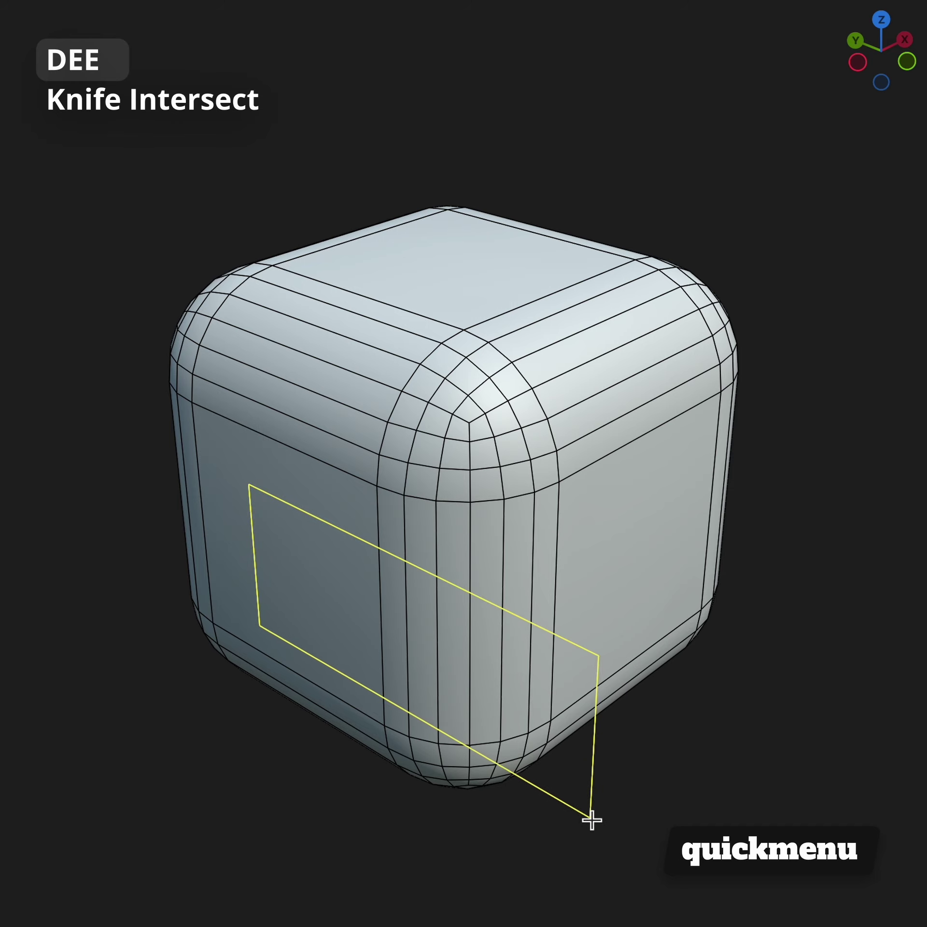
Step: Knife-intersect a rectangular outline into the rounded cube and extrude its two inset faces outward
click(780, 686)
key(q)
key(0)
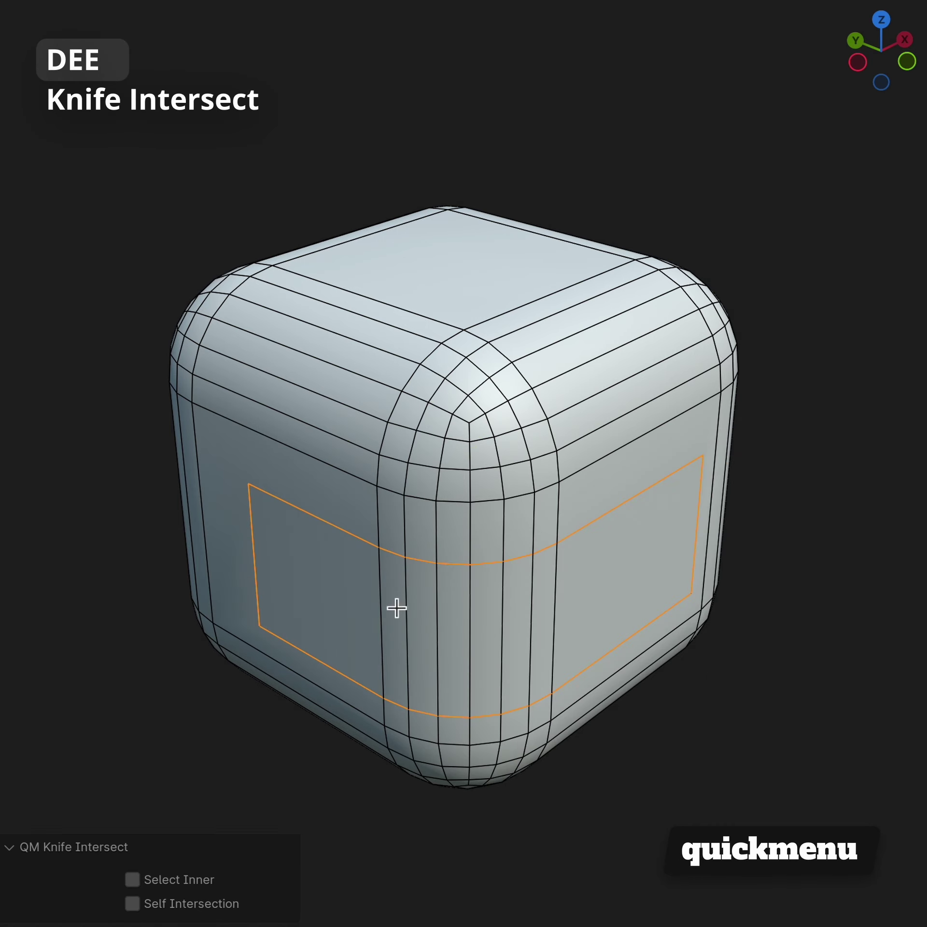
click(354, 591)
click(428, 688)
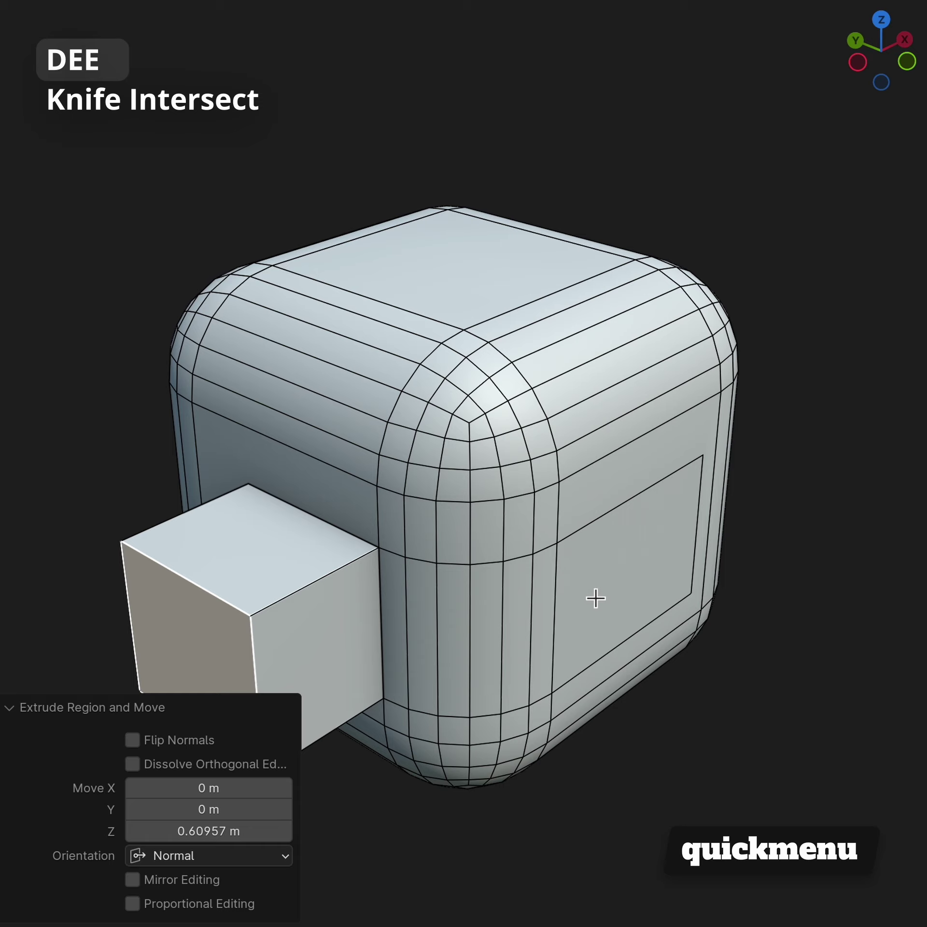
key(e)
click(654, 757)
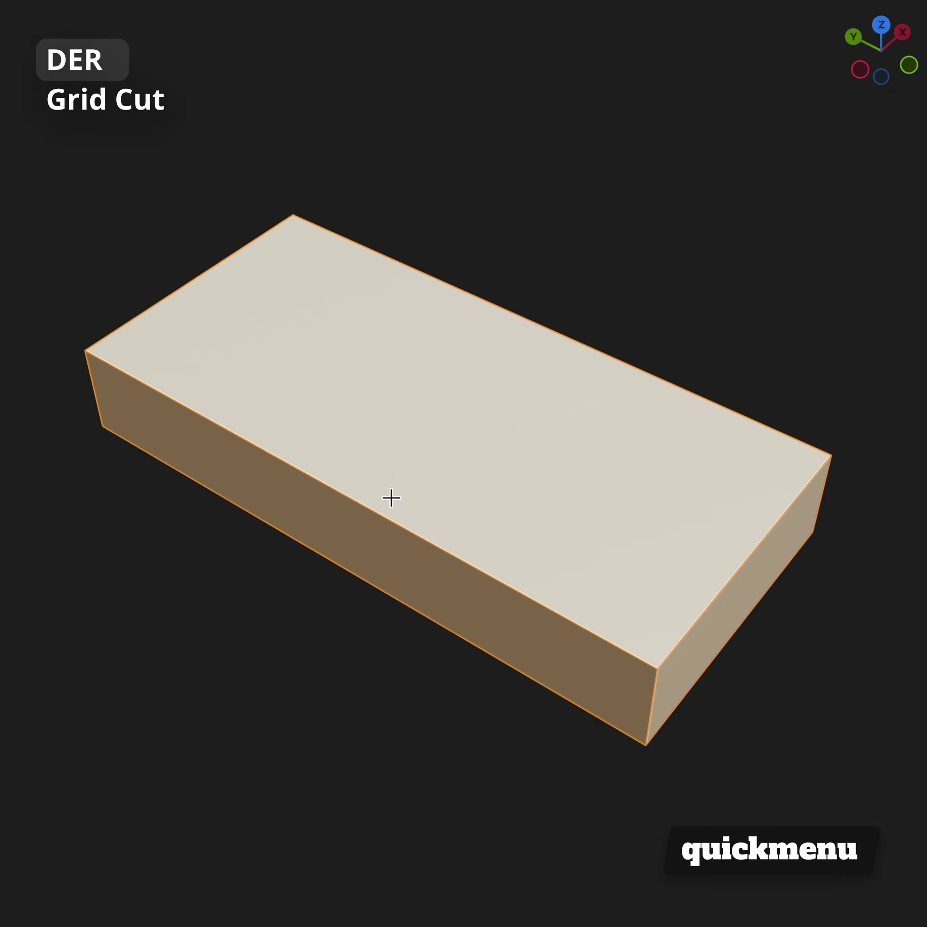
Step: Grid-cut the box into six spaced slabs with about 48° Z rotation and slight random rotation
key(d)
key(e)
key(r)
mouse_move(225, 697)
mouse_down()
mouse_move(273, 696)
mouse_move(255, 697)
mouse_up()
mouse_move(177, 740)
mouse_down()
mouse_move(243, 739)
mouse_move(192, 740)
mouse_up()
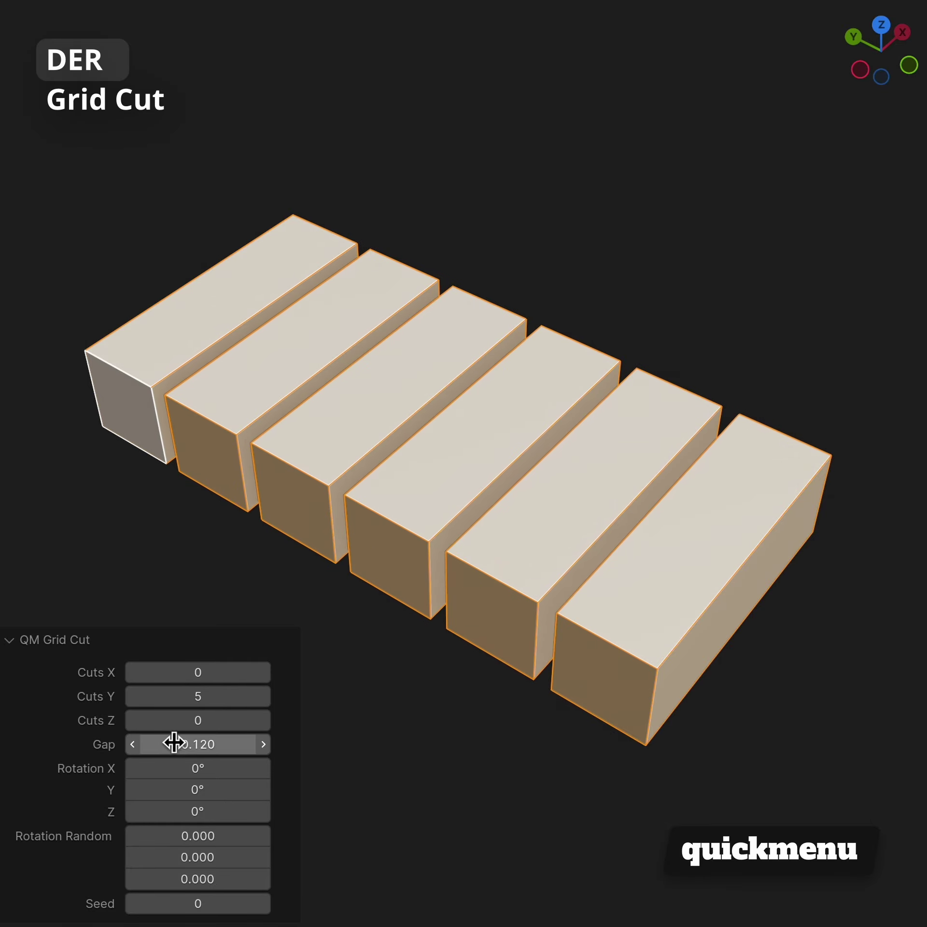
mouse_move(164, 818)
mouse_down()
mouse_move(189, 818)
mouse_move(173, 811)
mouse_up()
mouse_move(205, 749)
mouse_down()
mouse_move(228, 749)
mouse_move(200, 749)
mouse_up()
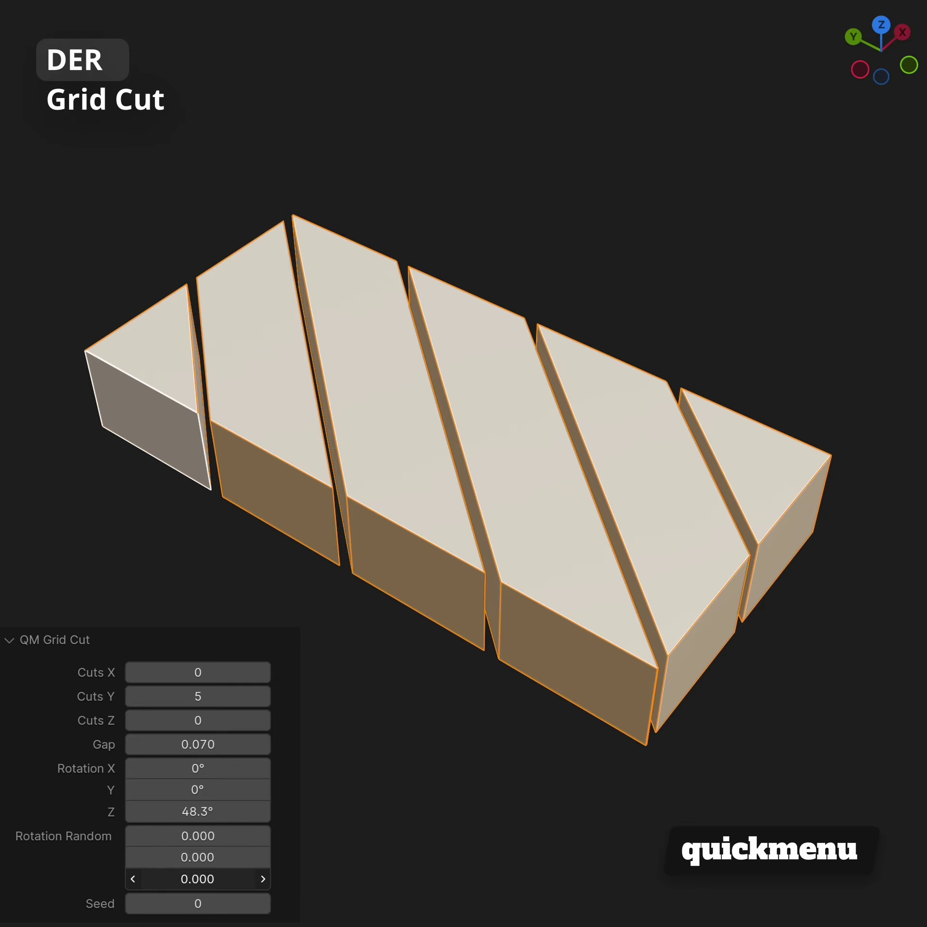
mouse_move(197, 879)
mouse_down()
mouse_move(227, 879)
mouse_move(192, 879)
mouse_up()
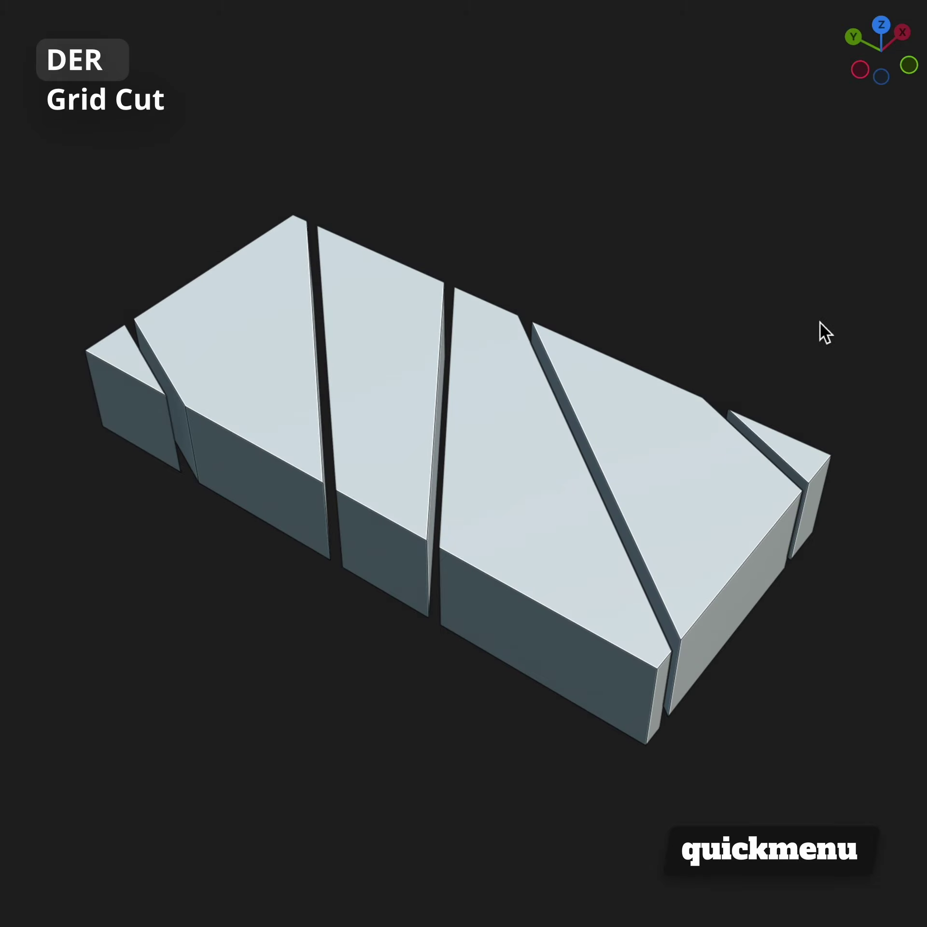
mouse_move(820, 322)
middle_down()
mouse_move(683, 412)
mouse_move(529, 411)
mouse_move(362, 381)
middle_up()
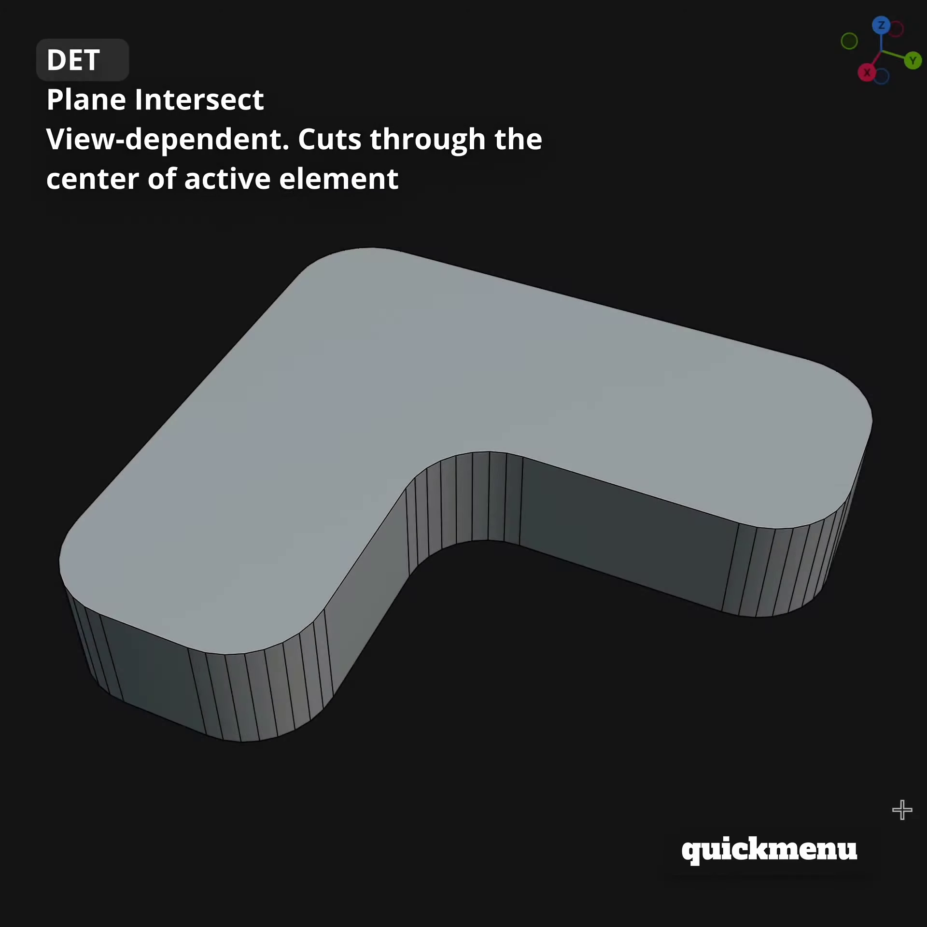
Step: Plane-intersect straight cuts across both arms of the L-shaped slab
middle_drag(373, 606, 523, 647)
click(545, 660)
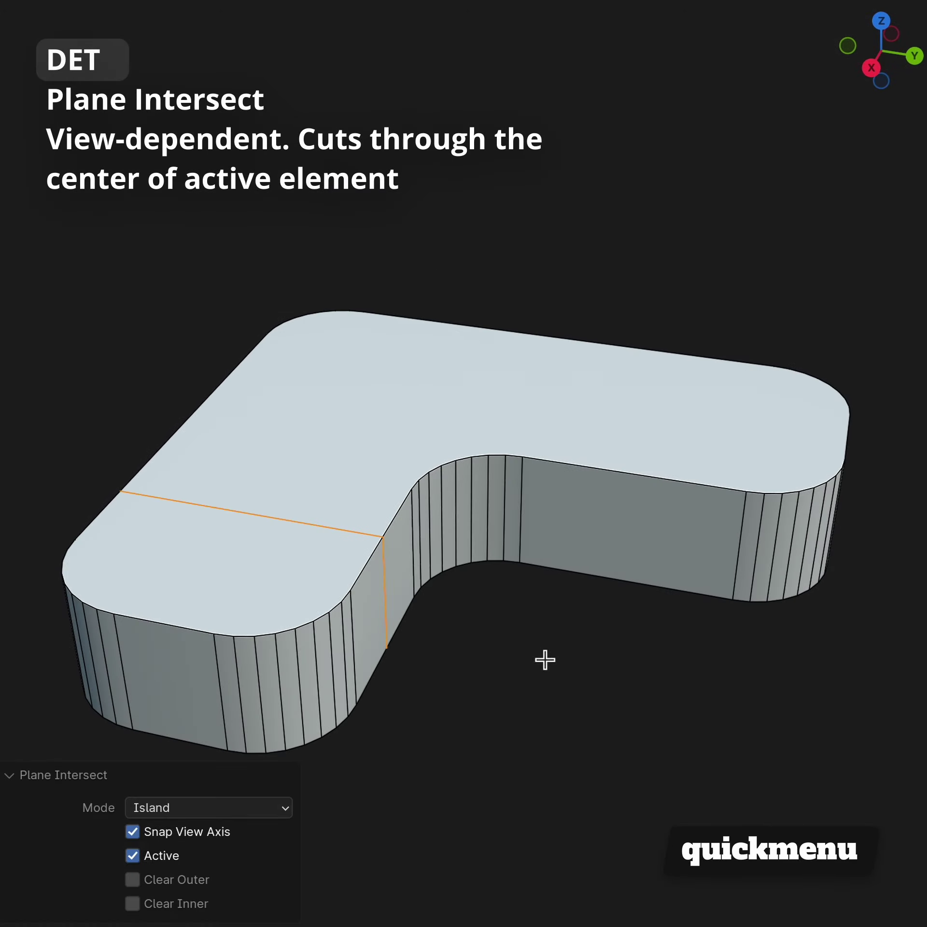
click(643, 551)
mouse_move(643, 551)
middle_down()
mouse_move(546, 658)
mouse_move(468, 659)
middle_up()
key(shift+r)
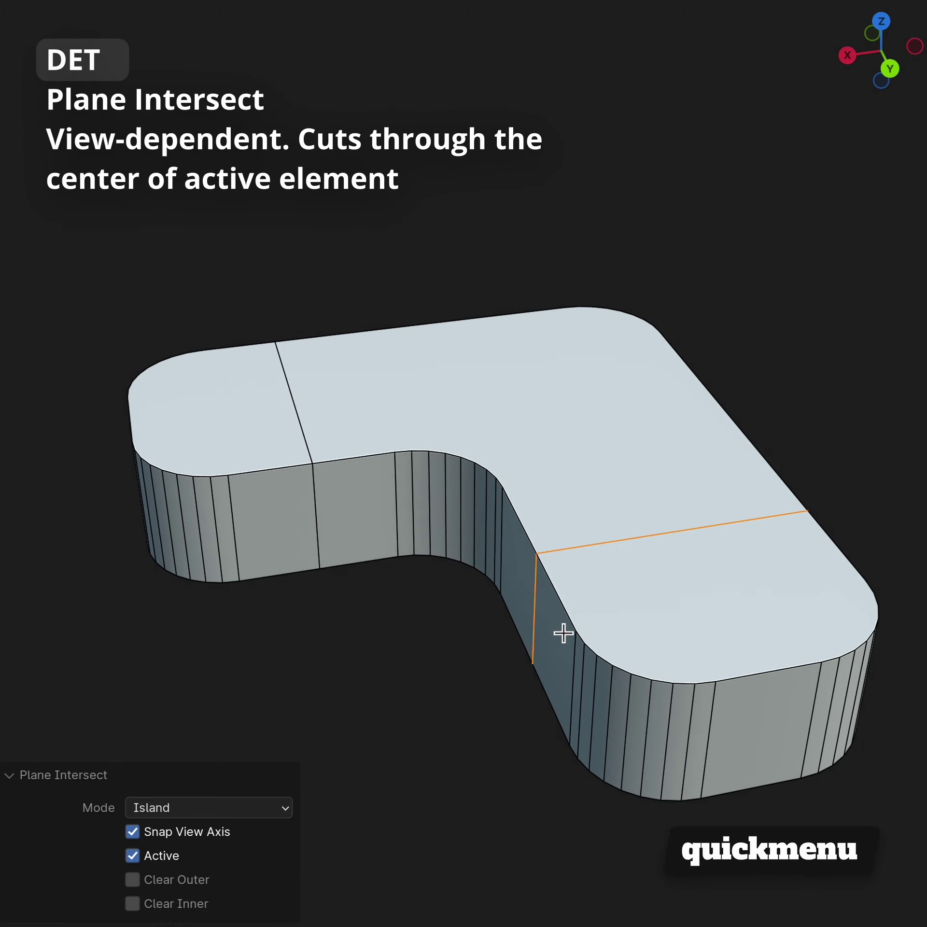
mouse_move(564, 633)
middle_down()
mouse_move(542, 654)
mouse_move(627, 766)
mouse_move(606, 616)
mouse_move(528, 703)
middle_up()
key(q)
click(623, 762)
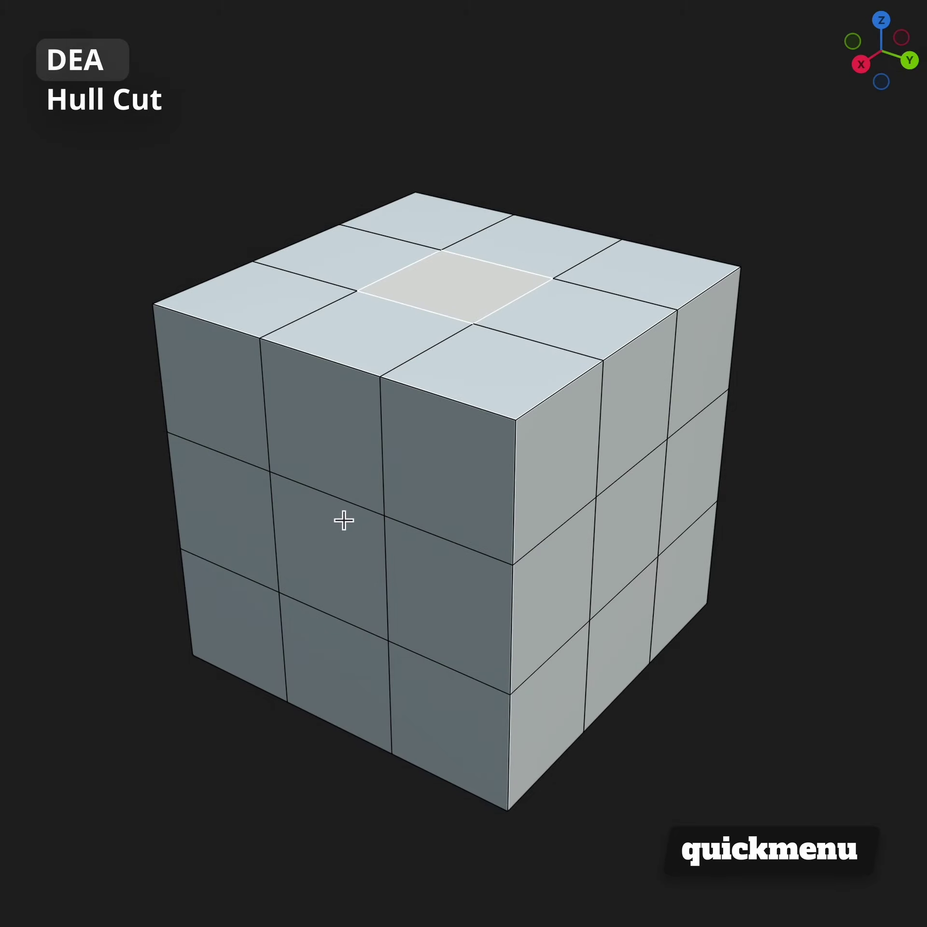
Step: Hull-cut the selected face path twice, deleting each cut-out piece
ctrl+click(344, 521)
key(q)
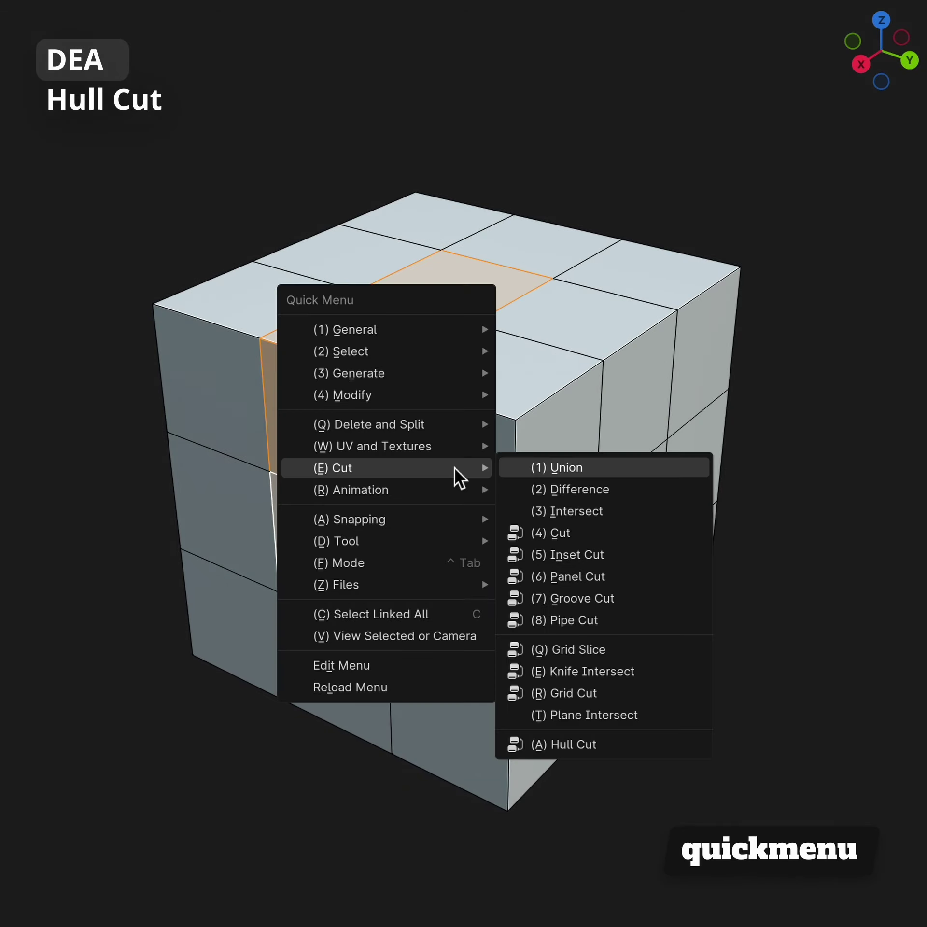
key(h)
key(g)
click(186, 223)
key(Delete)
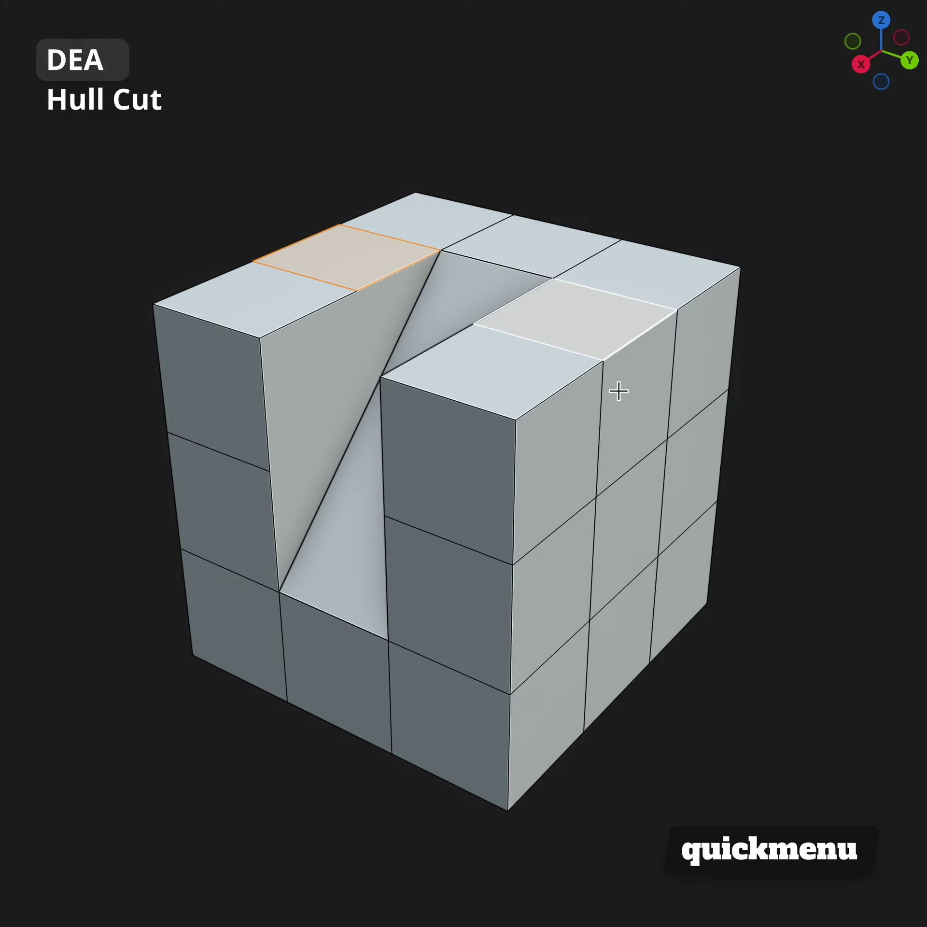
key(q)
key(h)
key(g)
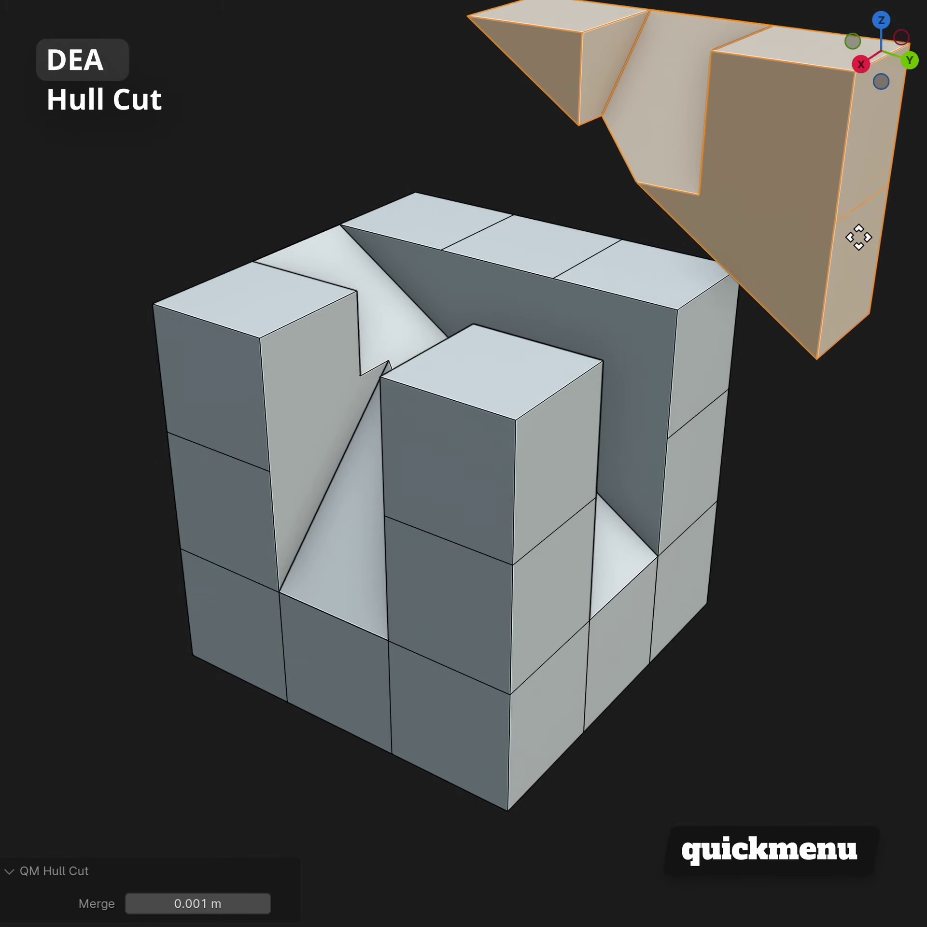
click(883, 189)
key(Delete)
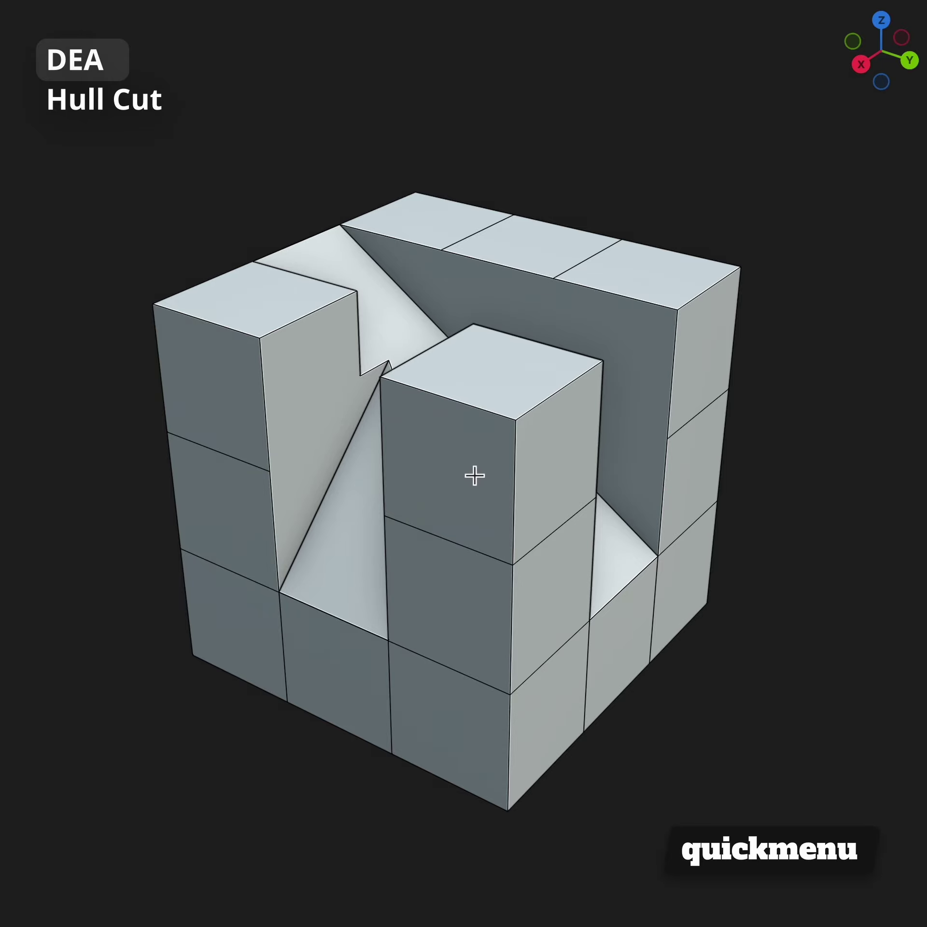
Step: Hull-cut the raised pillar's front face into a piece placed right of the cube
click(475, 476)
key(q)
key(h)
key(g)
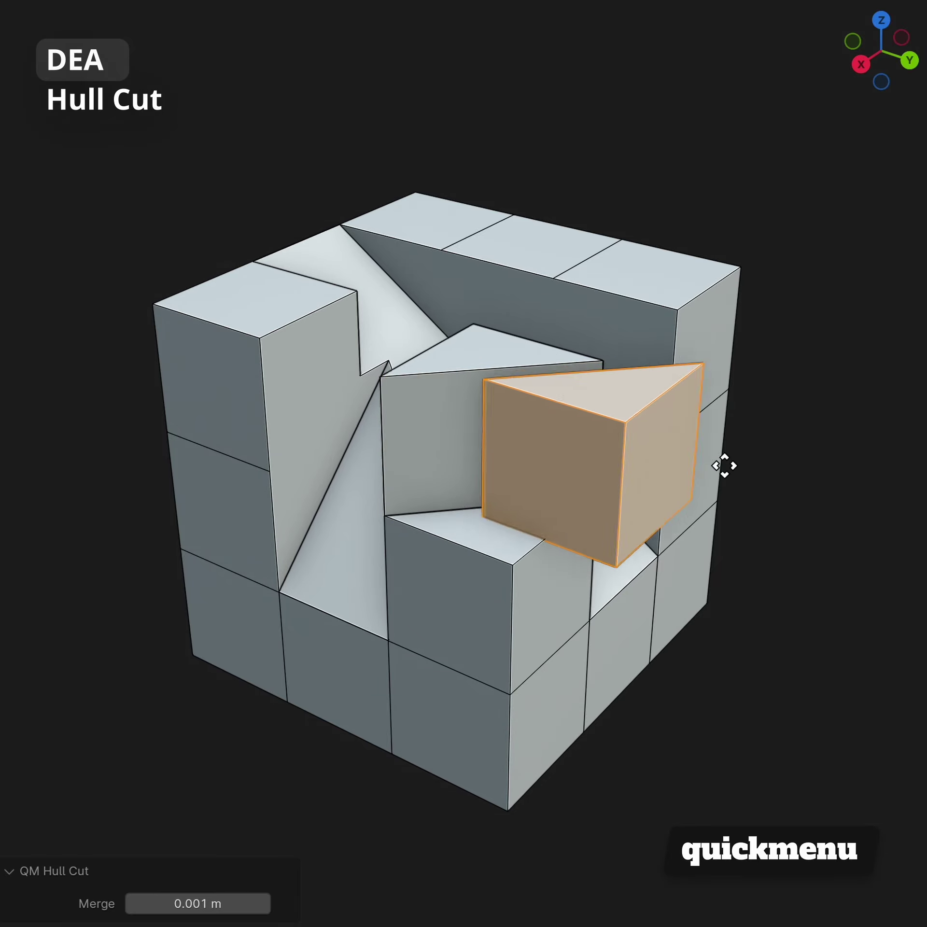
click(889, 459)
key(alt+a)
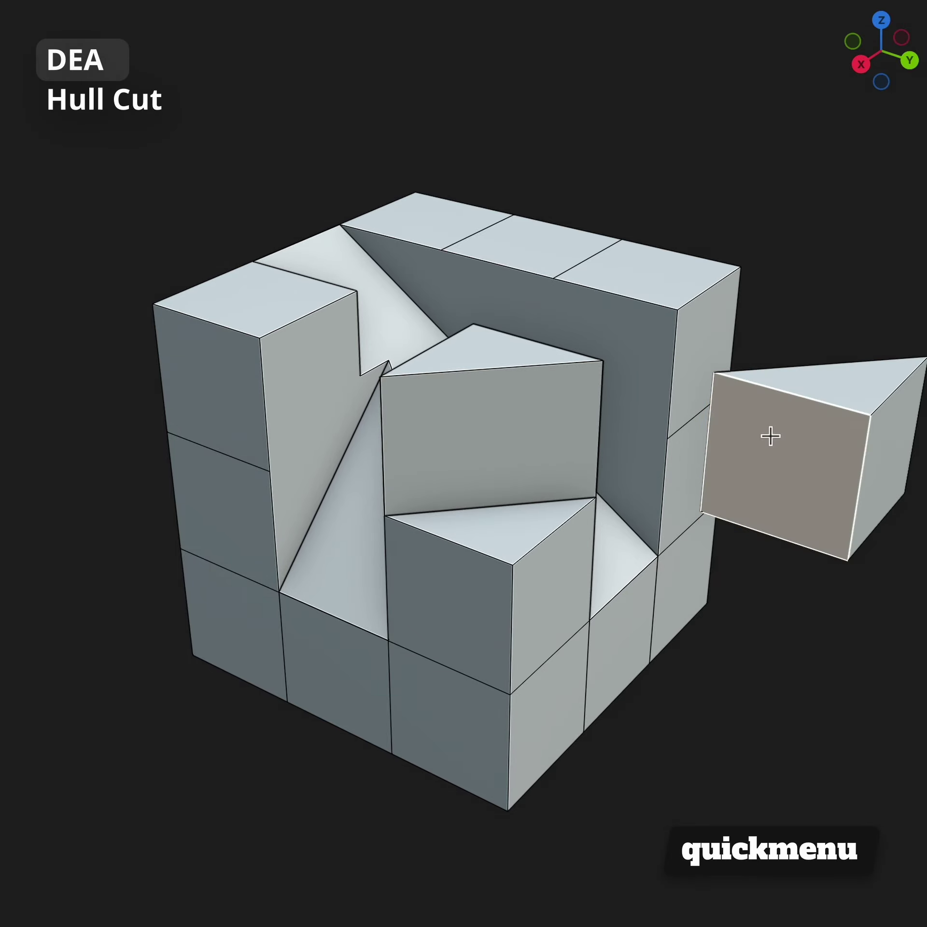
Step: Hull-cut the piece's front face, move it away from the block, and return to Object Mode
click(837, 445)
key(q)
key(h)
key(g)
click(810, 674)
key(alt+a)
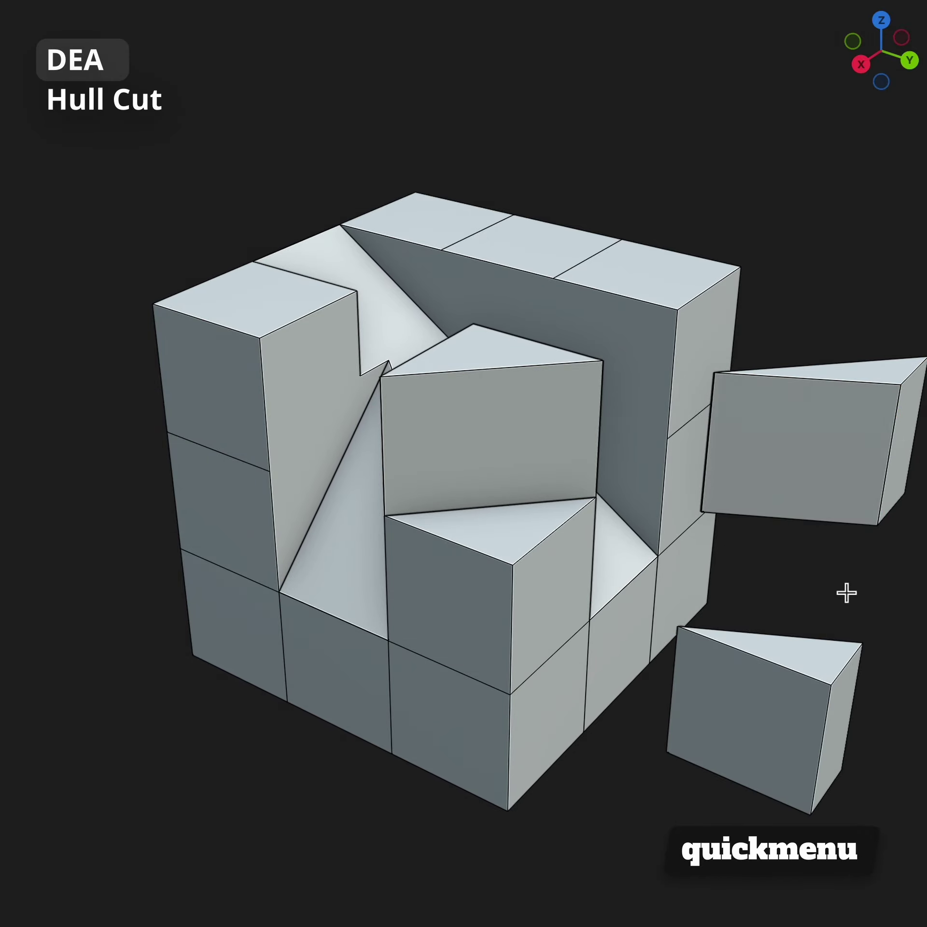
key(Tab)
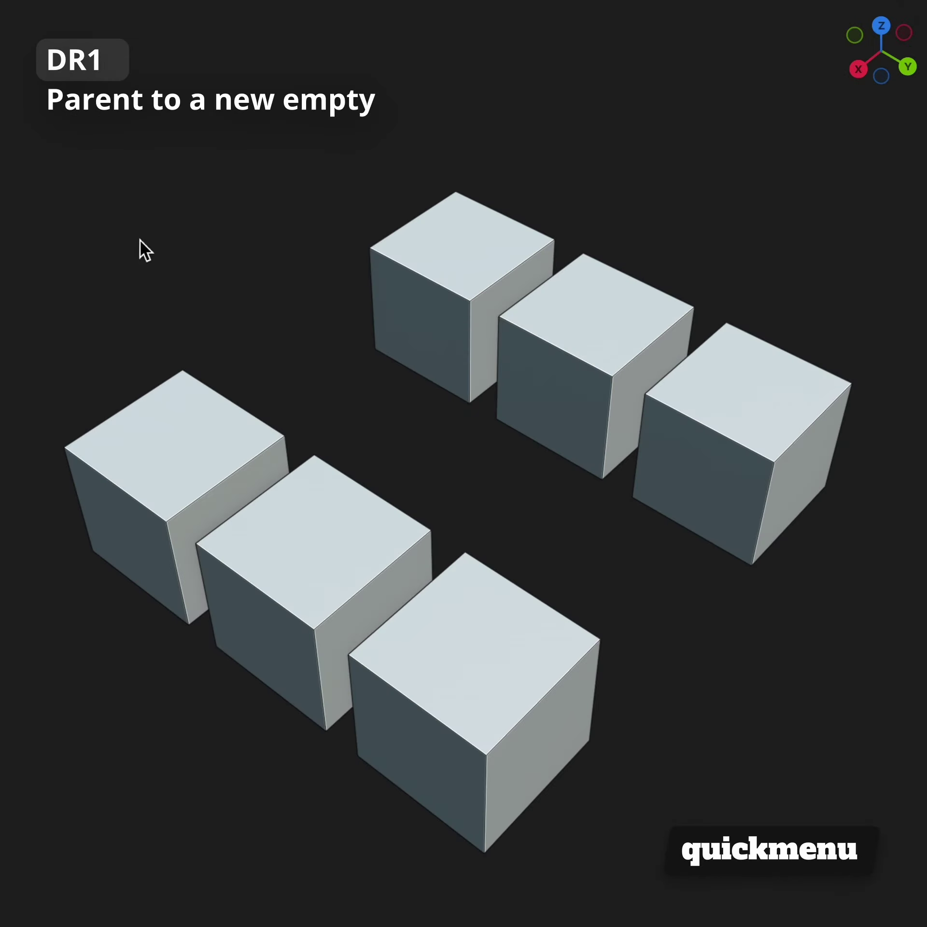
Step: Parent all cubes to a new empty and rotate the empty on Z to turn them together
key(a)
key(q)
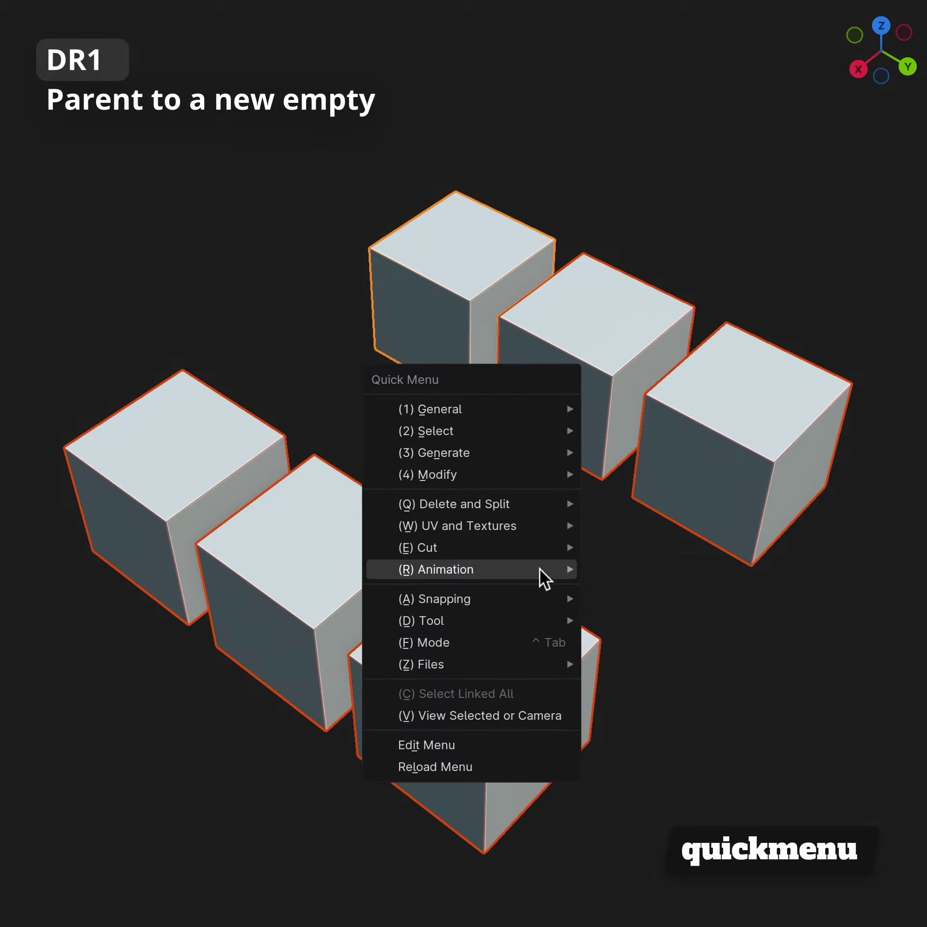
key(p)
click(502, 488)
key(r)
key(z)
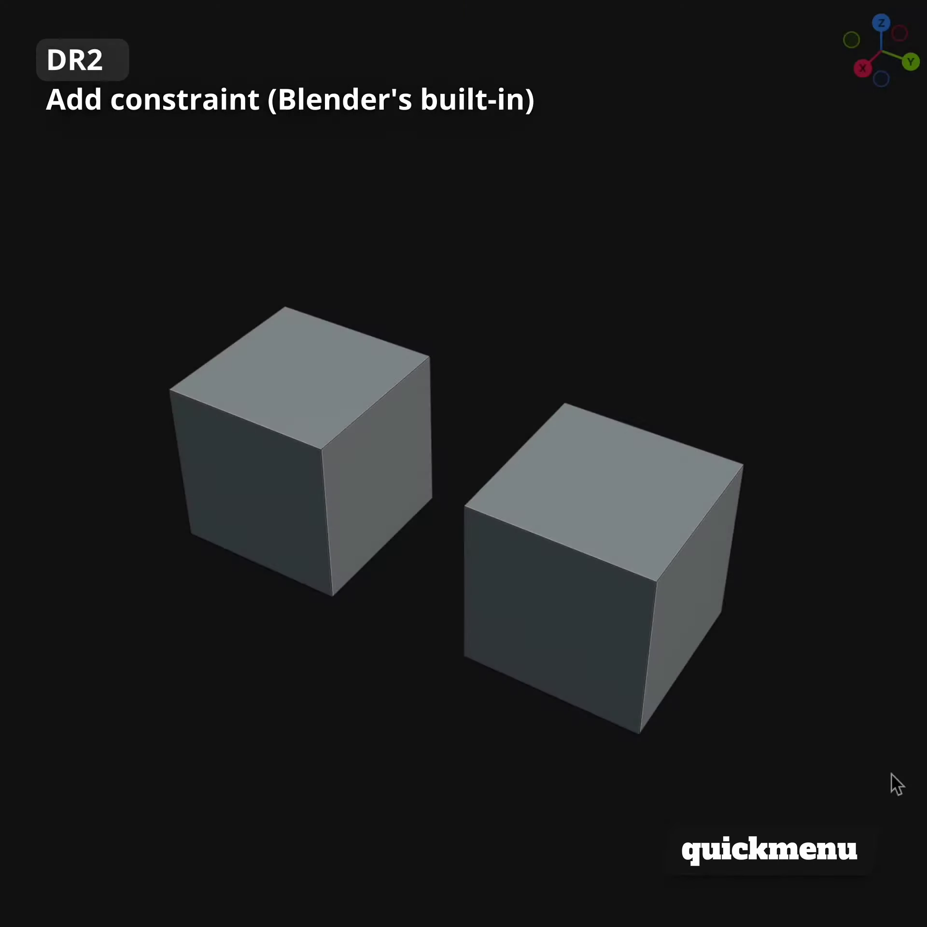
Step: Add a Track To constraint so one cube aims at the other, then move the left cube
key(q)
key(ctrl+shift+c)
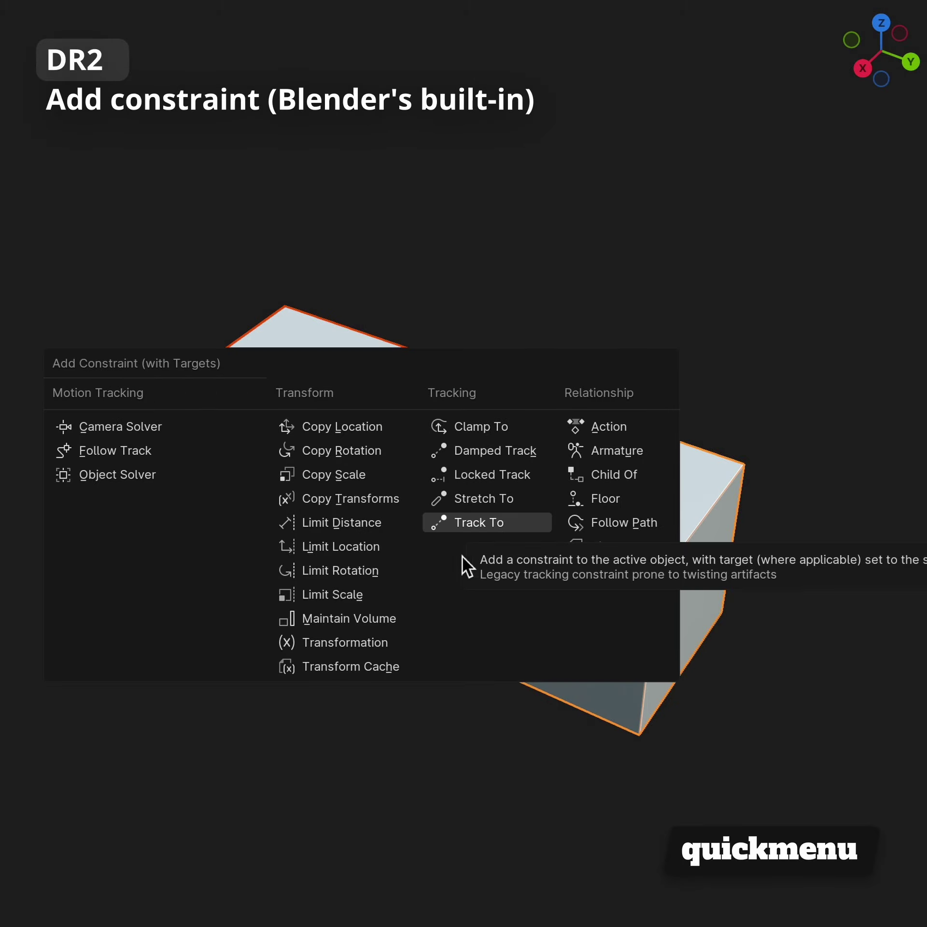
click(484, 521)
click(327, 463)
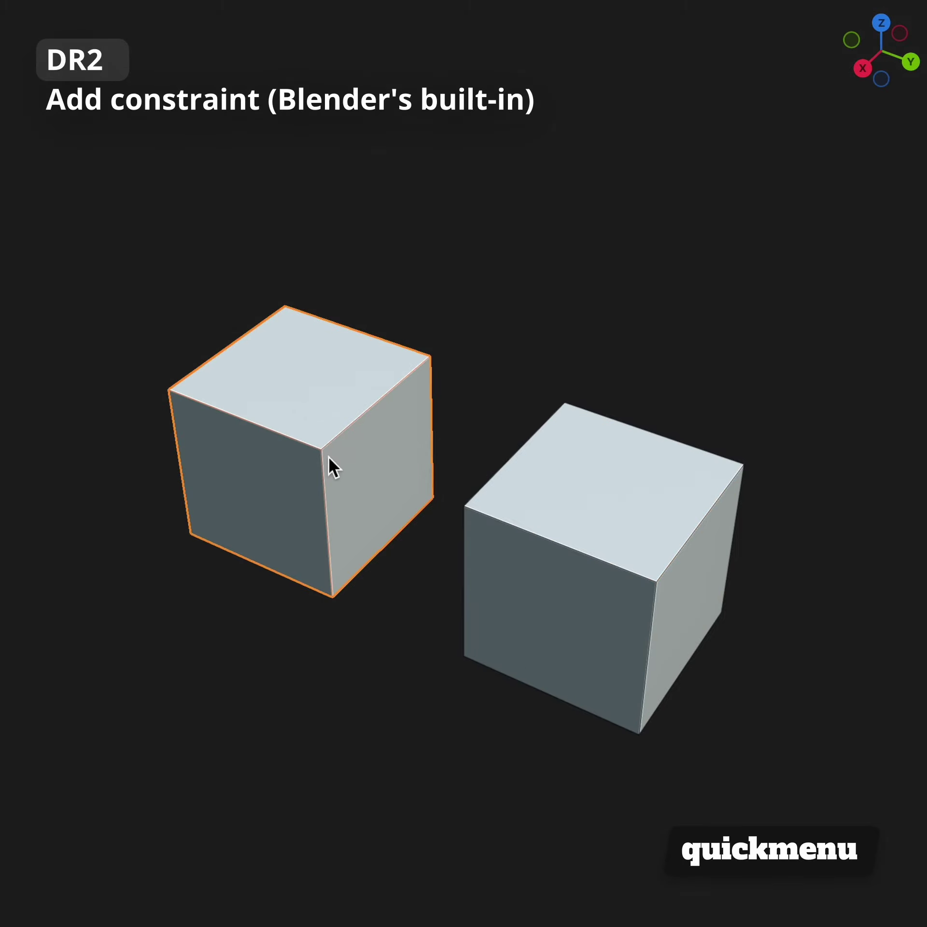
key(g)
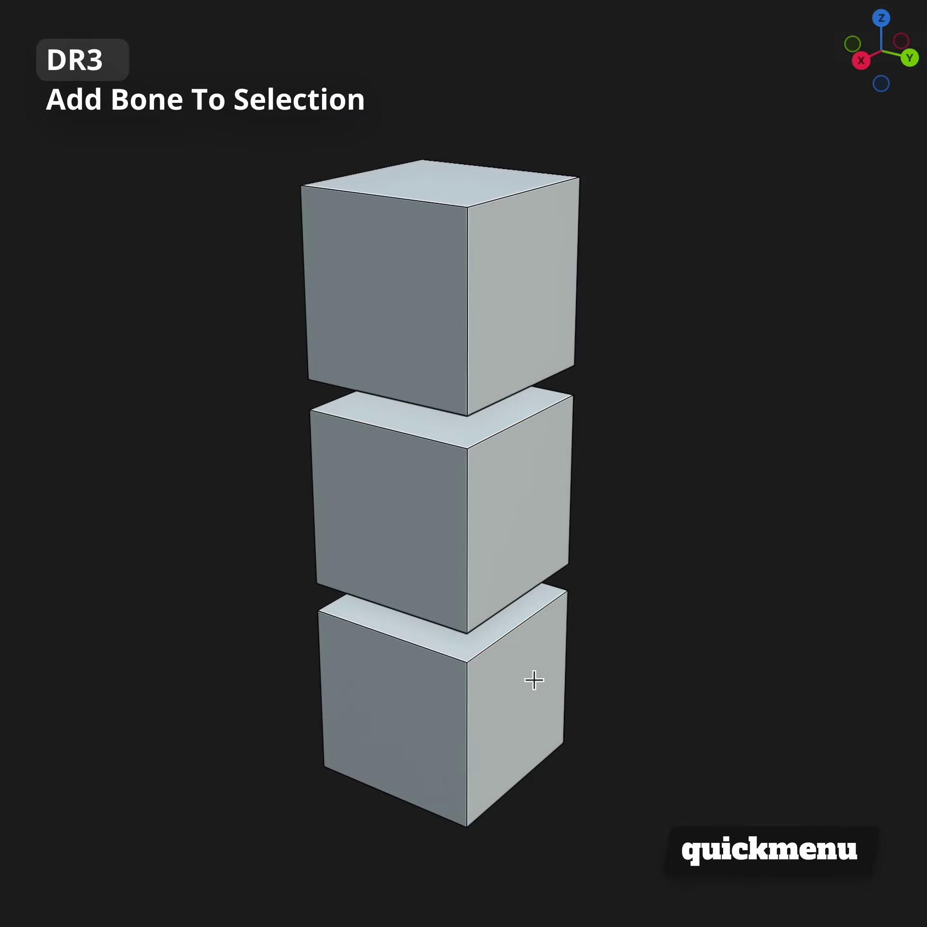
Step: Add a bone to each of the bottom, middle and top cubes with Add Bone To Selection
key(ctrl+l)
key(q)
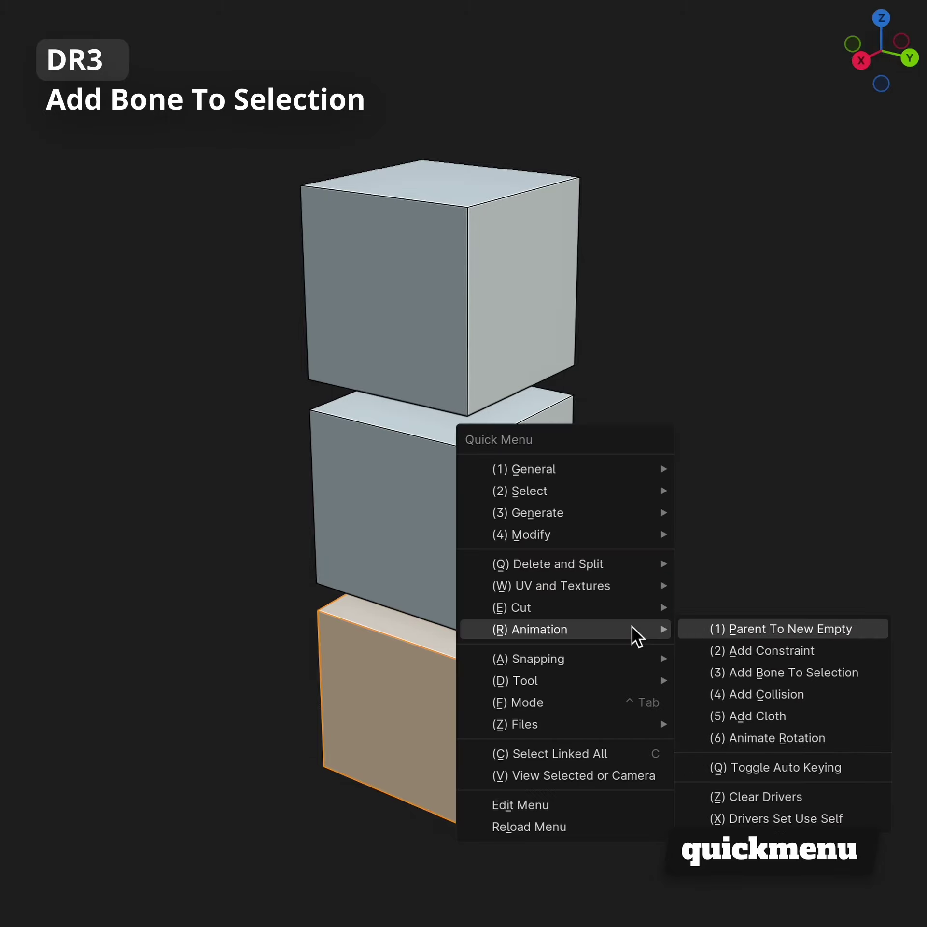
key(3)
click(519, 565)
key(ctrl+l)
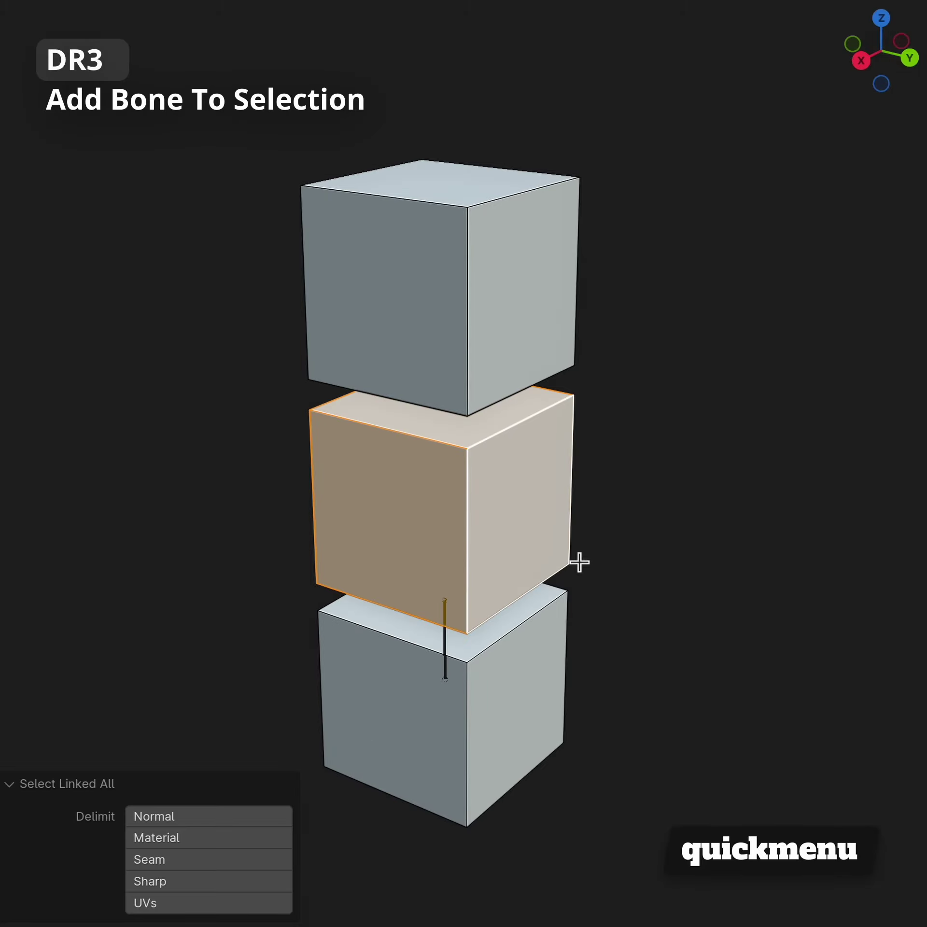
key(q)
key(3)
click(477, 341)
key(ctrl+l)
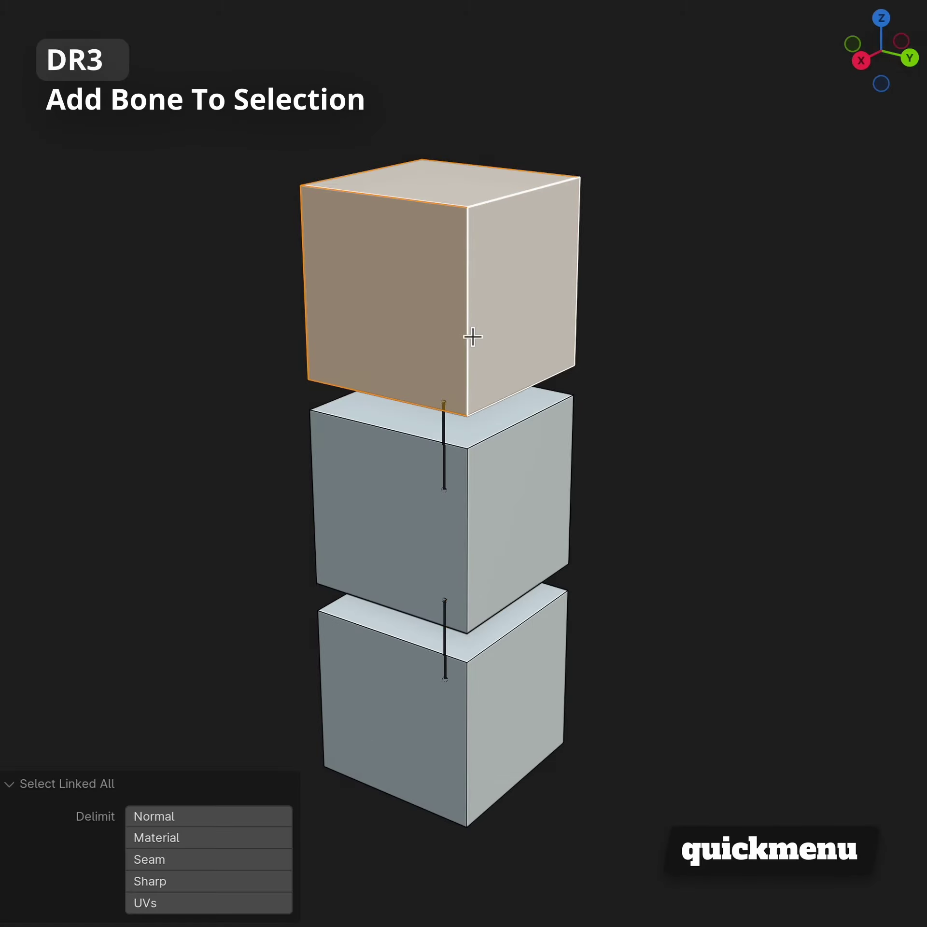
key(q)
key(3)
Step: In Pose Mode, tilt the top and middle bones and squash the bottom bone on Z
key(Tab)
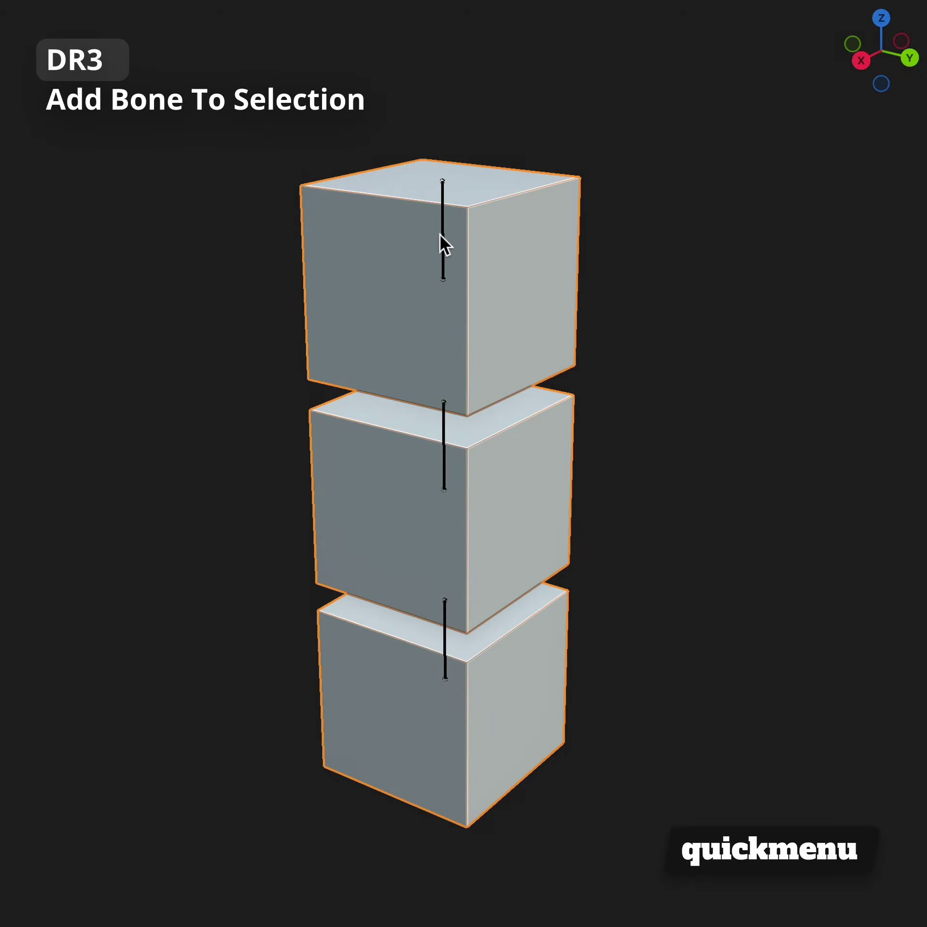
click(441, 235)
key(ctrl+Tab)
key(r)
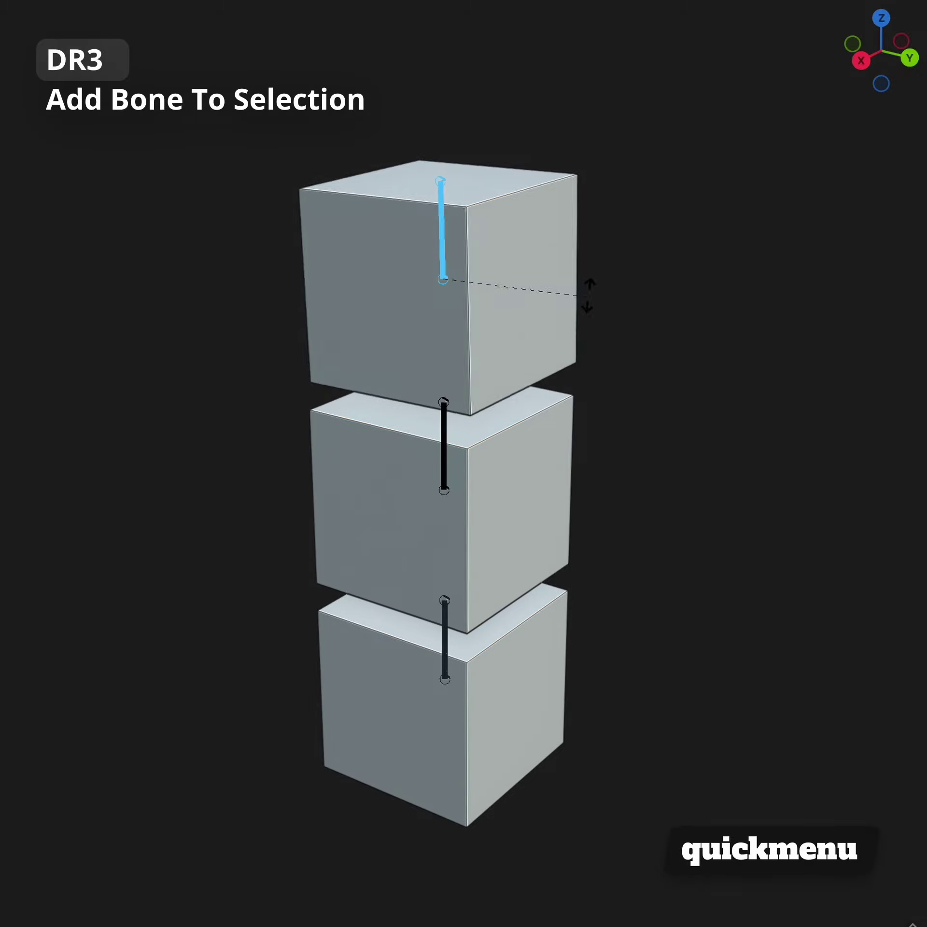
click(570, 346)
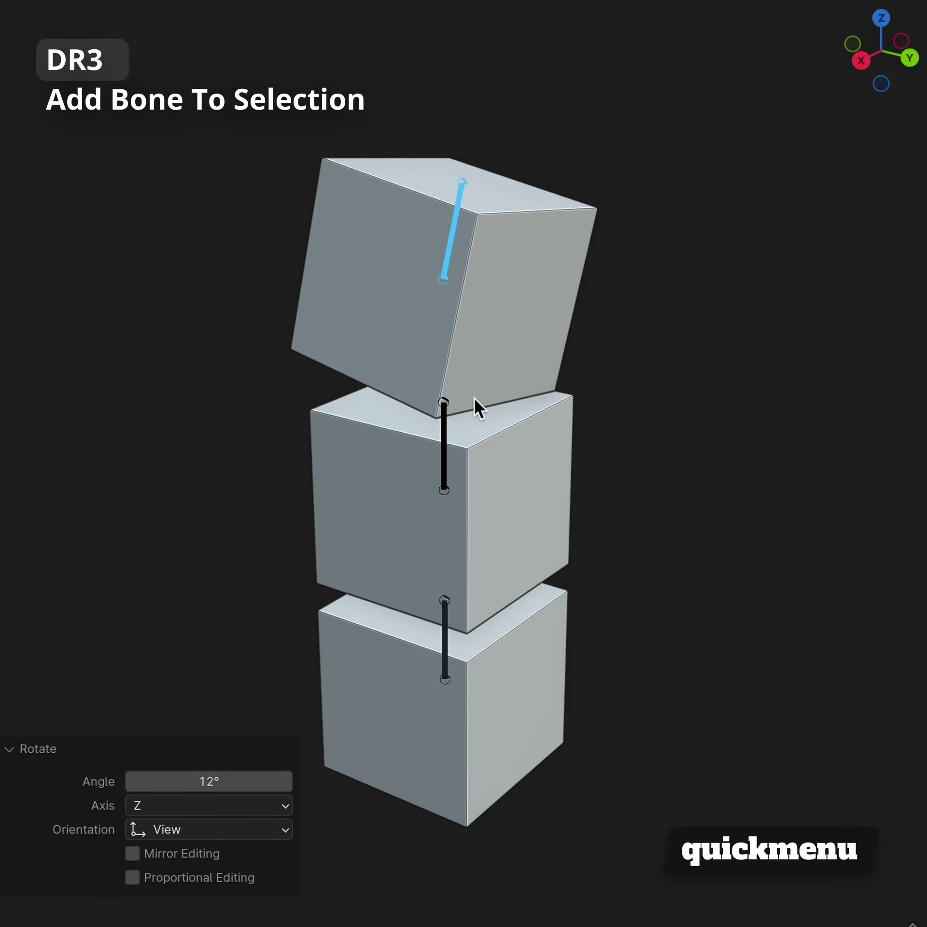
click(448, 413)
key(r)
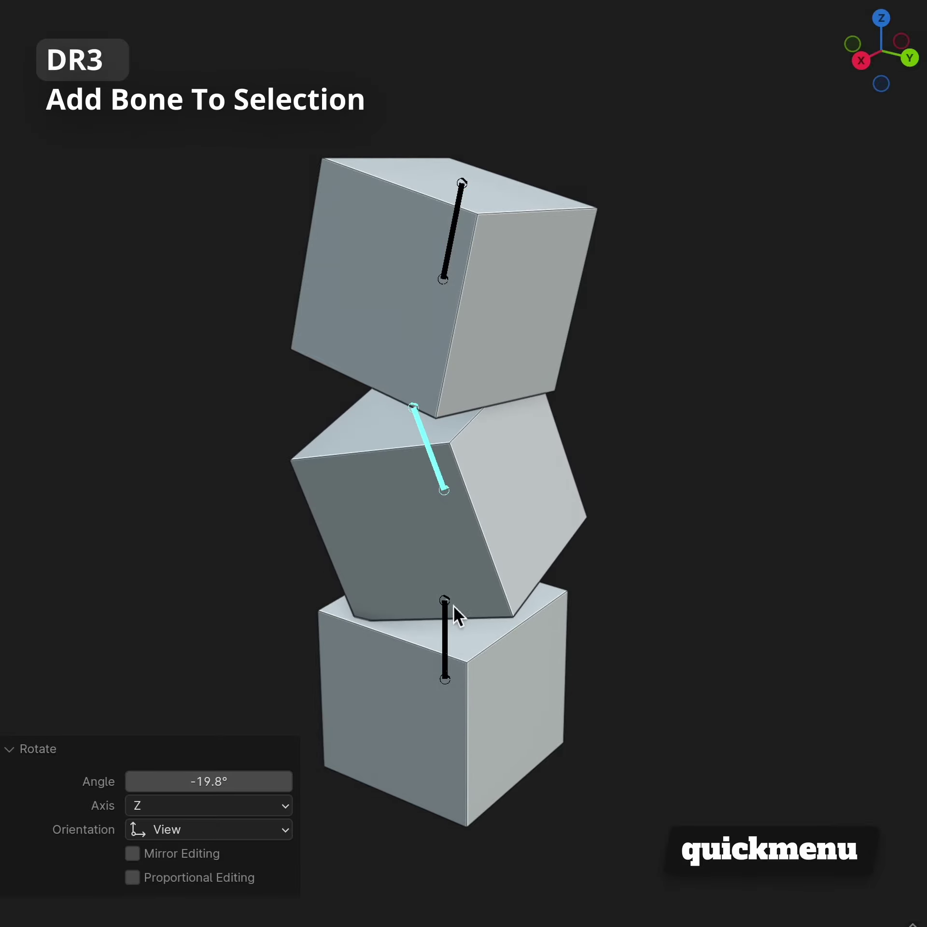
key(s)
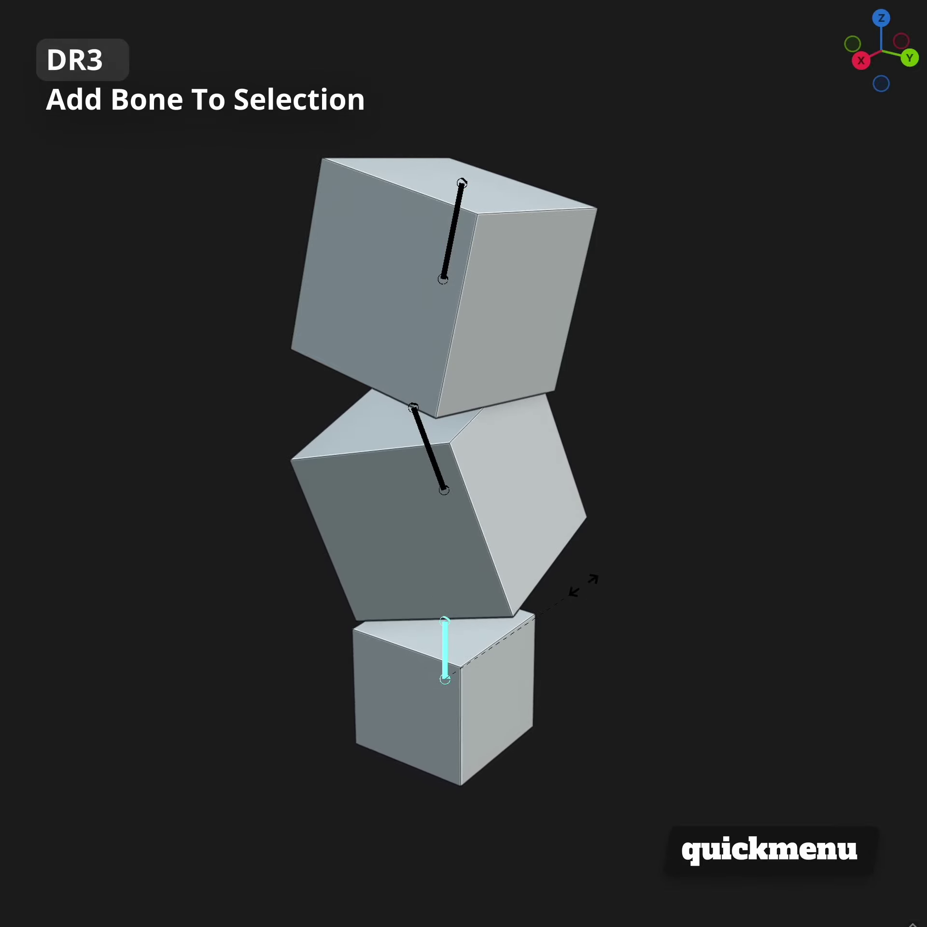
click(803, 642)
key(s)
key(z)
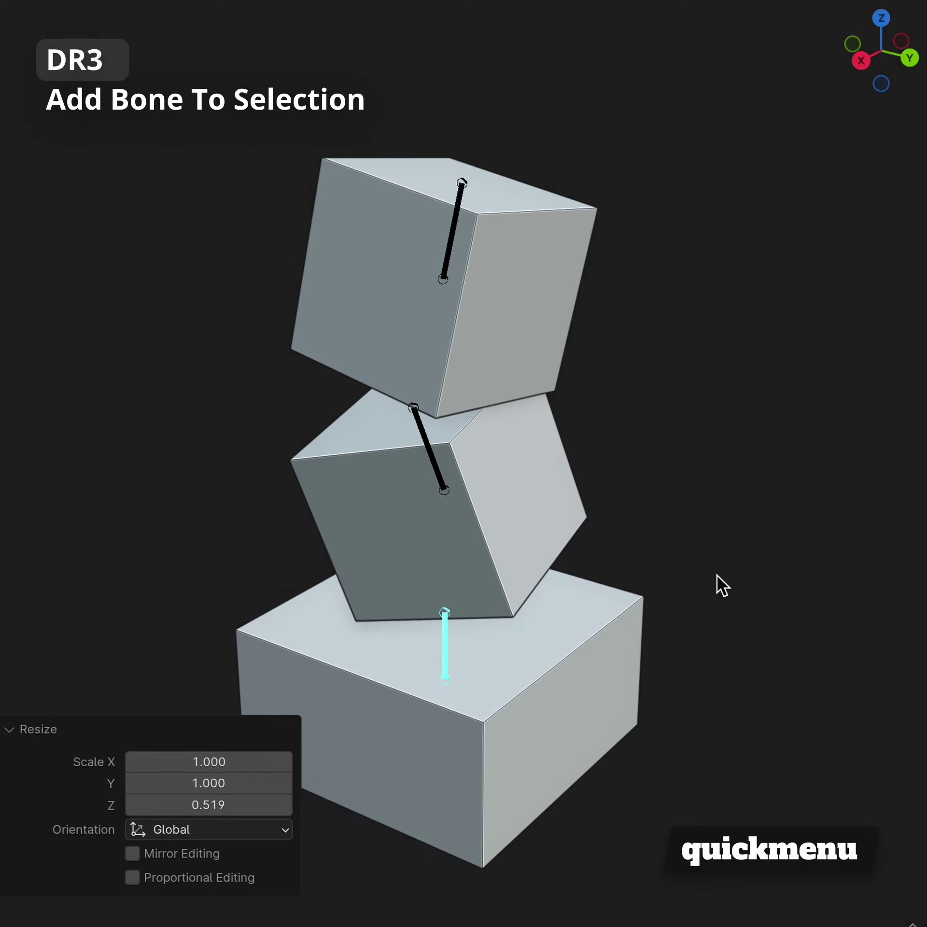
Step: Duplicate the cube's top face upward, scale it 1.55, subdivide it and separate it into a plane
key(d)
key(r)
key(3)
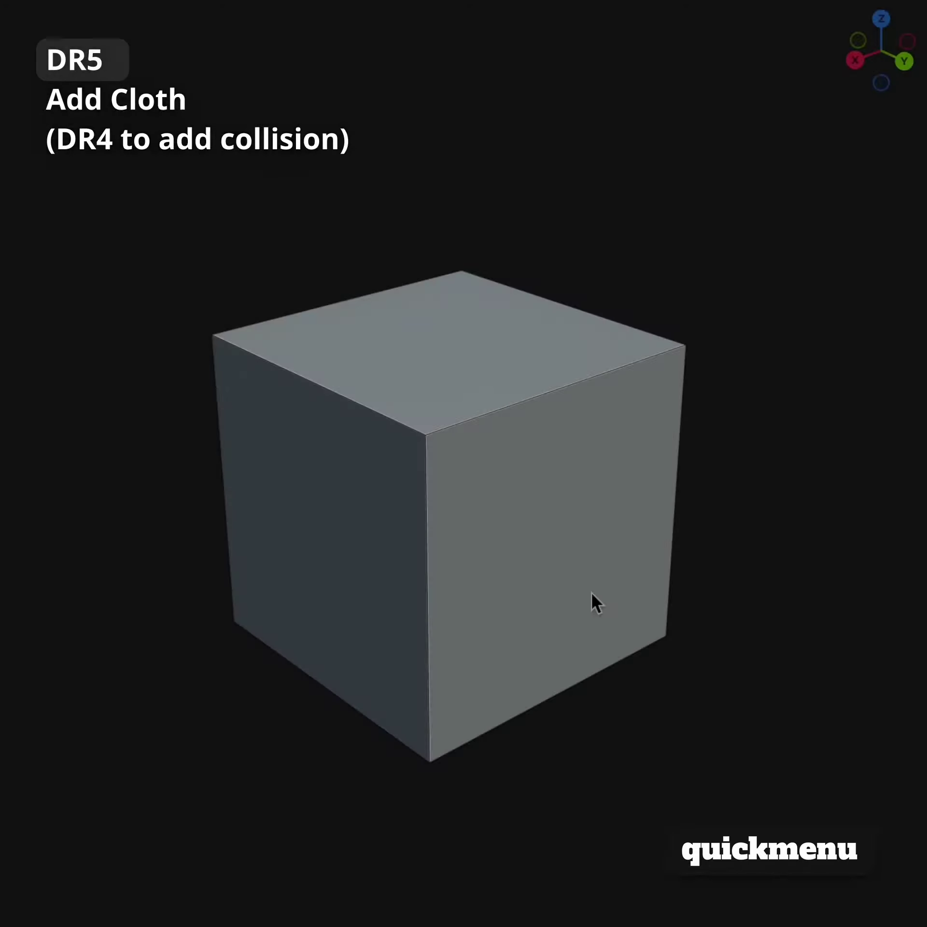
click(426, 382)
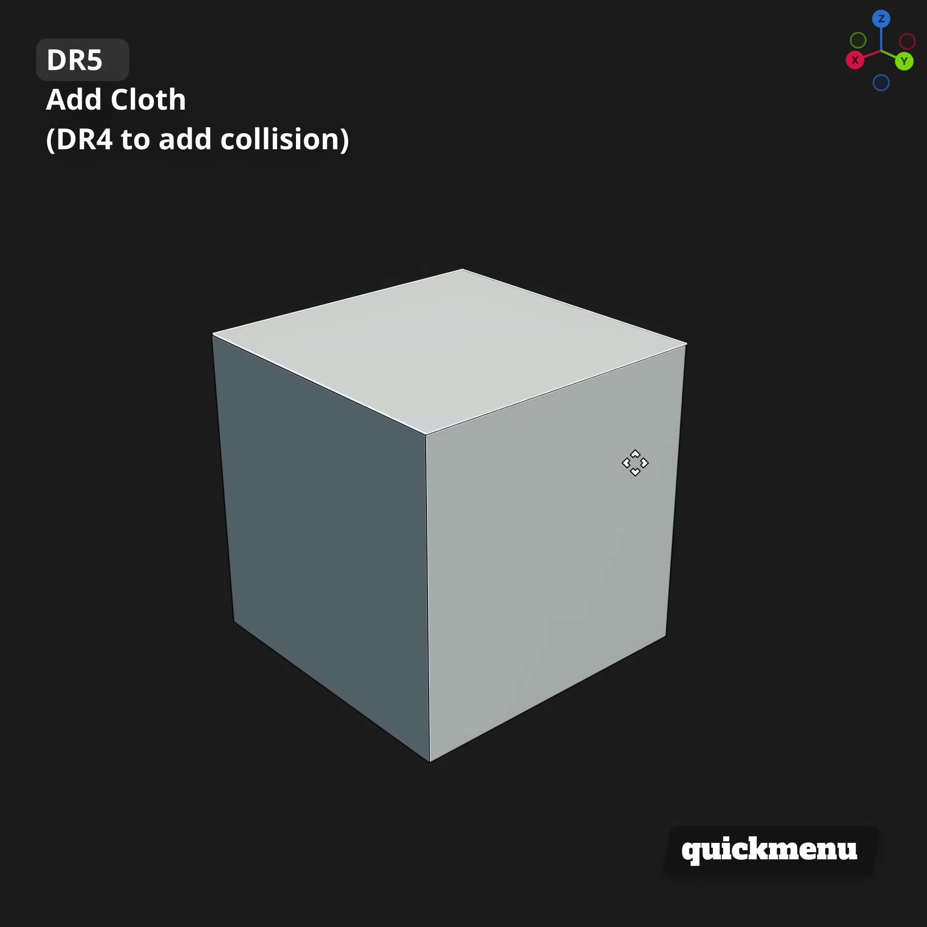
click(669, 356)
key(s)
click(683, 383)
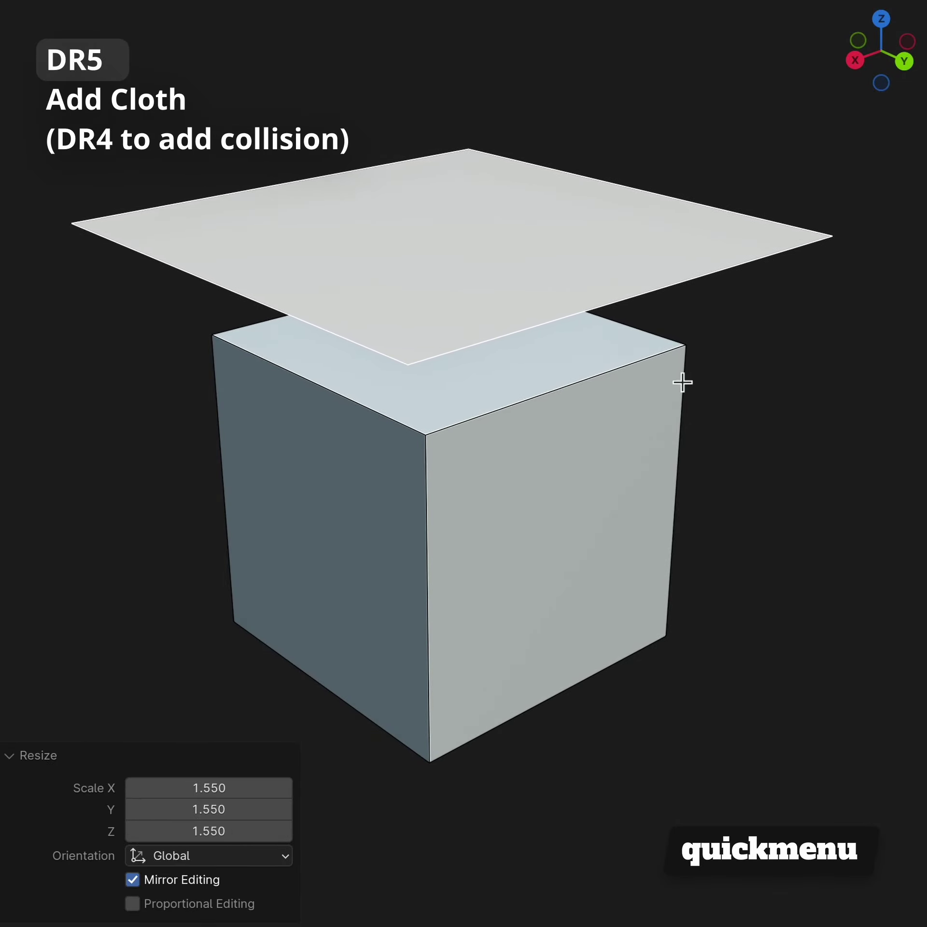
key(d)
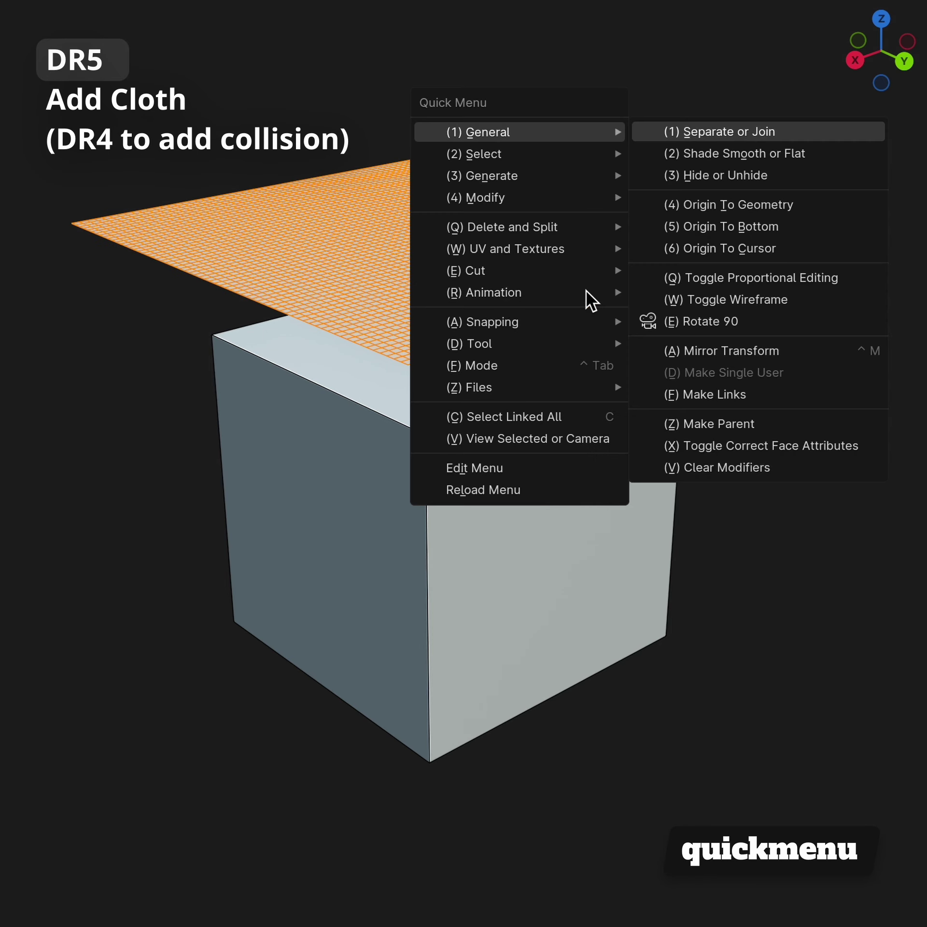
key(1)
Step: Make the cube a collision object, turn the plane into cloth, and play the simulation
click(507, 479)
key(d)
key(r)
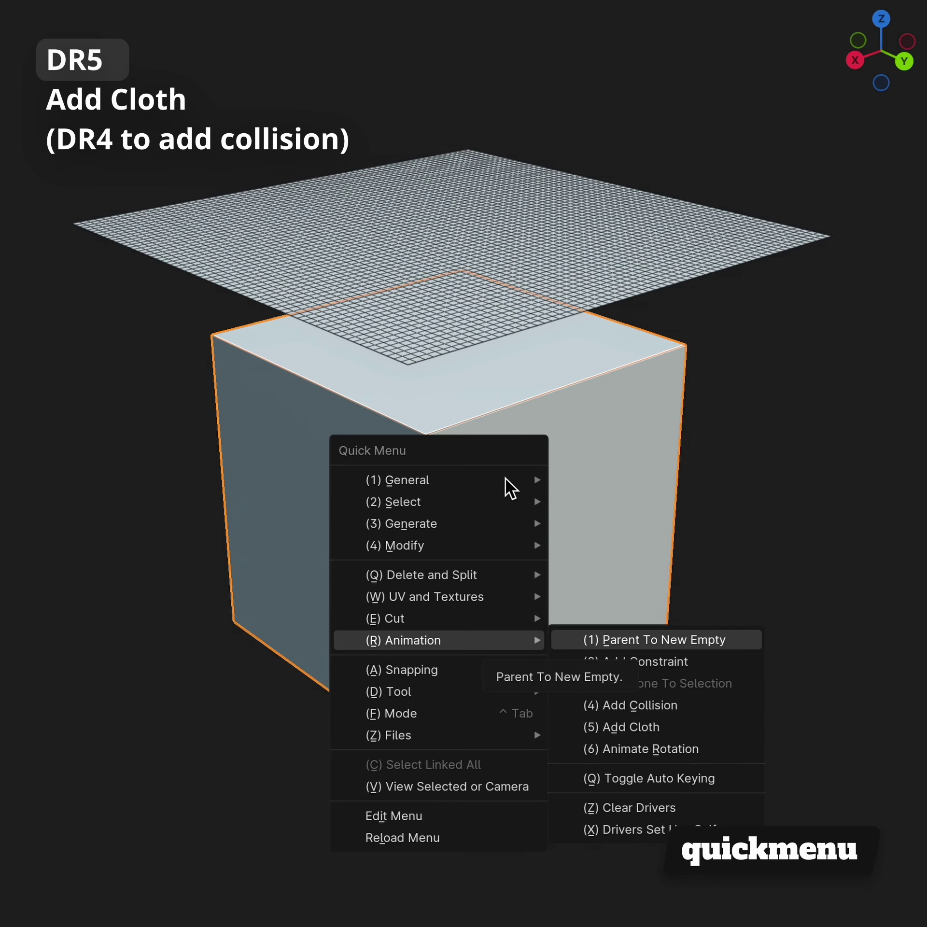
key(4)
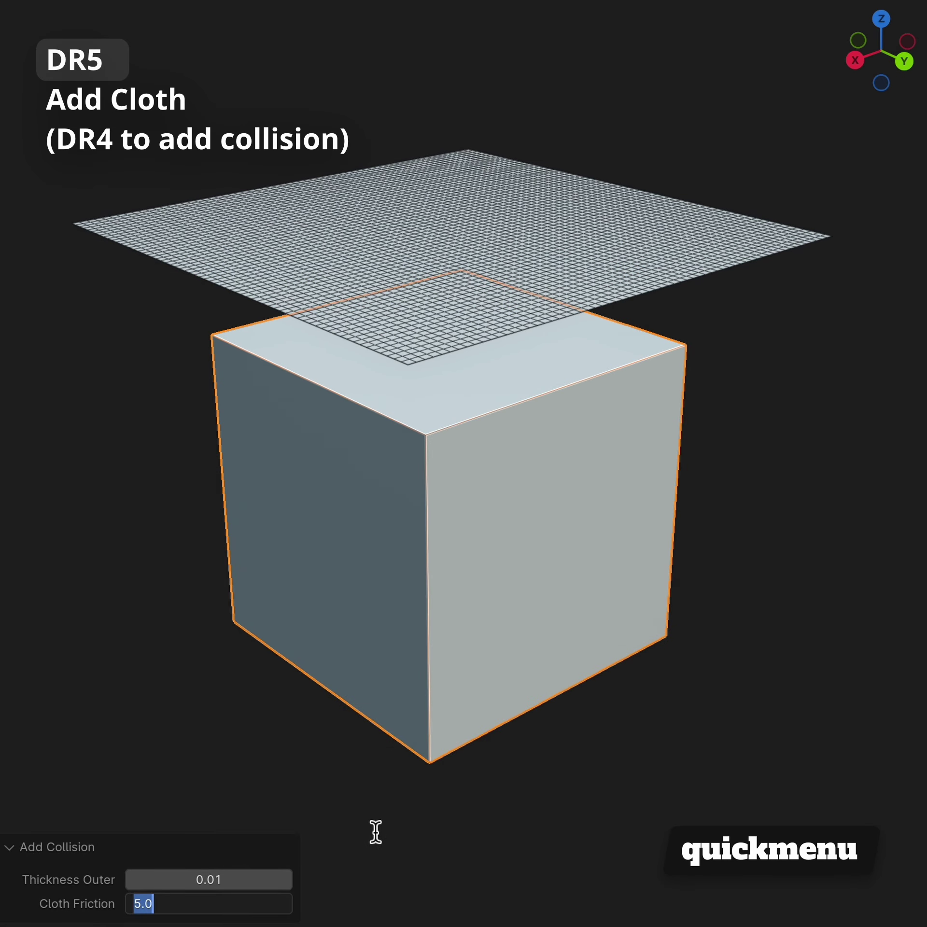
click(516, 289)
key(d)
key(r)
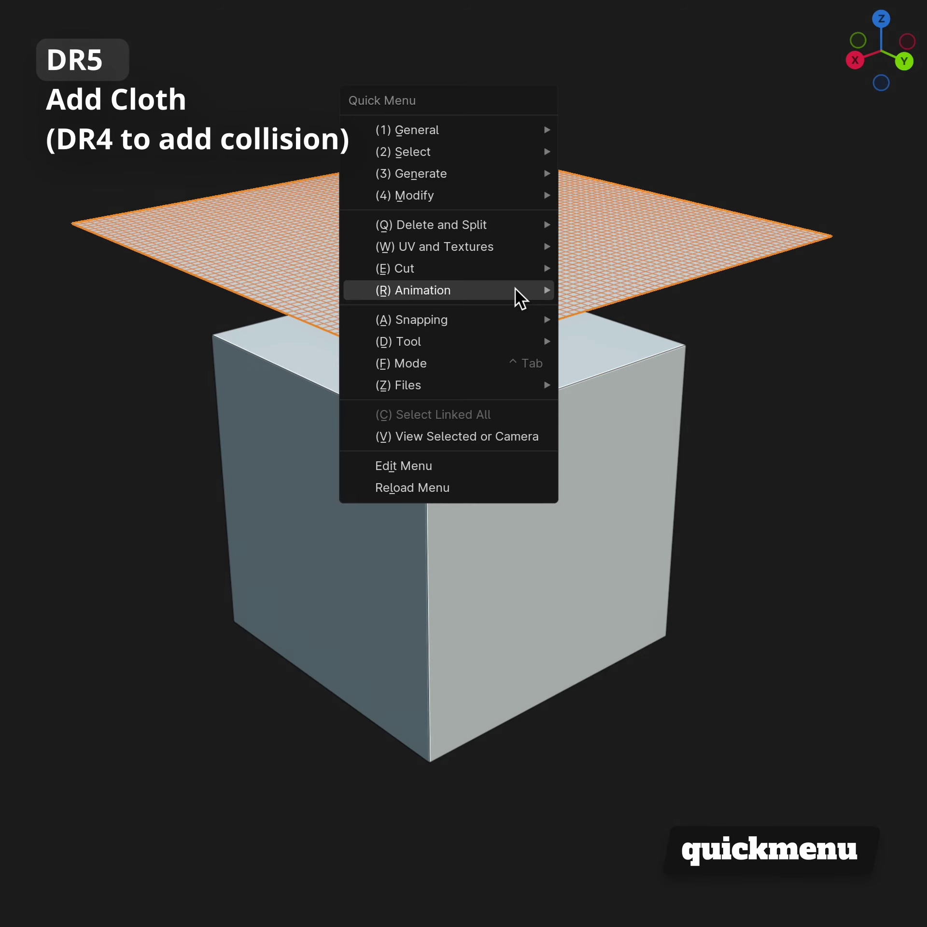
key(5)
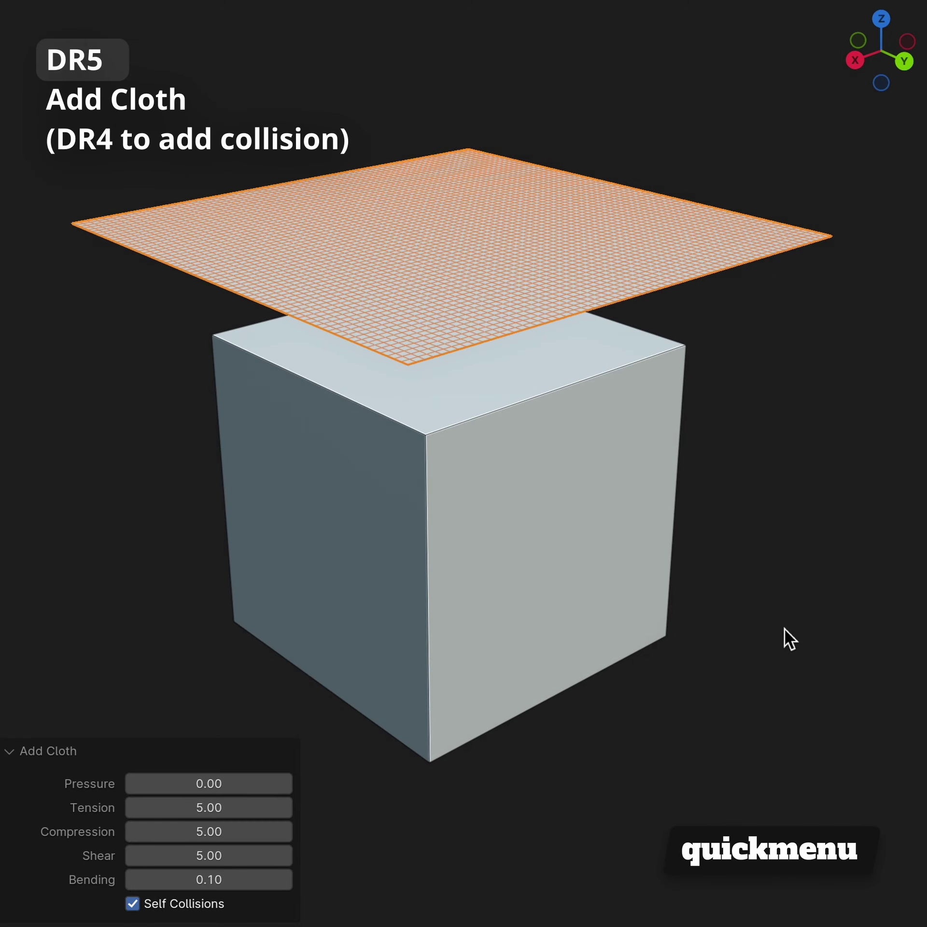
key(space)
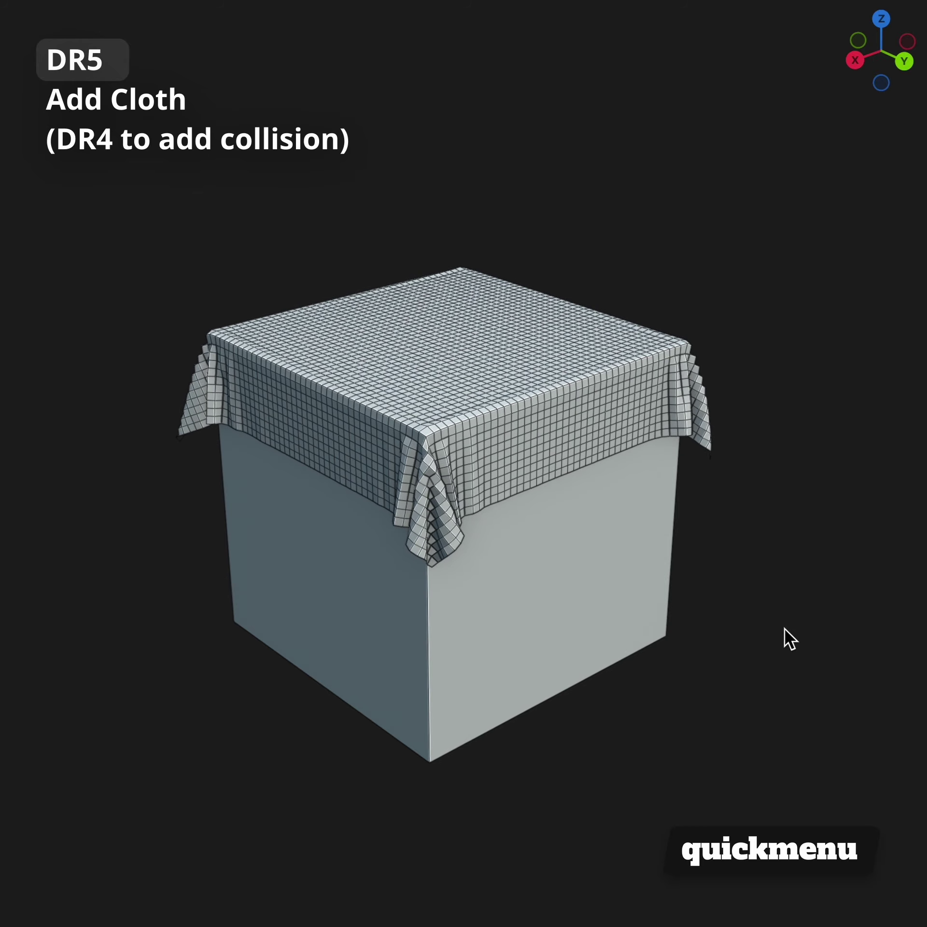
mouse_move(785, 630)
middle_down()
mouse_move(617, 661)
mouse_move(316, 621)
mouse_move(174, 619)
middle_up()
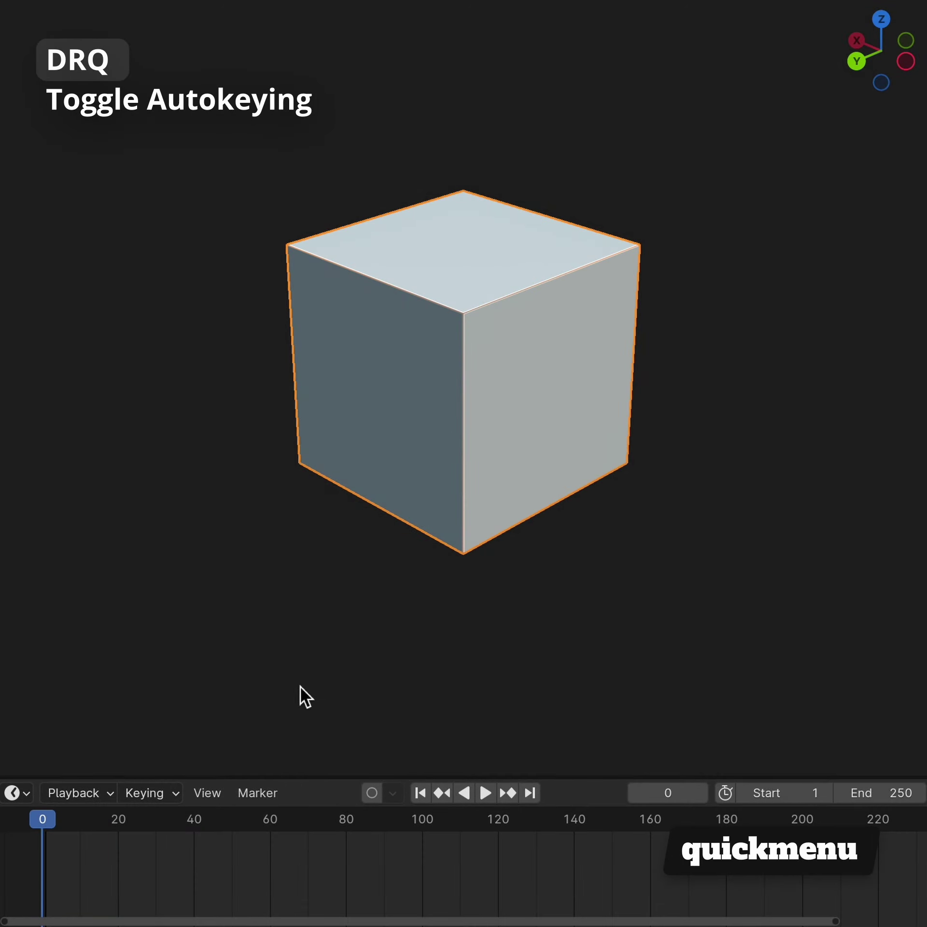
Step: Turn on auto keying and keyframe the cube rotated 130° around Z
key(q)
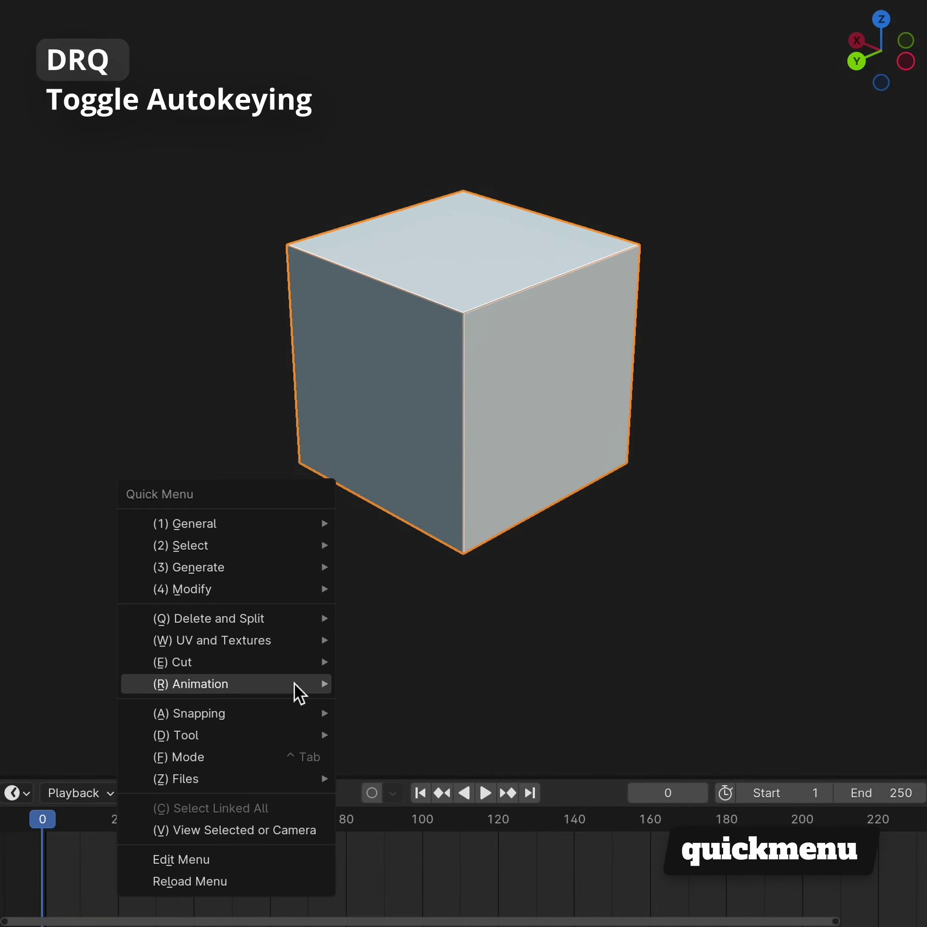
key(r)
key(a)
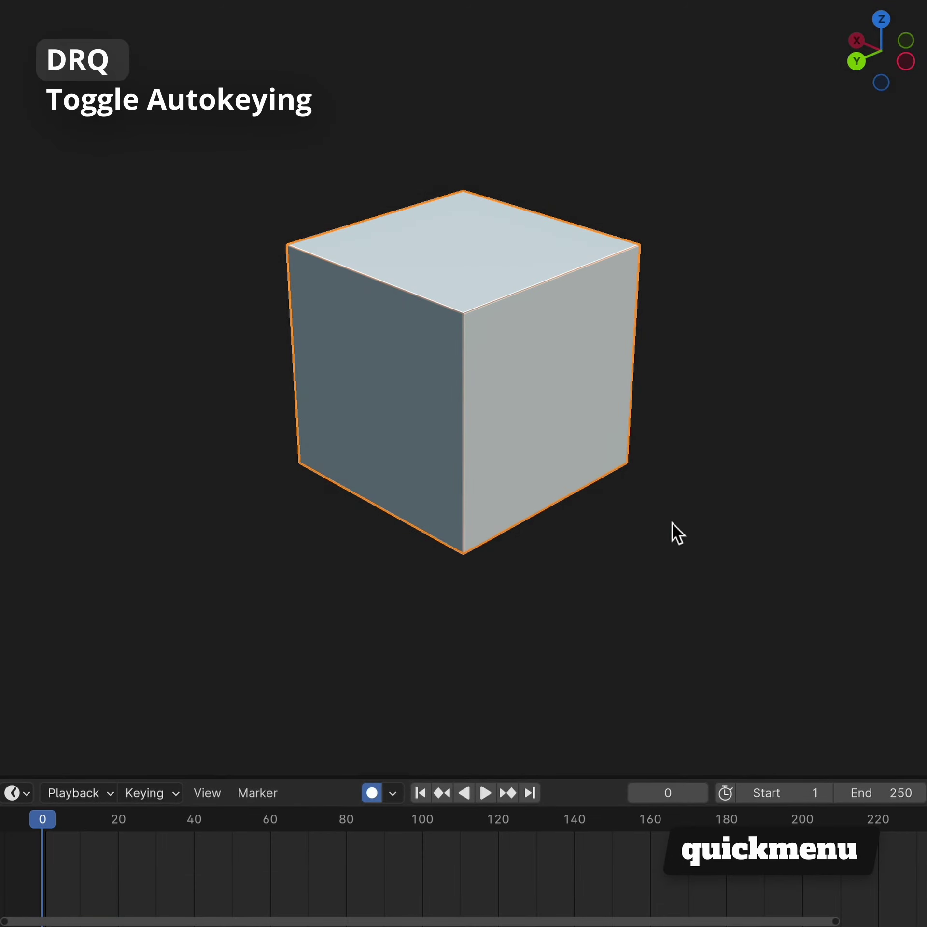
key(r)
key(z)
click(536, 575)
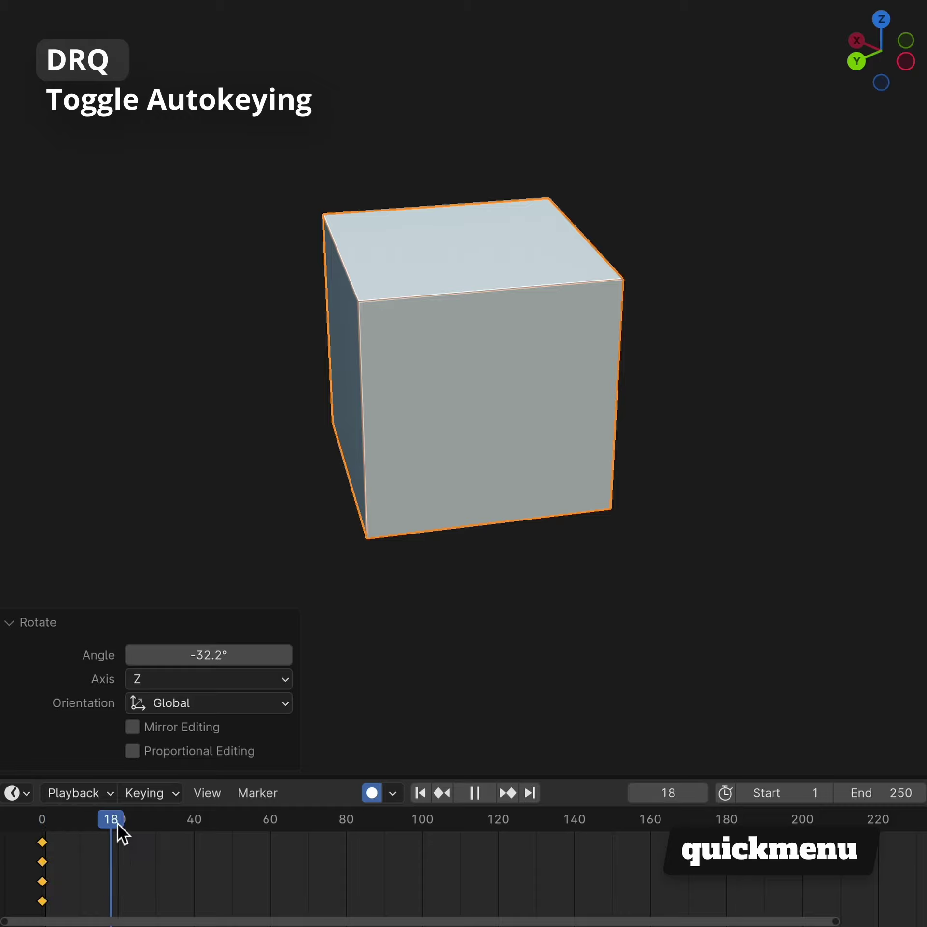
key(r)
key(z)
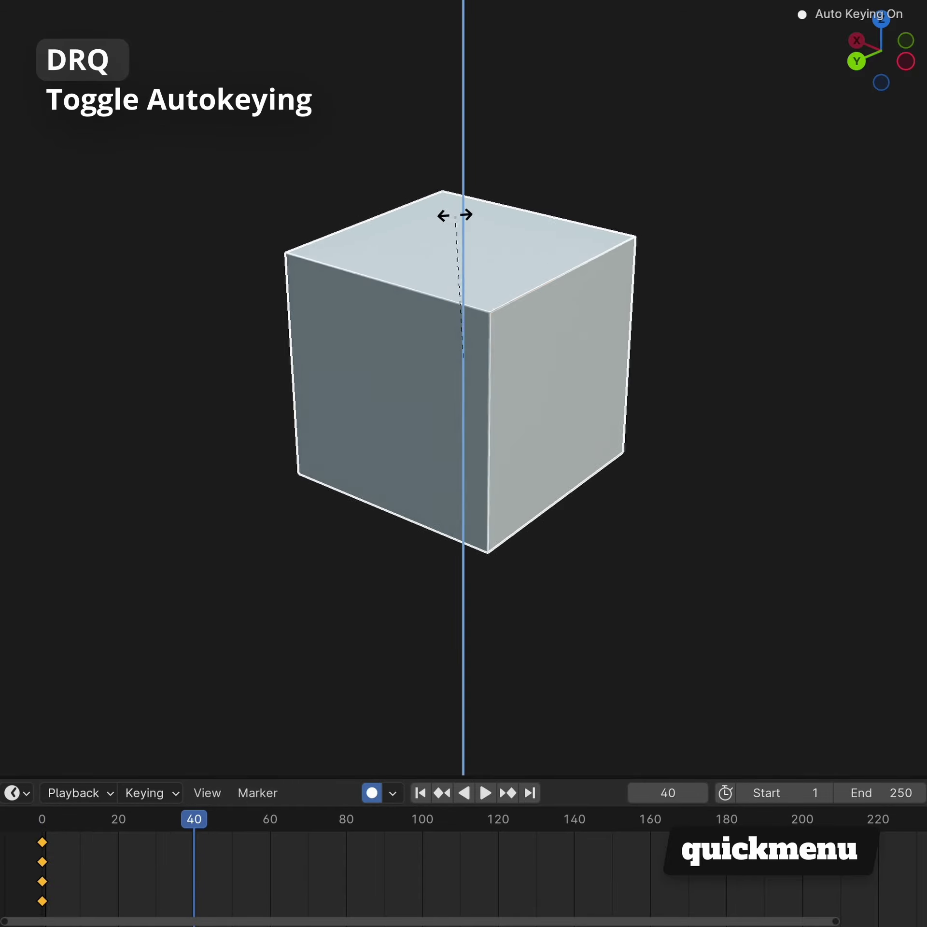
click(463, 225)
Step: Drive Rotation Z with #frame / 10, then clear the cube's driver via the animation commands
mouse_move(192, 830)
mouse_down()
mouse_move(42, 822)
mouse_move(151, 827)
mouse_up()
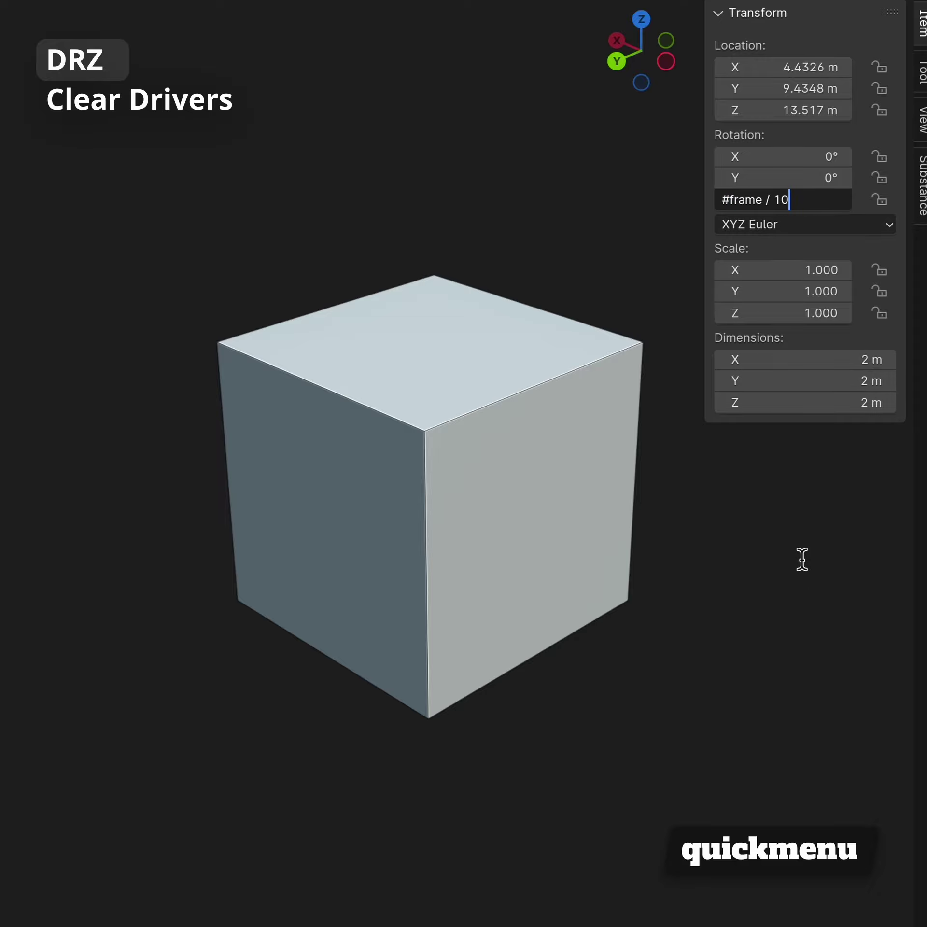
key(Return)
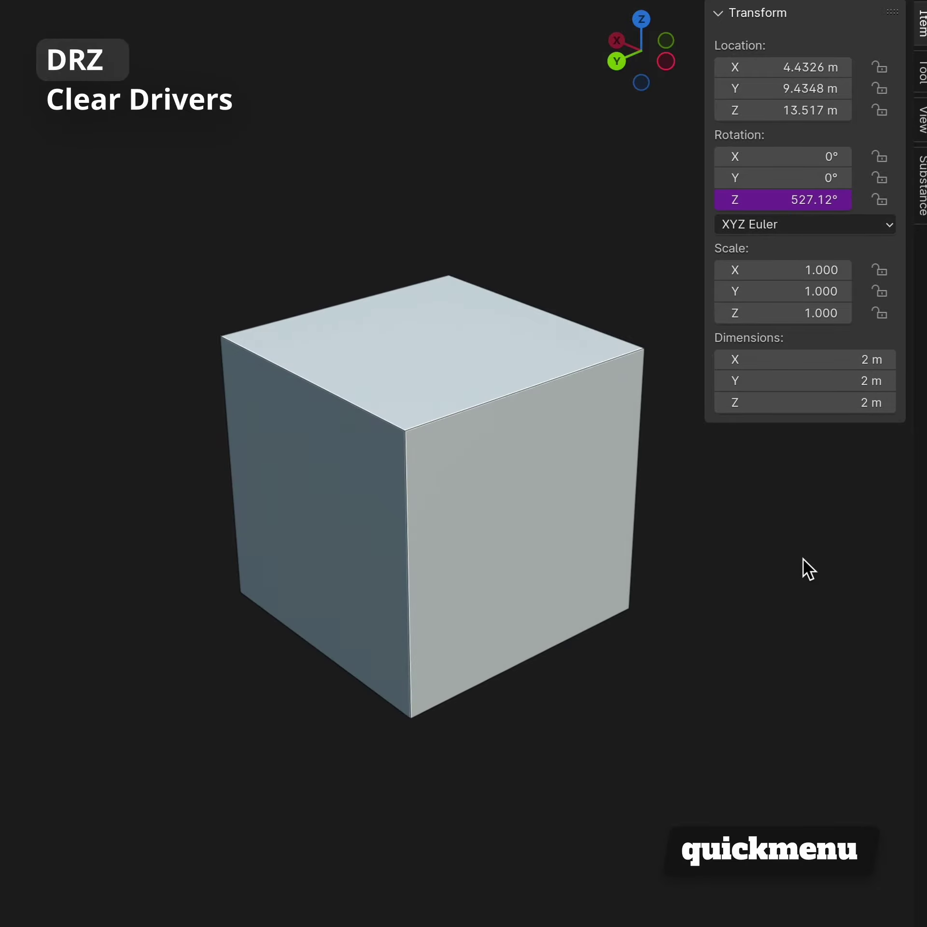
click(604, 504)
key(q)
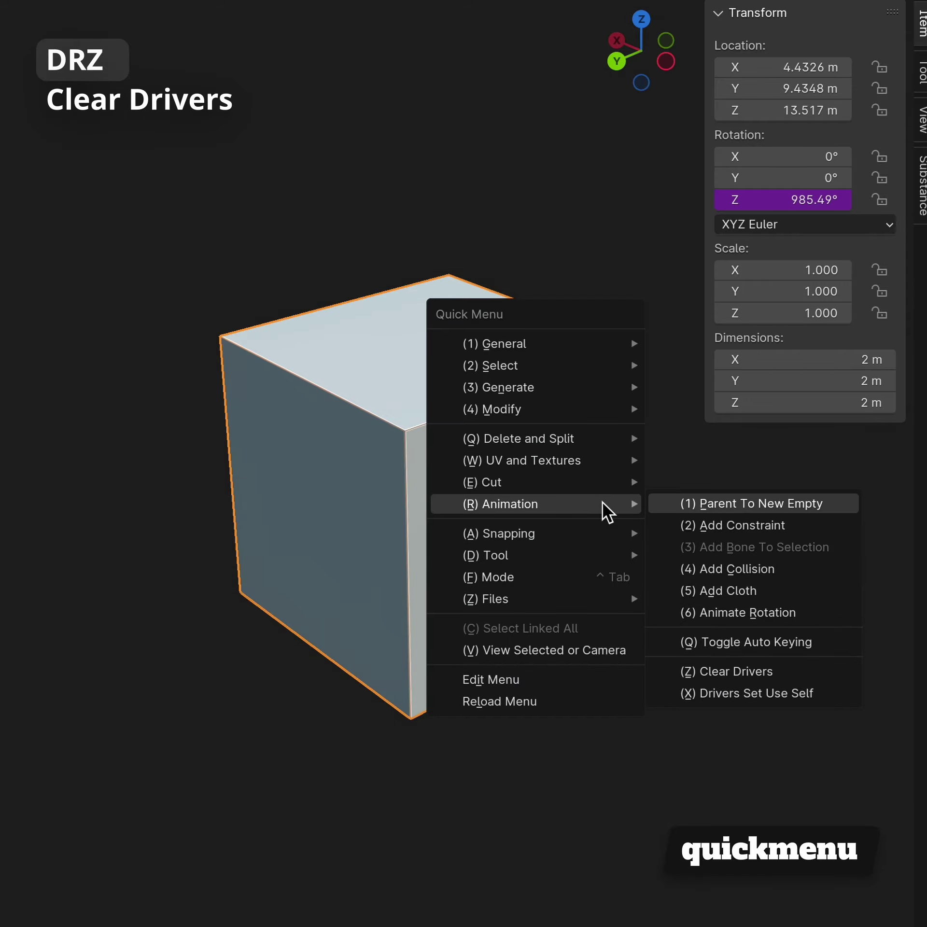
key(c)
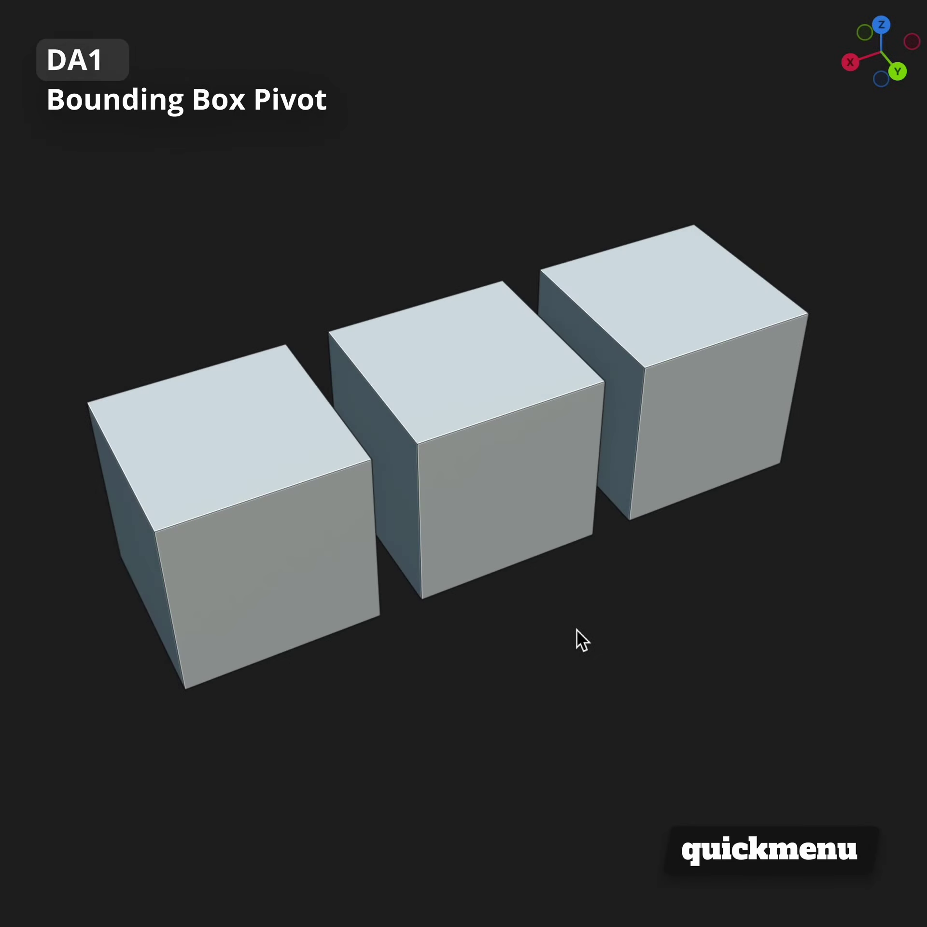
Step: Rotate the three cubes on Z about their bounding box centre, then about individual origins
key(r)
key(z)
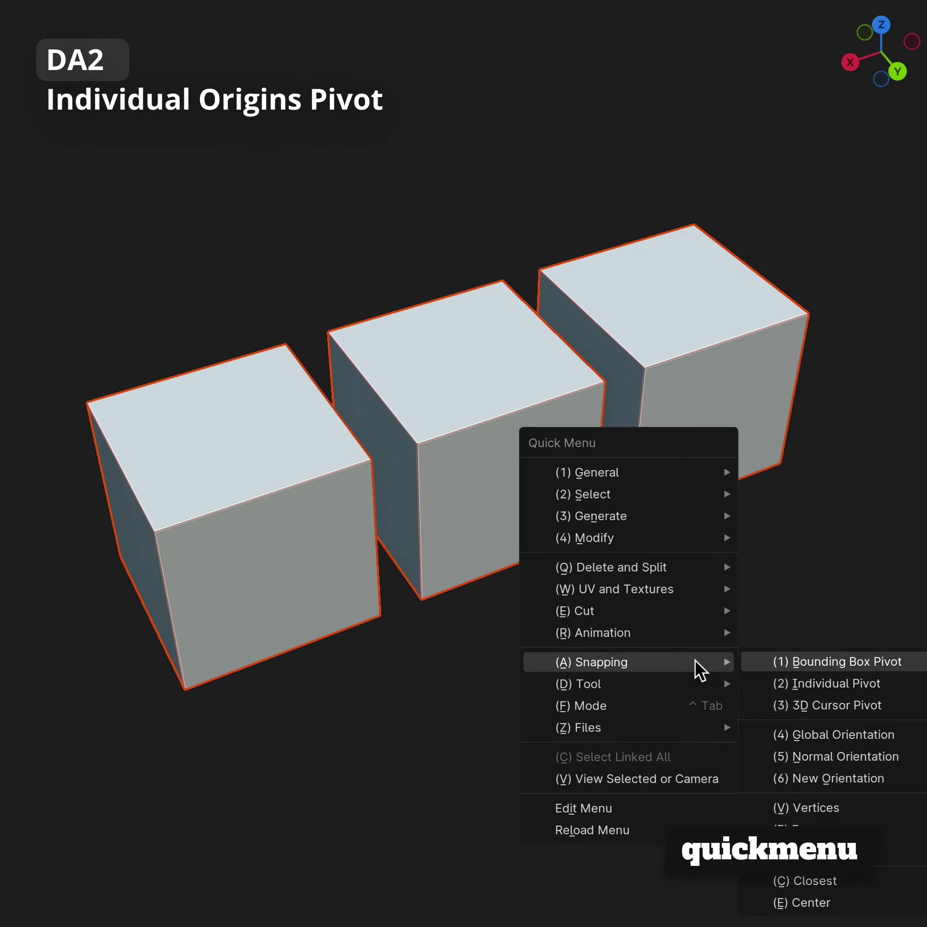
key(2)
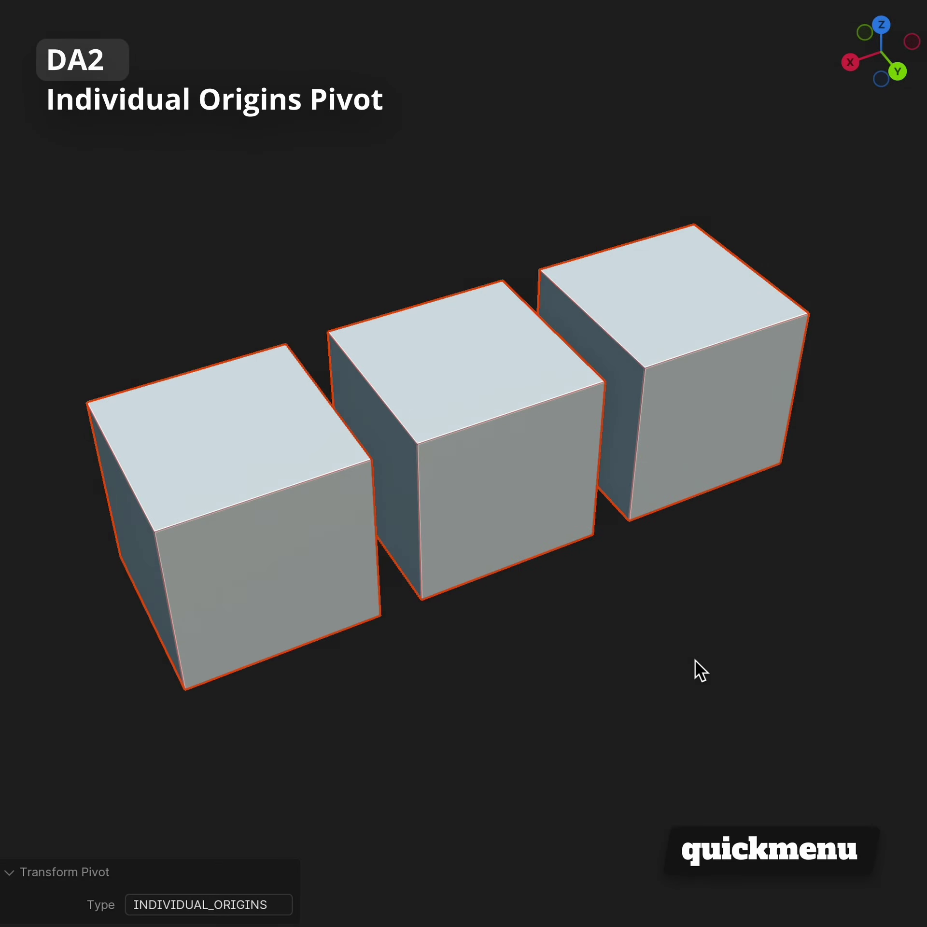
key(r)
key(z)
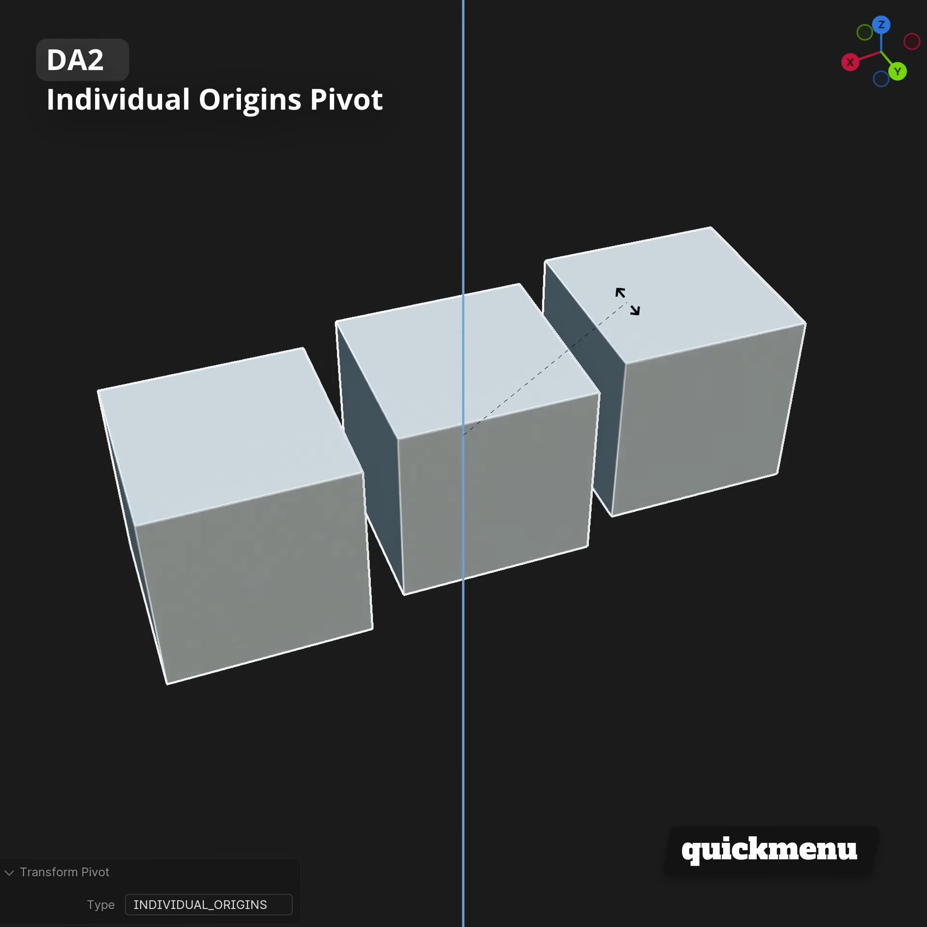
click(658, 594)
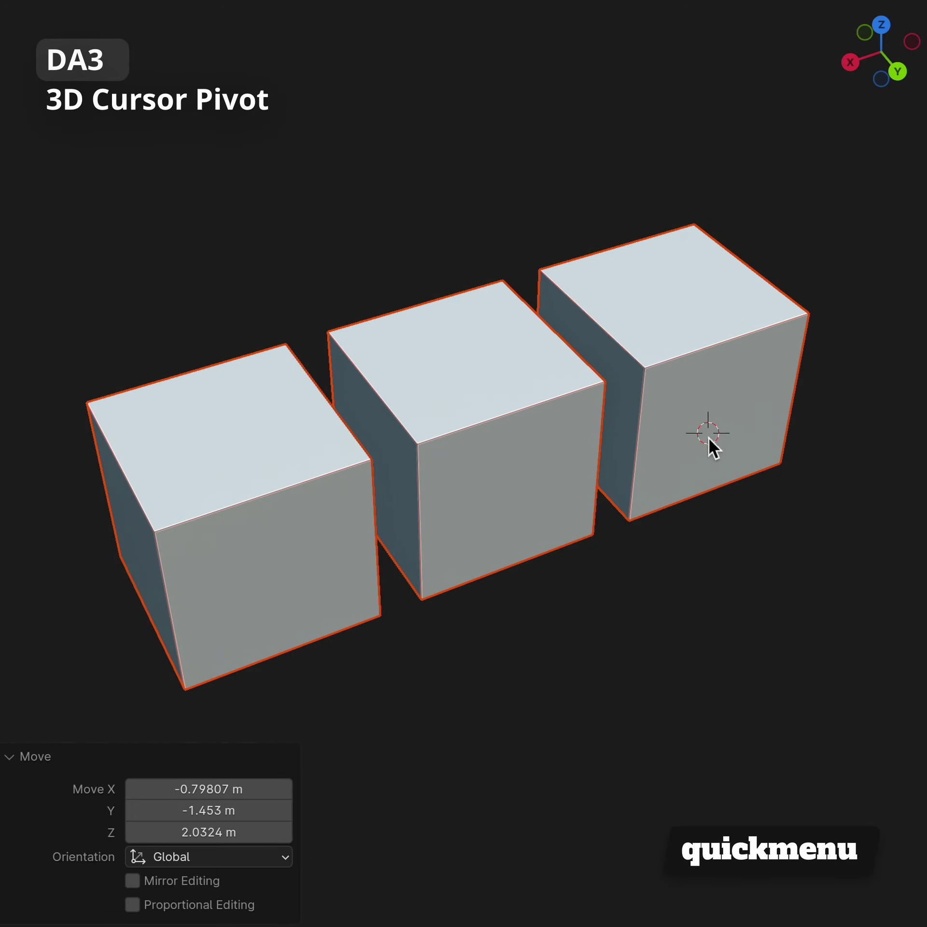
Step: Try a cancelled rotation around the 3D cursor pivot, then set Global orientation and move along X
key(3)
key(r)
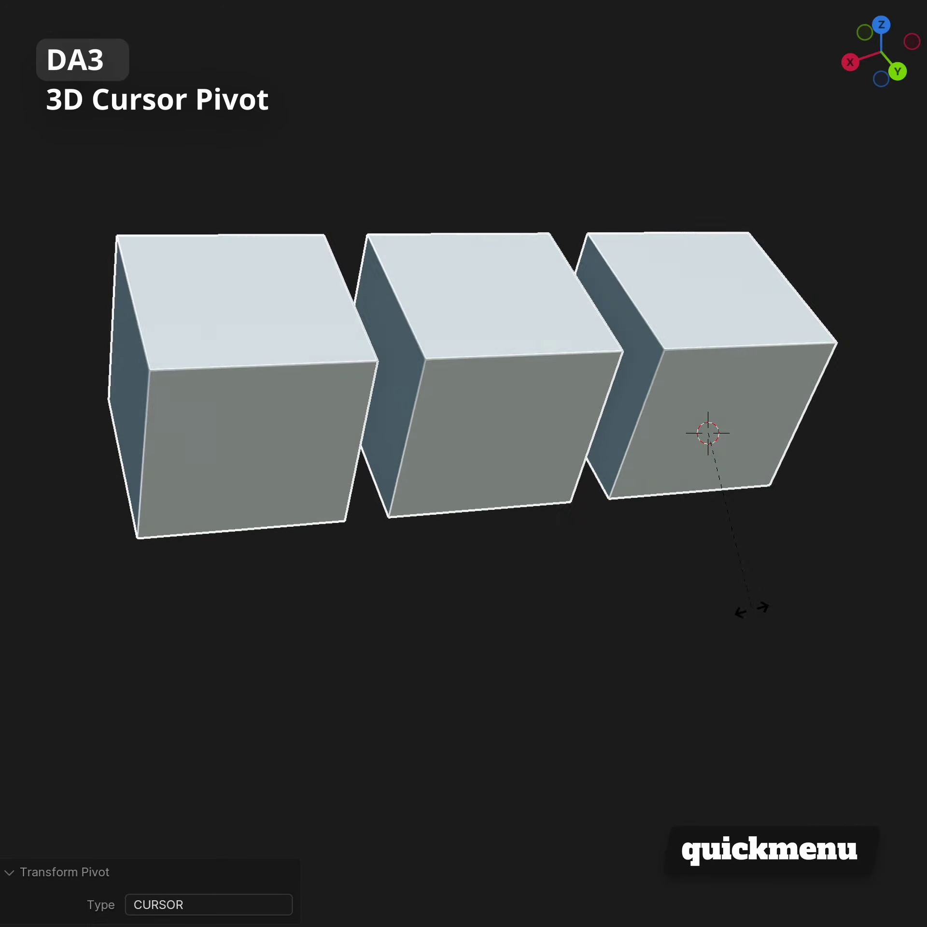
right_click(718, 643)
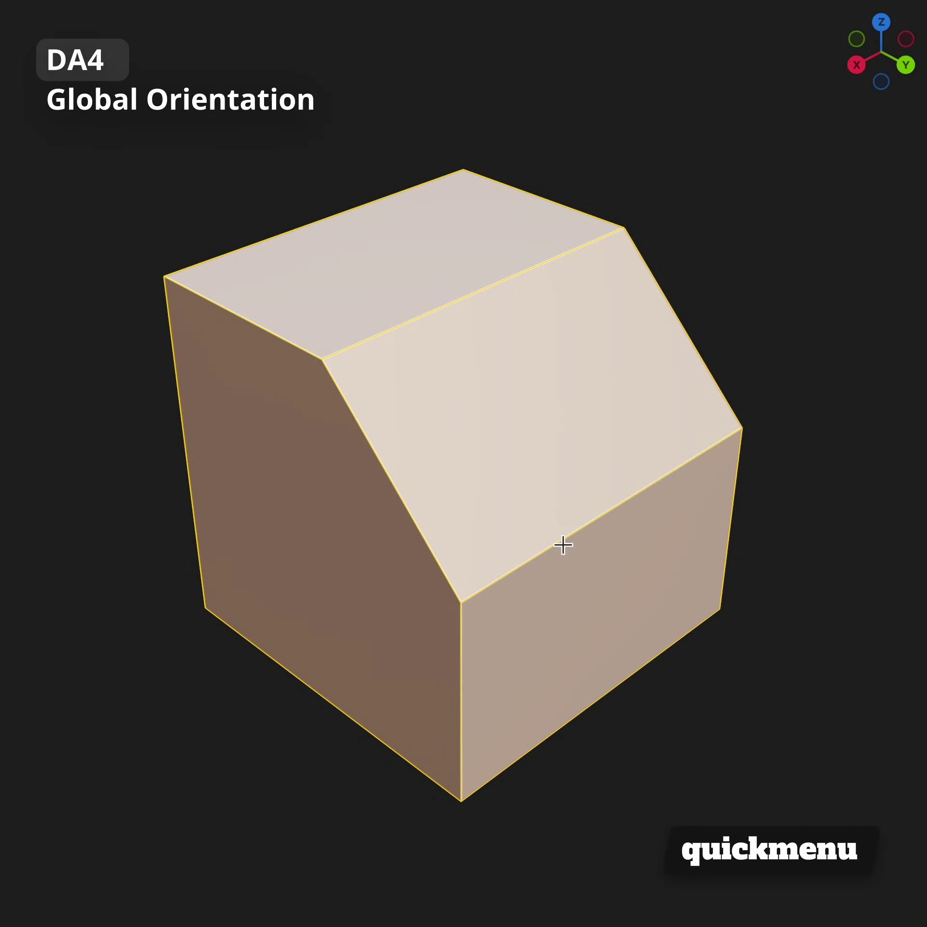
key(q)
key(4)
key(g)
key(x)
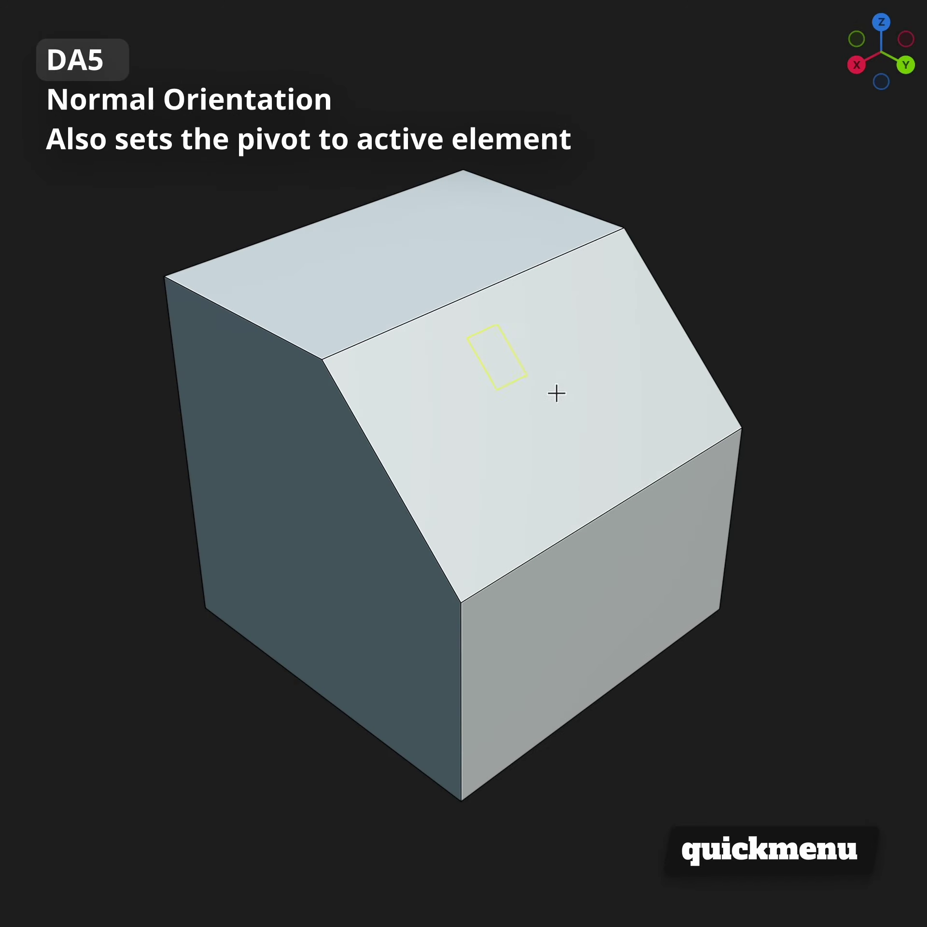
Step: Add a box on the slanted face, set Normal orientation, and slide the box along the face
click(663, 439)
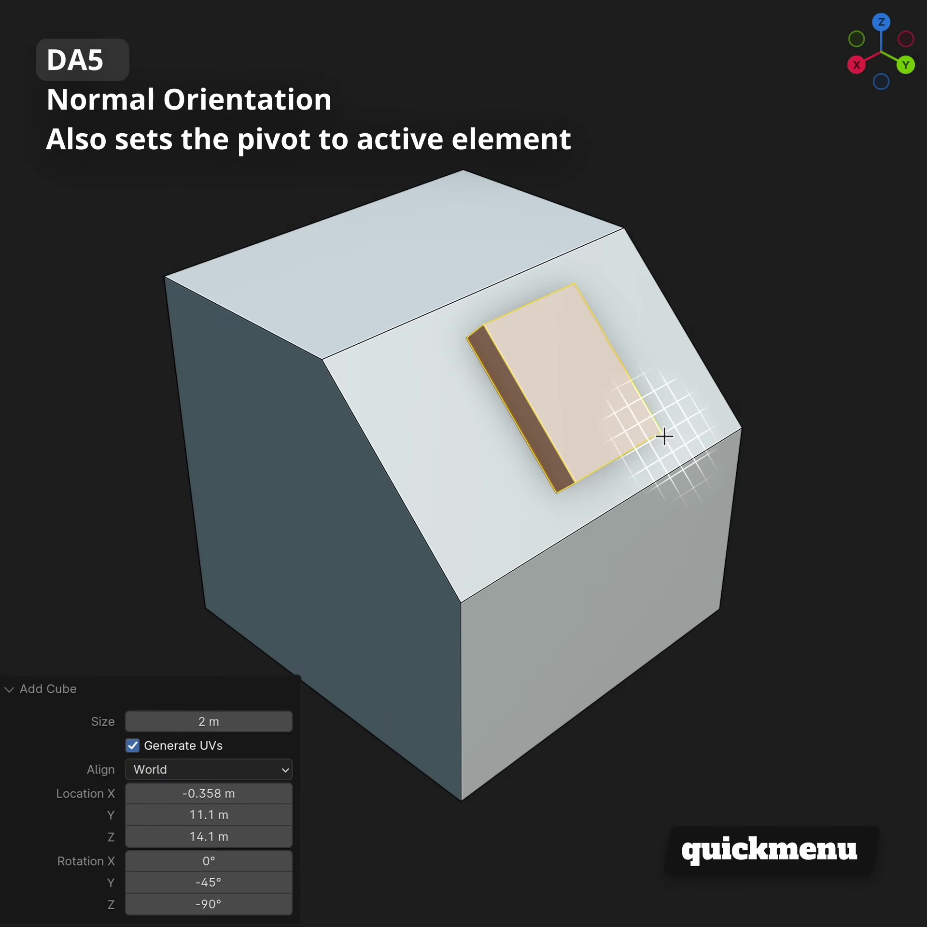
key(q)
key(5)
key(ctrl+l)
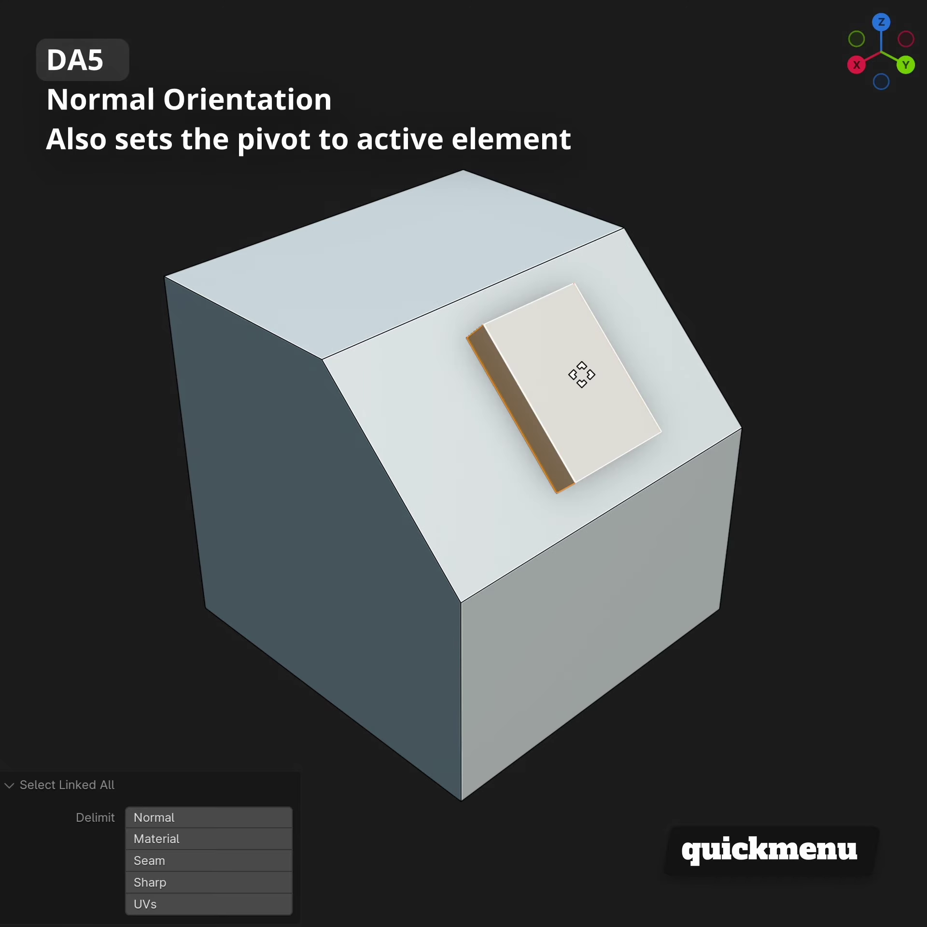
key(g)
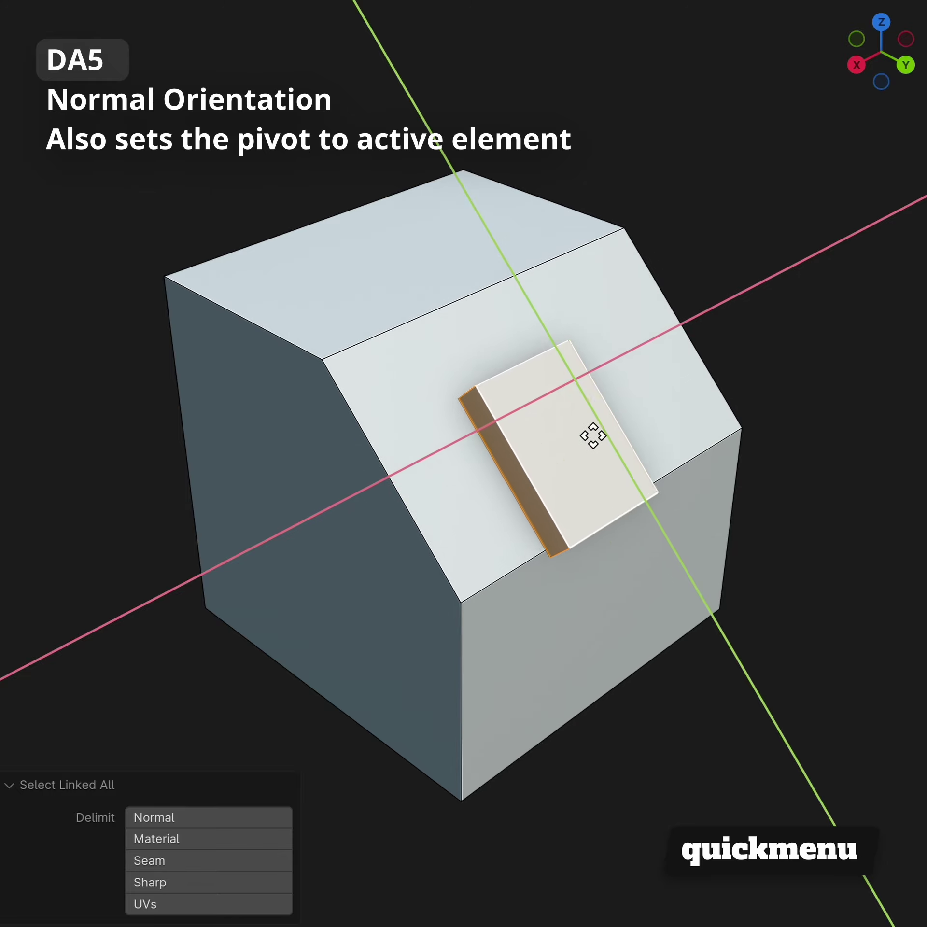
click(501, 445)
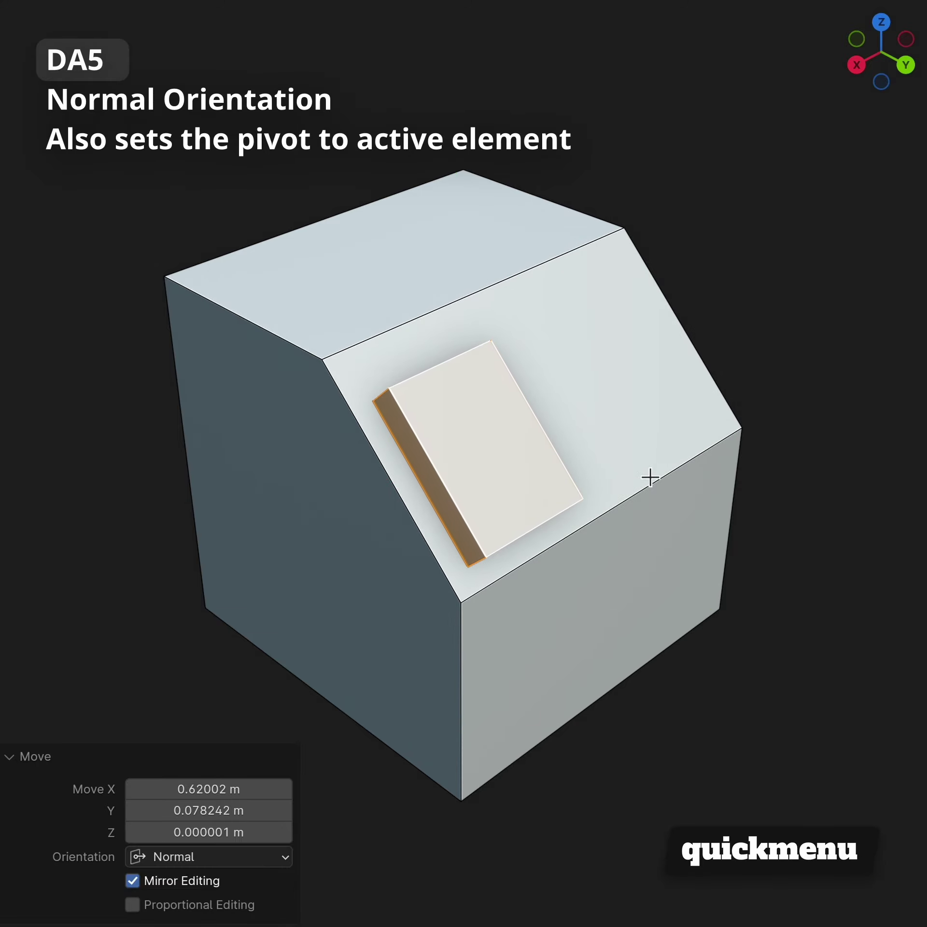
key(KP_Decimal)
mouse_move(650, 476)
middle_down()
mouse_move(492, 416)
mouse_move(400, 342)
mouse_move(360, 328)
mouse_move(377, 394)
mouse_move(410, 437)
mouse_move(493, 482)
middle_up()
Step: Rotate the box 90° around the face's Y axis to stand it upright
key(Tab)
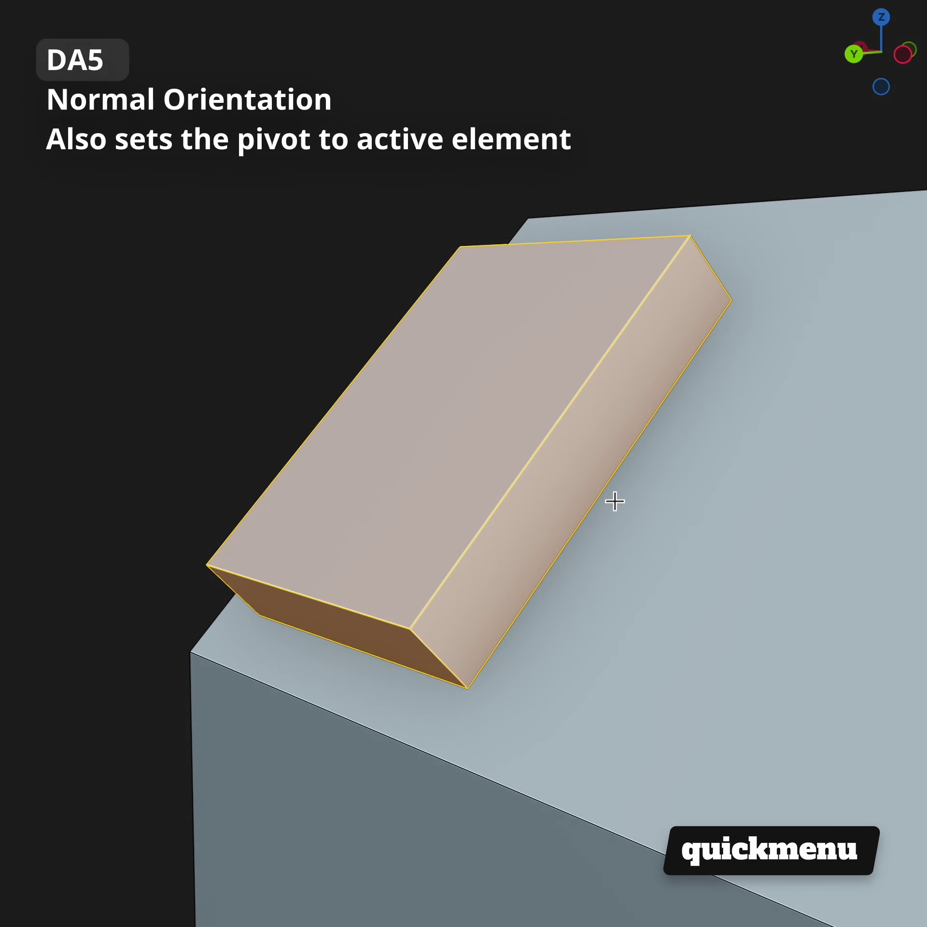
middle_drag(606, 498, 688, 465)
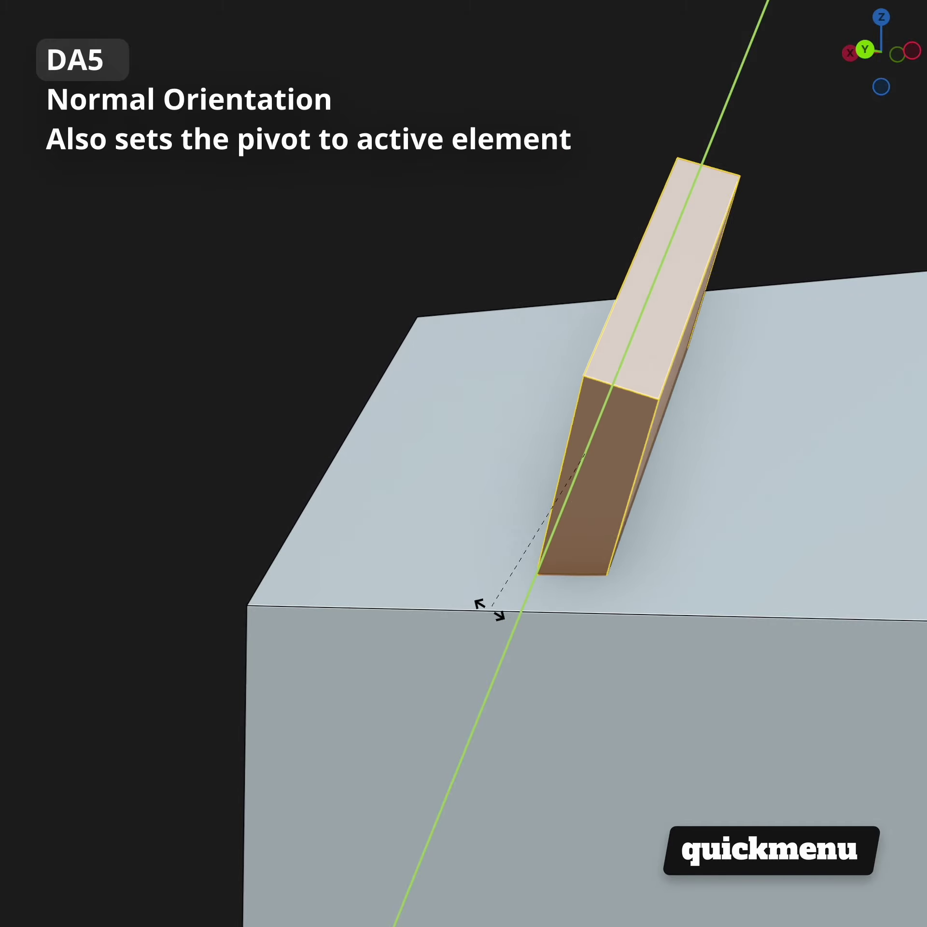
click(570, 616)
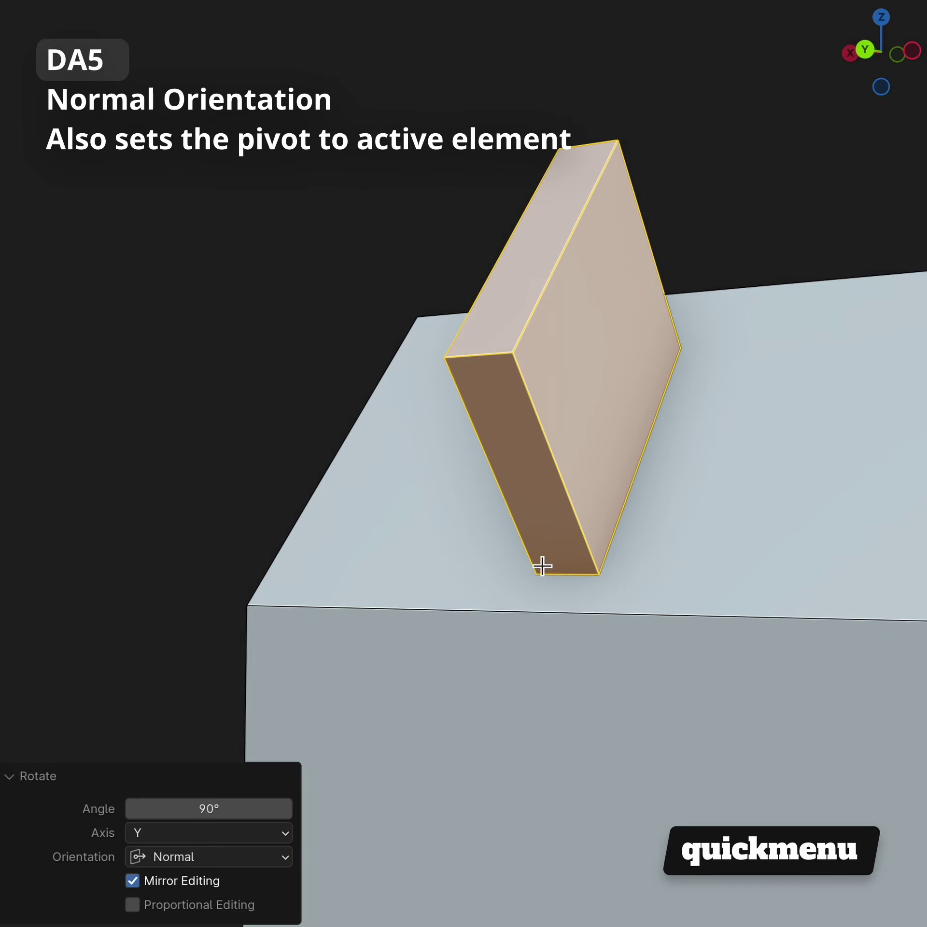
mouse_move(501, 560)
middle_down()
mouse_move(518, 530)
mouse_move(588, 503)
mouse_move(466, 474)
mouse_move(383, 549)
mouse_move(467, 638)
mouse_move(623, 634)
middle_up()
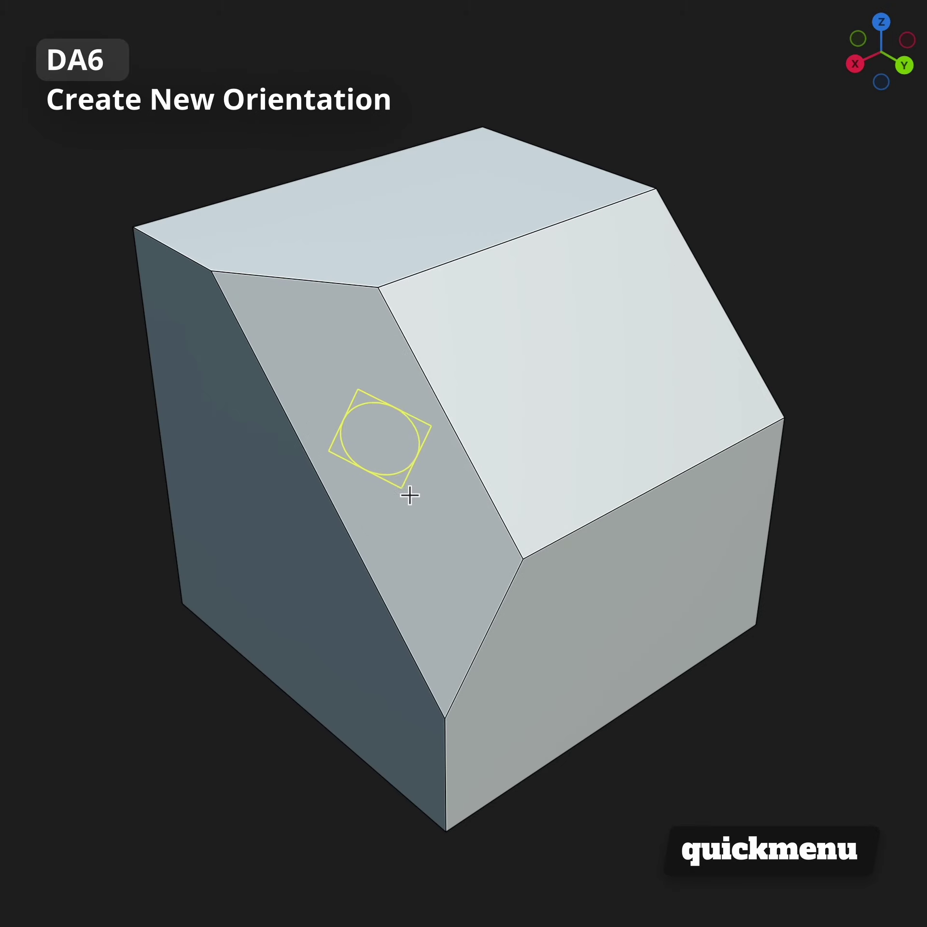
Step: Add a cylinder on the sloped side face and create a new custom orientation from that face
click(397, 484)
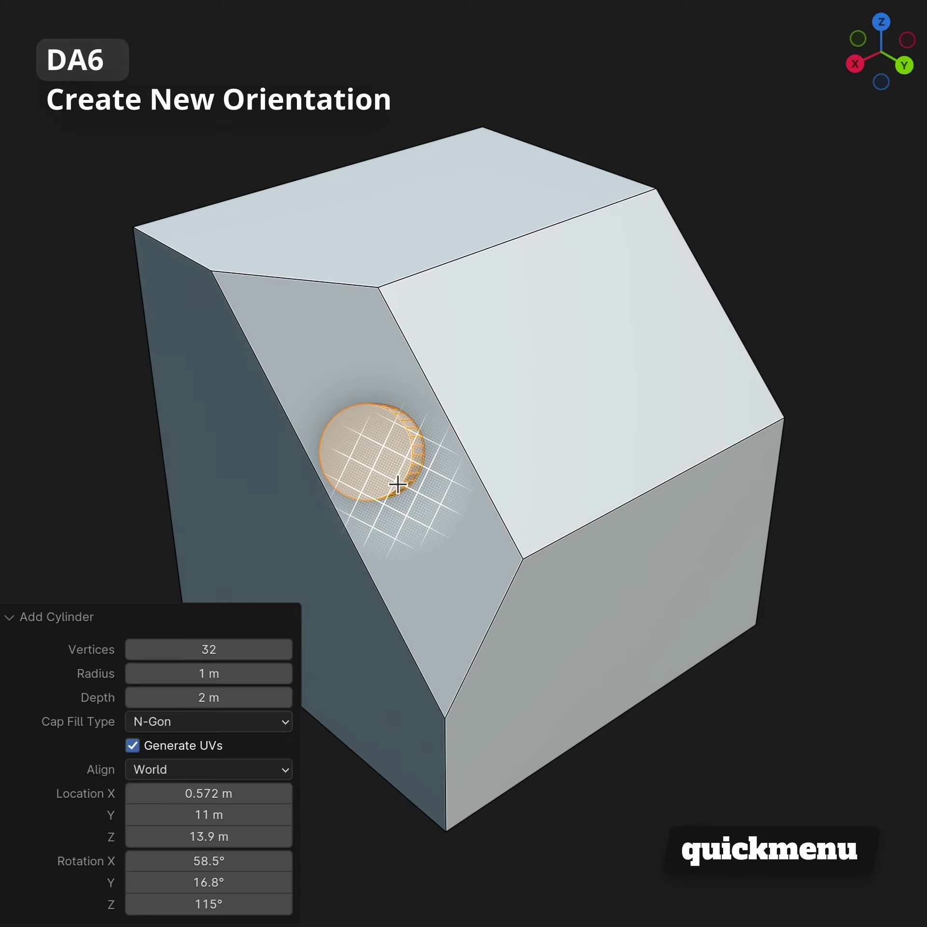
click(446, 533)
key(ctrl+l)
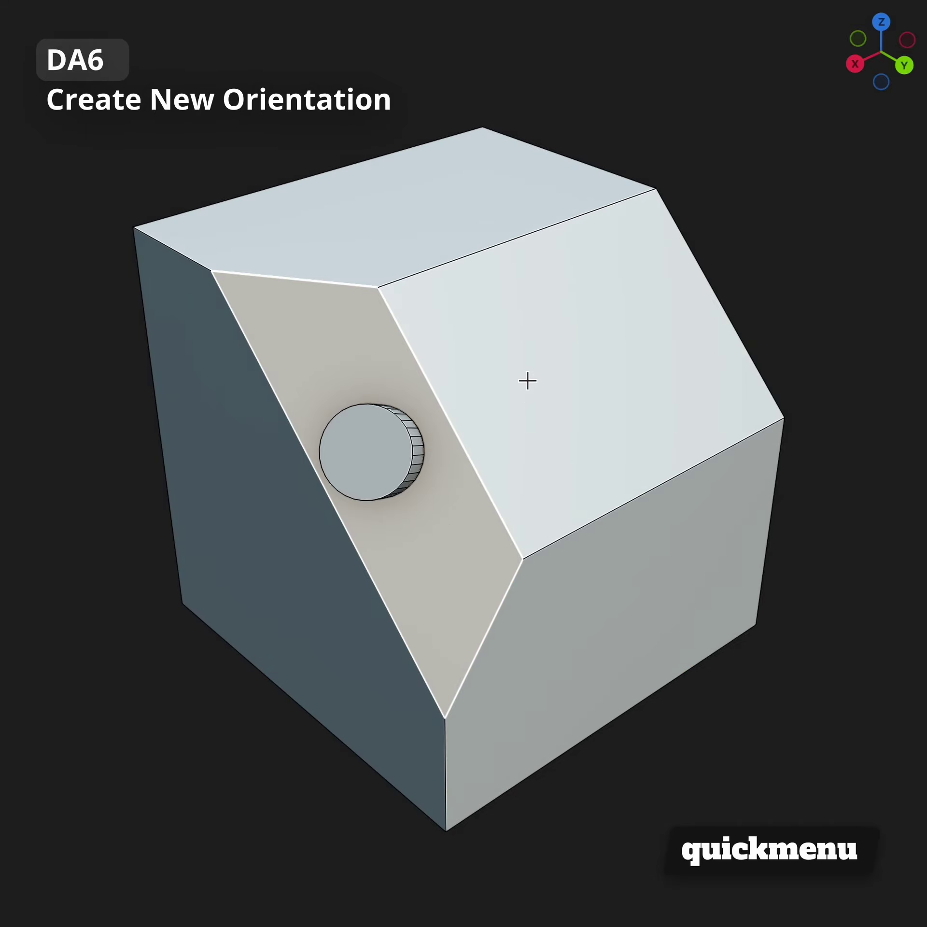
key(q)
key(Return)
Step: Move the cylinder toward the face's upper edge and spin it −260° around the custom Z
click(372, 447)
key(ctrl+l)
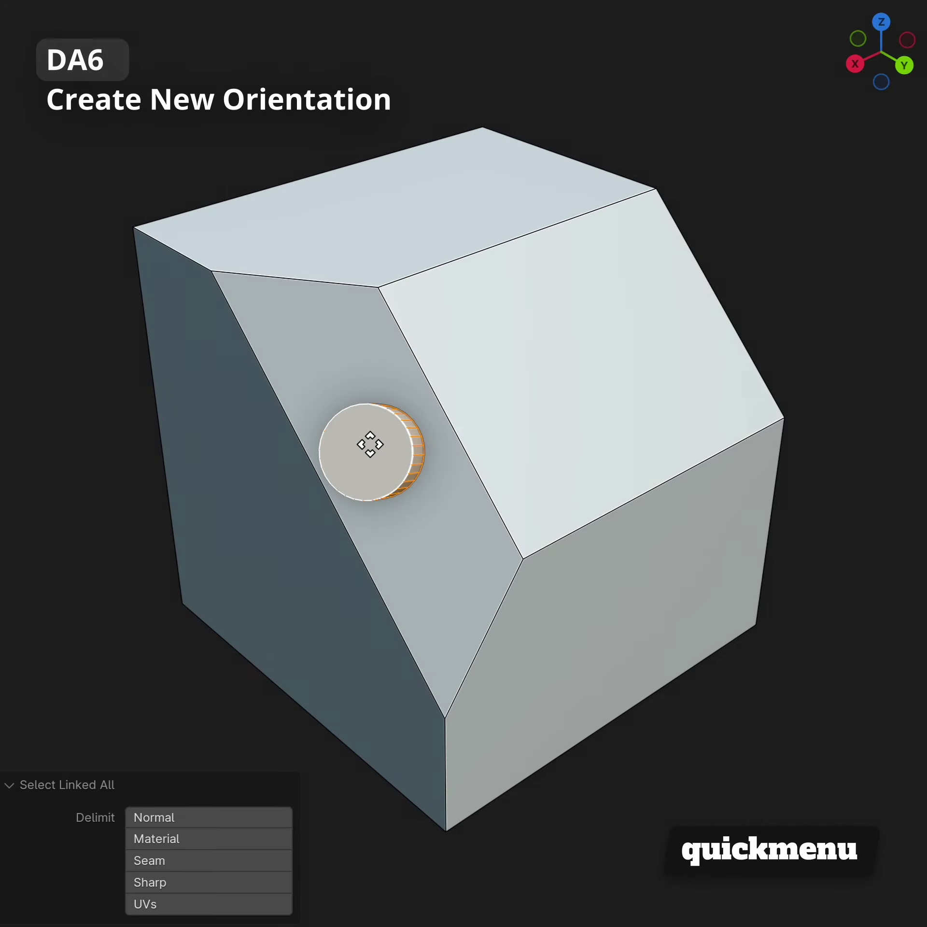
mouse_move(388, 416)
mouse_down()
mouse_move(279, 331)
mouse_move(327, 544)
mouse_move(498, 468)
mouse_move(365, 328)
mouse_move(321, 415)
mouse_up()
click(400, 459)
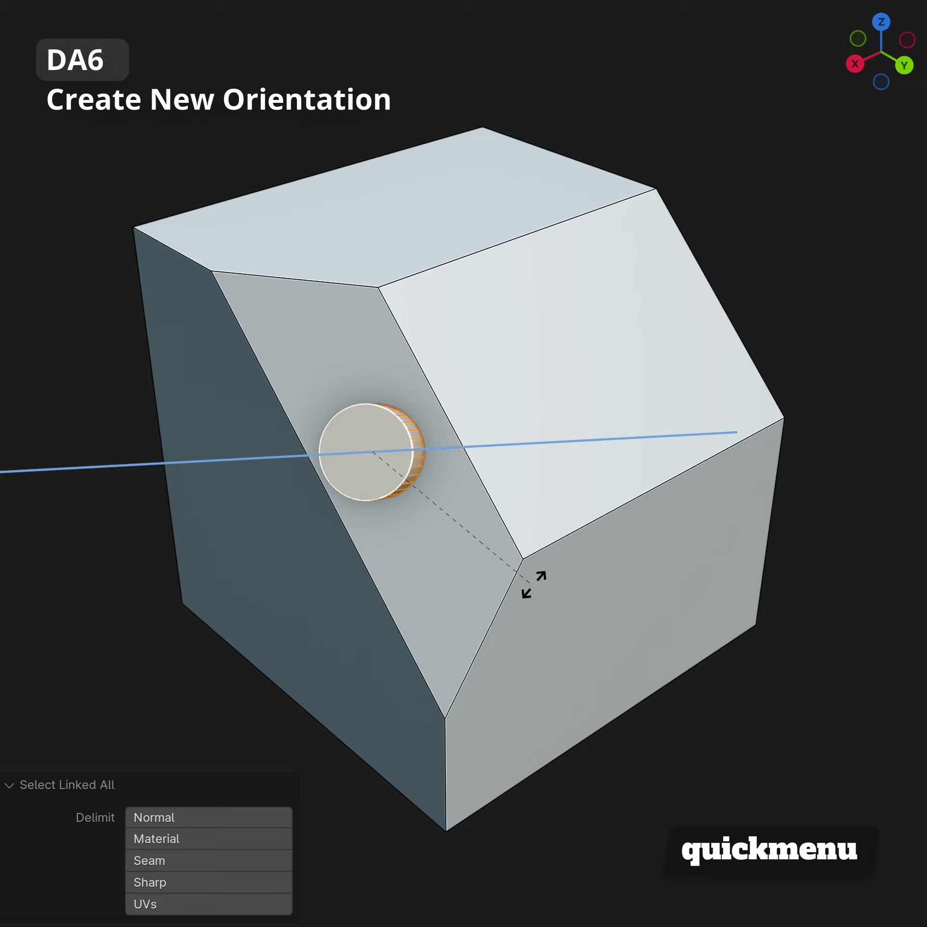
click(387, 271)
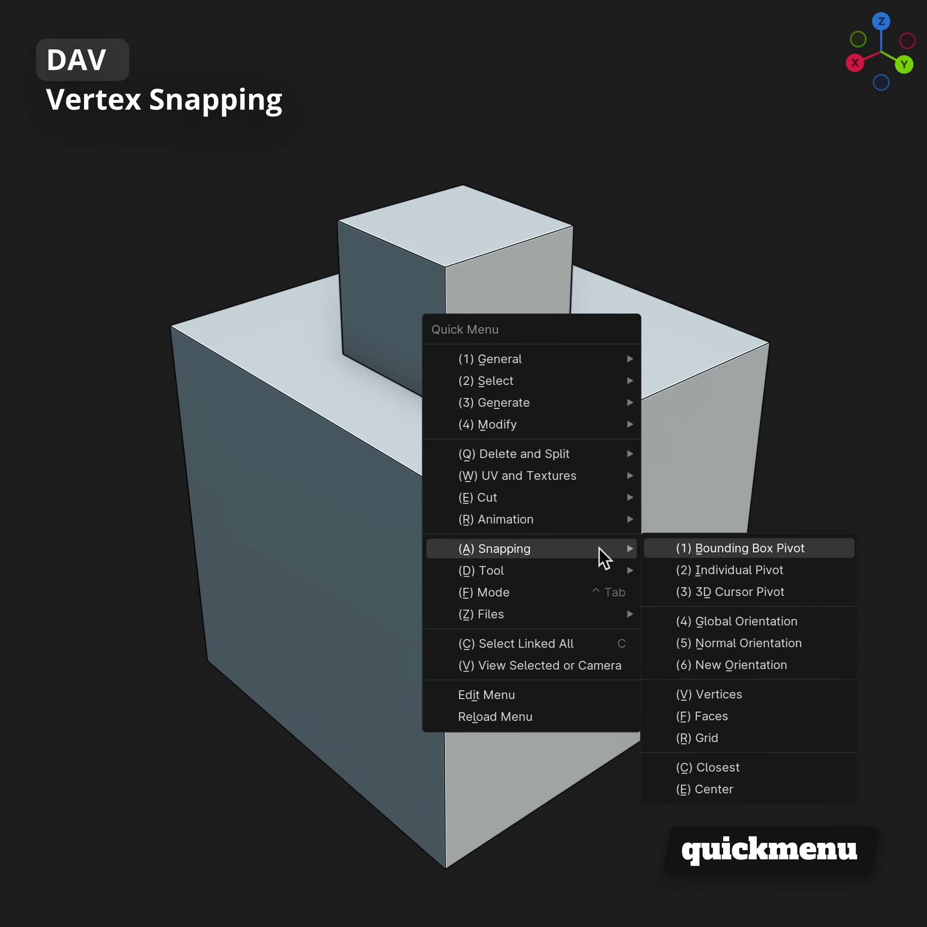
Step: Enable vertex snapping and move the small cube along X, then along Y
key(Escape)
key(c)
key(g)
key(x)
click(428, 469)
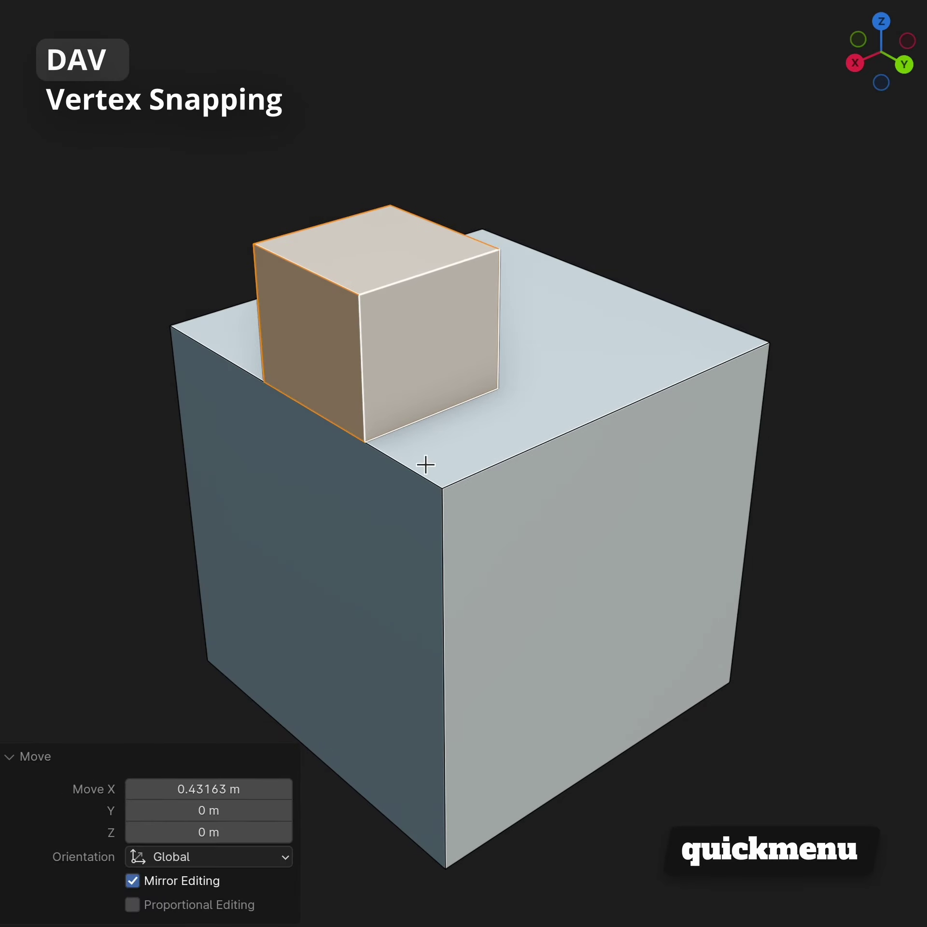
key(g)
key(y)
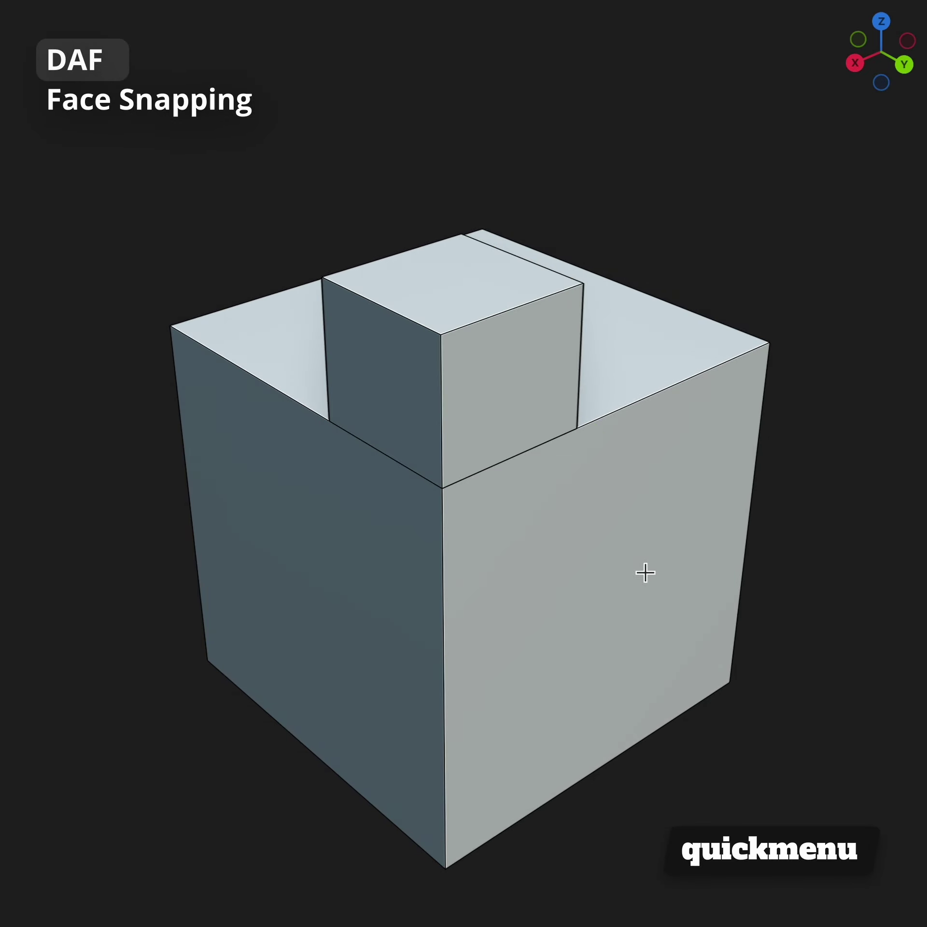
Step: Switch to face snapping and drop the small cube onto the big cube's left face
key(d)
key(a)
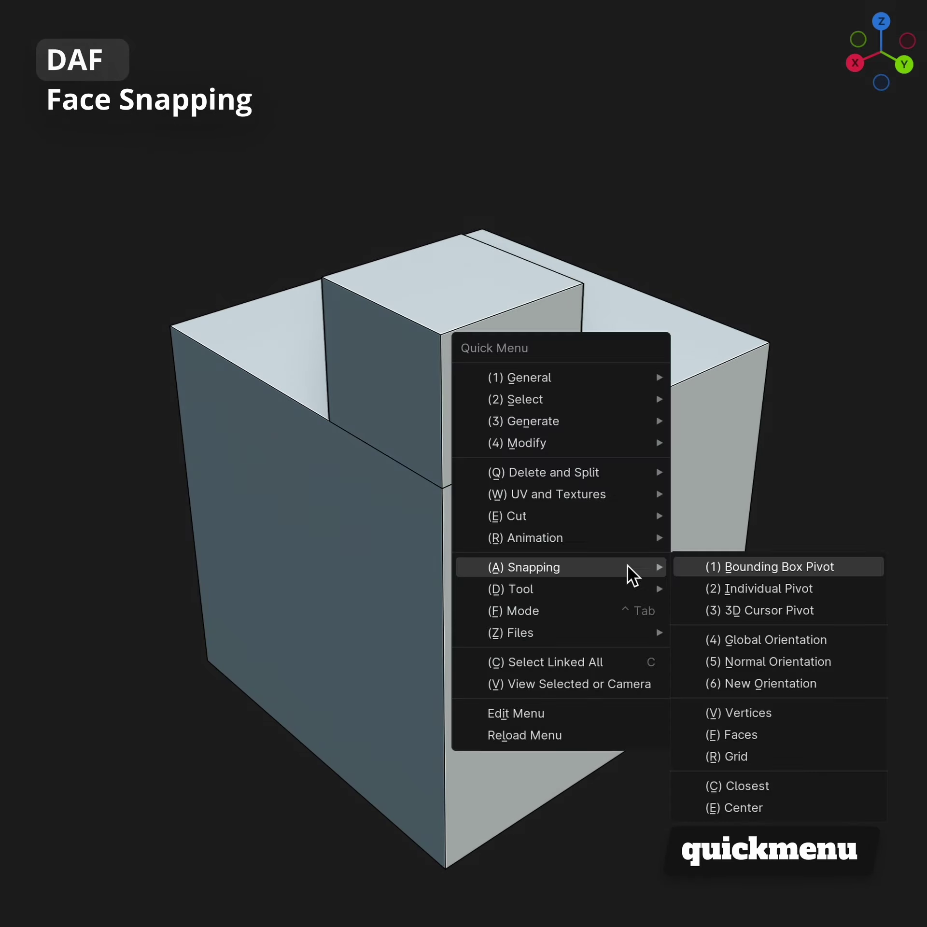
key(f)
key(ctrl+l)
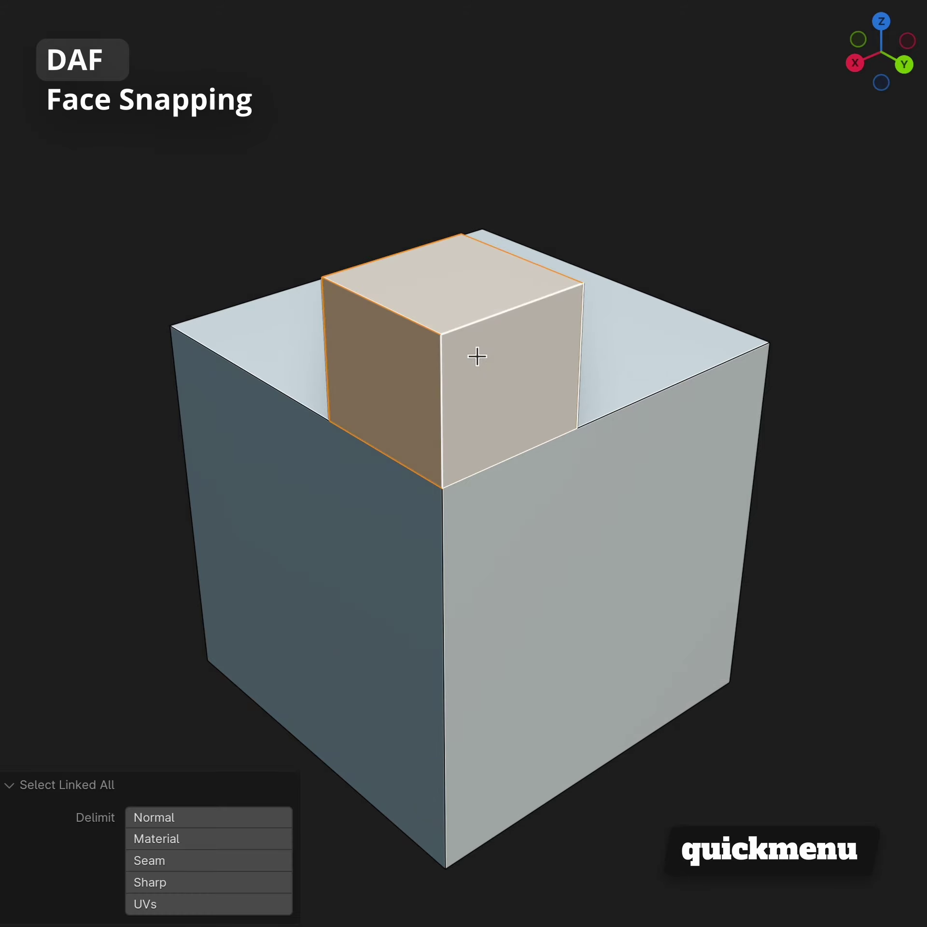
key(g)
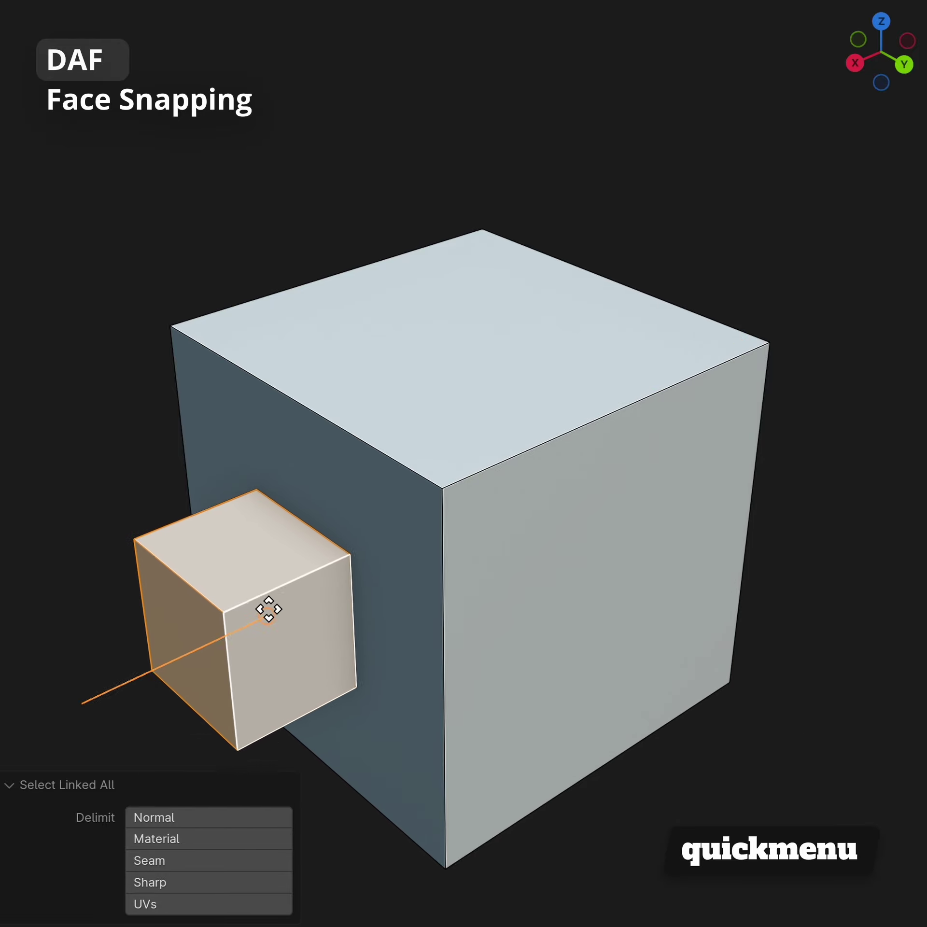
click(279, 624)
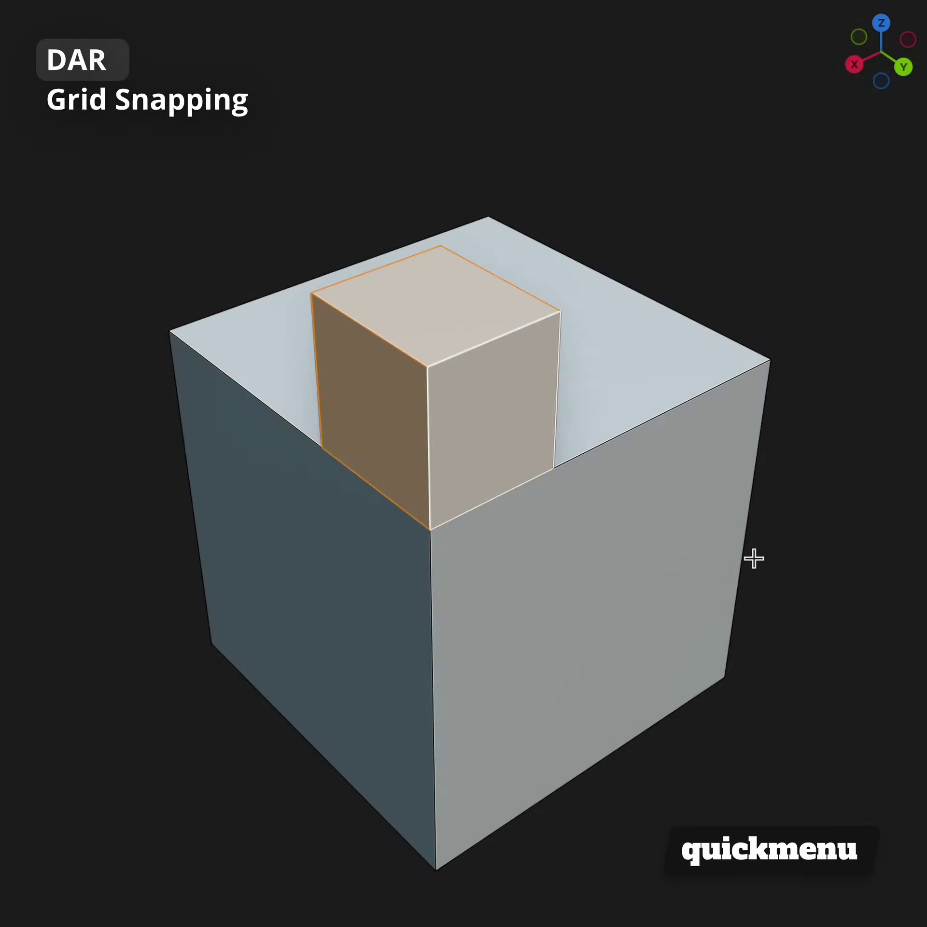
Step: Turn on grid snapping, move the cube along X, and place a duplicate 1 m along X
key(q)
key(g)
key(g)
key(x)
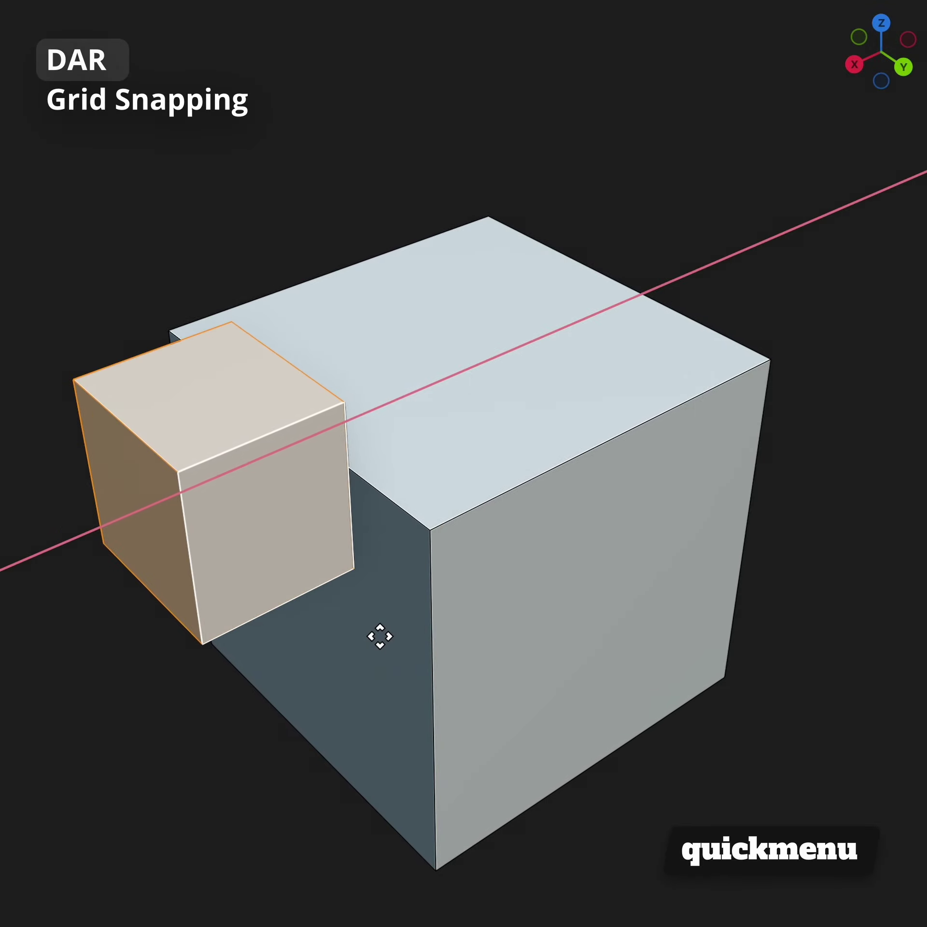
click(380, 636)
key(g)
key(x)
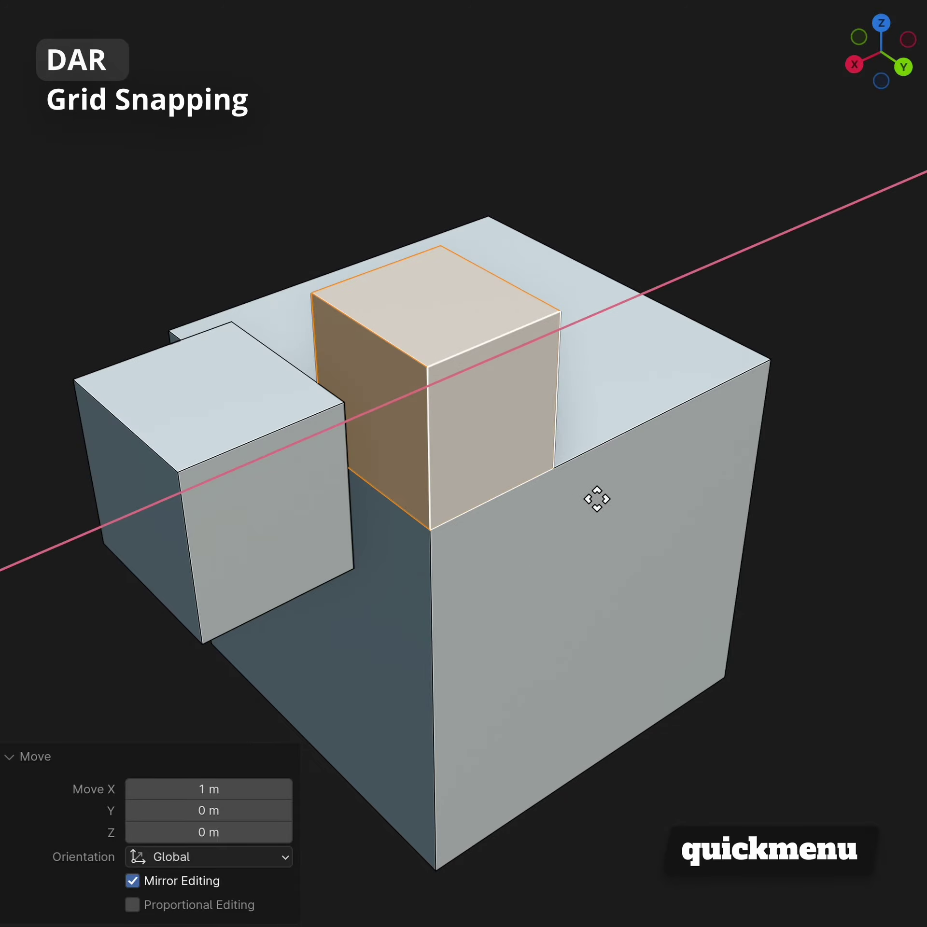
click(713, 426)
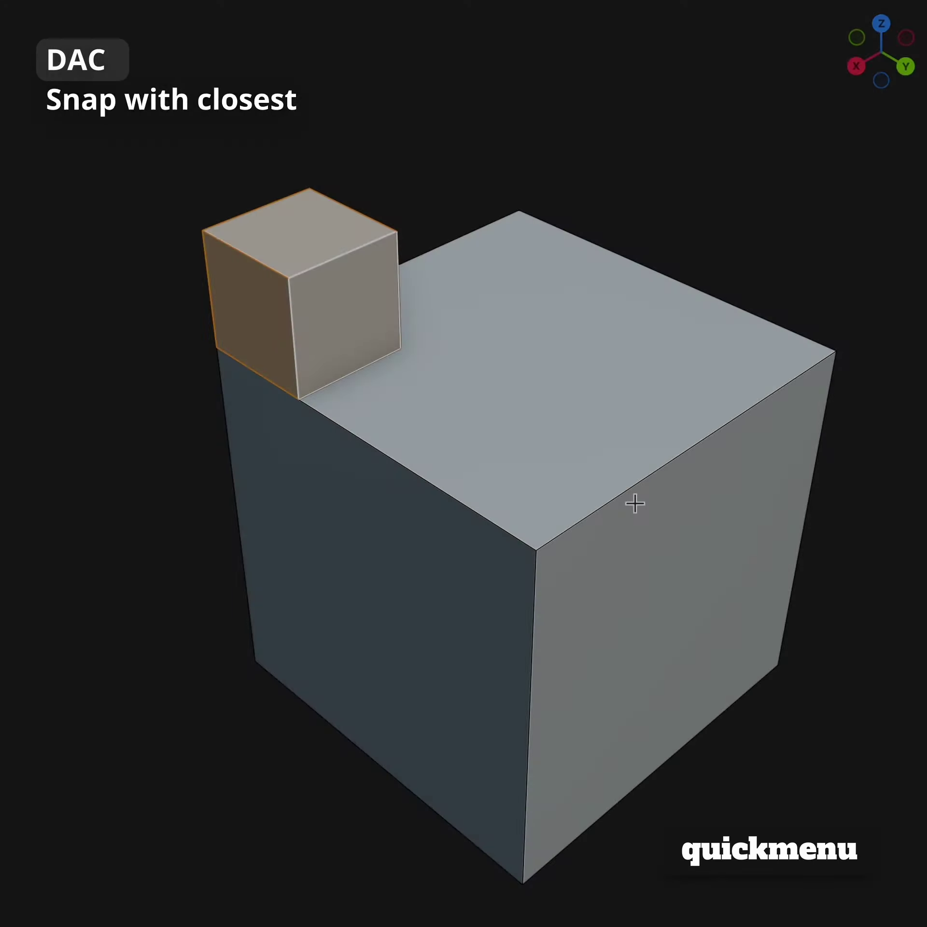
Step: Set snapping to Closest and slide the small cube along Y and X over the big cube
key(q)
key(g)
key(y)
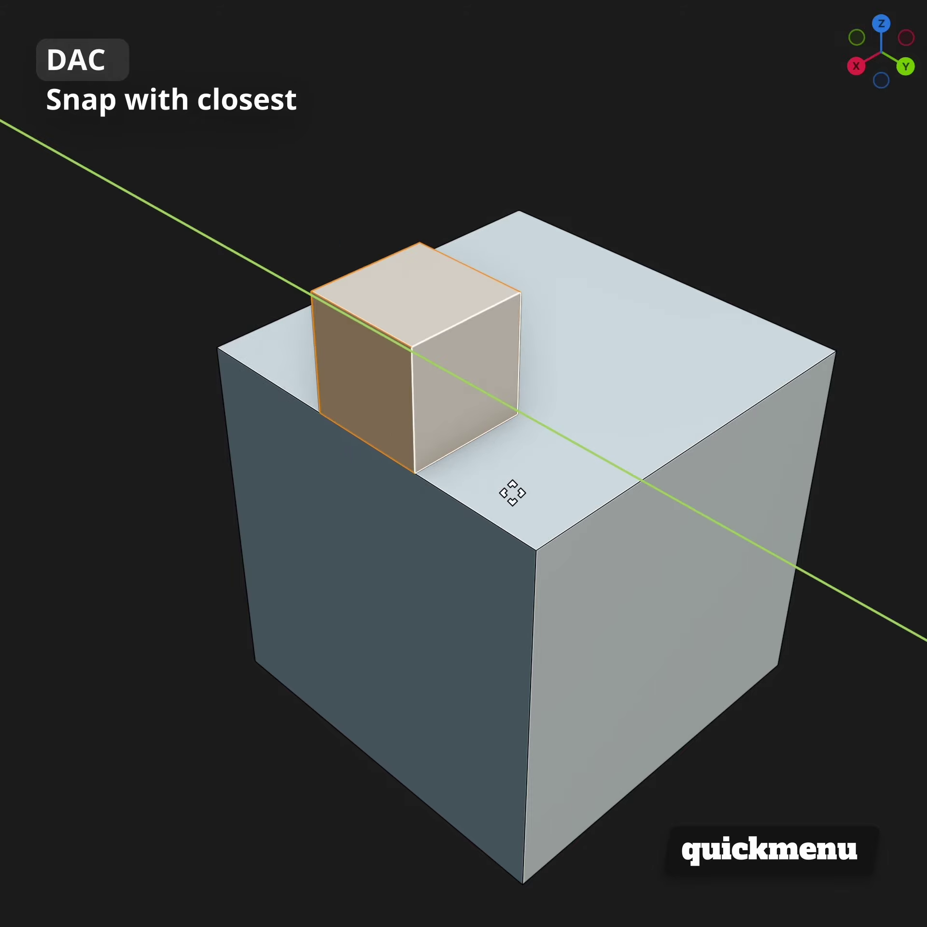
click(550, 558)
key(g)
key(x)
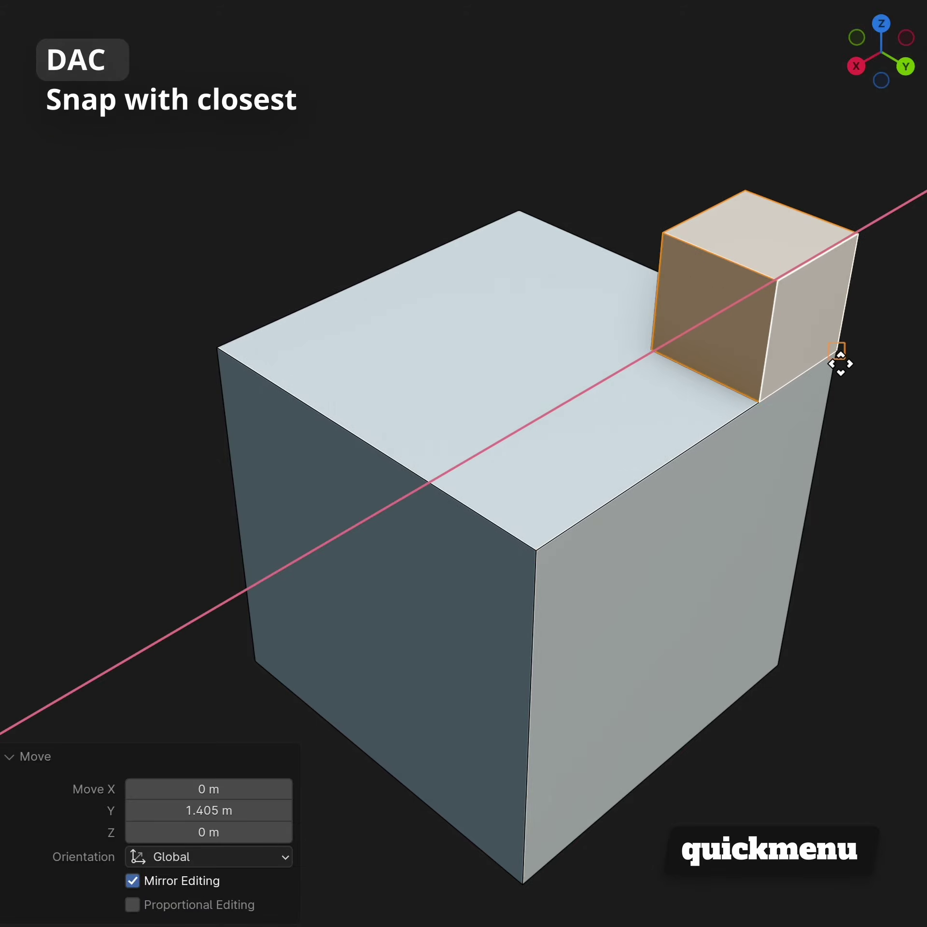
key(g)
key(y)
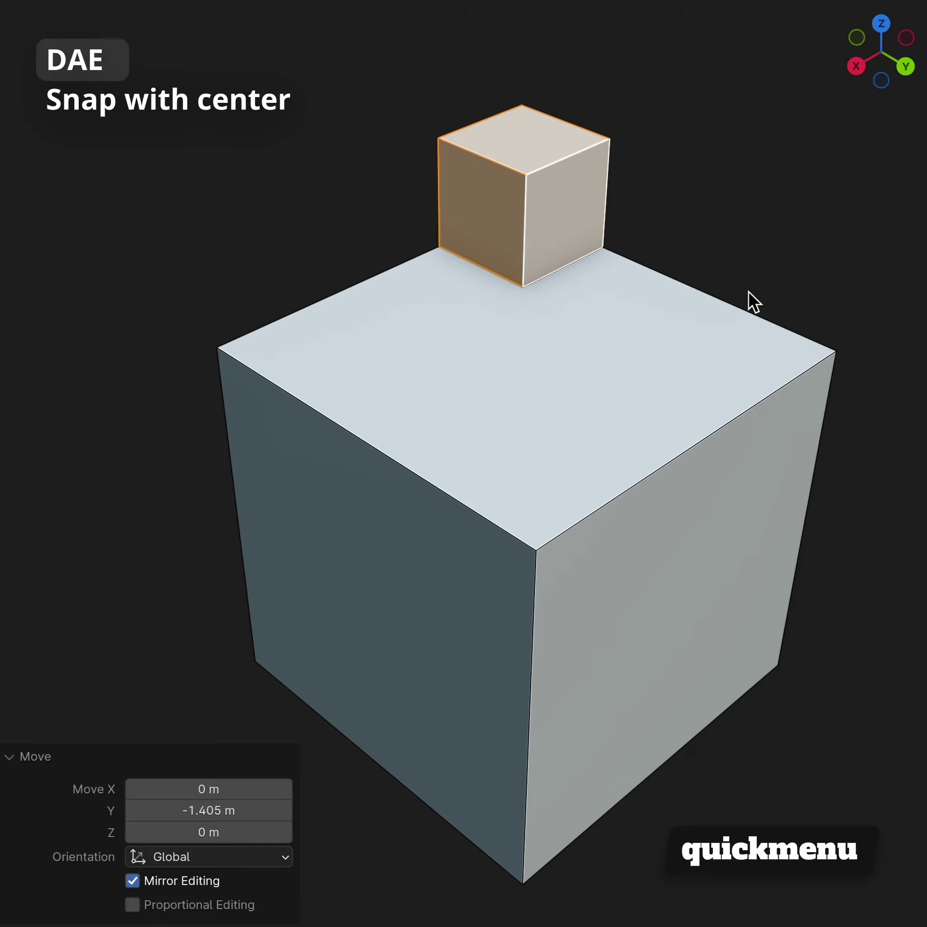
Step: With Snap with Center, step the small cube 1 m along X and -1 m along Y
key(g)
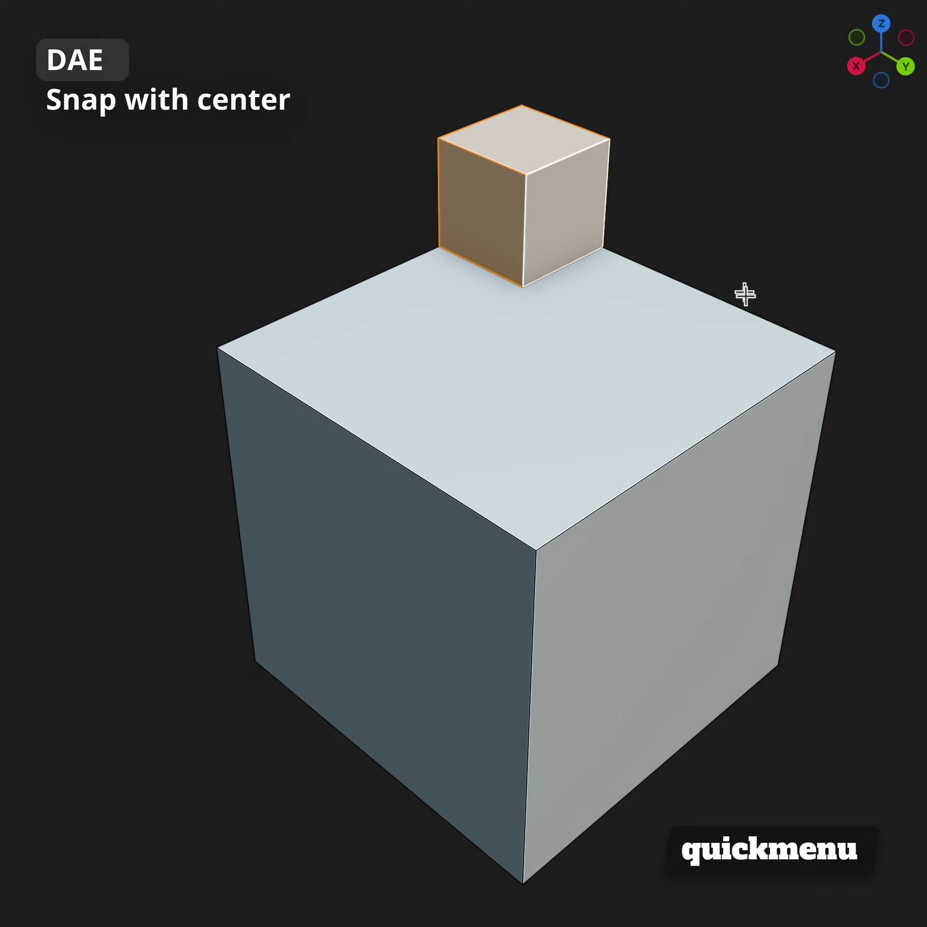
middle_drag(503, 244, 406, 269)
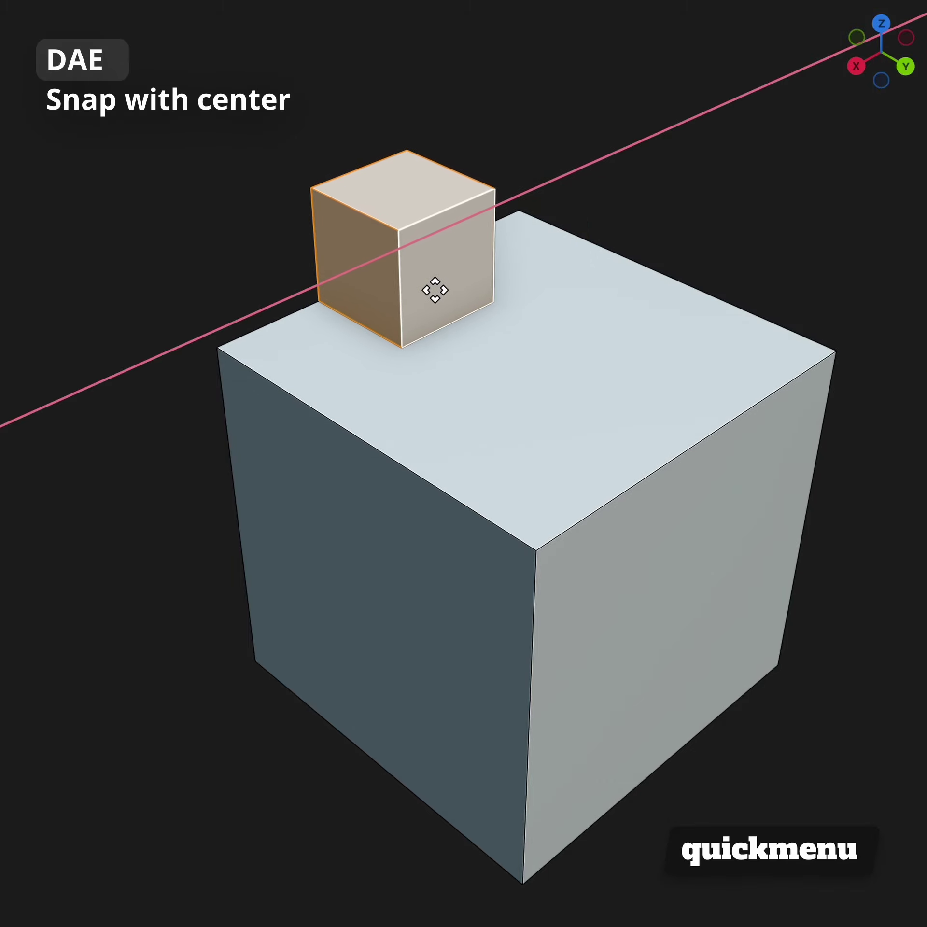
click(711, 449)
key(g)
key(y)
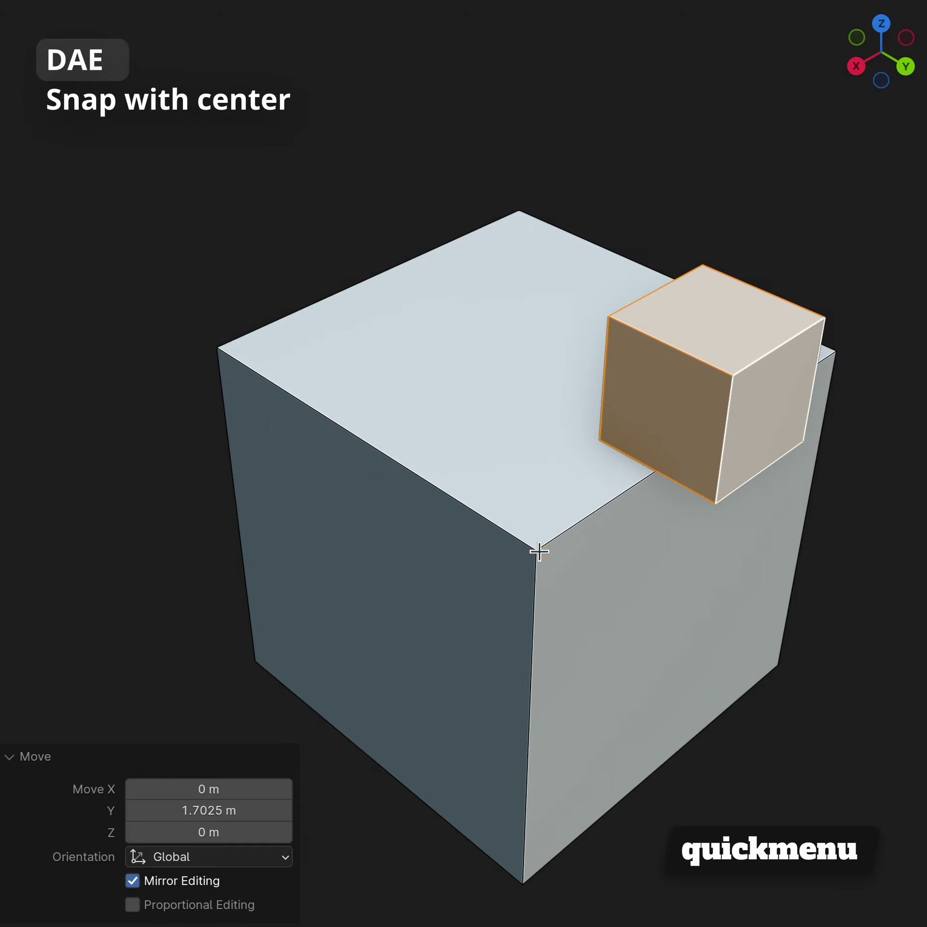
key(g)
key(x)
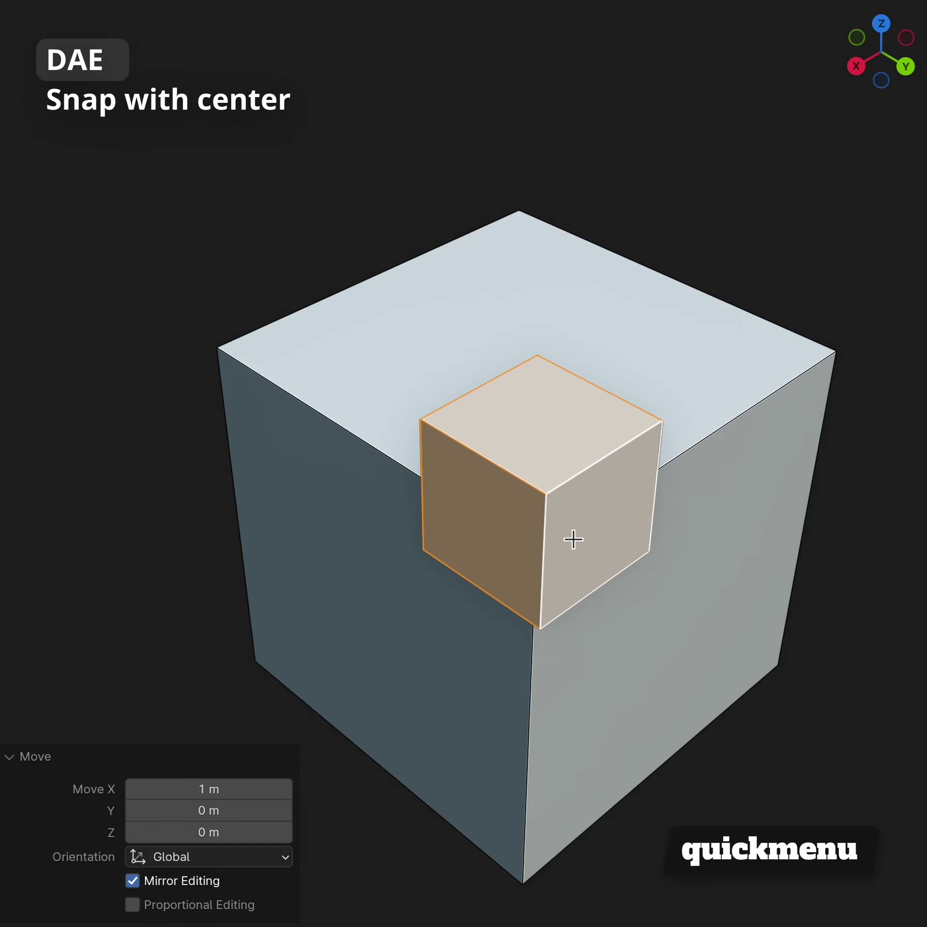
key(g)
key(y)
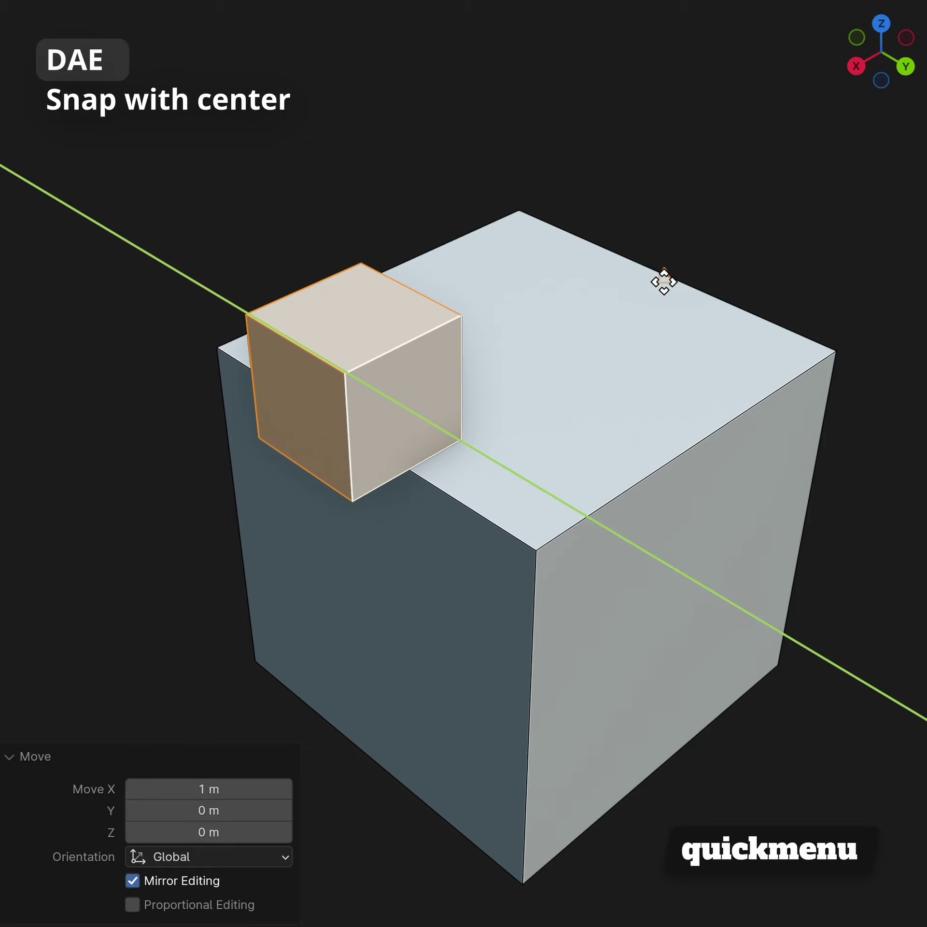
key(g)
key(x)
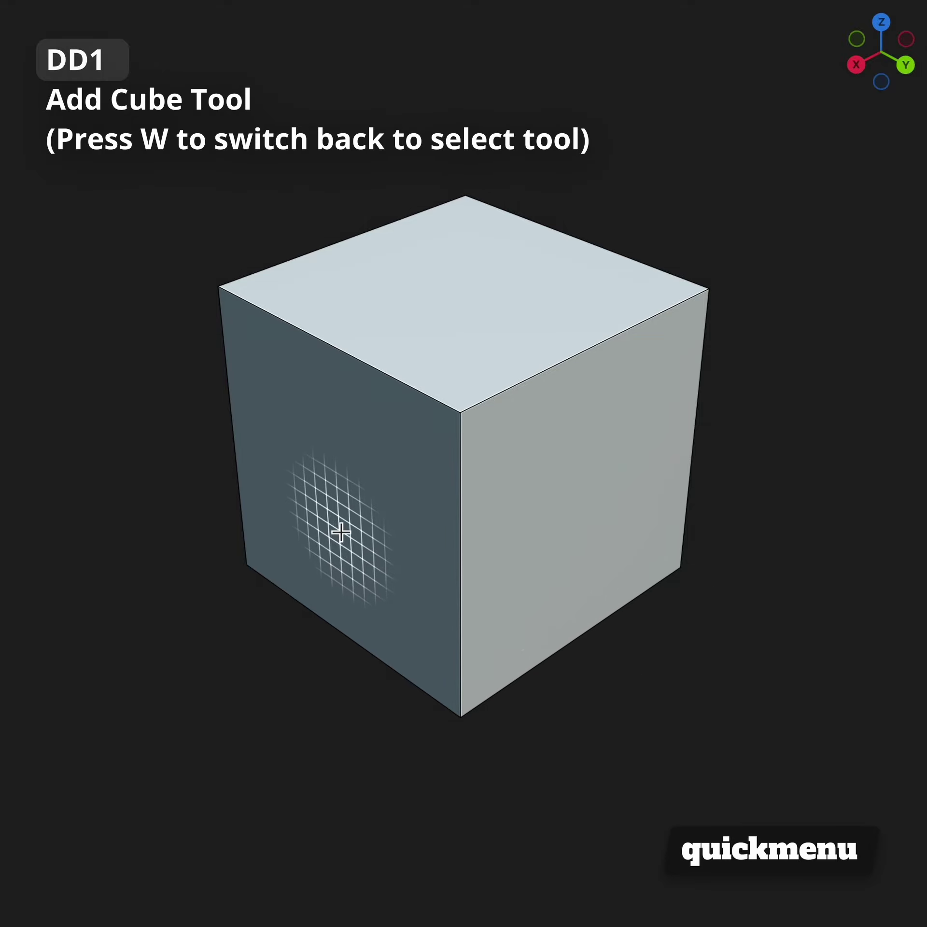
Step: Place new cubes on the big cube's left, top and right faces
click(376, 518)
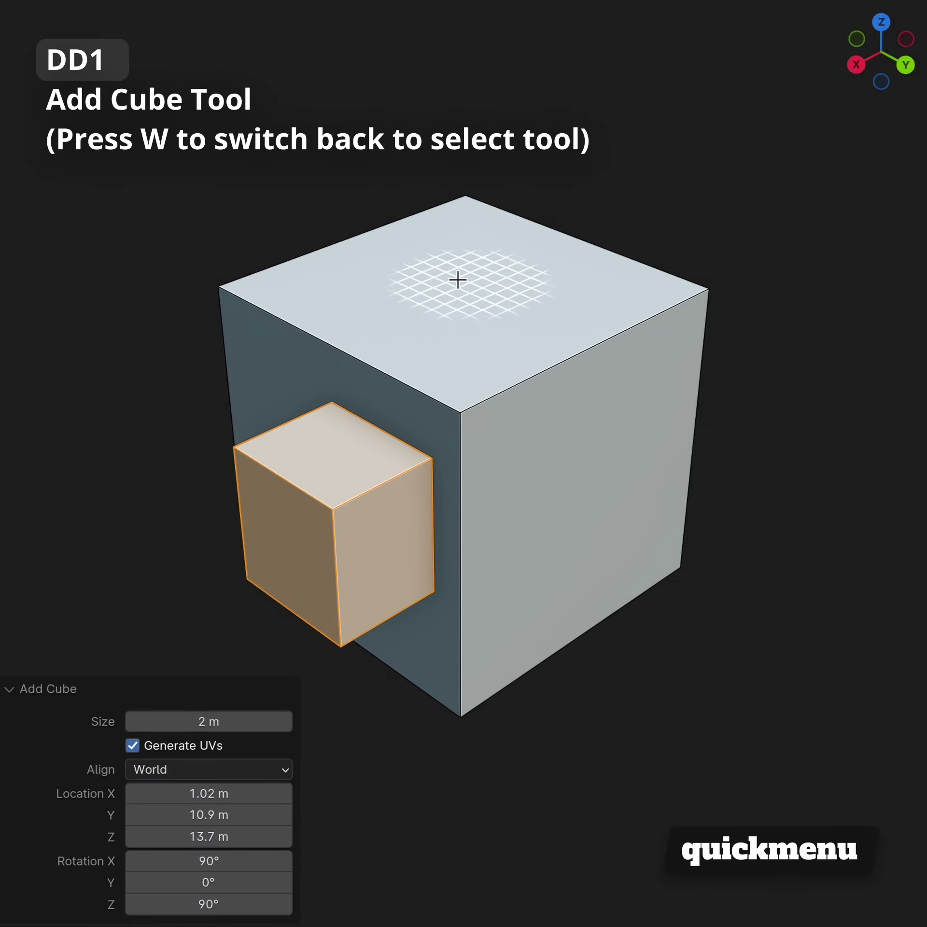
click(360, 265)
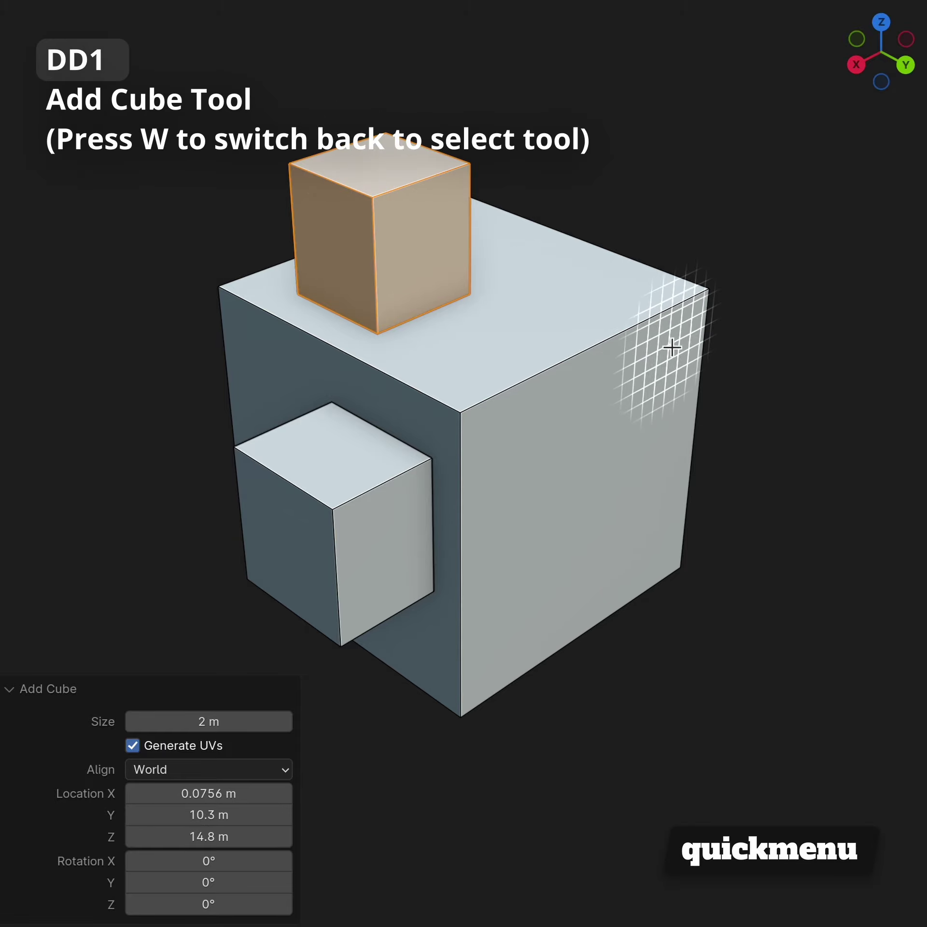
click(728, 551)
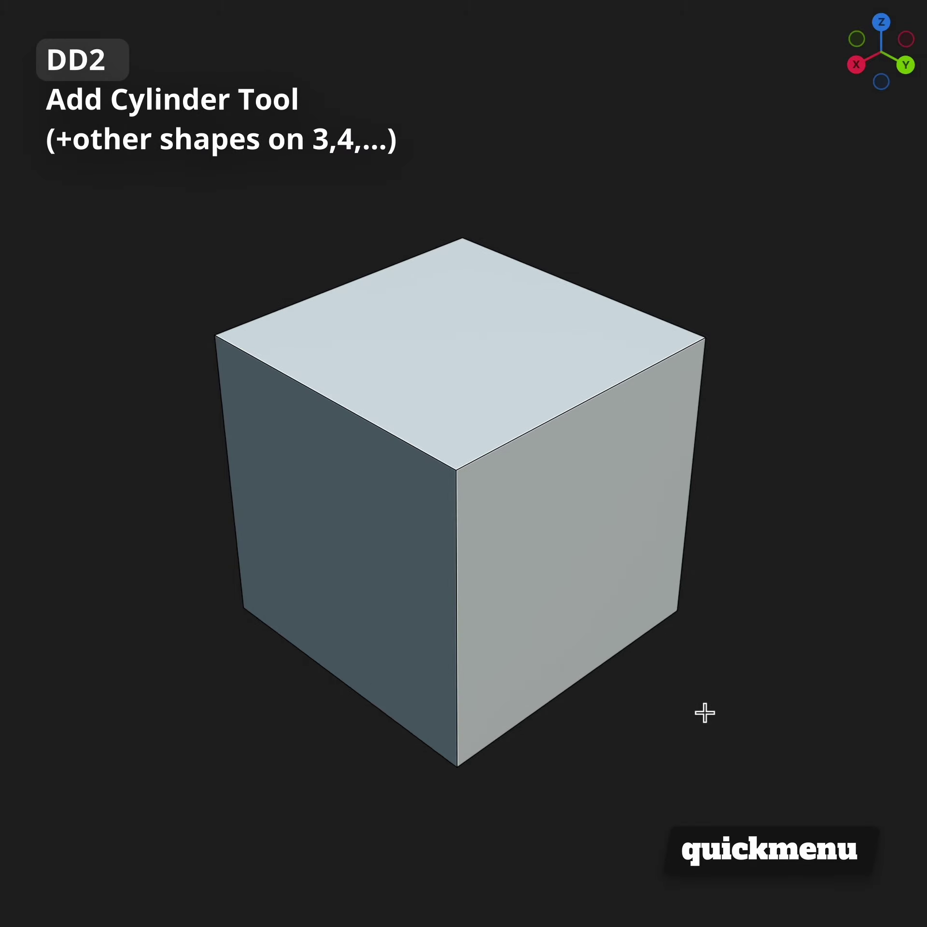
Step: Draw cylinders on the left, top and right faces, then select the subdivided cube
mouse_move(301, 465)
mouse_down()
mouse_move(387, 605)
mouse_move(397, 660)
mouse_up()
click(314, 670)
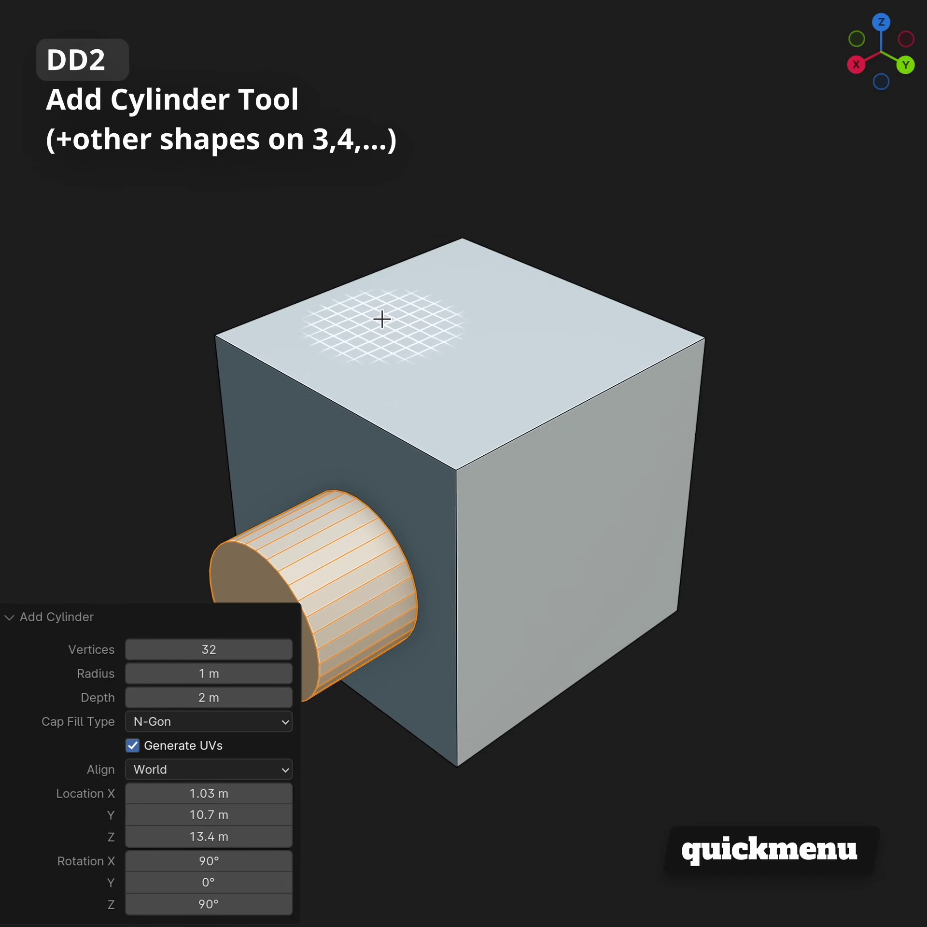
click(409, 121)
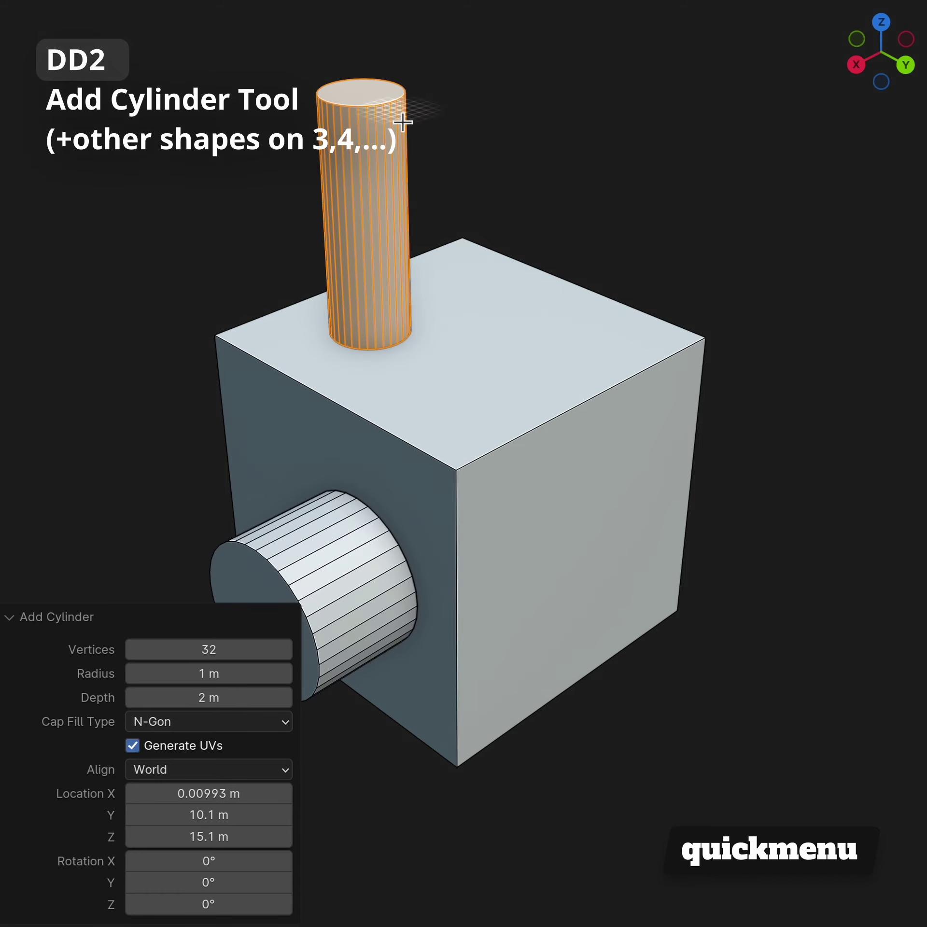
drag(661, 416, 583, 581)
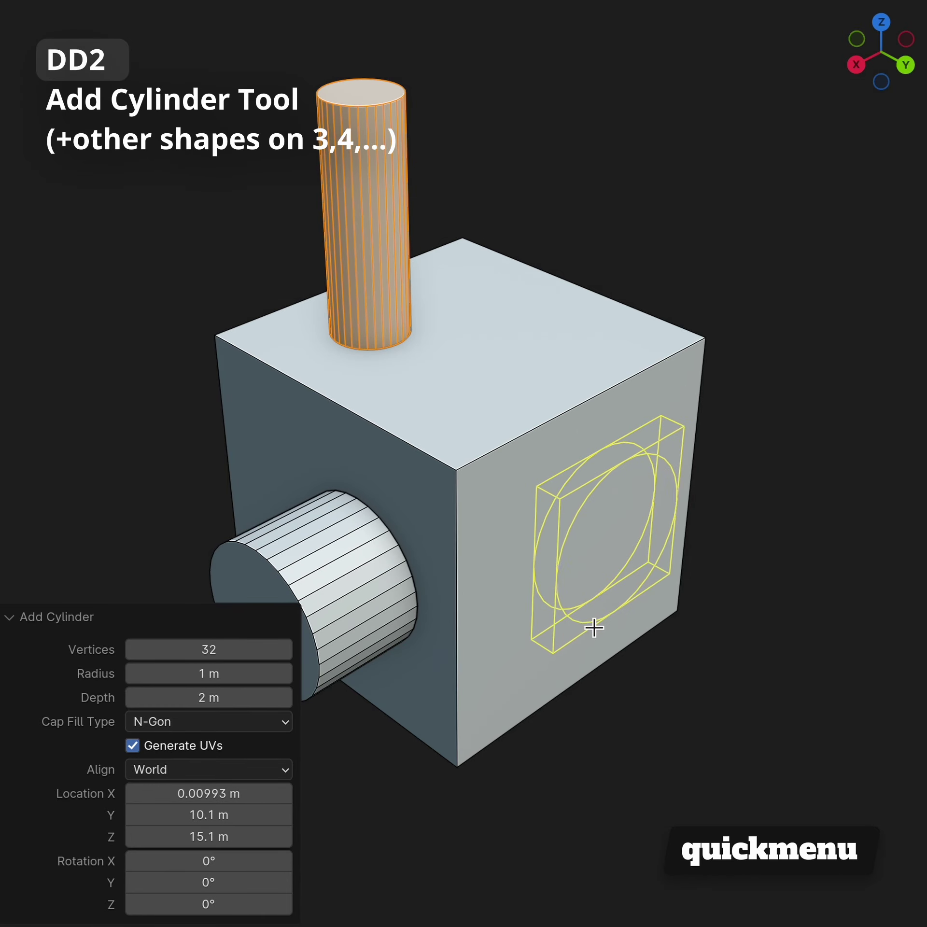
click(705, 721)
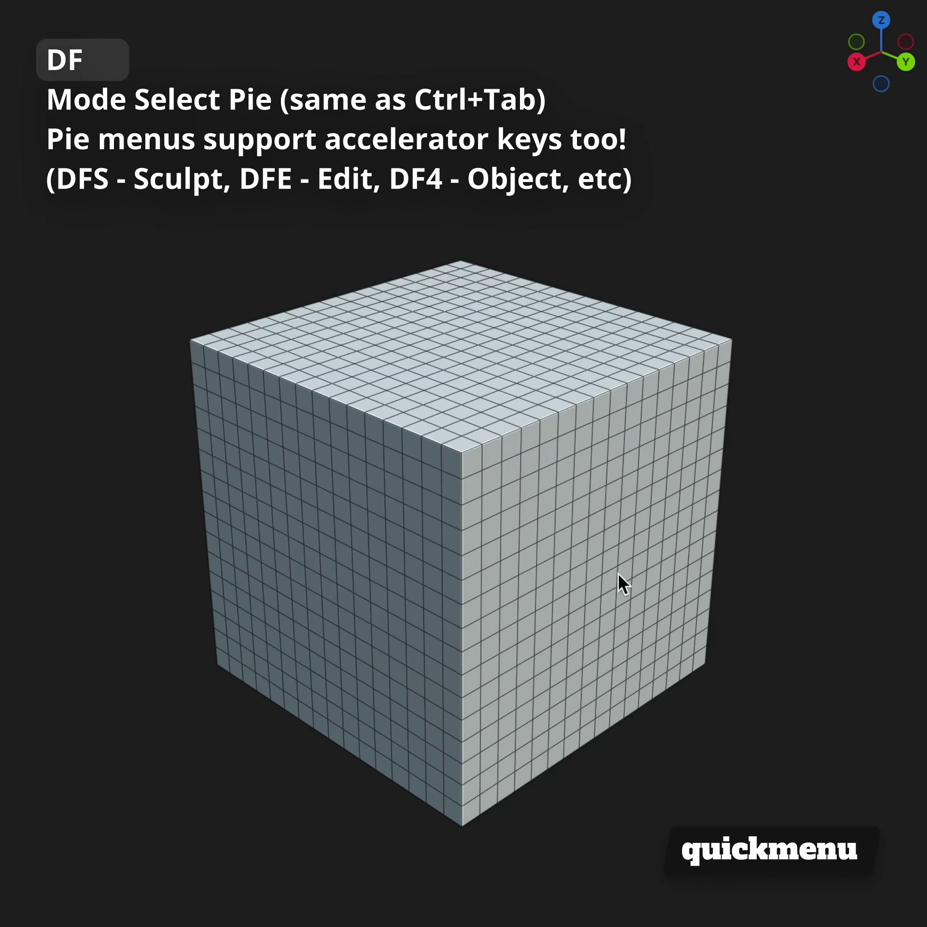
click(618, 575)
Step: Switch the subdivided cube into Sculpt Mode and sculpt wavy dents across it
key(d)
key(f)
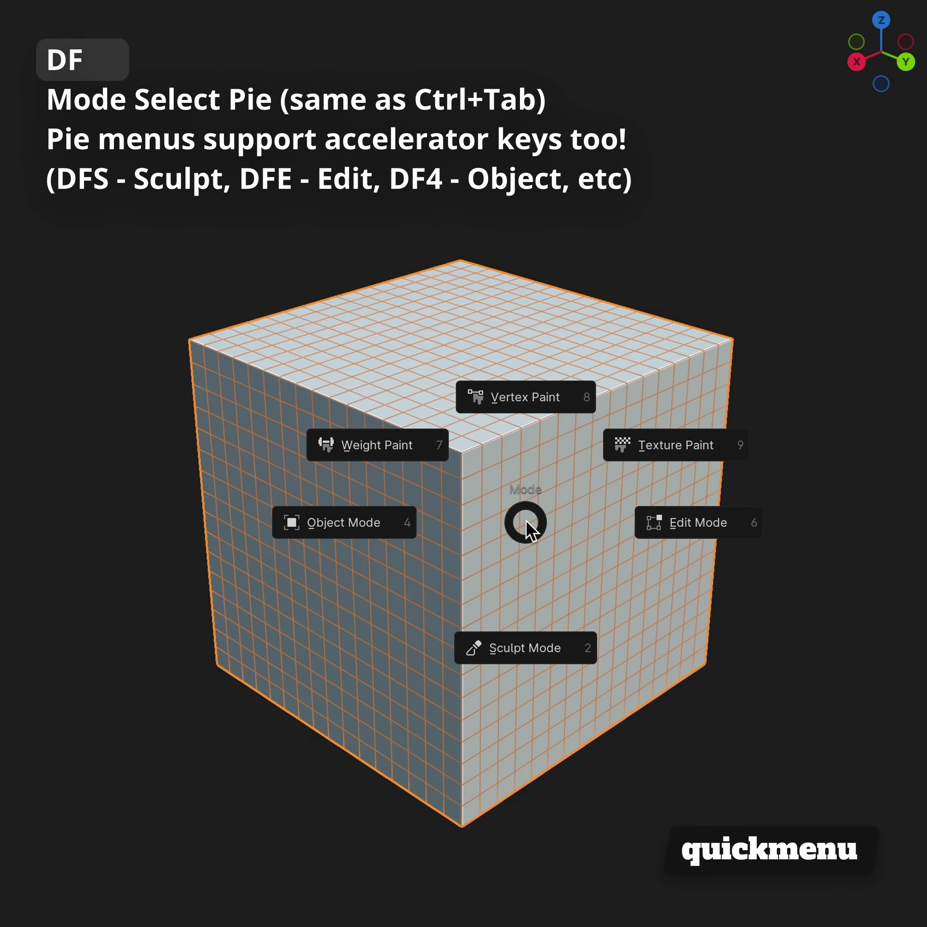
key(s)
mouse_move(621, 525)
mouse_down()
mouse_move(478, 480)
mouse_move(631, 414)
mouse_move(590, 455)
mouse_move(383, 391)
mouse_move(311, 462)
mouse_move(596, 628)
mouse_move(488, 314)
mouse_move(685, 490)
mouse_up()
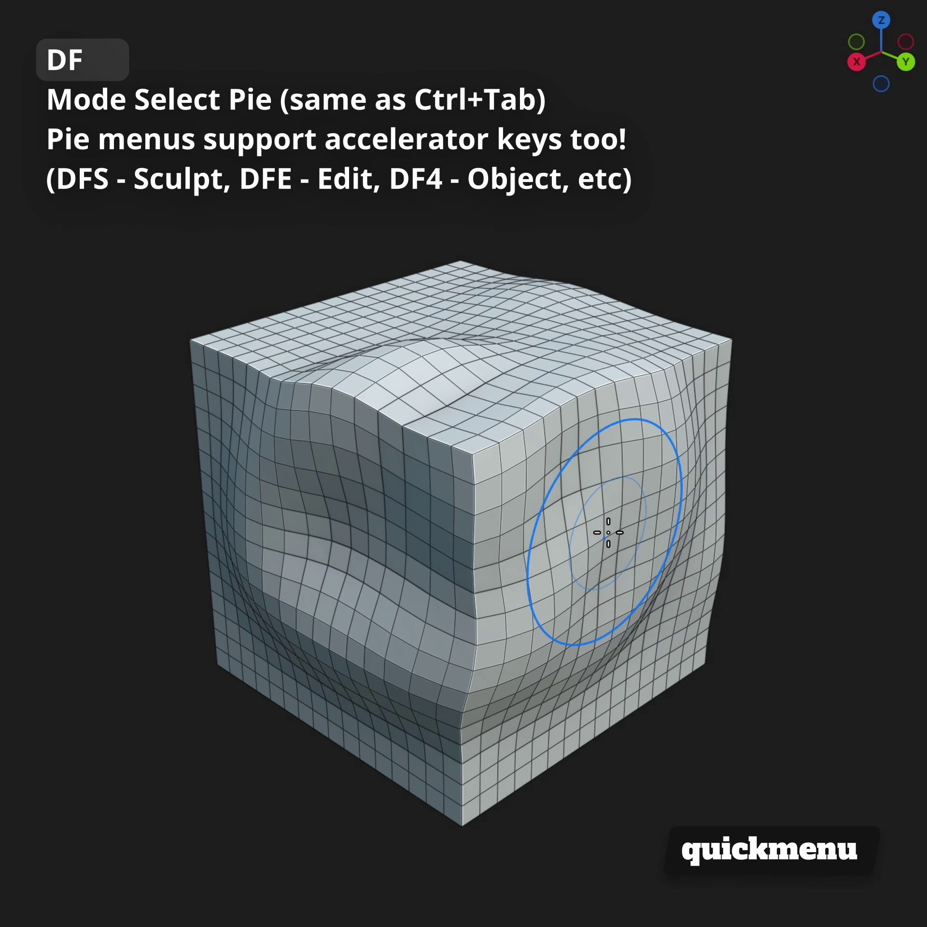
Step: Switch the cube into Edit Mode with the DFE quick-menu shortcut
key(d)
key(f)
key(e)
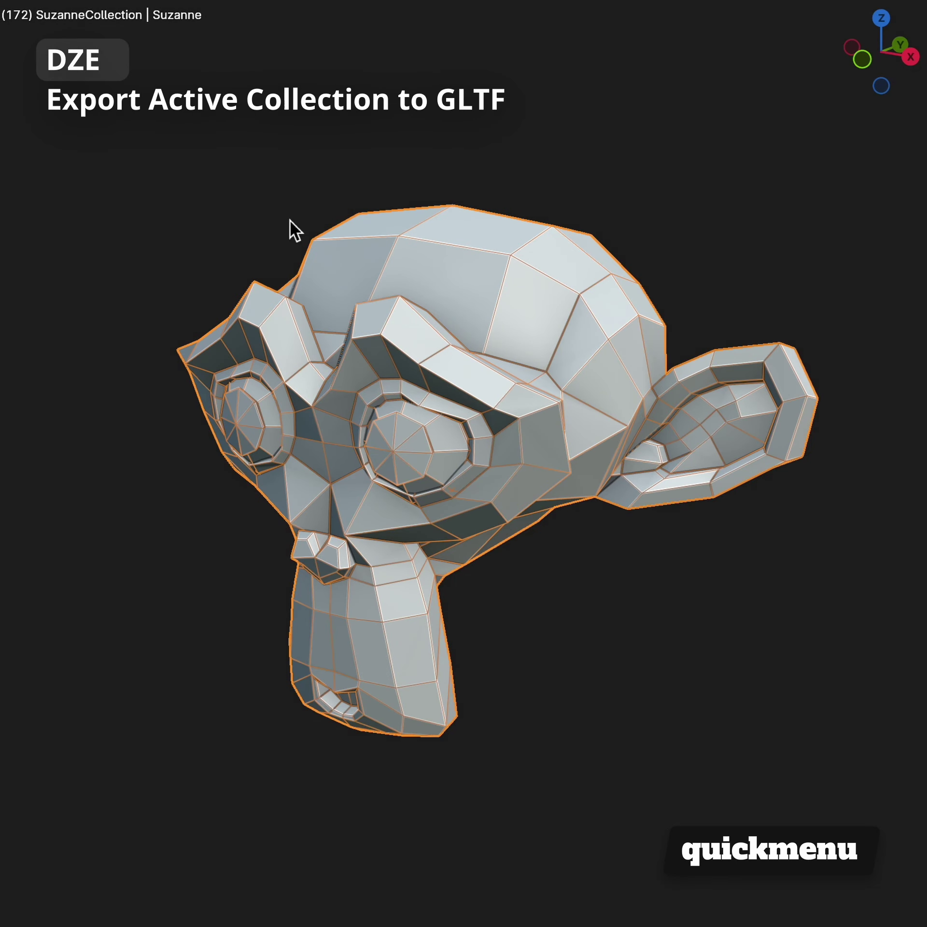
Step: Export the active Suzanne collection as SuzanneCollection.gltf into the Test folder
key(d)
key(z)
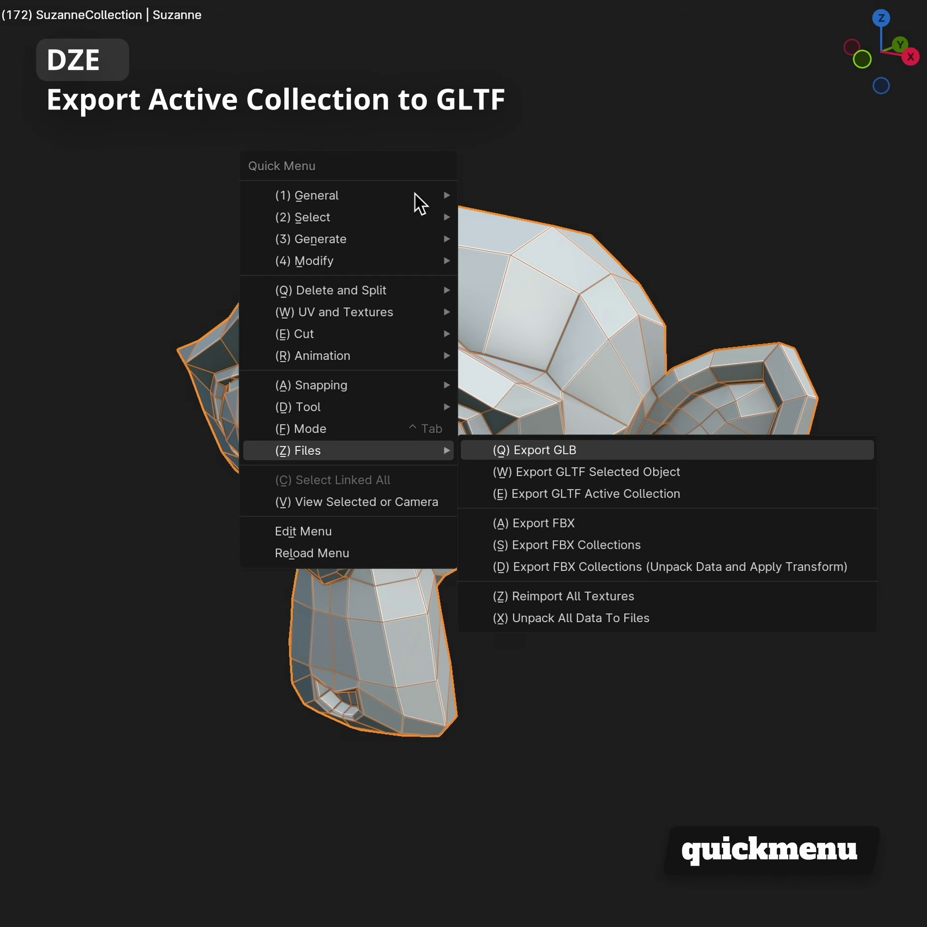
key(e)
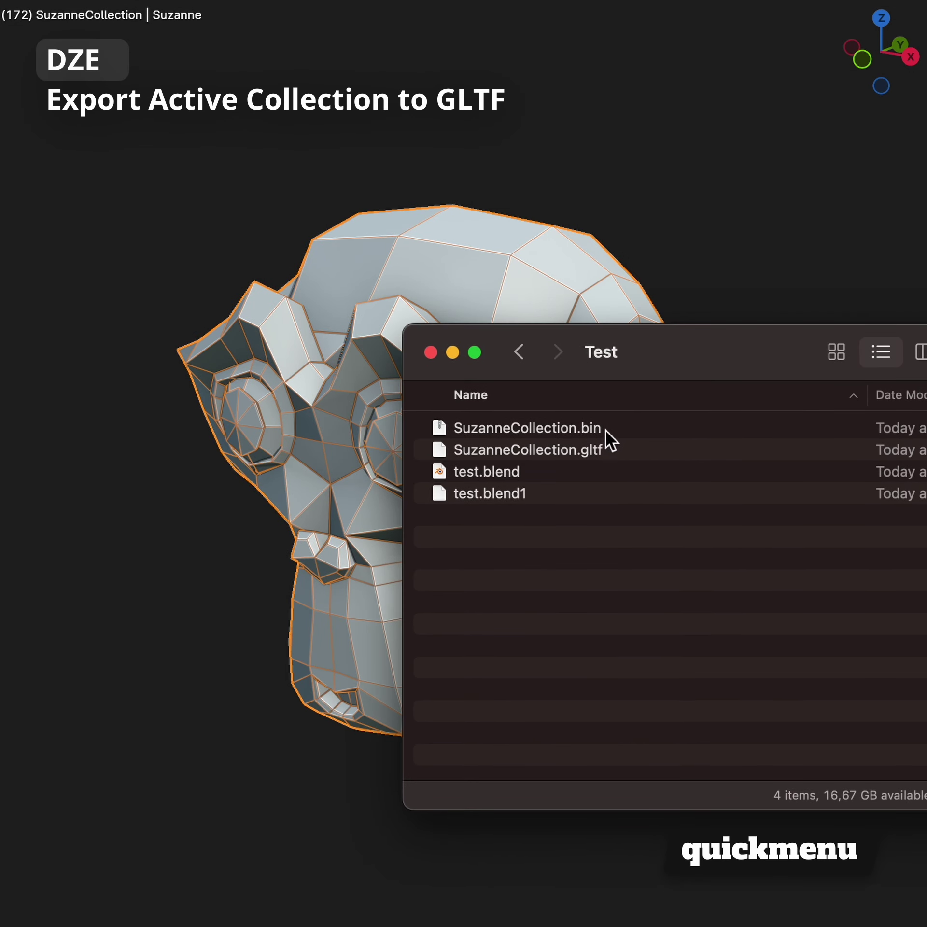